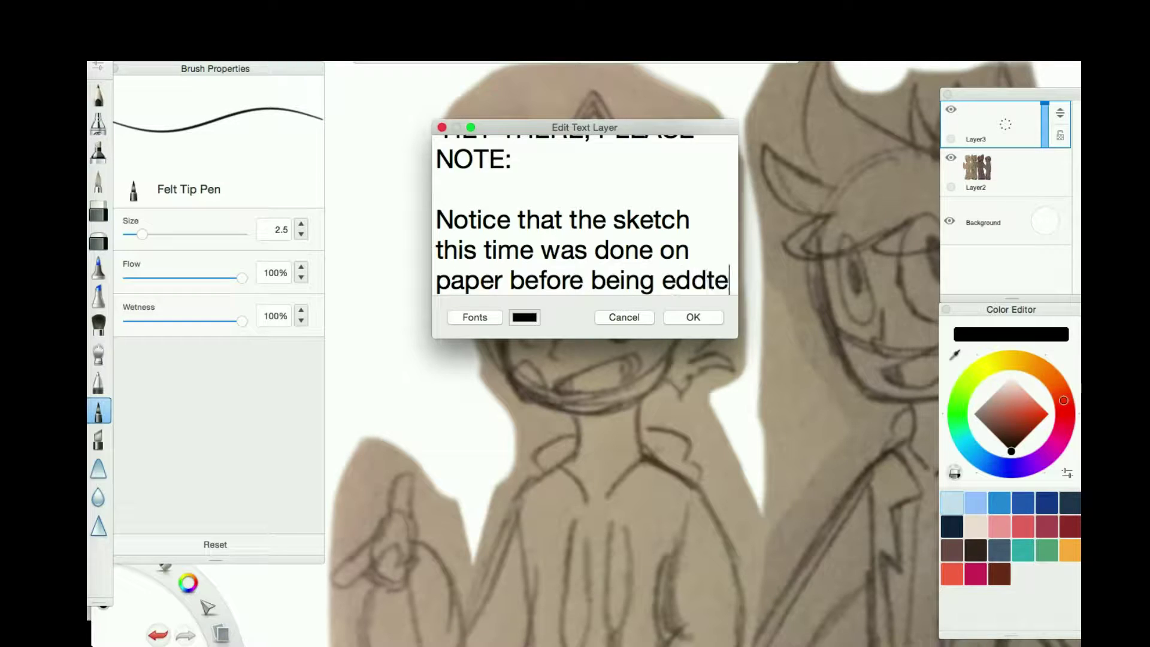
# Continue the note with "edited to the poses needed. I DID THIS. I'm mostly doing this note for (i can't think of the word hold on...)".
pyautogui.write('ited to the poses needed. I DID THIS. I')
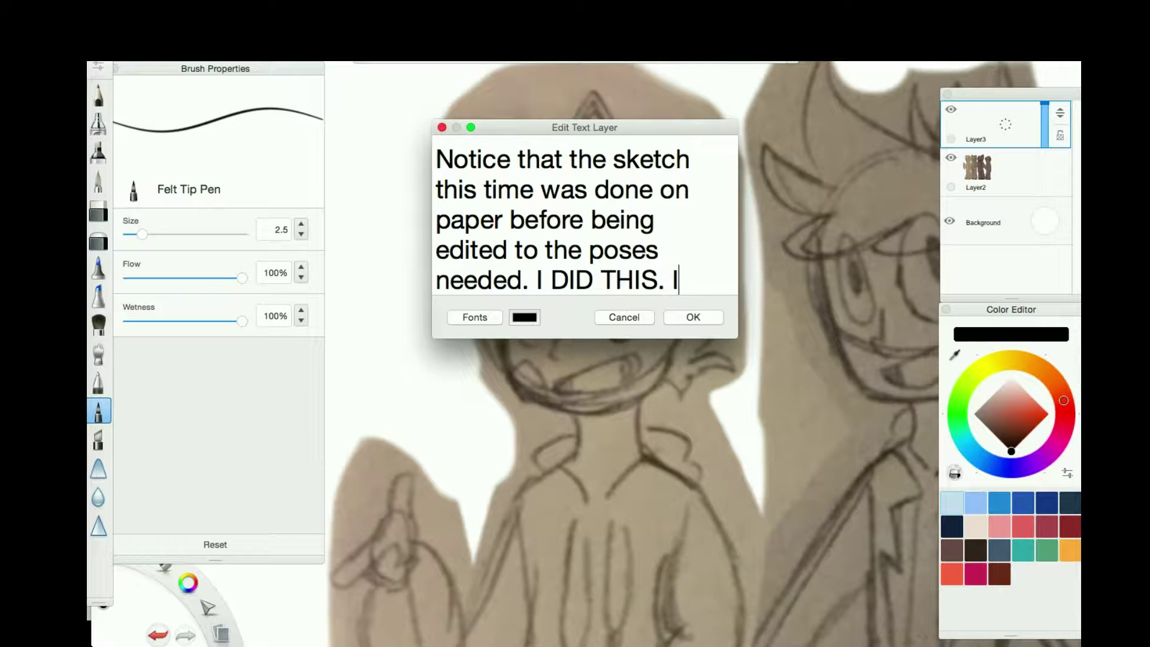
pyautogui.write("'m mostly doing this note for")
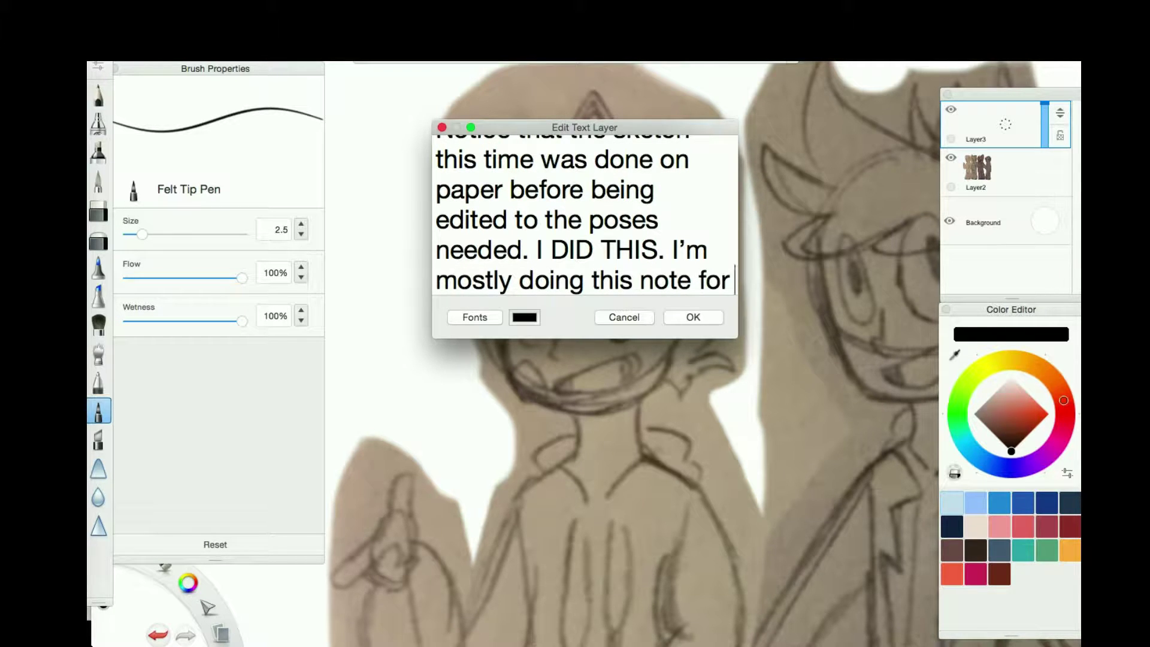
pyautogui.write(' (')
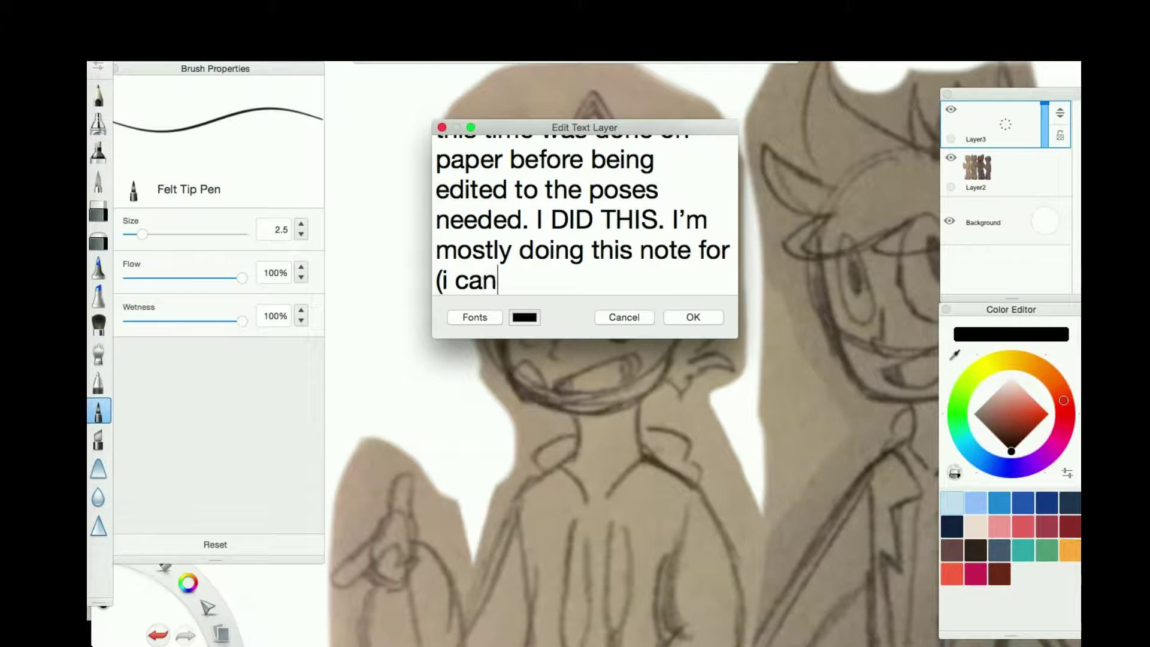
pyautogui.write(' hold on...')
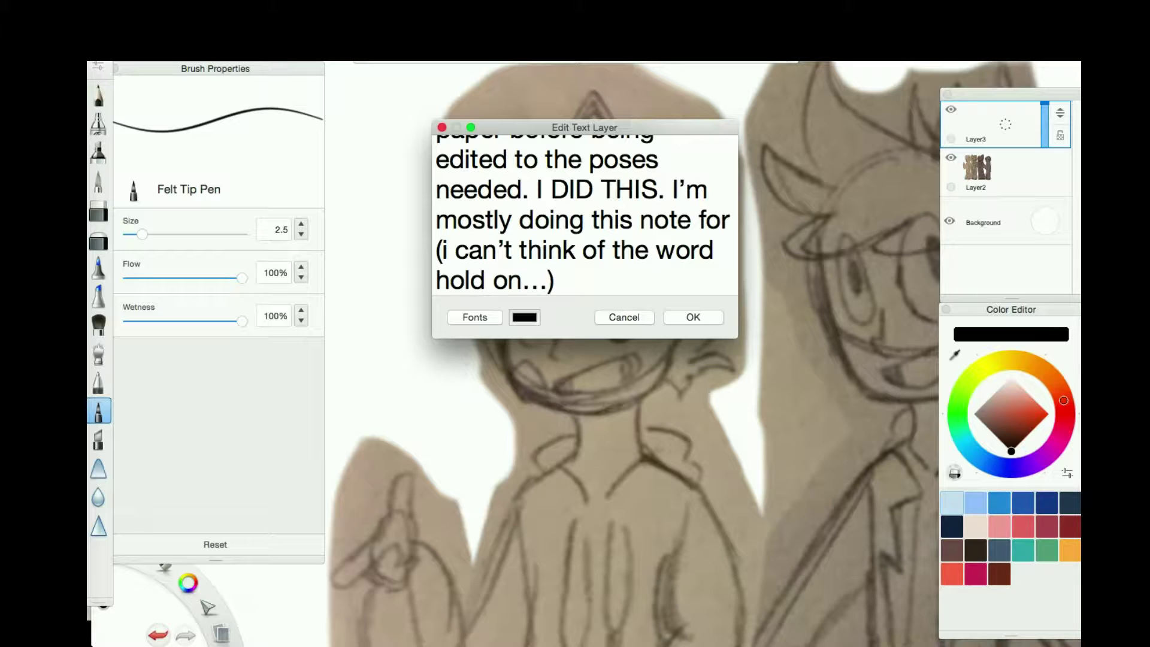
# Replace "for (i can't think of the word hold on...)" at the end of the note with "as a disclaimer, and".
pyautogui.hotkey('shift', 'alt', 'Left')
pyautogui.hotkey('shift', 'alt', 'Left')
pyautogui.hotkey('shift', 'alt', 'Left')
pyautogui.hotkey('shift', 'alt', 'Left')
pyautogui.hotkey('shift', 'alt', 'Left')
pyautogui.hotkey('shift', 'alt', 'Left')
pyautogui.hotkey('shift', 'alt', 'Left')
pyautogui.hotkey('shift', 'alt', 'Left')
pyautogui.hotkey('shift', 'alt', 'Left')
pyautogui.hotkey('shift', 'alt', 'Left')
pyautogui.hotkey('shift', 'alt', 'Left')
pyautogui.hotkey('shift', 'alt', 'Left')
pyautogui.hotkey('shift', 'alt', 'Right')
pyautogui.hotkey('shift', 'alt', 'Right')
pyautogui.hotkey('shift', 'alt', 'Right')
pyautogui.hotkey('shift', 'alt', 'Right')
pyautogui.write('as a disclaimer, and')
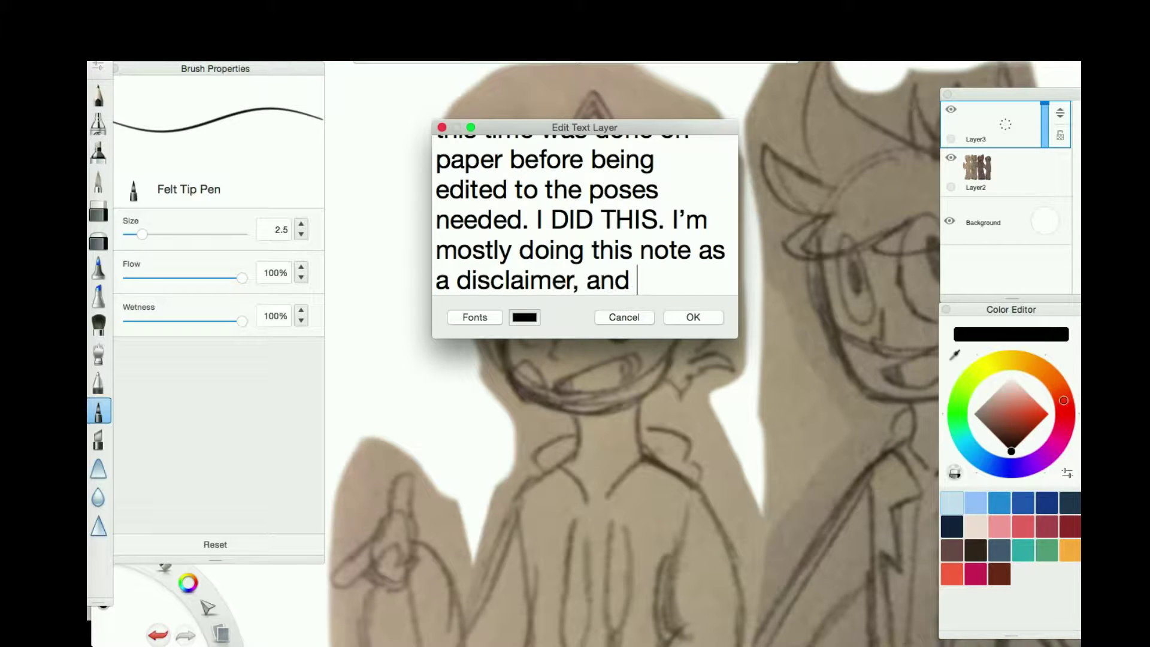
# Continue the note with "it will be repeated again in the description of this video and of the DeviantArt page when it goes up.".
pyautogui.write(' repeat')
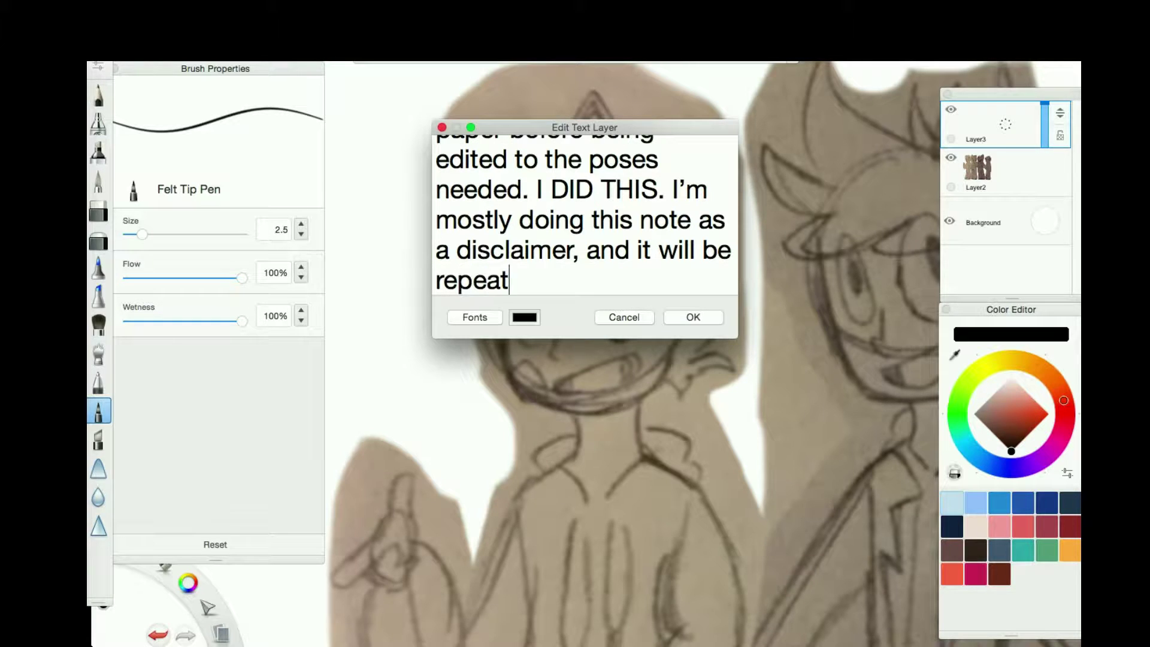
pyautogui.write('crip')
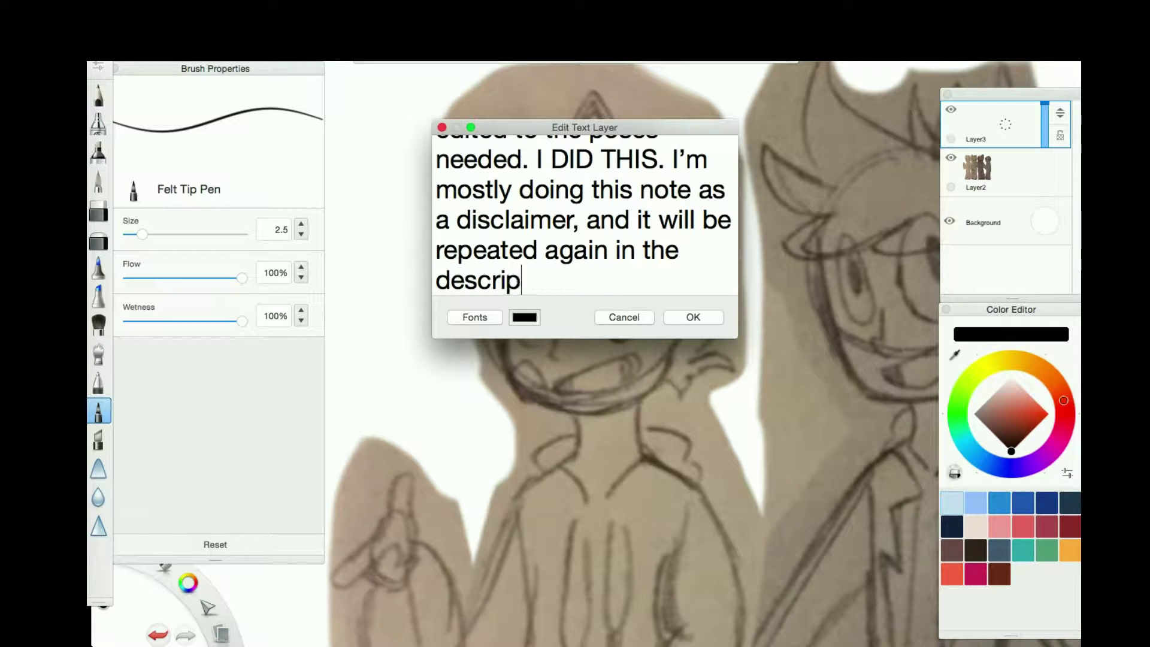
pyautogui.write('tion of this video and of the DeviantArt')
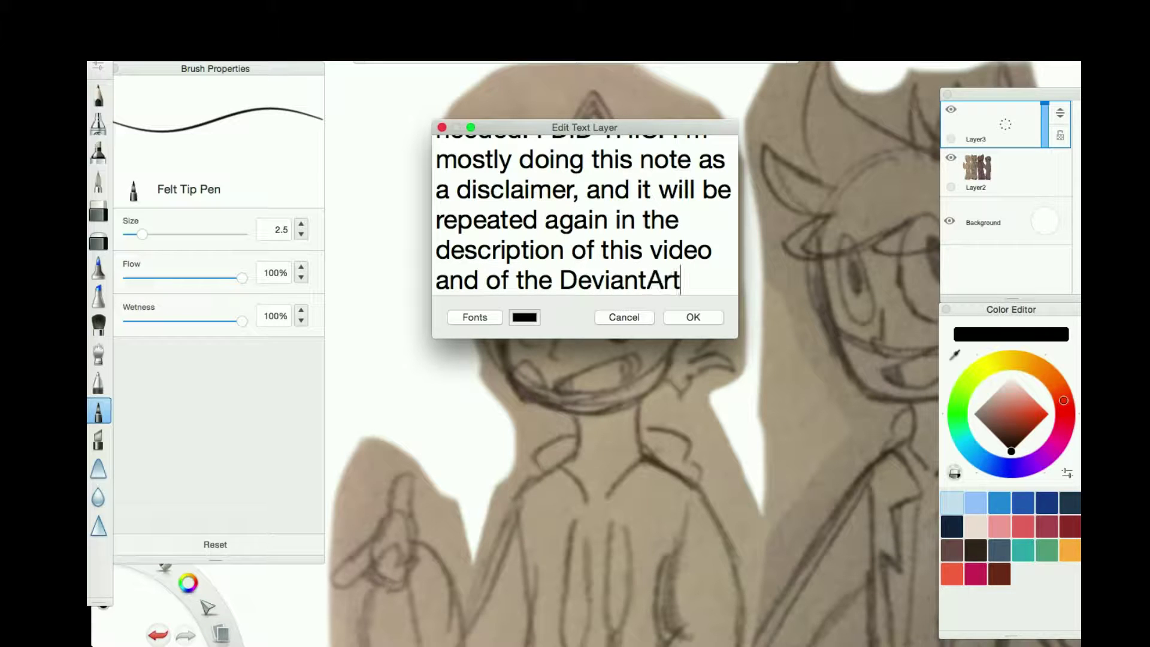
pyautogui.write('page when it go')
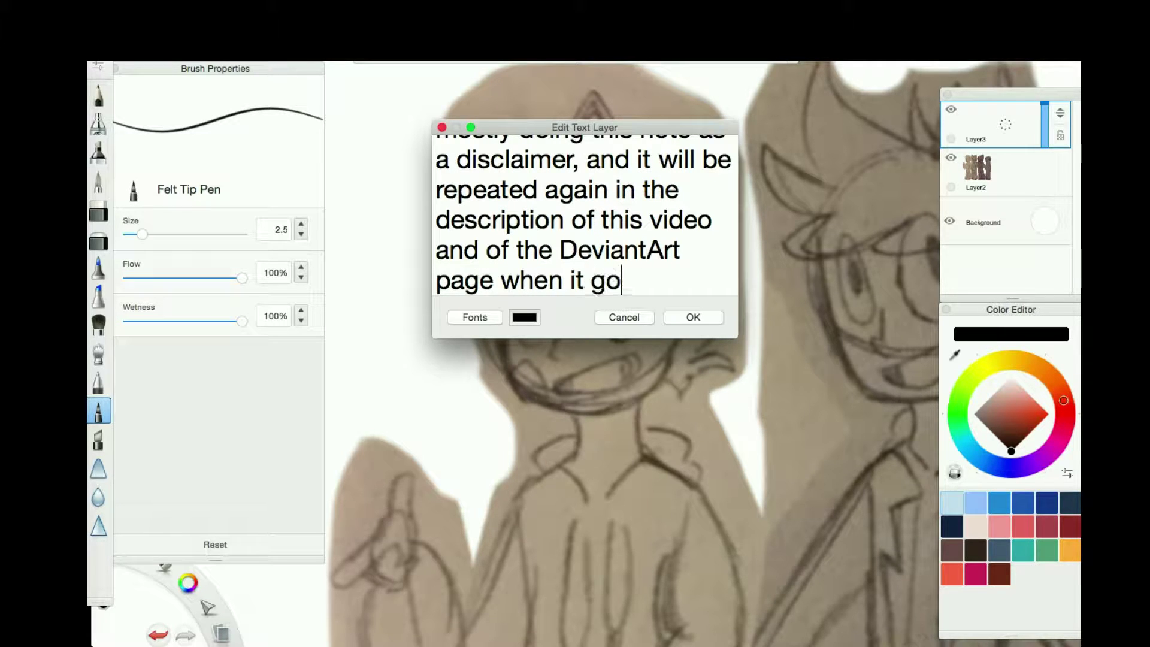
# Add "SO PLEASE, DO NOT SPAM ME ABOUT STEALING THE SKETCH. You won't find it anyways, BECAUSE I DID THIS ON MY OWN." to the note.
pyautogui.write(' SO')
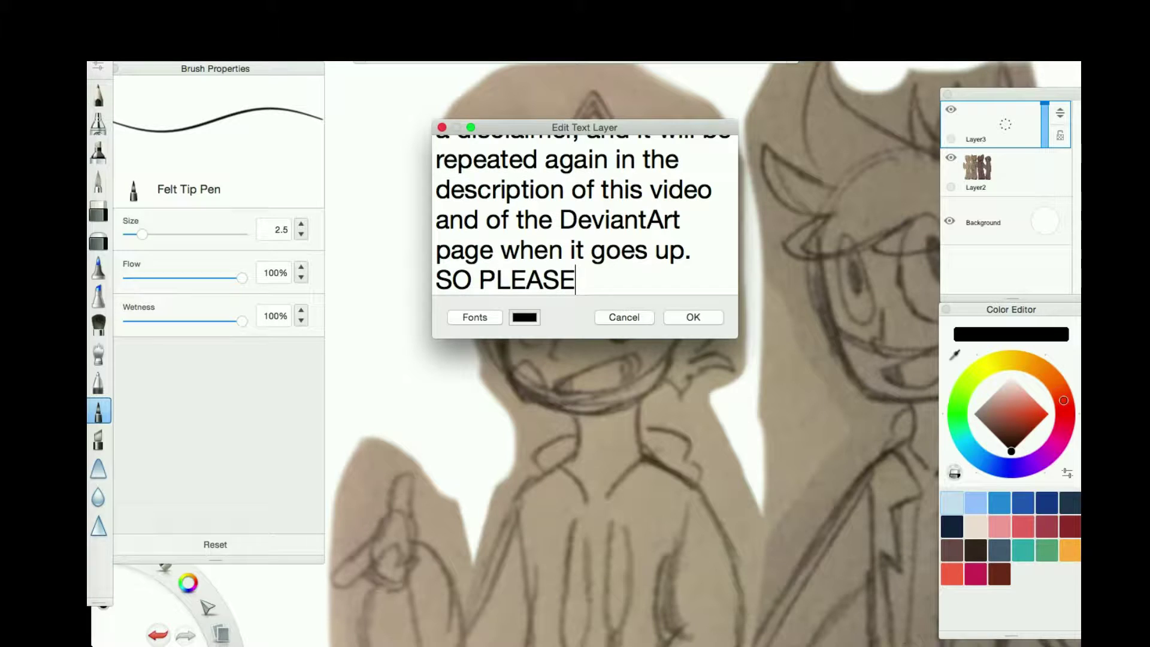
pyautogui.write('SPAM ME ABOUT ')
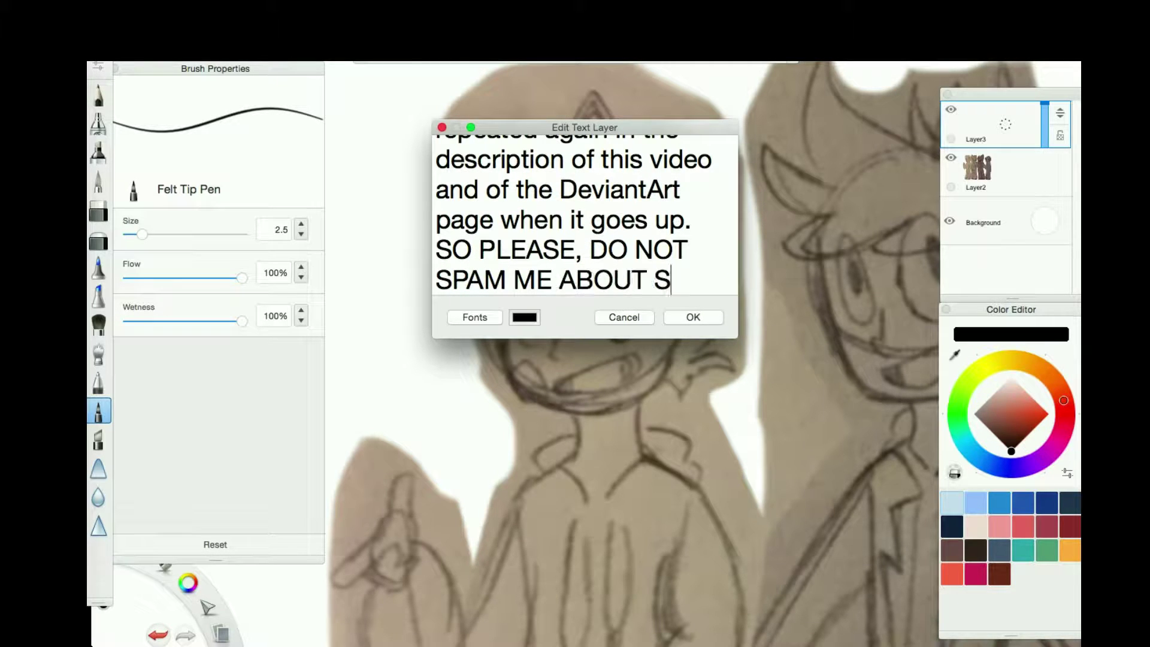
pyautogui.write('STEALING')
pyautogui.write(' Yo')
pyautogui.press('BackSpace')
pyautogui.press('BackSpace')
pyautogui.press('BackSpace')
pyautogui.write("You won'")
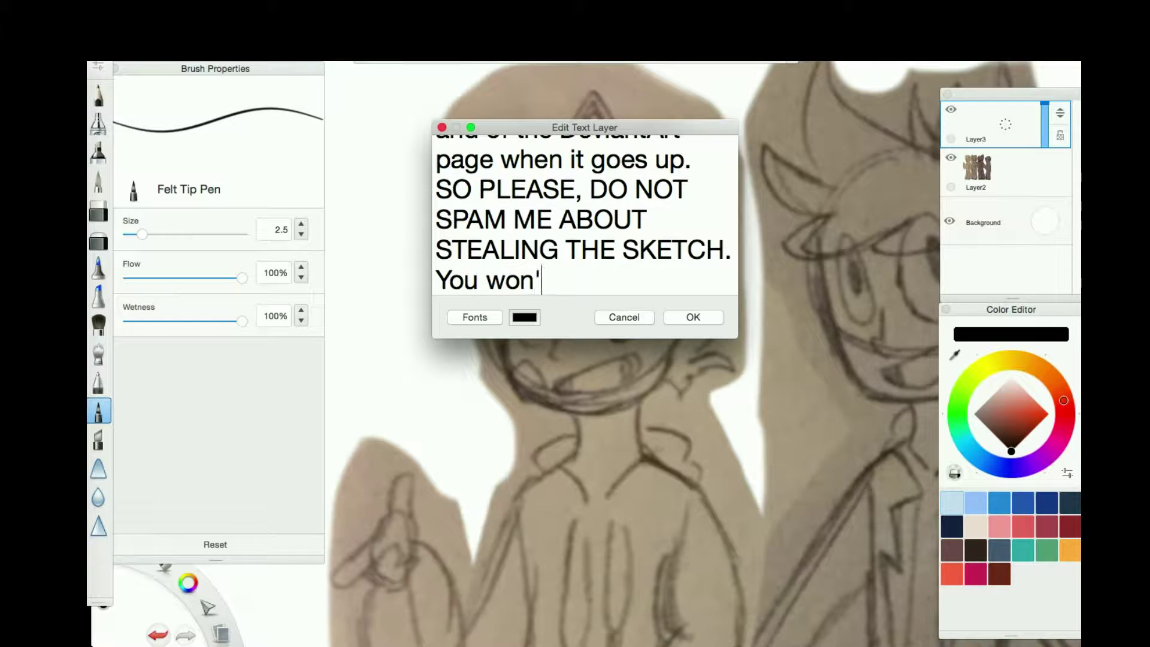
pyautogui.write('t find it anyways.')
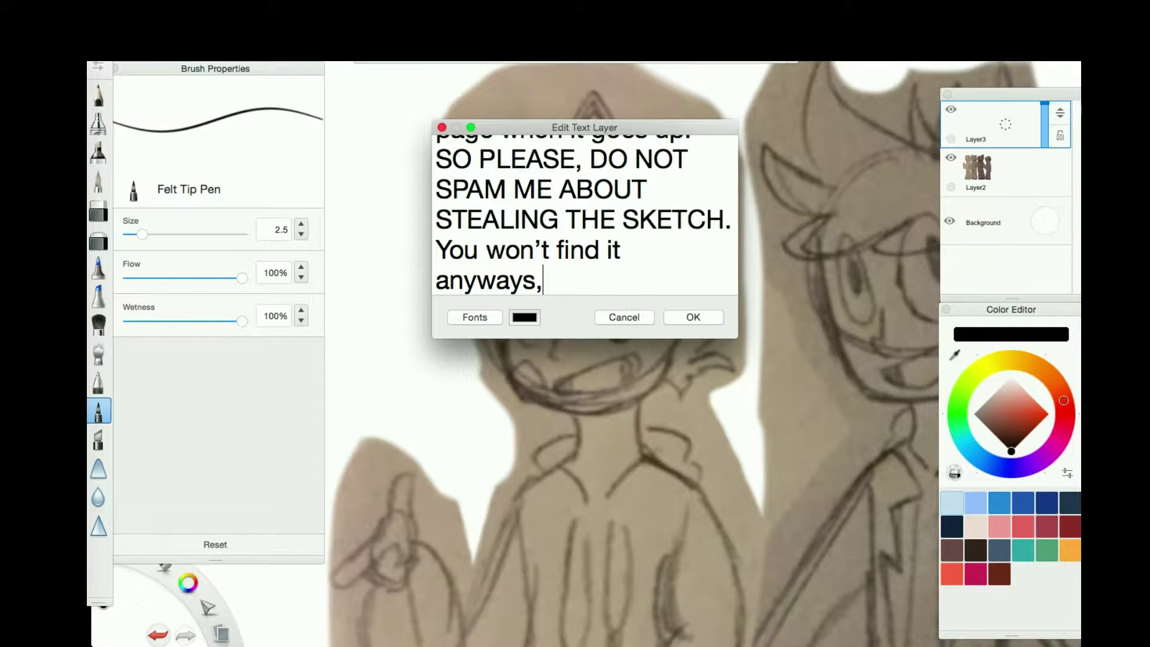
pyautogui.write(' BECAUSE I DID THIS ON MY OWN.')
# Add a closing paragraph to the note after a blank line: "With that said, lets get this bitch done.".
pyautogui.press('Return')
pyautogui.press('Return')
pyautogui.write('With that said, I')
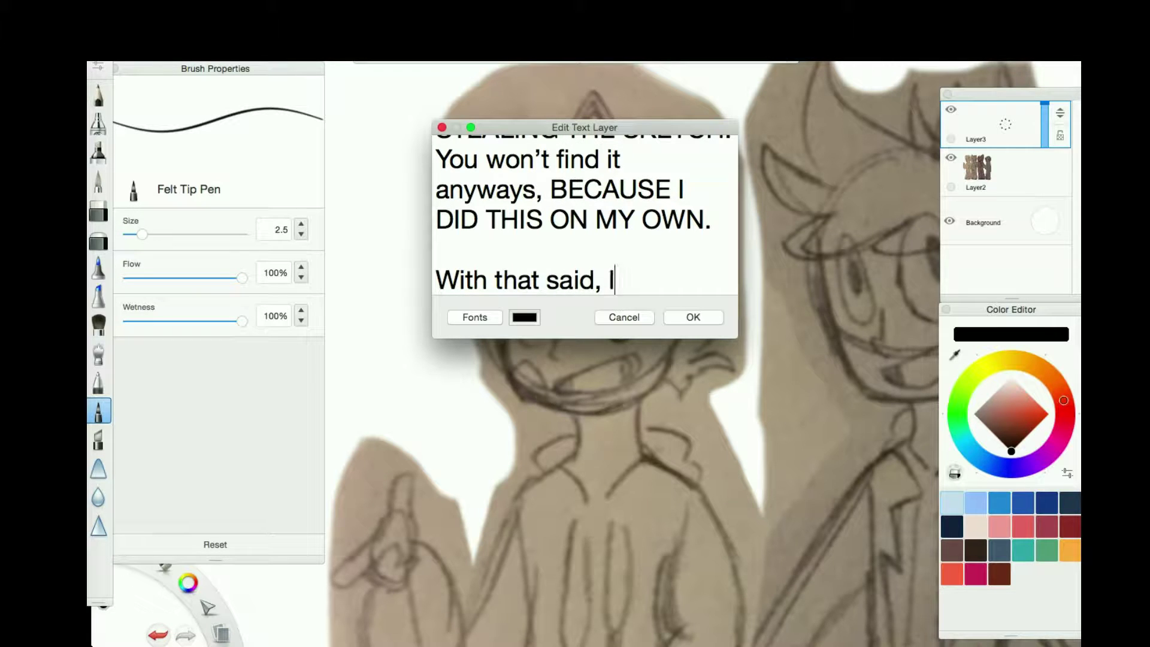
pyautogui.write('et this bitch done/')
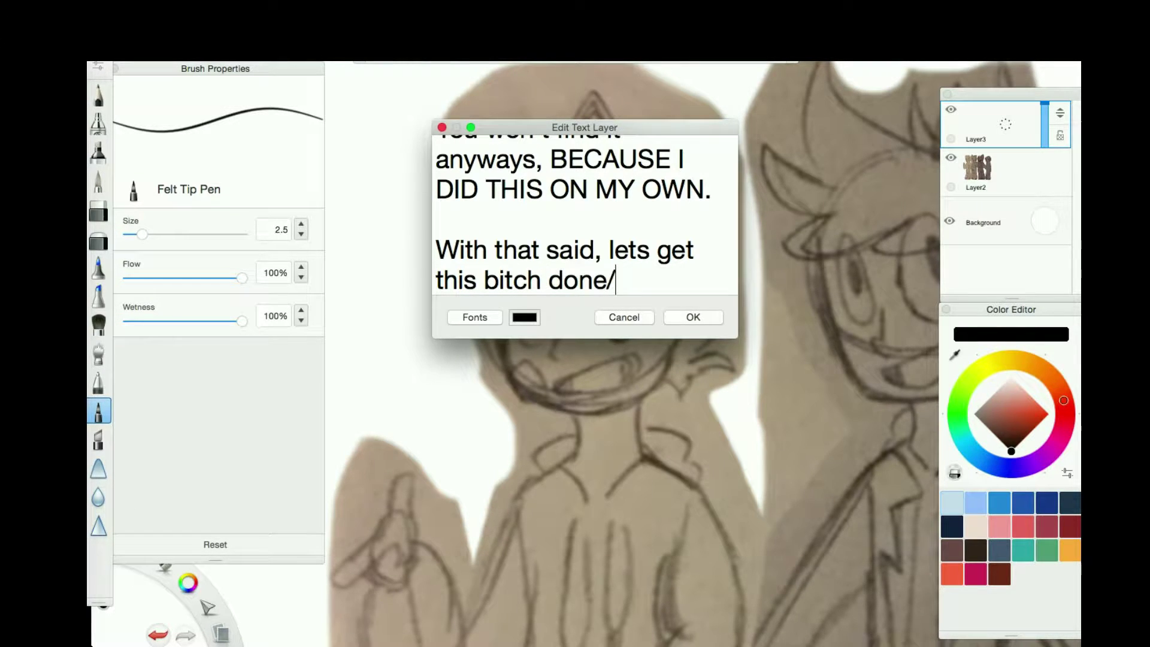
pyautogui.press('BackSpace')
pyautogui.write('.')
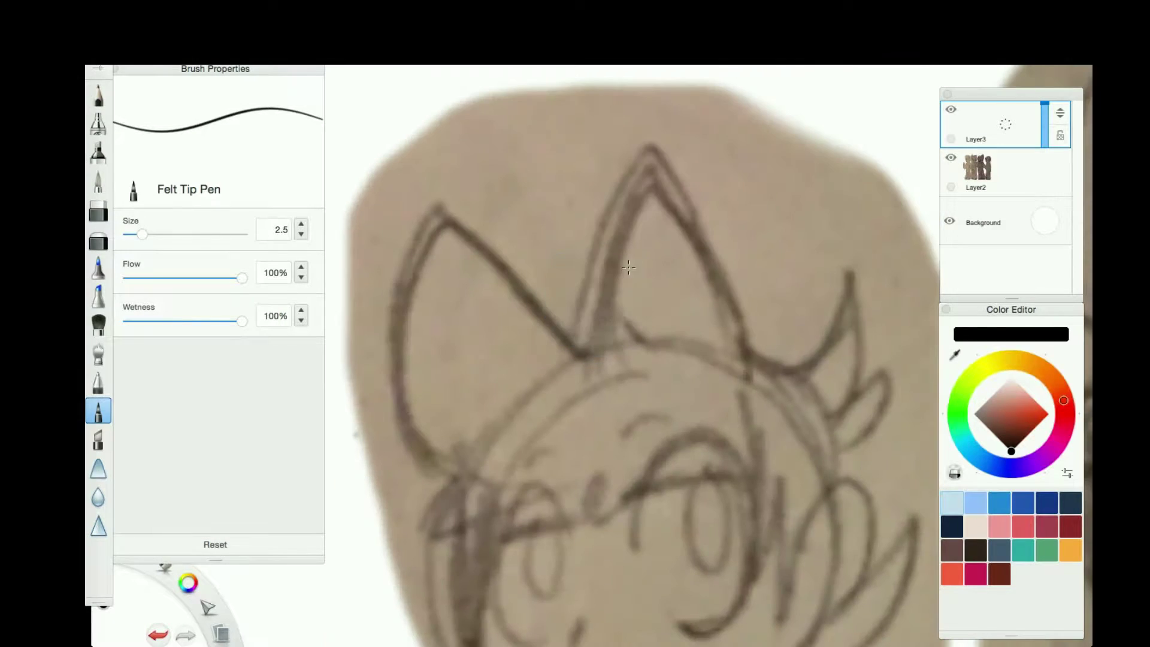
# Ink the first character's hair spikes, fringe and ear over the sketch on Layer3 with a 2.5 Felt Tip Pen in black.
pyautogui.moveTo(748, 374)
pyautogui.mouseDown()
pyautogui.moveTo(606, 326)
pyautogui.moveTo(427, 476)
pyautogui.mouseUp()
pyautogui.moveTo(419, 252); pyautogui.dragTo(524, 287)
pyautogui.moveTo(539, 267); pyautogui.dragTo(659, 219)
pyautogui.moveTo(682, 228)
pyautogui.mouseDown()
pyautogui.moveTo(747, 237)
pyautogui.moveTo(790, 401)
pyautogui.mouseUp()
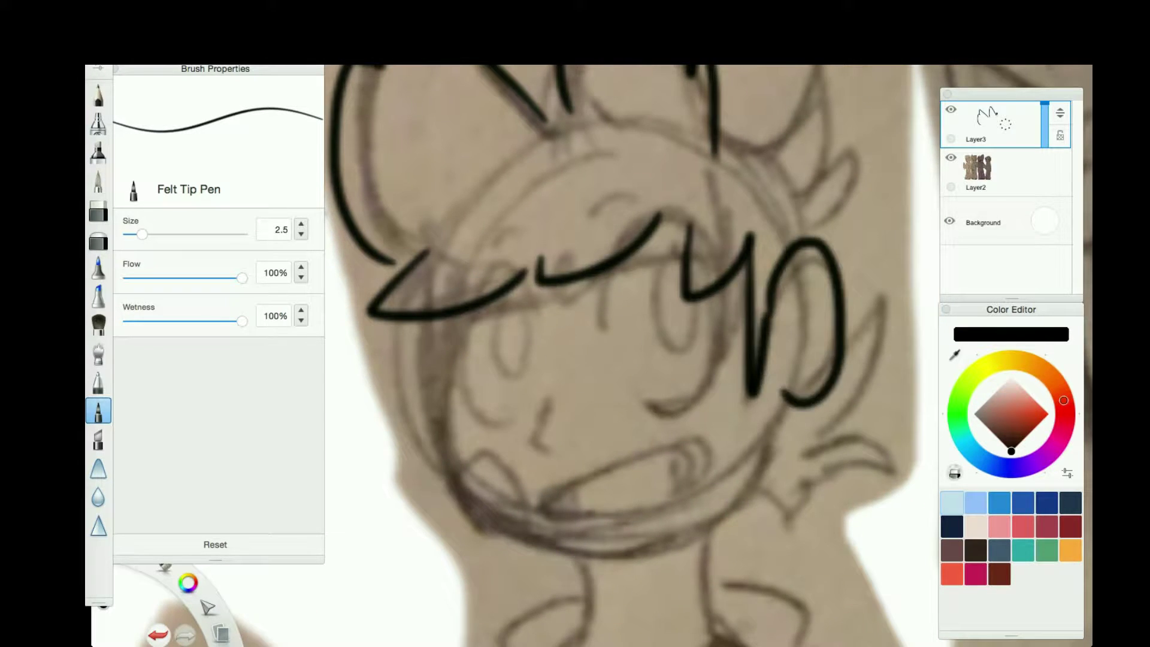
pyautogui.moveTo(599, 180); pyautogui.dragTo(689, 108)
# Ink the face outline, the jaw and the hair tuft behind the cheek with the Felt Tip Pen.
pyautogui.click(98, 213)
pyautogui.click(98, 179)
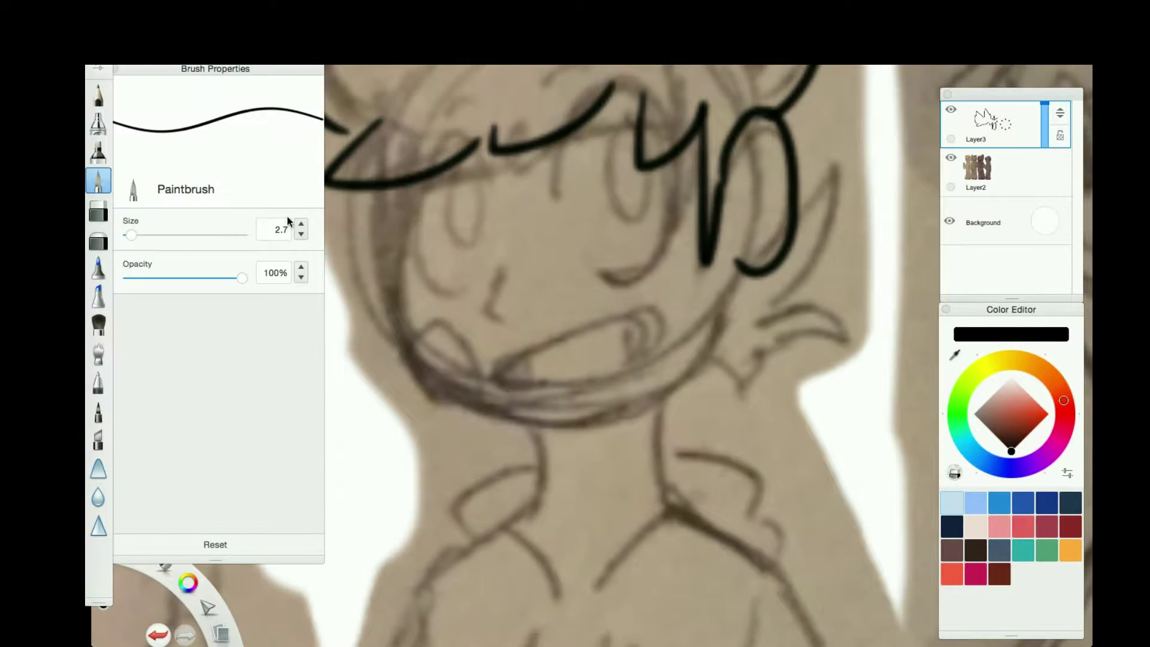
pyautogui.click(98, 411)
pyautogui.moveTo(385, 192); pyautogui.dragTo(419, 357)
pyautogui.moveTo(407, 347)
pyautogui.mouseDown()
pyautogui.moveTo(562, 414)
pyautogui.moveTo(534, 411)
pyautogui.mouseUp()
pyautogui.hotkey('ctrl', 'z')
pyautogui.moveTo(634, 400); pyautogui.dragTo(737, 276)
pyautogui.moveTo(838, 171)
pyautogui.mouseDown()
pyautogui.moveTo(719, 394)
pyautogui.moveTo(650, 403)
pyautogui.mouseUp()
# Ink the open grin and its teeth with a thinner 1.9 Felt Tip Pen, filling the dark mouth corner with the Paintbrush.
pyautogui.moveTo(542, 380); pyautogui.dragTo(640, 355)
pyautogui.hotkey('ctrl', 'z')
pyautogui.hotkey('ctrl', 'z')
pyautogui.moveTo(143, 234); pyautogui.dragTo(135, 234)
pyautogui.click(98, 180)
pyautogui.moveTo(482, 369); pyautogui.dragTo(509, 374)
pyautogui.click(98, 410)
# Set the Felt Tip Pen size to 2.5 and ink both eyes with their pupils and eyebrows.
pyautogui.click(301, 224)
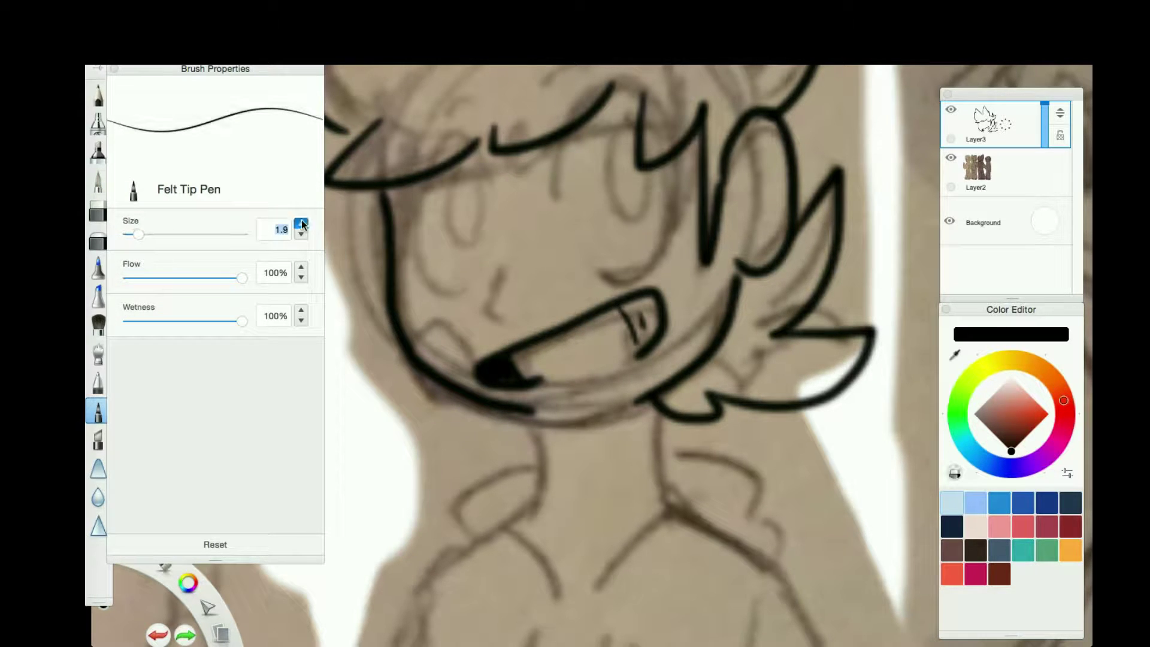
pyautogui.hotkey('ctrl', 'z')
pyautogui.moveTo(515, 172); pyautogui.dragTo(674, 127)
pyautogui.moveTo(590, 273); pyautogui.dragTo(669, 137)
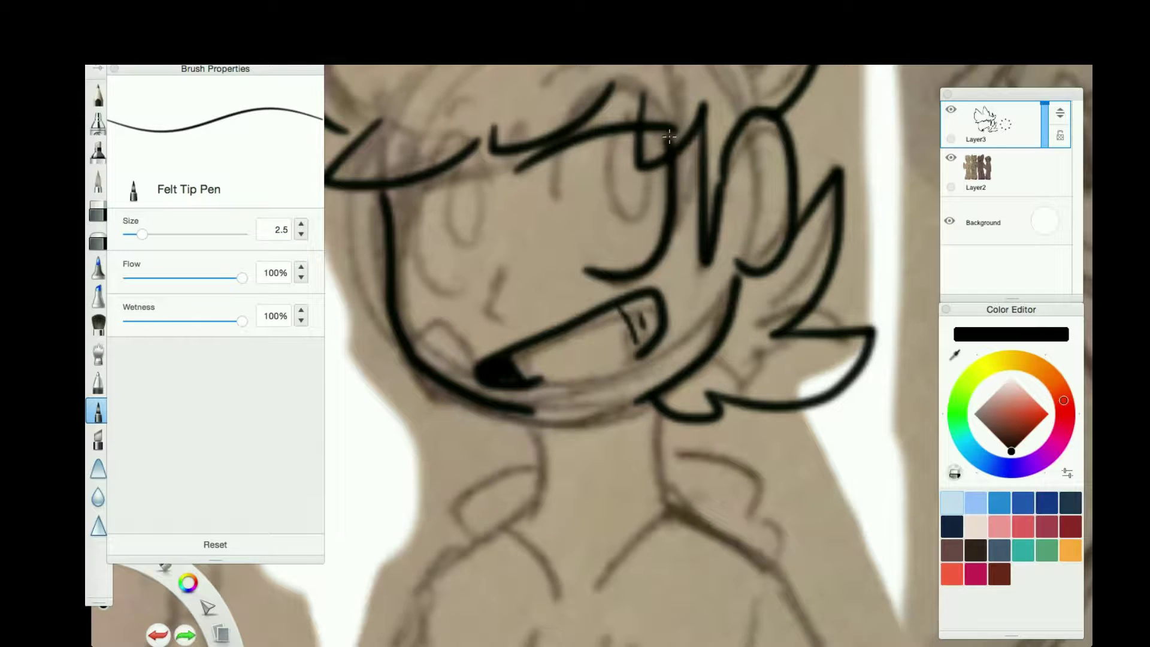
pyautogui.moveTo(426, 192); pyautogui.dragTo(461, 296)
pyautogui.moveTo(446, 193)
pyautogui.mouseDown()
pyautogui.moveTo(458, 238)
pyautogui.moveTo(490, 196)
pyautogui.mouseUp()
pyautogui.moveTo(602, 144); pyautogui.dragTo(655, 153)
pyautogui.moveTo(502, 128); pyautogui.dragTo(582, 80)
pyautogui.moveTo(419, 138); pyautogui.dragTo(443, 134)
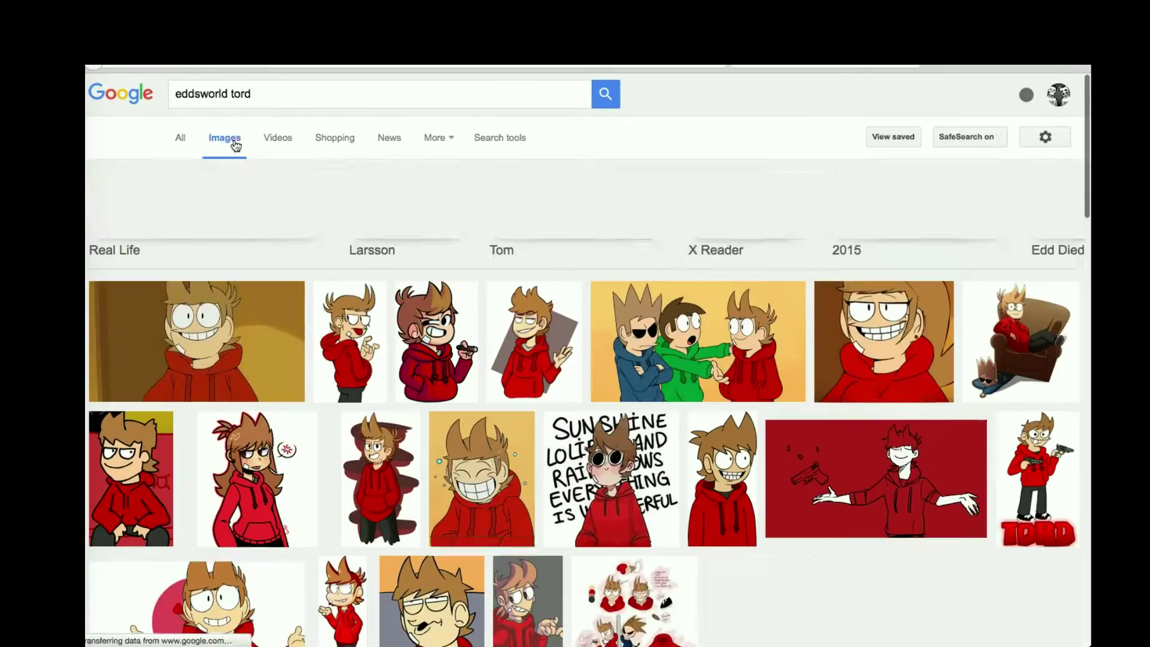
# Ink the neck and the folds of the hood around the collar, using the Tord image results as reference.
pyautogui.scroll(-5, 231, 147)
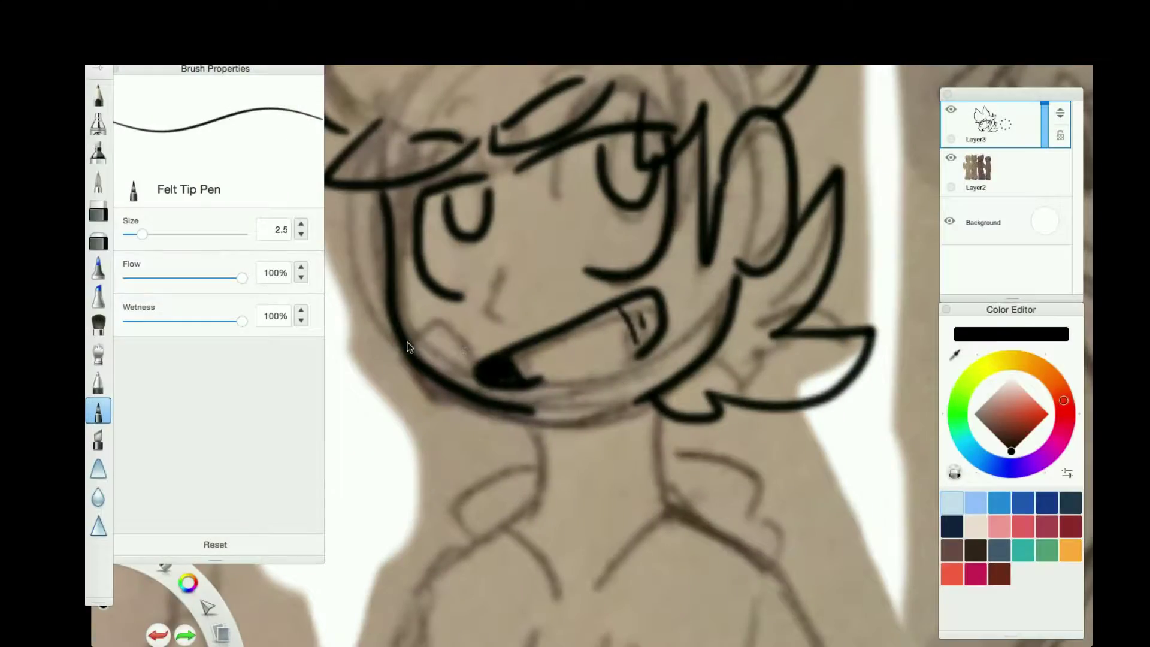
pyautogui.moveTo(570, 520); pyautogui.dragTo(581, 376)
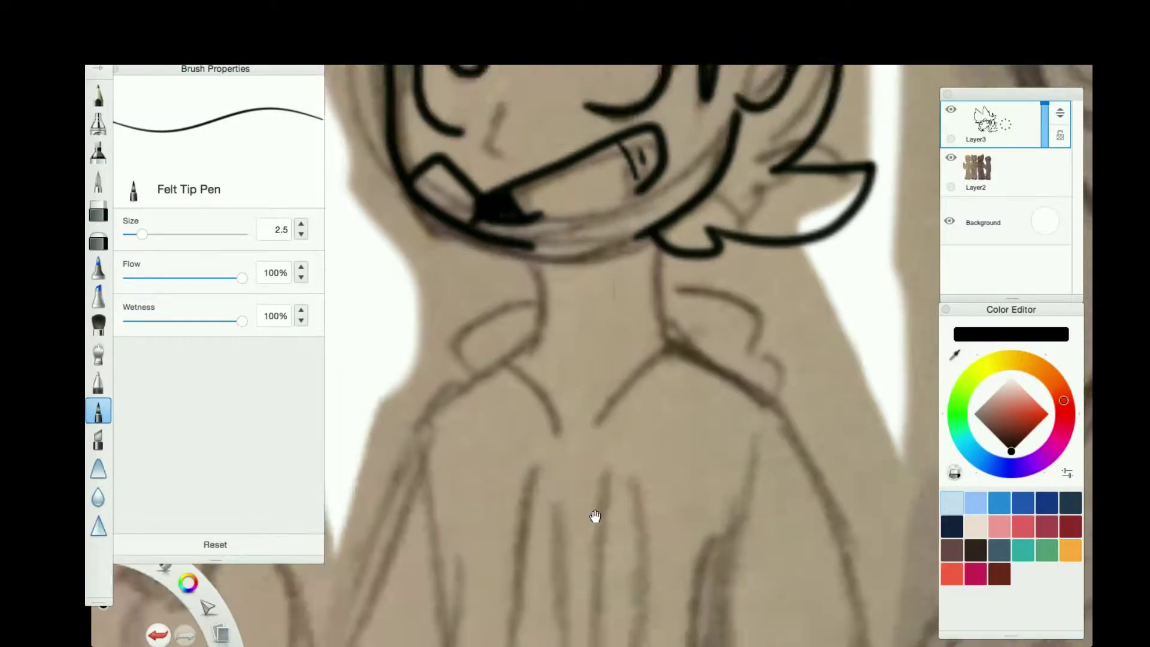
pyautogui.moveTo(655, 184); pyautogui.dragTo(659, 243)
pyautogui.moveTo(699, 258); pyautogui.dragTo(581, 333)
pyautogui.moveTo(542, 185); pyautogui.dragTo(516, 292)
pyautogui.moveTo(665, 216); pyautogui.dragTo(778, 290)
pyautogui.moveTo(491, 276); pyautogui.dragTo(554, 333)
pyautogui.moveTo(749, 275); pyautogui.dragTo(782, 344)
pyautogui.moveTo(473, 251); pyautogui.dragTo(443, 323)
# Ink the two hoodie drawstrings hanging down the chest, including their tips.
pyautogui.moveTo(571, 521); pyautogui.dragTo(570, 335)
pyautogui.moveTo(523, 198)
pyautogui.mouseDown()
pyautogui.moveTo(500, 343)
pyautogui.moveTo(554, 207)
pyautogui.mouseUp()
pyautogui.moveTo(602, 221); pyautogui.dragTo(641, 228)
pyautogui.moveTo(509, 449); pyautogui.dragTo(536, 447)
pyautogui.moveTo(596, 401); pyautogui.dragTo(623, 401)
# Ink the sleeve of the arm resting in the pocket and the hoodie's front pocket lines.
pyautogui.moveTo(590, 334); pyautogui.dragTo(590, 68)
pyautogui.moveTo(752, 176)
pyautogui.mouseDown()
pyautogui.moveTo(629, 462)
pyautogui.moveTo(785, 472)
pyautogui.mouseUp()
pyautogui.moveTo(440, 168)
pyautogui.mouseDown()
pyautogui.moveTo(388, 494)
pyautogui.moveTo(771, 504)
pyautogui.mouseUp()
pyautogui.moveTo(428, 536); pyautogui.dragTo(490, 525)
pyautogui.moveTo(608, 558); pyautogui.dragTo(731, 535)
pyautogui.moveTo(628, 354); pyautogui.dragTo(615, 457)
pyautogui.moveTo(474, 360); pyautogui.dragTo(435, 456)
# Ink the remaining side edges and hem of the hoodie over the sketched torso.
pyautogui.moveTo(625, 265)
pyautogui.mouseDown()
pyautogui.moveTo(470, 456)
pyautogui.moveTo(381, 643)
pyautogui.mouseUp()
pyautogui.moveTo(544, 159); pyautogui.dragTo(471, 97)
pyautogui.moveTo(605, 317); pyautogui.dragTo(515, 533)
pyautogui.moveTo(538, 360); pyautogui.dragTo(527, 377)
pyautogui.moveTo(521, 174); pyautogui.dragTo(596, 539)
pyautogui.moveTo(584, 443); pyautogui.dragTo(578, 584)
pyautogui.moveTo(464, 272)
pyautogui.mouseDown()
pyautogui.moveTo(455, 469)
pyautogui.moveTo(689, 335)
pyautogui.mouseUp()
# Ink the baggy sleeve of the raised arm from the shoulder to the elbow and around the cuff.
pyautogui.moveTo(459, 318); pyautogui.dragTo(731, 539)
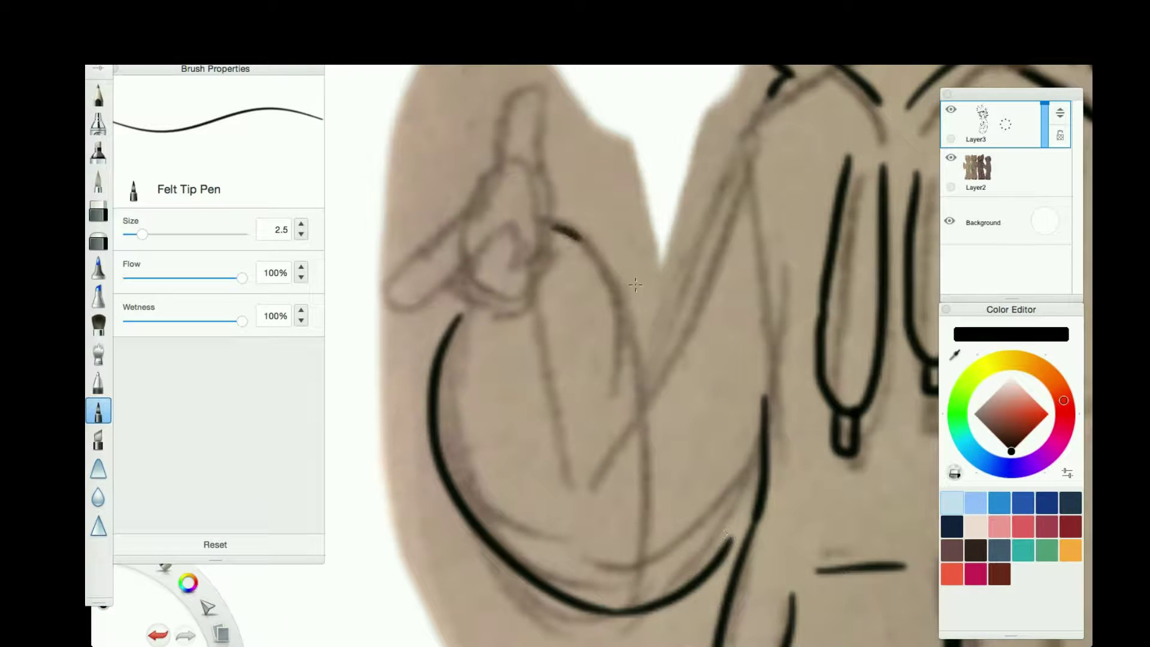
pyautogui.moveTo(553, 226); pyautogui.dragTo(705, 410)
pyautogui.moveTo(778, 95); pyautogui.dragTo(713, 231)
pyautogui.moveTo(713, 230); pyautogui.dragTo(677, 335)
pyautogui.moveTo(494, 318)
pyautogui.mouseDown()
pyautogui.moveTo(455, 287)
pyautogui.moveTo(512, 324)
pyautogui.mouseUp()
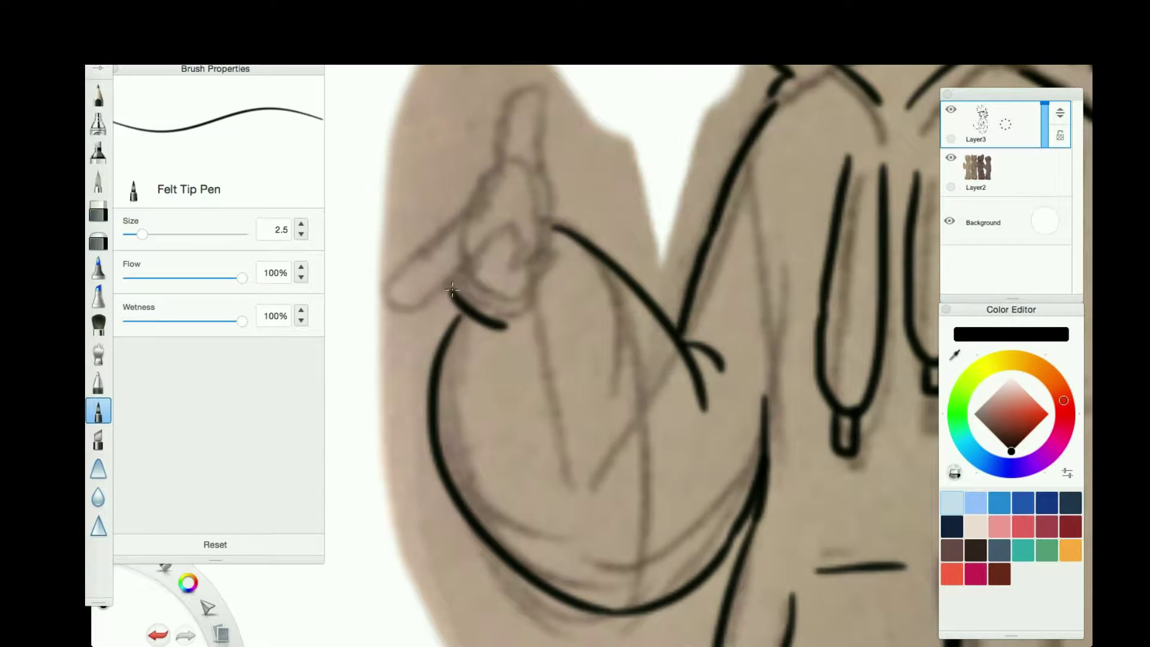
pyautogui.moveTo(548, 258); pyautogui.dragTo(503, 326)
# Ink the raised hand with its outstretched thumb and pointing index finger.
pyautogui.moveTo(470, 210); pyautogui.dragTo(378, 269)
pyautogui.moveTo(377, 269); pyautogui.dragTo(452, 317)
pyautogui.moveTo(479, 191); pyautogui.dragTo(527, 80)
pyautogui.moveTo(527, 81); pyautogui.dragTo(557, 269)
# Ink the inner trouser line between the legs and start the outline of the first shoe.
pyautogui.moveTo(623, 599)
pyautogui.mouseDown()
pyautogui.moveTo(623, 236)
pyautogui.moveTo(623, 257)
pyautogui.mouseUp()
pyautogui.moveTo(545, 188); pyautogui.dragTo(585, 389)
pyautogui.moveTo(585, 619); pyautogui.dragTo(585, 416)
pyautogui.moveTo(446, 360); pyautogui.dragTo(422, 402)
pyautogui.moveTo(556, 382); pyautogui.dragTo(574, 425)
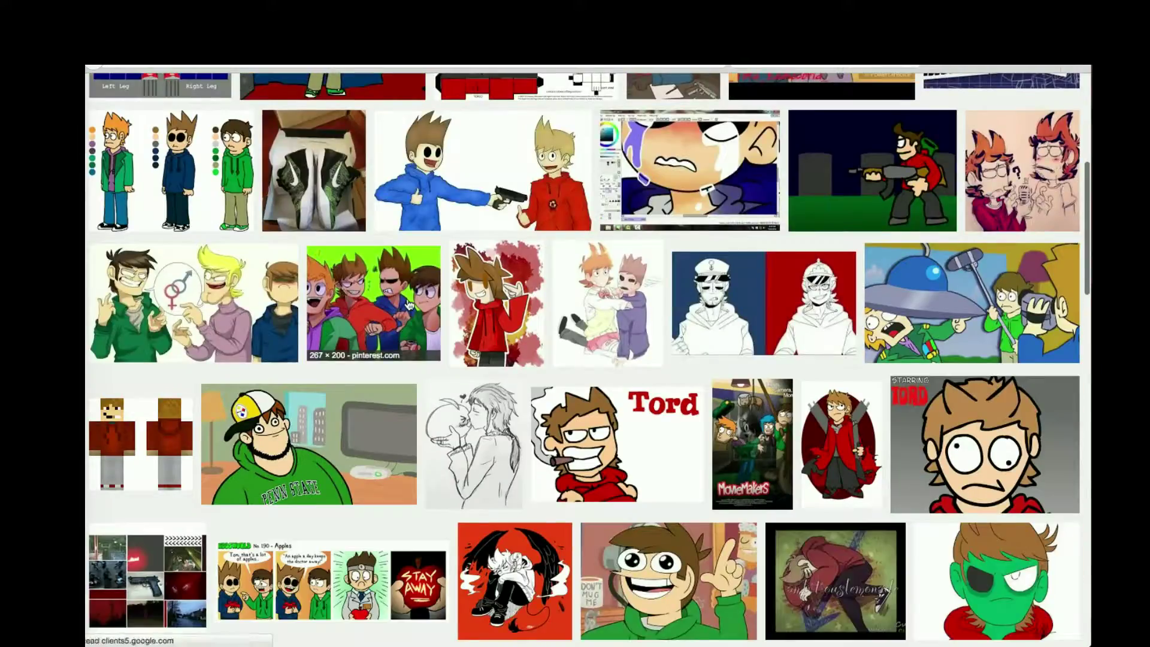
# Switch to Google Images, view the shoe picture, search for "eddsworld tord full body" and examine the character colour sheet.
pyautogui.scroll(-10, 409, 304)
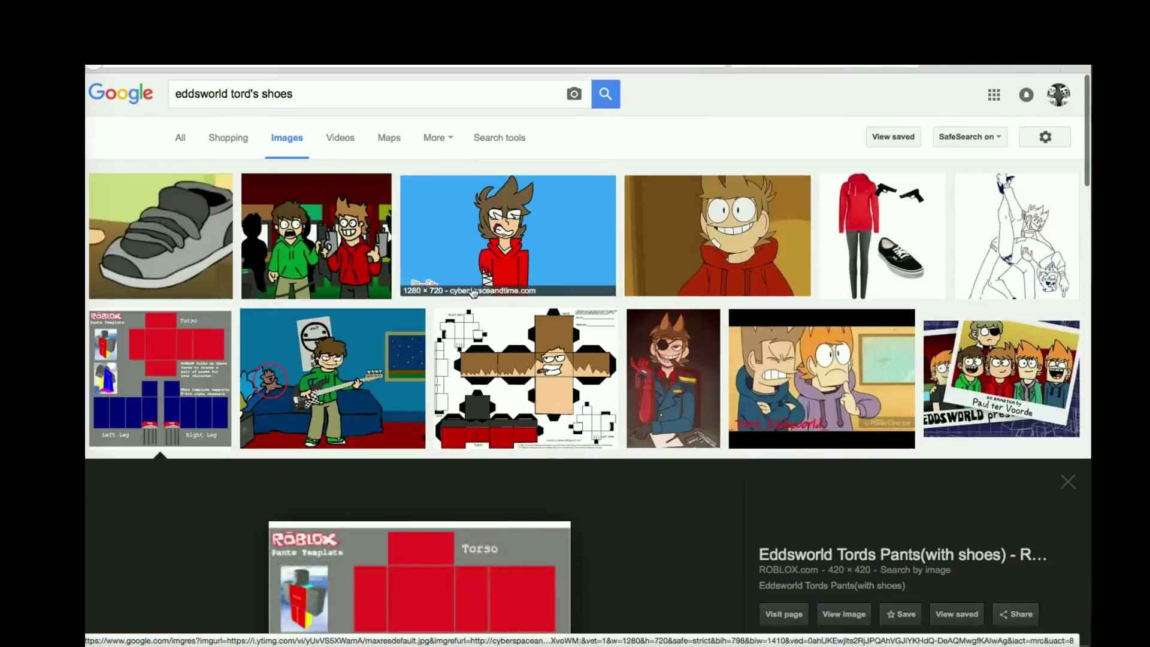
pyautogui.click(161, 236)
pyautogui.click(318, 102)
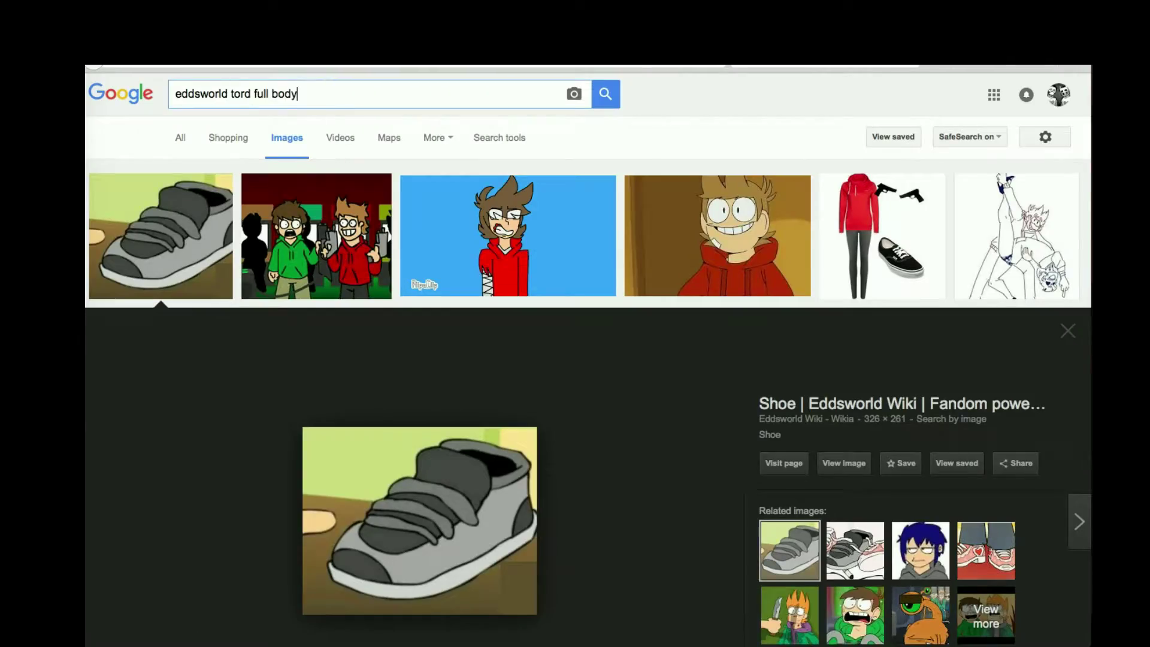
pyautogui.write('dy')
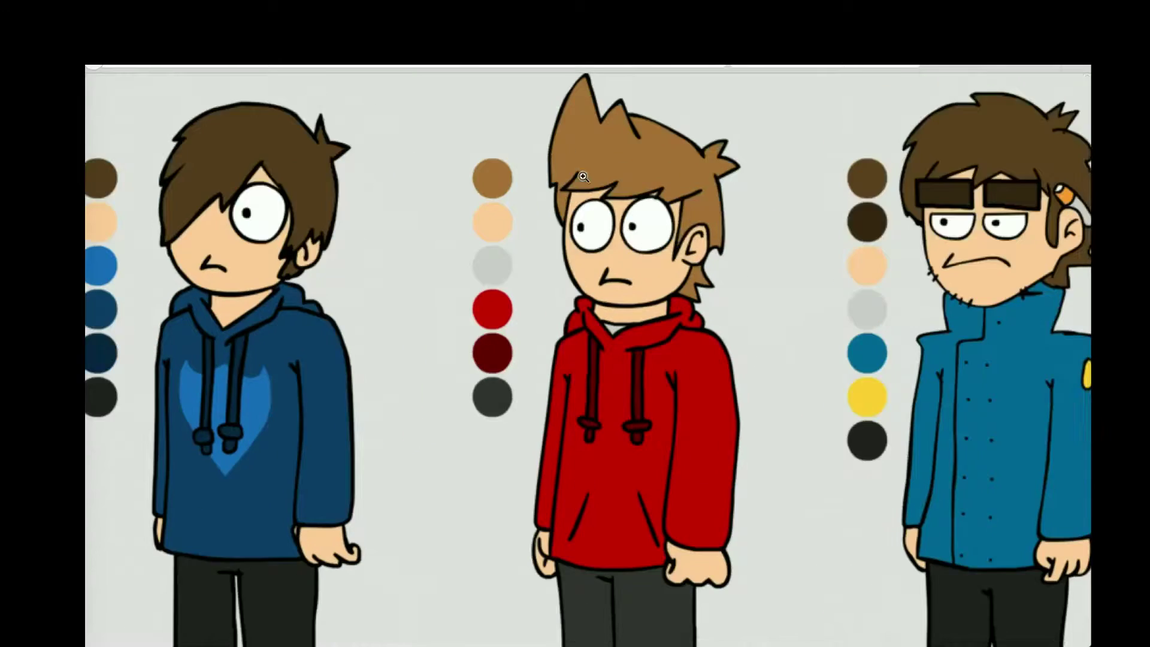
pyautogui.click(584, 485)
pyautogui.scroll(-5, 584, 485)
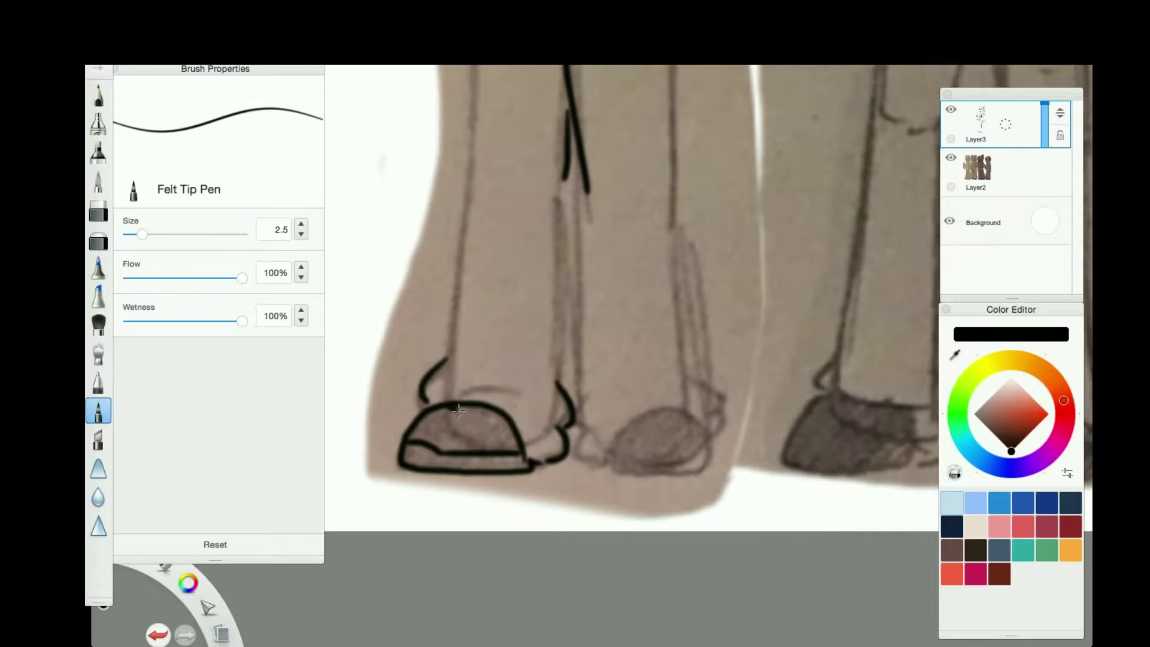
# Ink the outer and inner edges of both trouser legs down to the ankles, along with the second shoe.
pyautogui.scroll(5, 563, 262)
pyautogui.moveTo(569, 173); pyautogui.dragTo(539, 509)
pyautogui.scroll(-3, 578, 528)
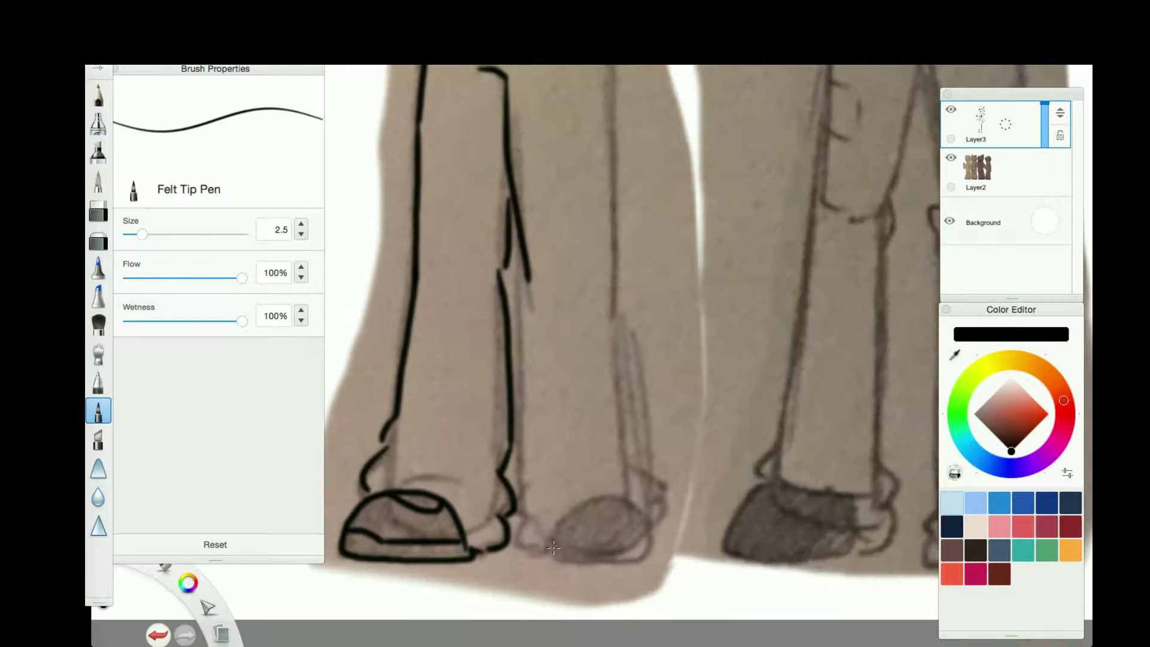
pyautogui.moveTo(521, 264); pyautogui.dragTo(527, 513)
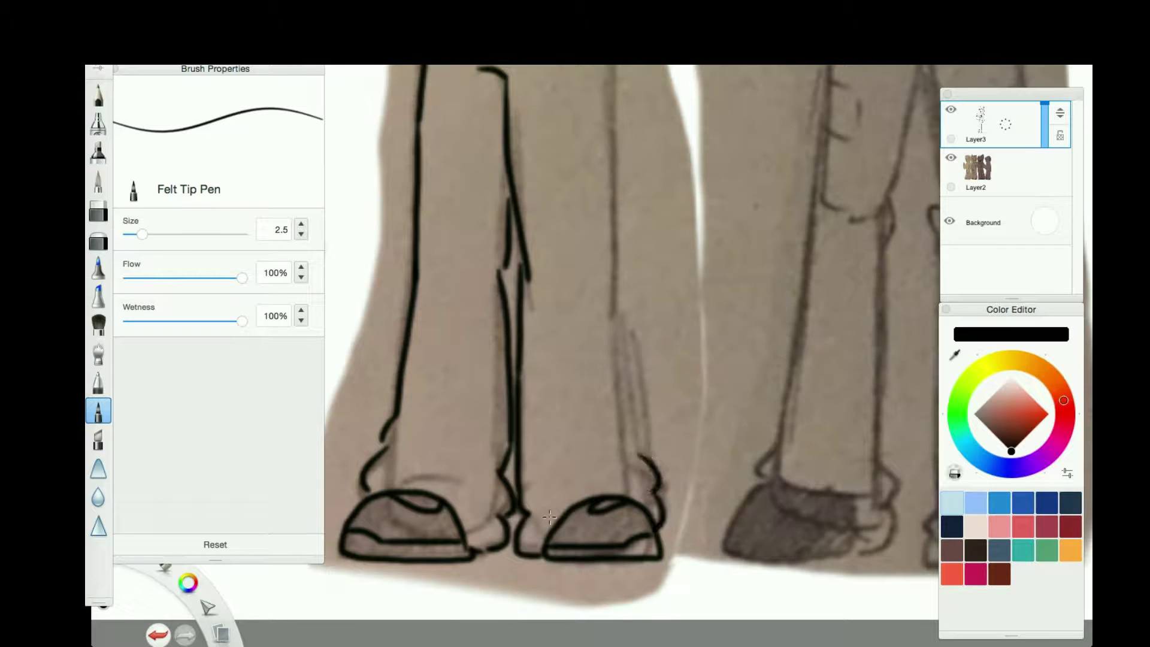
pyautogui.scroll(2, 443, 483)
pyautogui.moveTo(555, 102); pyautogui.dragTo(539, 386)
# Hide the scanned sketch on Layer2 so that only the line art shows.
pyautogui.scroll(5, 539, 386)
pyautogui.scroll(-5, 500, 354)
pyautogui.scroll(5, 523, 400)
pyautogui.click(951, 157)
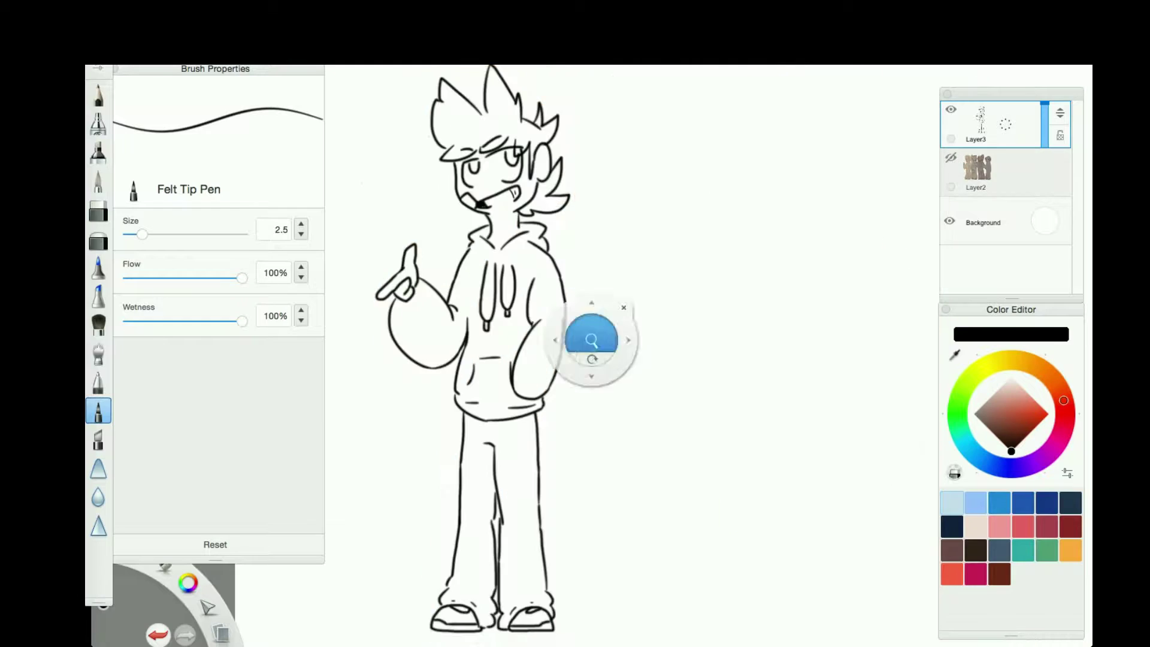
# Erase stray marks around the character's line art with the Hard Eraser at size 3.9.
pyautogui.scroll(8, 674, 262)
pyautogui.press('e')
pyautogui.moveTo(629, 272); pyautogui.dragTo(608, 303)
pyautogui.scroll(-8, 608, 303)
pyautogui.scroll(5, 547, 308)
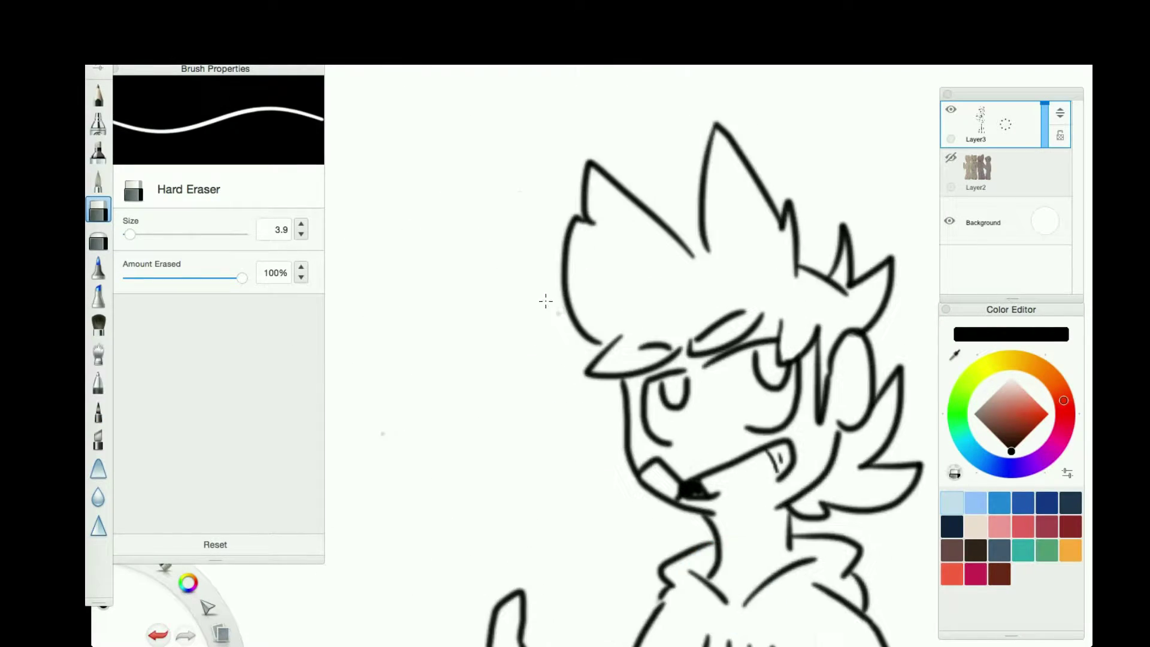
pyautogui.scroll(-5, 679, 450)
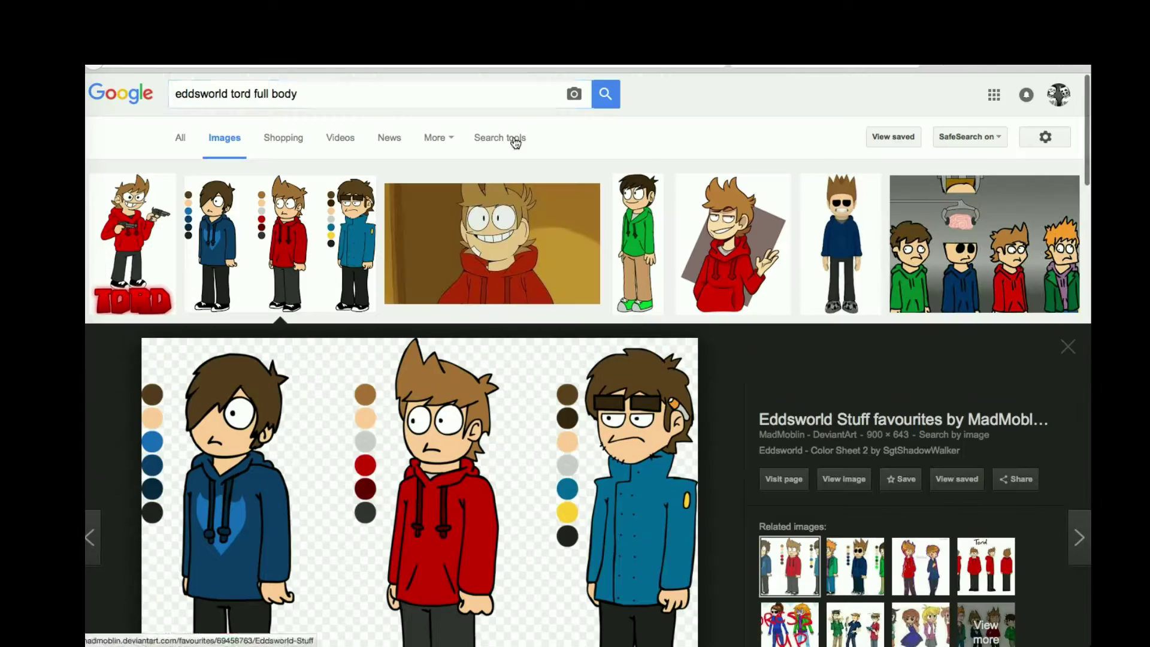
# Search Google Images for "matt" and ink the second character's spiky hair, ear and face outline with the Felt Tip Pen at size 2.5.
pyautogui.write('matt')
pyautogui.press('Return')
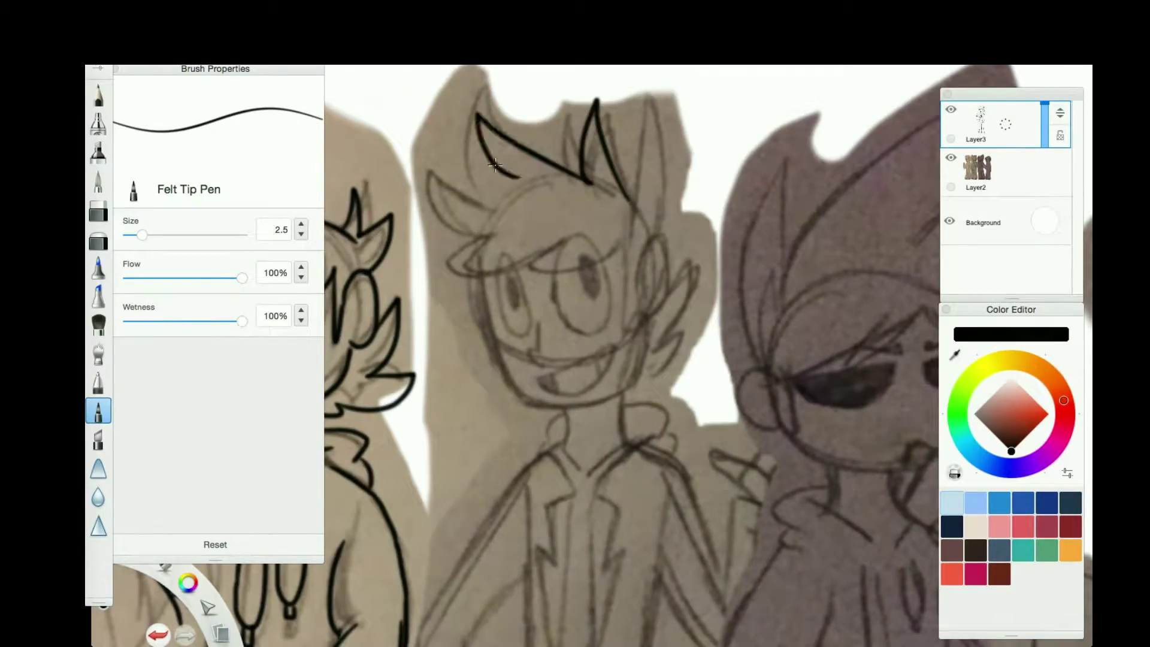
pyautogui.moveTo(436, 133); pyautogui.dragTo(497, 213)
pyautogui.moveTo(412, 211); pyautogui.dragTo(542, 242)
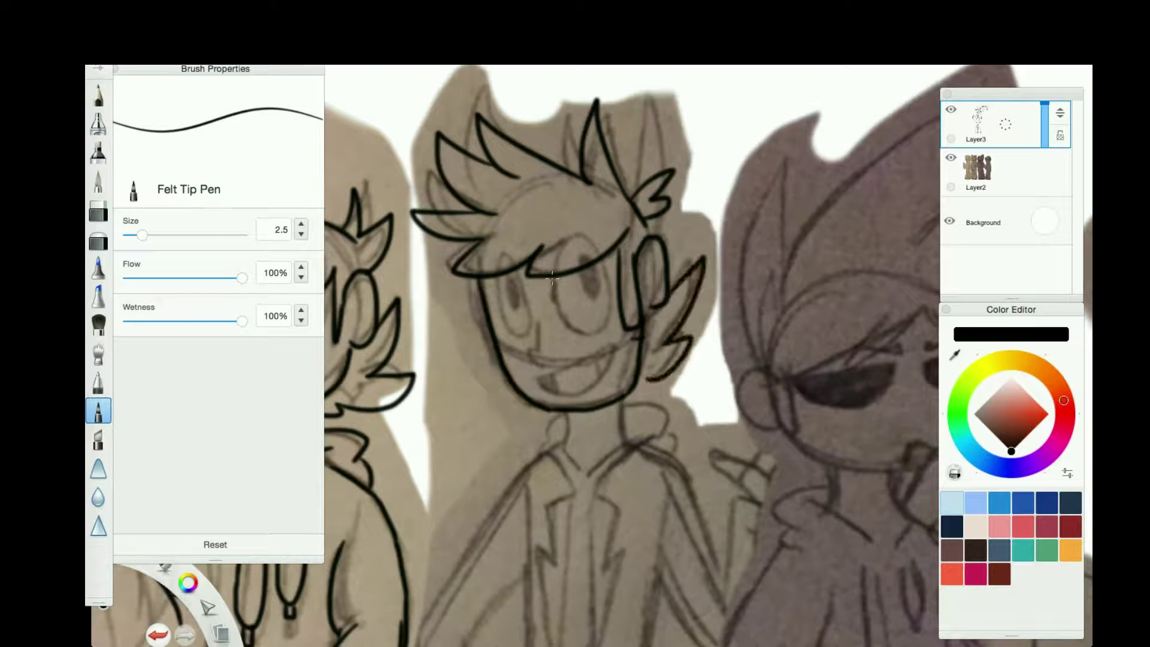
pyautogui.hotkey('ctrl', 'z')
# Ink the second character's eyes on a new layer and erase the lines overlapping the fringe with the Hard Eraser at size 9.1.
pyautogui.hotkey('ctrl', 'shift', 'n')
pyautogui.hotkey('ctrl', 'z')
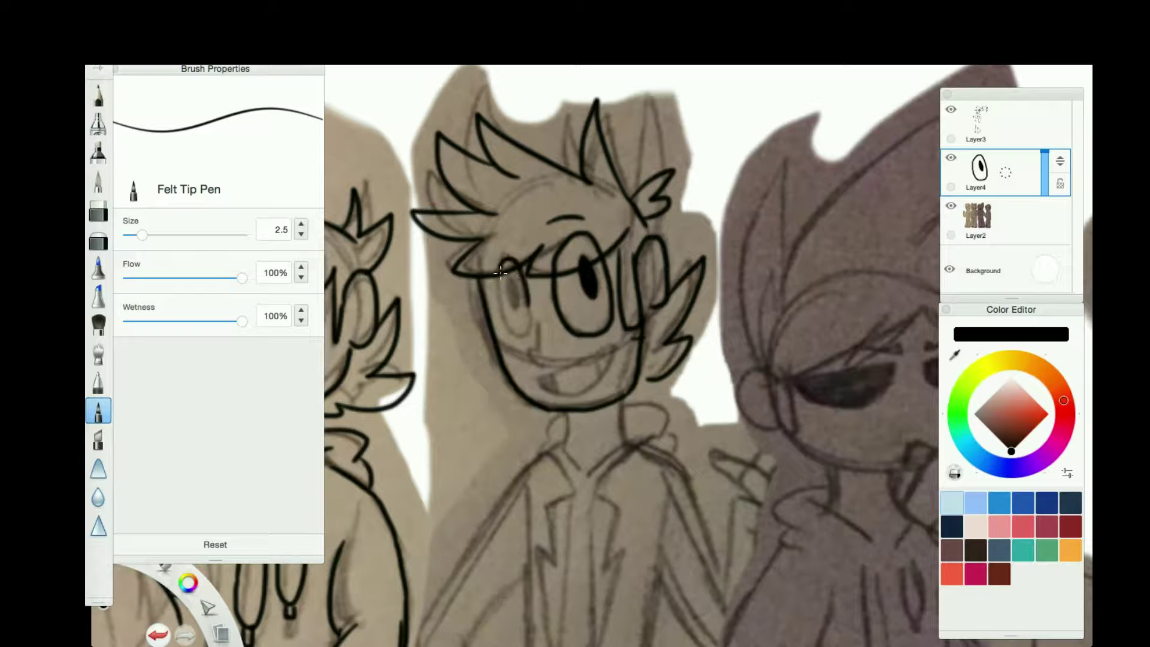
pyautogui.press('e')
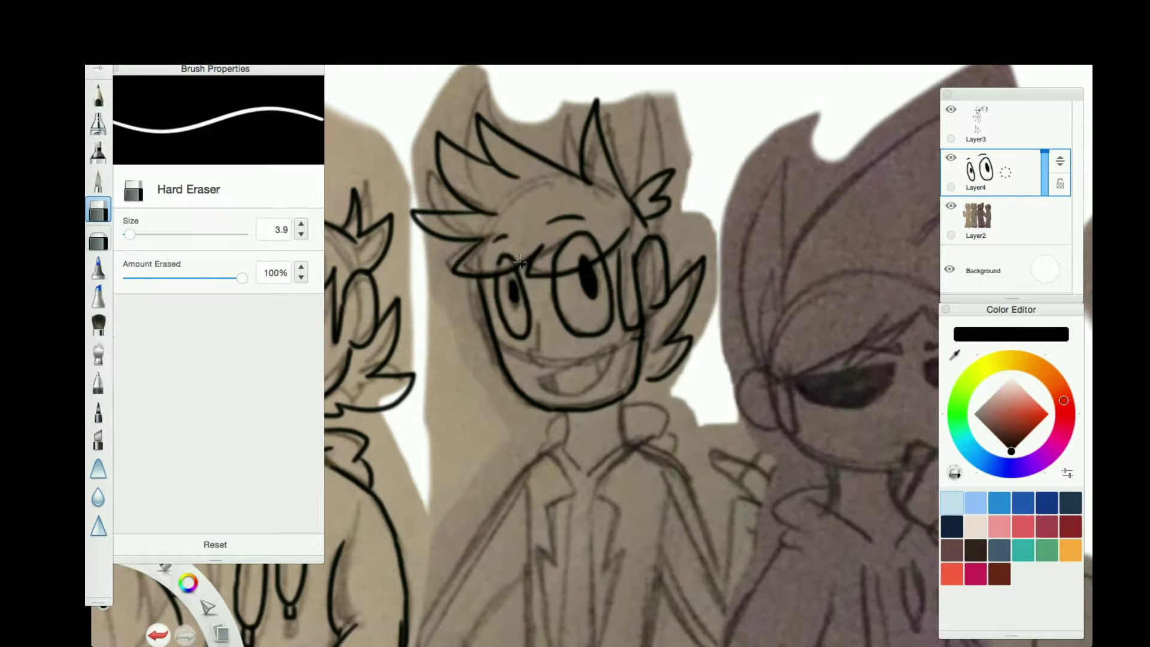
pyautogui.press(']')
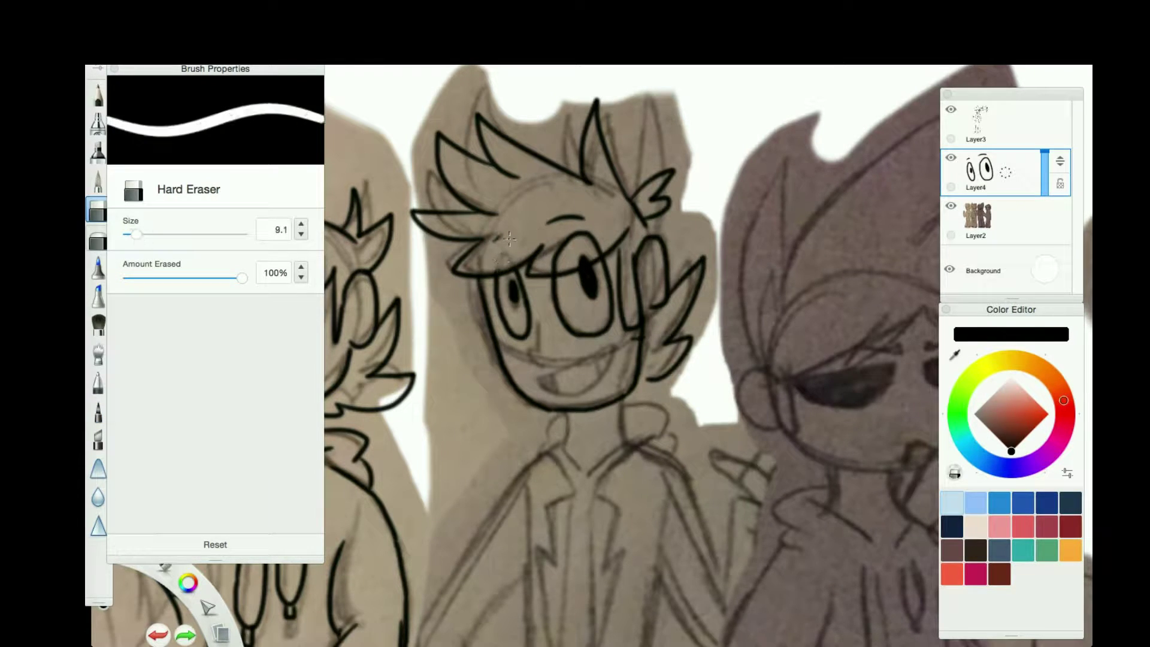
pyautogui.click(950, 205)
pyautogui.moveTo(593, 252); pyautogui.dragTo(563, 247)
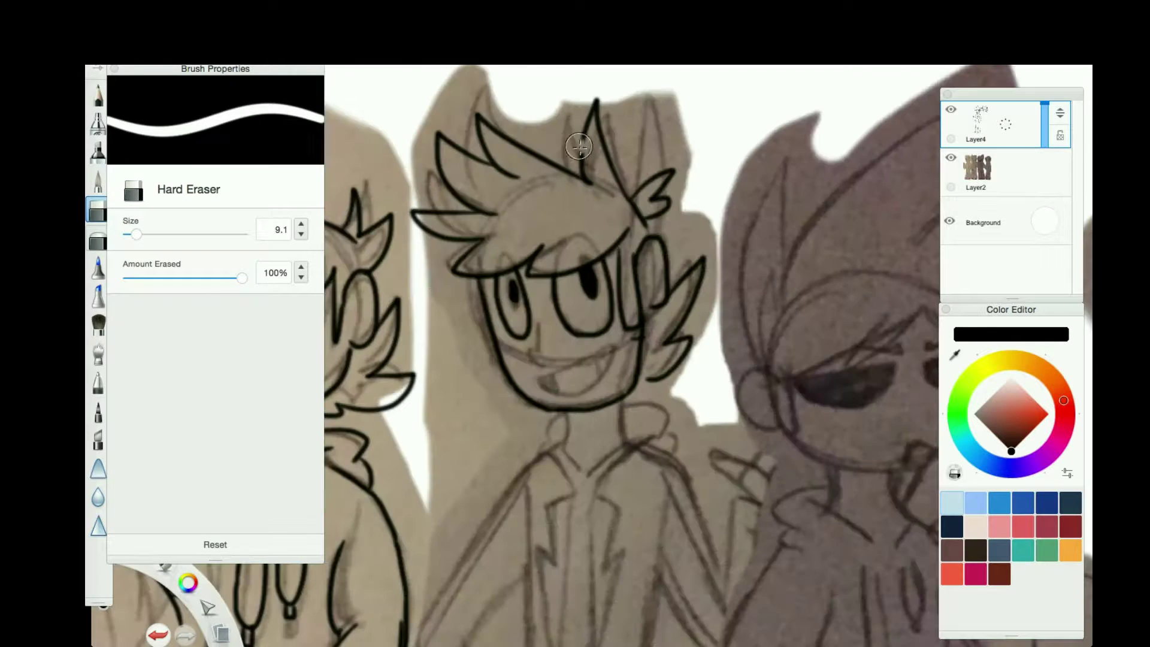
# Ink the open grin with its teeth and dark corner, cleaning its lines with the Hard Eraser at size 5.2.
pyautogui.press('b')
pyautogui.press('b')
pyautogui.scroll(5, 670, 246)
pyautogui.scroll(5, 669, 246)
pyautogui.moveTo(485, 401); pyautogui.dragTo(551, 436)
pyautogui.hotkey('ctrl', 'z')
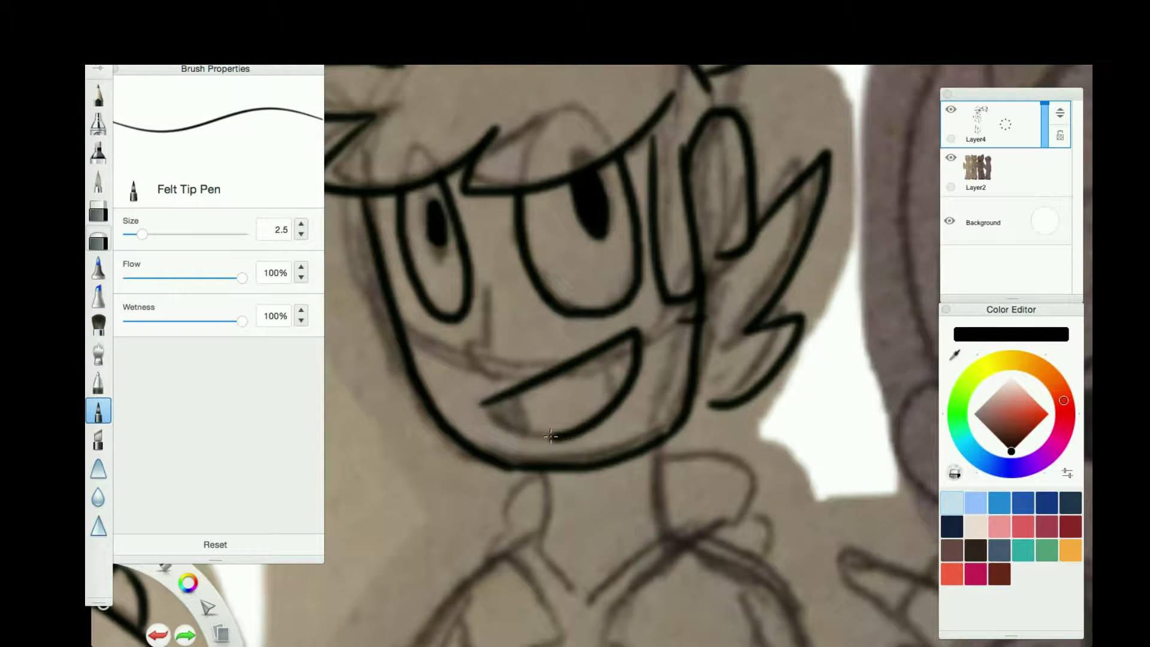
pyautogui.press('e')
pyautogui.scroll(1, 580, 251)
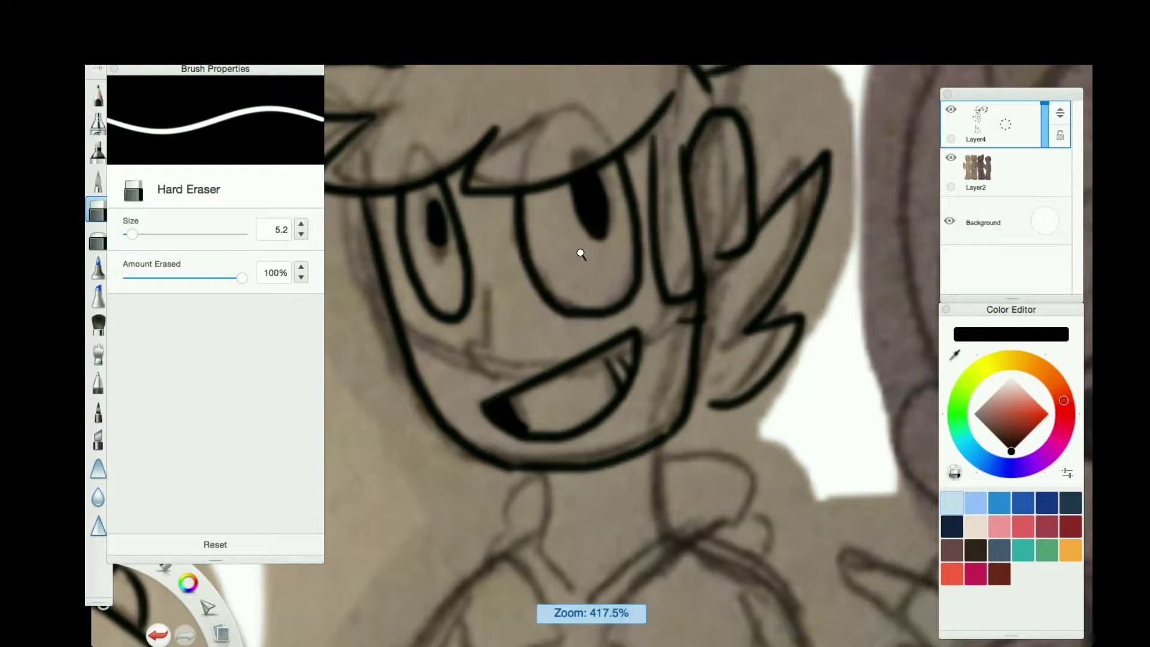
# Ink the second character's neck and the hood folds around the collar with the Felt Tip Pen.
pyautogui.scroll(-5, 616, 303)
pyautogui.scroll(3, 616, 303)
pyautogui.click(103, 188)
pyautogui.click(98, 410)
pyautogui.moveTo(491, 277); pyautogui.dragTo(492, 338)
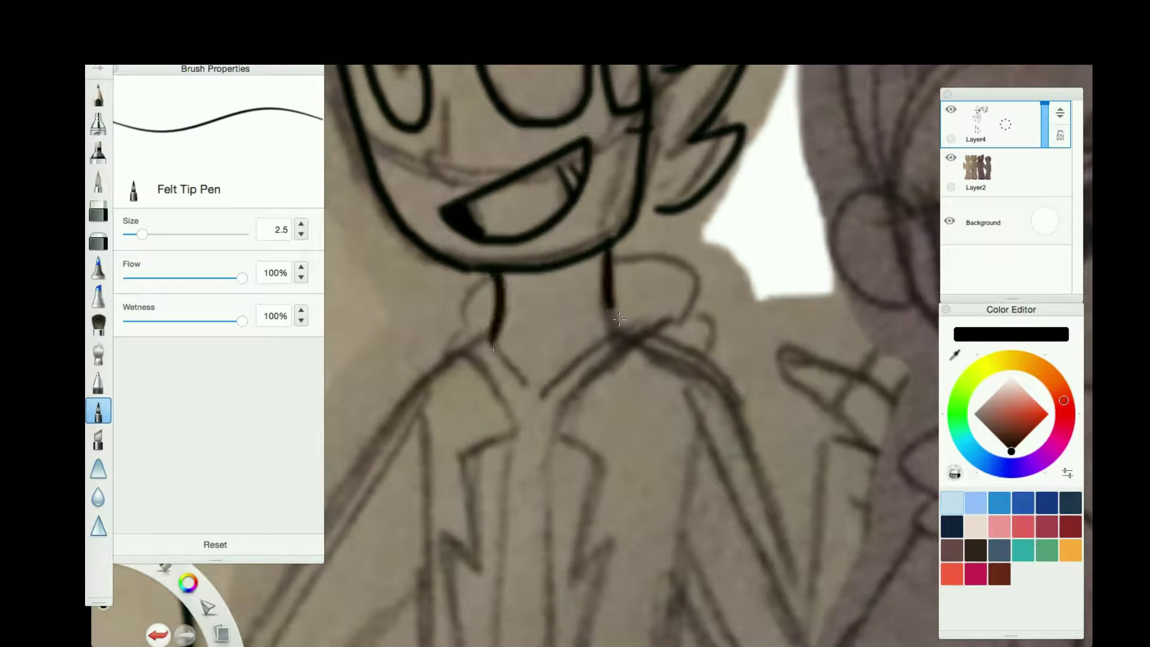
pyautogui.moveTo(533, 392); pyautogui.dragTo(665, 302)
pyautogui.moveTo(606, 251); pyautogui.dragTo(617, 317)
pyautogui.moveTo(617, 254); pyautogui.dragTo(716, 353)
# Ink the long front edge of the second character's open jacket and the side of the torso.
pyautogui.scroll(-10, 685, 353)
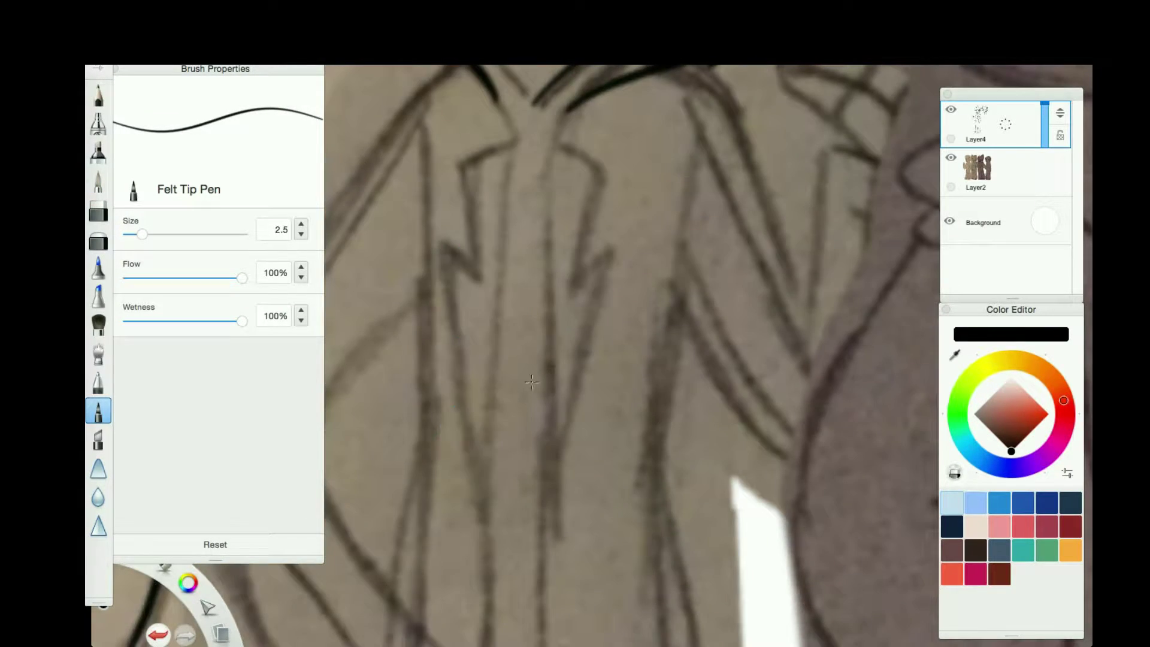
pyautogui.moveTo(551, 123); pyautogui.dragTo(548, 473)
pyautogui.scroll(-3, 557, 111)
pyautogui.hotkey('ctrl', 'z')
pyautogui.moveTo(546, 389)
pyautogui.mouseDown()
pyautogui.moveTo(659, 599)
pyautogui.moveTo(680, 102)
pyautogui.mouseUp()
pyautogui.scroll(5, 514, 449)
pyautogui.hotkey('ctrl', 'z')
pyautogui.moveTo(470, 364); pyautogui.dragTo(473, 636)
# Ink the sleeve edges of the raised bent arm, its cuff and the thumb beside the third character.
pyautogui.moveTo(531, 192); pyautogui.dragTo(596, 407)
pyautogui.hotkey('ctrl', 'z')
pyautogui.moveTo(461, 347)
pyautogui.mouseDown()
pyautogui.moveTo(544, 545)
pyautogui.moveTo(567, 508)
pyautogui.mouseUp()
pyautogui.moveTo(596, 407); pyautogui.dragTo(665, 226)
pyautogui.moveTo(578, 127); pyautogui.dragTo(680, 158)
pyautogui.hscroll(5, 550, 137)
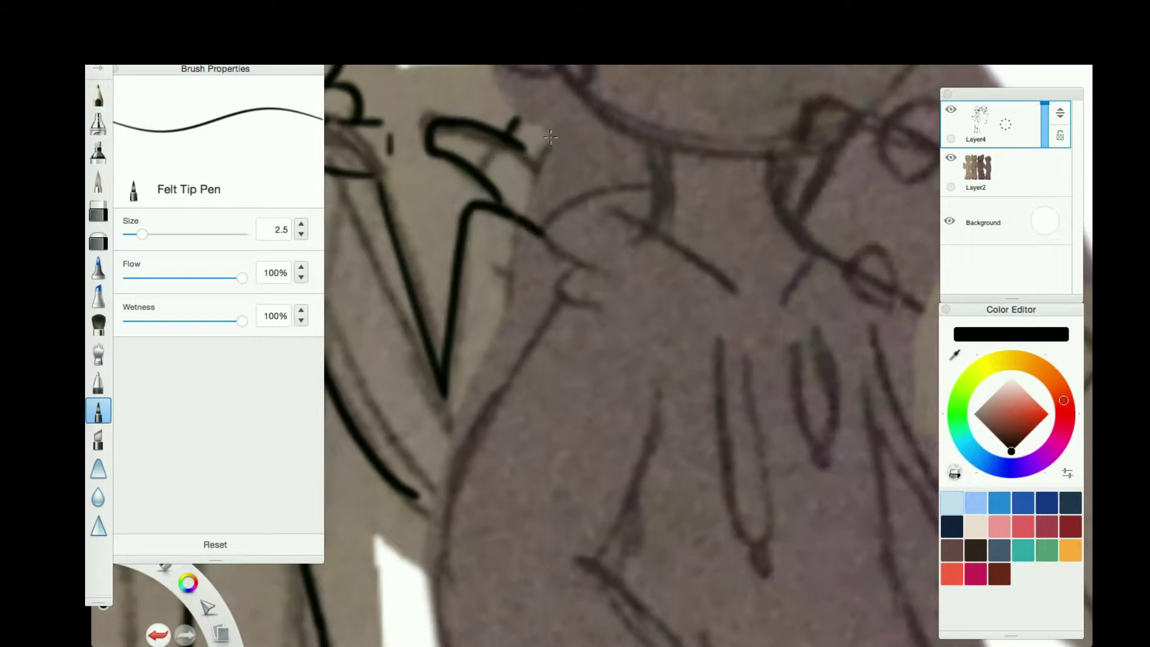
pyautogui.hotkey('ctrl', 'z')
pyautogui.moveTo(549, 71); pyautogui.dragTo(508, 135)
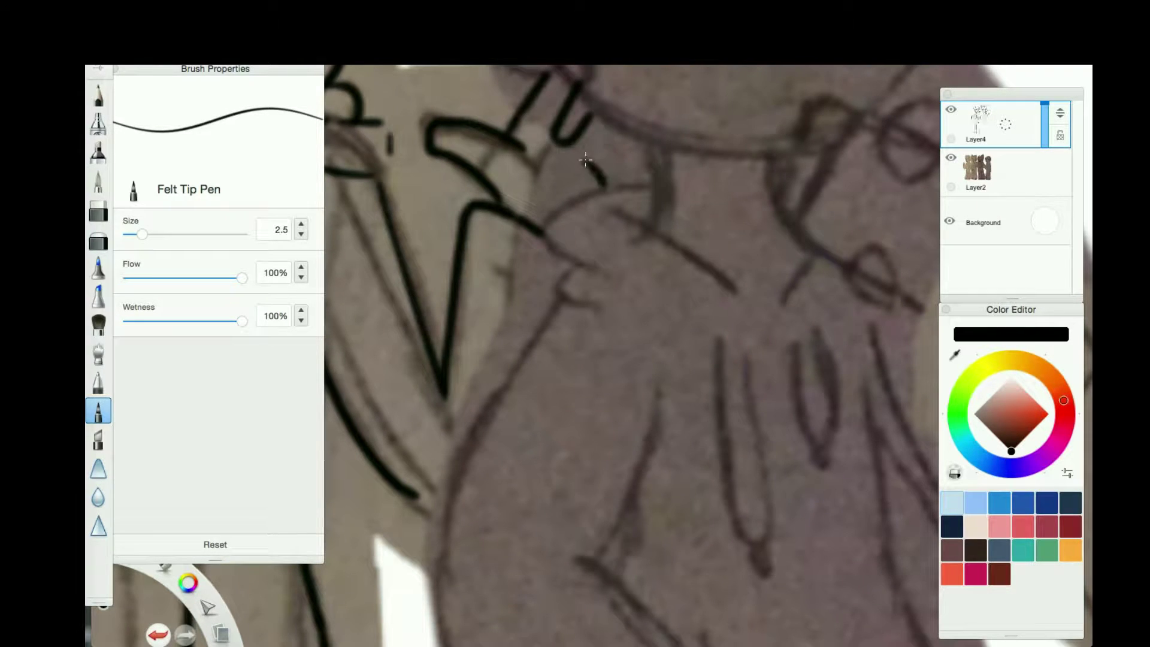
pyautogui.press('t')
pyautogui.click(585, 159)
pyautogui.write('What the fuck is going on')
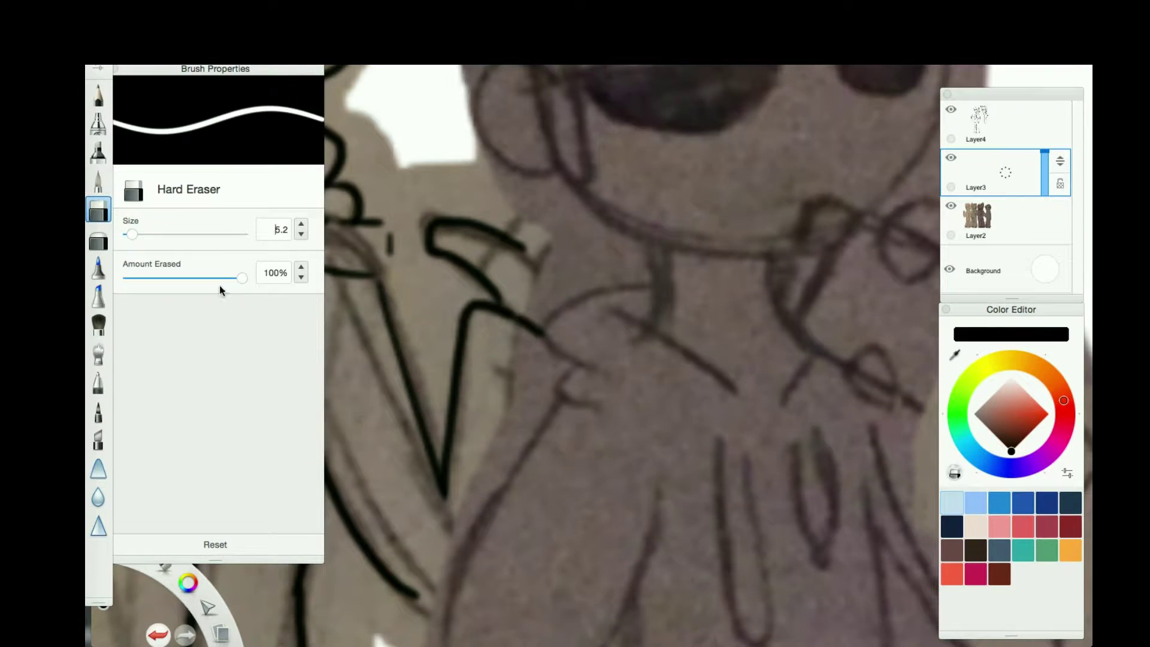
# Ink the raised hand's fingers on the new Layer3 and trim their lines with the Hard Eraser at size 5.2.
pyautogui.moveTo(506, 235)
pyautogui.mouseDown()
pyautogui.moveTo(582, 113)
pyautogui.moveTo(560, 236)
pyautogui.moveTo(596, 90)
pyautogui.mouseUp()
pyautogui.hotkey('ctrl', 'z')
pyautogui.click(99, 411)
pyautogui.moveTo(559, 222); pyautogui.dragTo(662, 149)
pyautogui.moveTo(575, 257); pyautogui.dragTo(625, 282)
pyautogui.click(98, 210)
pyautogui.moveTo(557, 102); pyautogui.dragTo(634, 256)
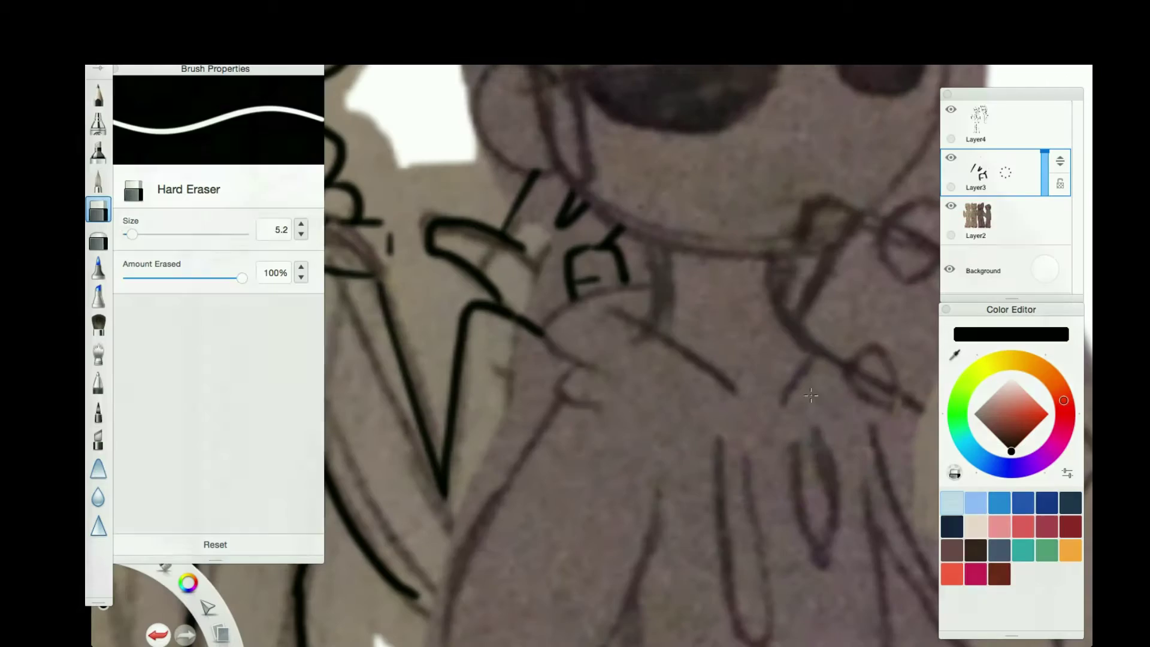
# Ink the inner and outer sleeve edges of the second character's other bent arm up to the shoulder.
pyautogui.moveTo(438, 536)
pyautogui.mouseDown()
pyautogui.moveTo(419, 470)
pyautogui.moveTo(556, 414)
pyautogui.mouseUp()
pyautogui.click(98, 411)
pyautogui.press('space')
pyautogui.moveTo(523, 184)
pyautogui.mouseDown()
pyautogui.moveTo(655, 299)
pyautogui.moveTo(599, 473)
pyautogui.mouseUp()
pyautogui.hotkey('ctrl', 'z')
pyautogui.moveTo(503, 157); pyautogui.dragTo(644, 446)
pyautogui.moveTo(461, 206); pyautogui.dragTo(401, 383)
pyautogui.moveTo(452, 463); pyautogui.dragTo(569, 378)
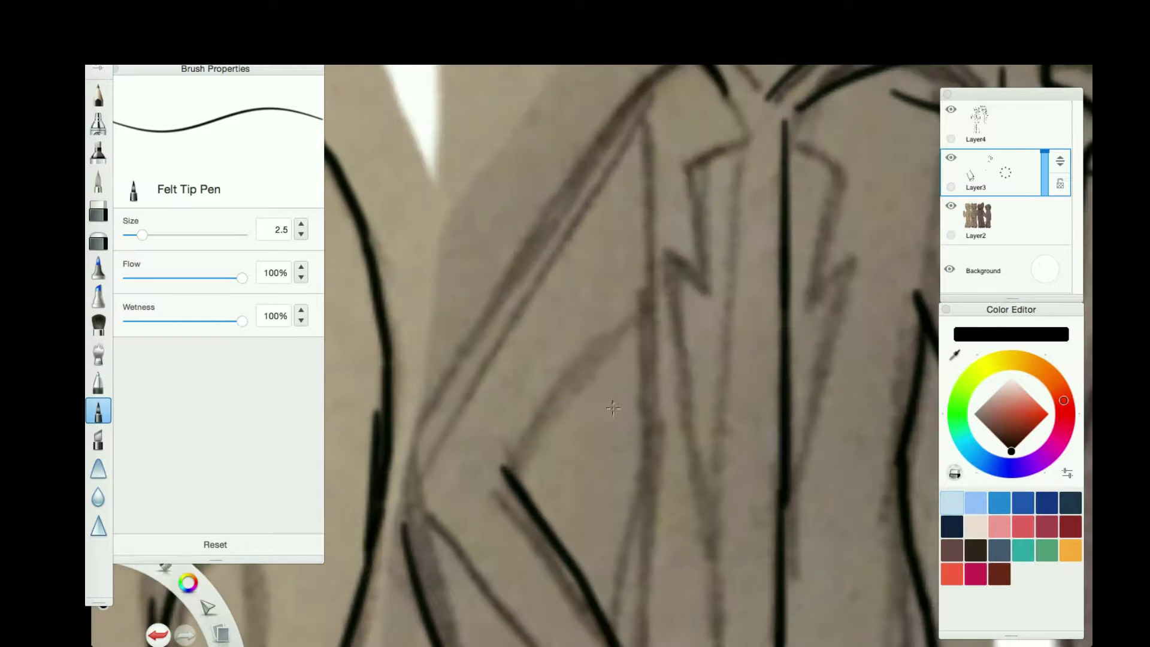
pyautogui.moveTo(584, 388); pyautogui.dragTo(505, 460)
pyautogui.moveTo(591, 150); pyautogui.dragTo(392, 479)
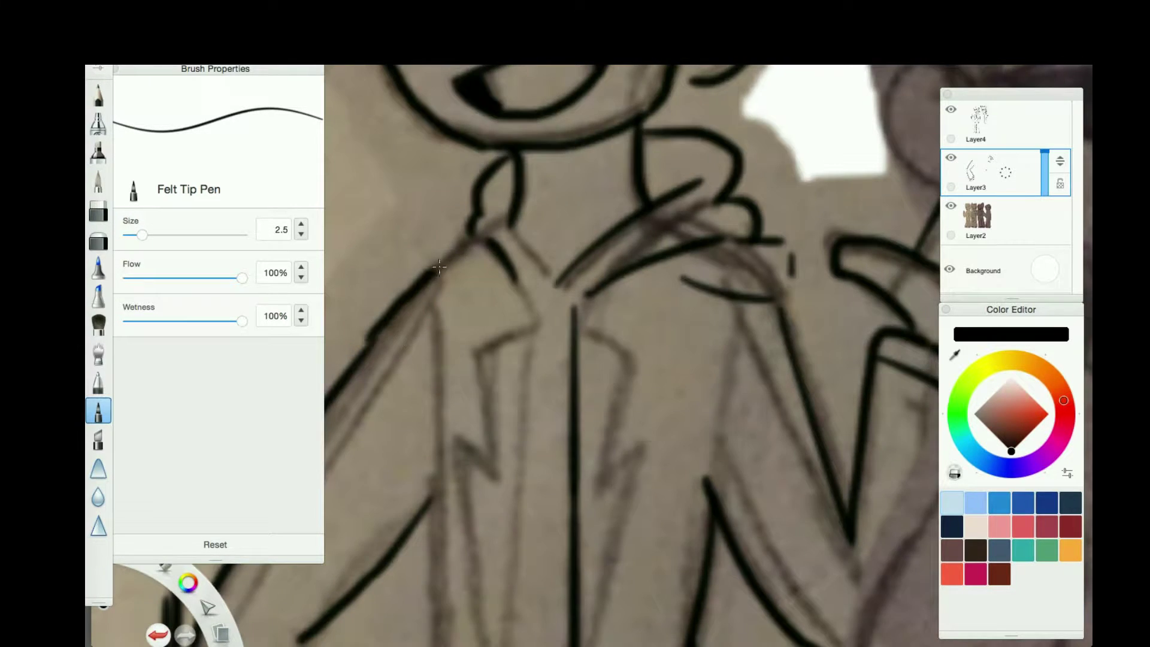
# Ink the jacket's other front edge from the collar to the hem and the torso side beneath the arm.
pyautogui.press('space')
pyautogui.moveTo(555, 573); pyautogui.dragTo(566, 483)
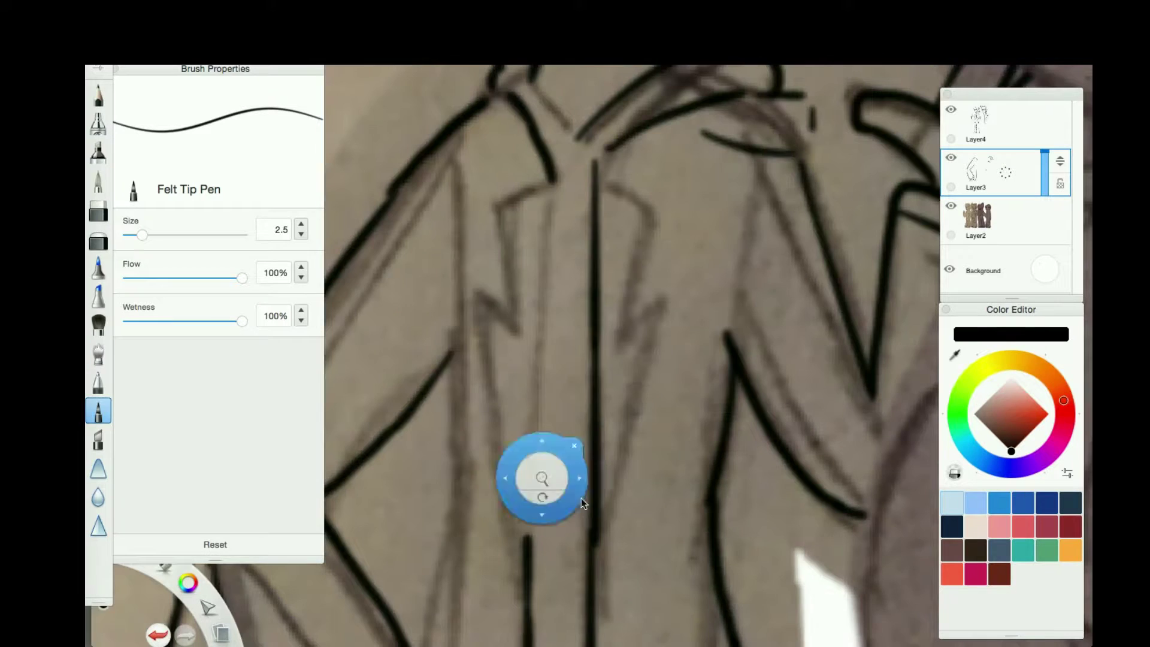
pyautogui.moveTo(558, 175); pyautogui.dragTo(533, 365)
pyautogui.moveTo(461, 327); pyautogui.dragTo(426, 644)
# Ink the notched, zigzag lapels on both sides of the open jacket.
pyautogui.moveTo(650, 157); pyautogui.dragTo(572, 193)
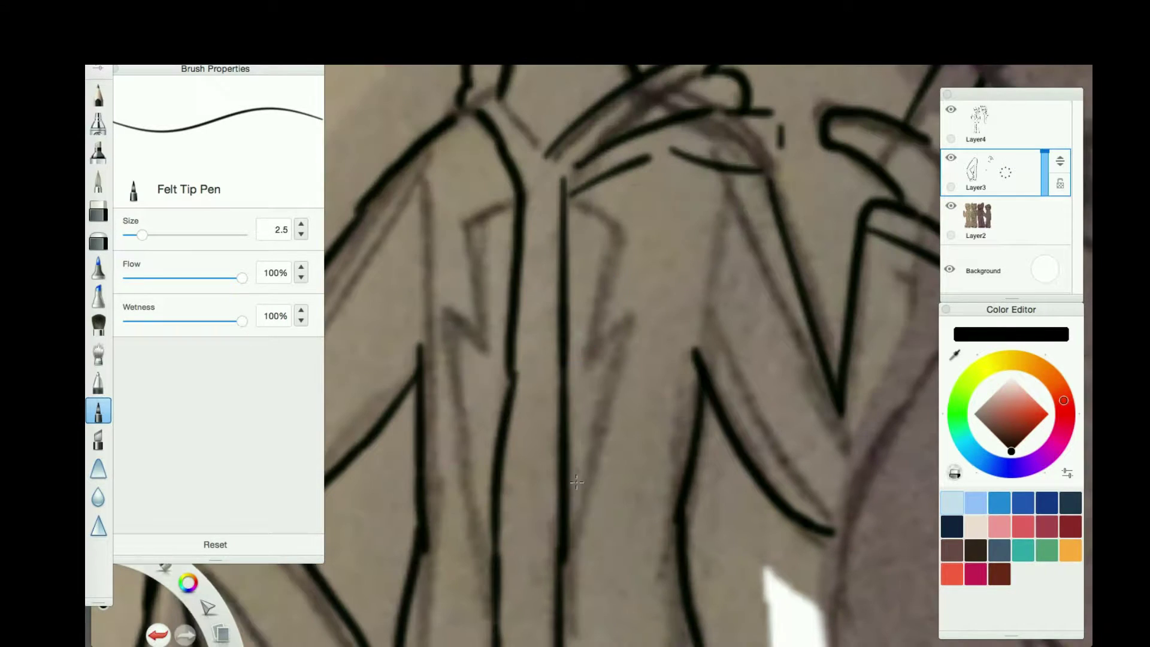
pyautogui.moveTo(662, 283); pyautogui.dragTo(575, 509)
pyautogui.moveTo(456, 153); pyautogui.dragTo(512, 198)
pyautogui.moveTo(494, 578); pyautogui.dragTo(488, 285)
pyautogui.hotkey('ctrl', 'z')
pyautogui.press('r')
pyautogui.moveTo(455, 599)
pyautogui.mouseDown()
pyautogui.moveTo(594, 560)
pyautogui.moveTo(487, 557)
pyautogui.mouseUp()
pyautogui.moveTo(369, 292)
pyautogui.mouseDown()
pyautogui.moveTo(400, 296)
pyautogui.moveTo(423, 324)
pyautogui.mouseUp()
pyautogui.moveTo(494, 575); pyautogui.dragTo(454, 336)
pyautogui.press('r')
pyautogui.moveTo(458, 155); pyautogui.dragTo(479, 346)
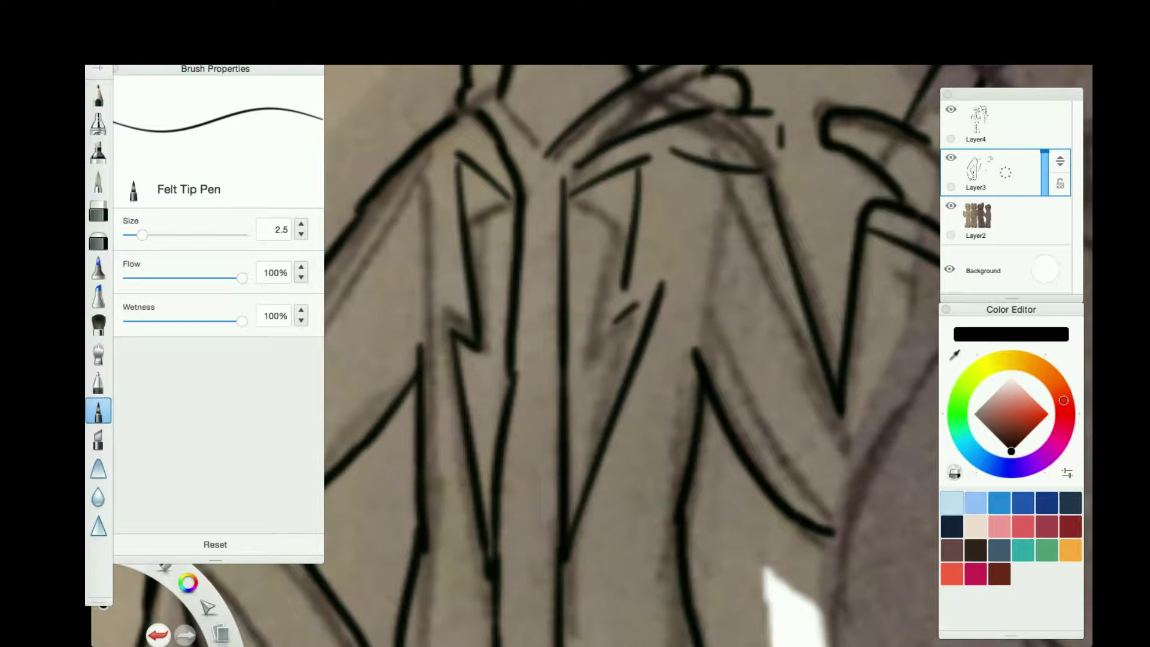
# Merge the line art layers and close the collar flap on the shoulder of the raised arm.
pyautogui.scroll(-5, 582, 340)
pyautogui.scroll(5, 514, 329)
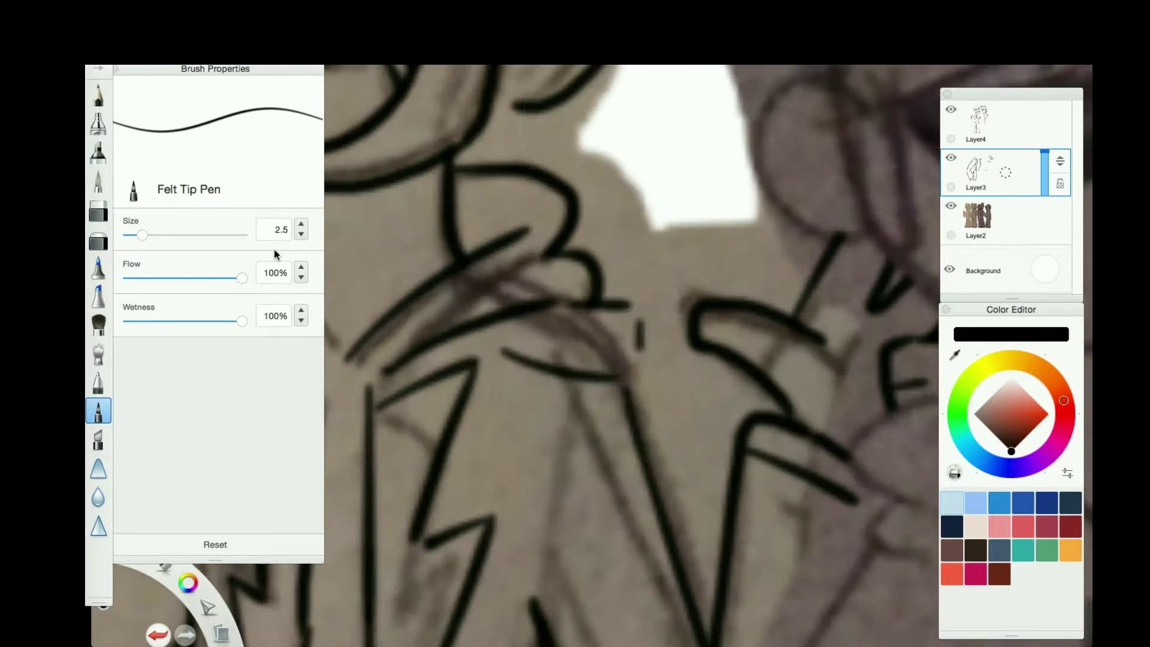
pyautogui.press('e')
pyautogui.click(1012, 135)
pyautogui.click(1006, 97)
pyautogui.press('b')
pyautogui.moveTo(629, 347)
pyautogui.mouseDown()
pyautogui.moveTo(598, 303)
pyautogui.moveTo(628, 377)
pyautogui.mouseUp()
# Ink the collar flap on the opposite shoulder and the neckline, erasing the shoulder line that crosses it.
pyautogui.moveTo(575, 311); pyautogui.dragTo(485, 398)
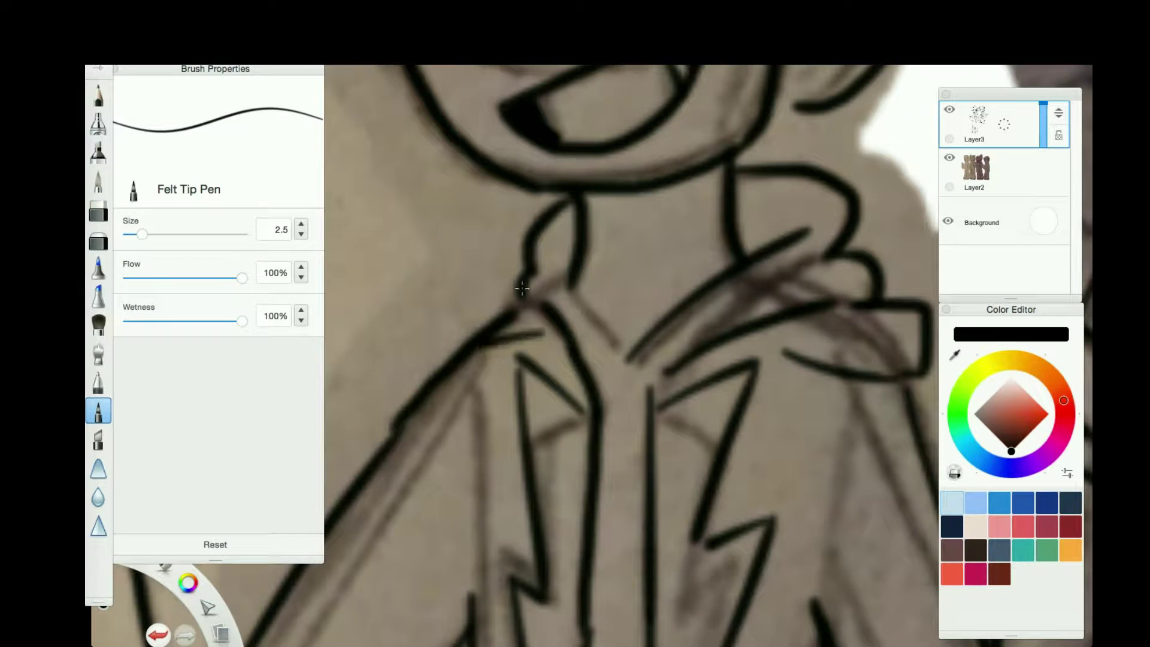
pyautogui.moveTo(548, 270); pyautogui.dragTo(428, 356)
pyautogui.press('e')
pyautogui.moveTo(559, 303)
pyautogui.mouseDown()
pyautogui.moveTo(503, 359)
pyautogui.moveTo(542, 269)
pyautogui.moveTo(626, 359)
pyautogui.mouseUp()
pyautogui.press('b')
pyautogui.press('p')
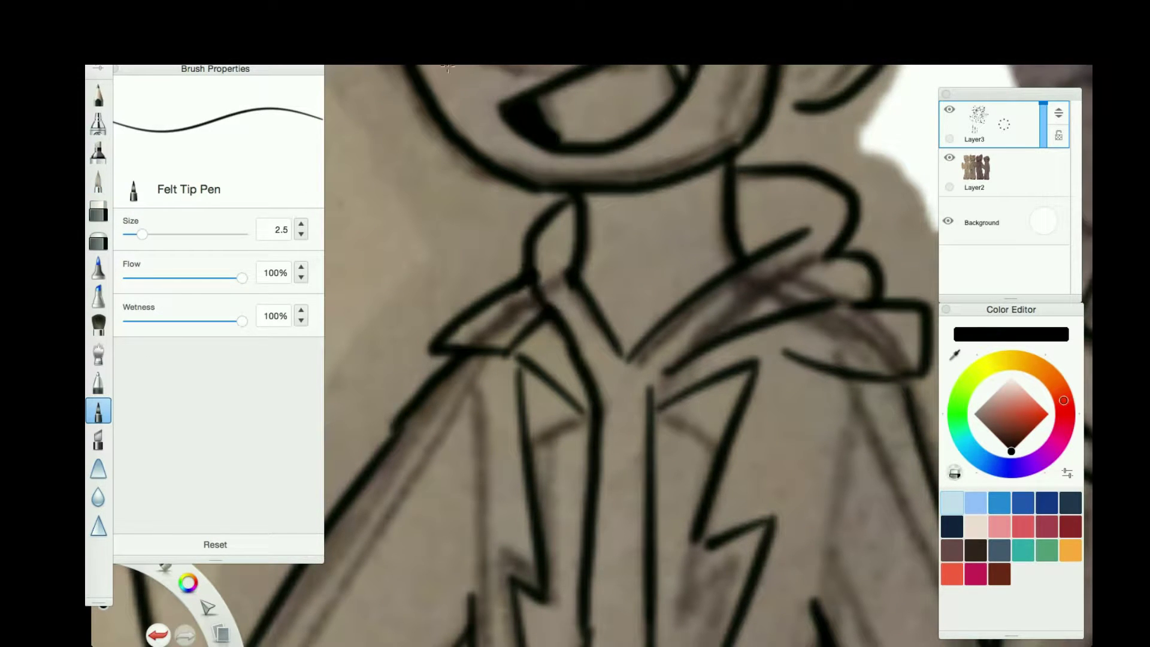
# Ink the second character's trouser leg nearest the third character, from the jacket hem to the ankle, along with its shoe.
pyautogui.scroll(-5, 473, 112)
pyautogui.scroll(5, 570, 308)
pyautogui.hotkey('ctrl', 'z')
pyautogui.moveTo(577, 288); pyautogui.dragTo(577, 515)
pyautogui.scroll(-3, 539, 335)
pyautogui.scroll(-3, 533, 333)
pyautogui.moveTo(511, 187)
pyautogui.mouseDown()
pyautogui.moveTo(498, 538)
pyautogui.moveTo(662, 513)
pyautogui.moveTo(636, 168)
pyautogui.mouseUp()
pyautogui.press('e')
pyautogui.moveTo(536, 596)
pyautogui.mouseDown()
pyautogui.moveTo(670, 598)
pyautogui.moveTo(663, 557)
pyautogui.mouseUp()
pyautogui.press('e')
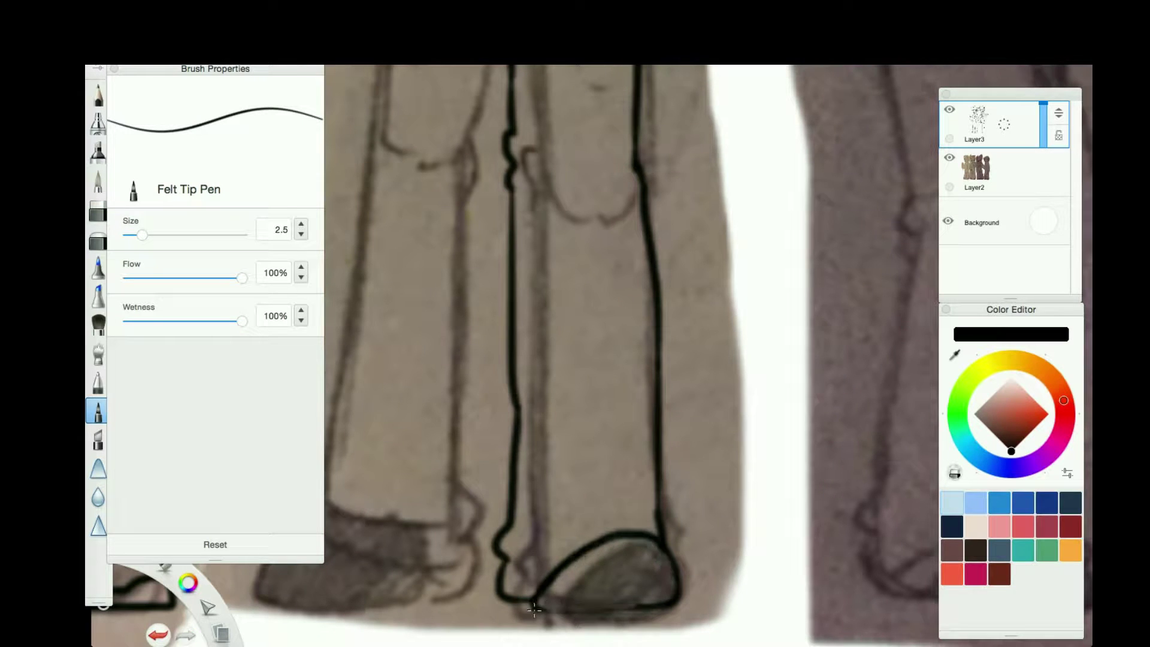
# Ink the upper edges of the second character's other trouser leg down to the knee.
pyautogui.scroll(5, 612, 264)
pyautogui.moveTo(478, 200); pyautogui.dragTo(486, 449)
pyautogui.hotkey('ctrl', 'z')
pyautogui.hotkey('ctrl', 'z')
pyautogui.moveTo(488, 161); pyautogui.dragTo(473, 443)
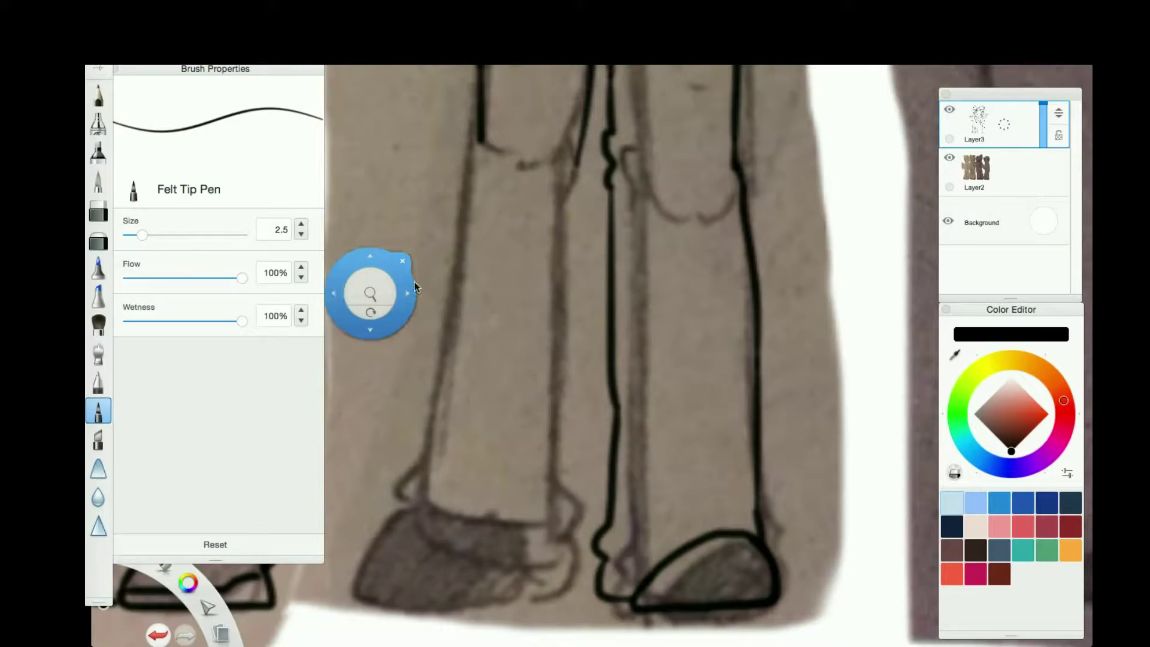
pyautogui.moveTo(479, 136)
pyautogui.mouseDown()
pyautogui.moveTo(470, 327)
pyautogui.moveTo(398, 506)
pyautogui.moveTo(564, 481)
pyautogui.moveTo(578, 171)
pyautogui.mouseUp()
pyautogui.hotkey('ctrl', 'z')
# Ink that leg's rounded shoe on a new layer, tidy it with the Hard Eraser at size 4.6 and merge the layers.
pyautogui.hotkey('ctrl', 'shift', 'n')
pyautogui.moveTo(386, 593)
pyautogui.mouseDown()
pyautogui.moveTo(527, 601)
pyautogui.moveTo(434, 610)
pyautogui.mouseUp()
pyautogui.press('e')
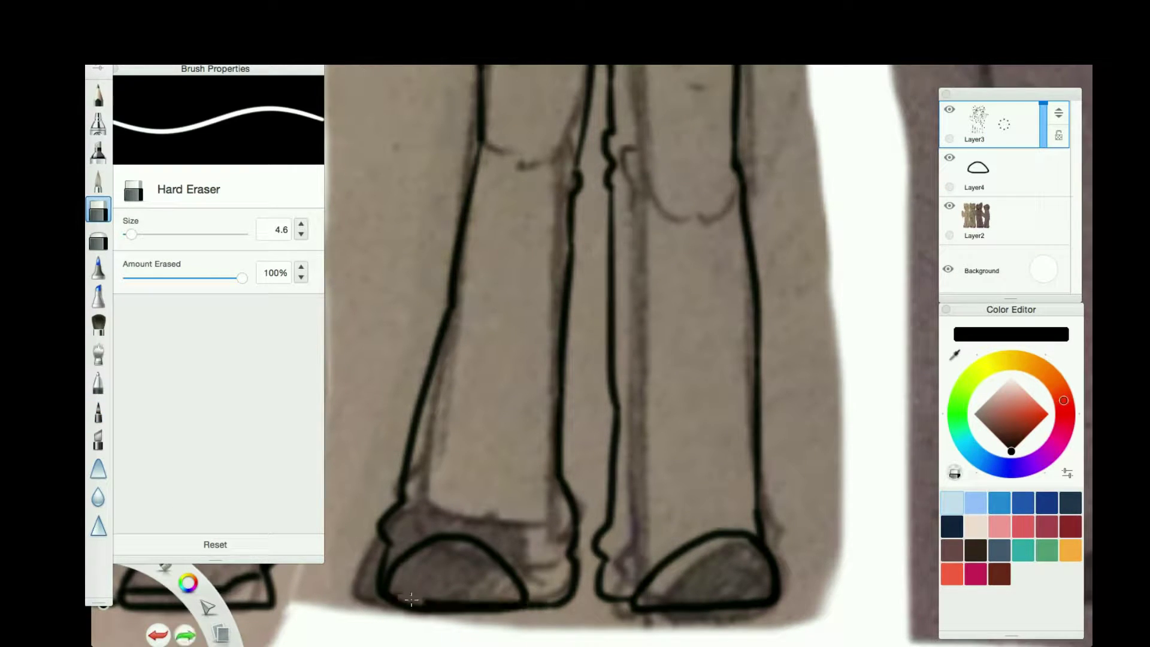
pyautogui.scroll(-5, 721, 516)
pyautogui.hotkey('ctrl', 'e')
# Draw thin detail lines on both thighs with the Paintbrush at size 0.7 on a new layer, trim them and merge the layers.
pyautogui.click(98, 180)
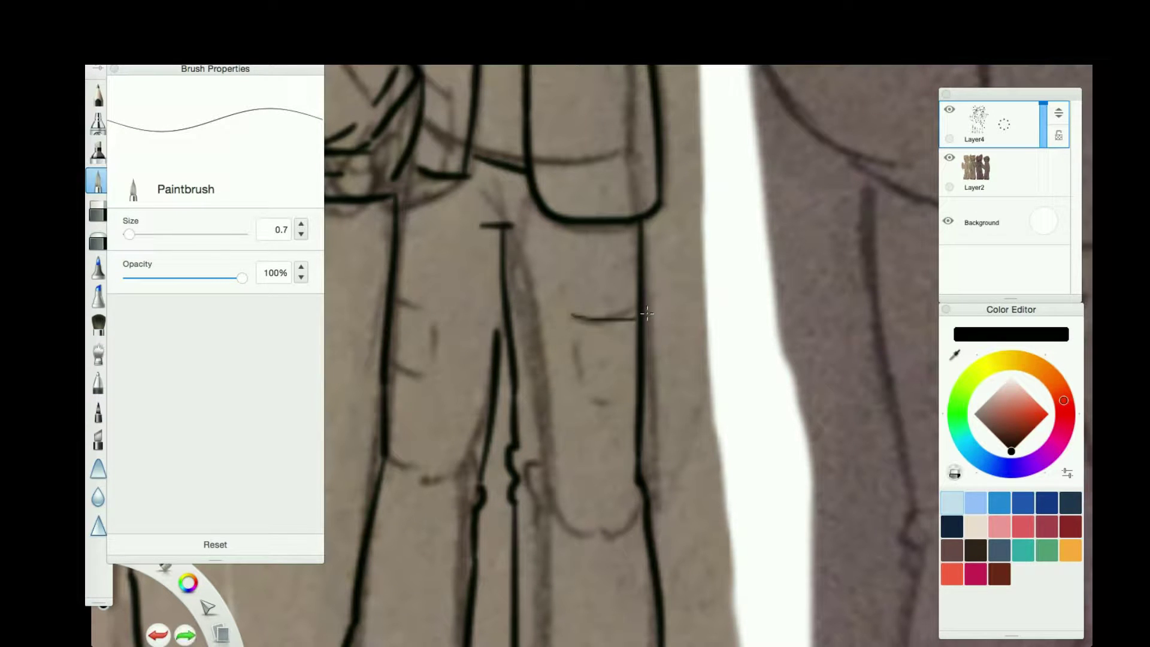
pyautogui.hotkey('ctrl', 'shift', 'n')
pyautogui.moveTo(431, 316); pyautogui.dragTo(353, 282)
pyautogui.press('e')
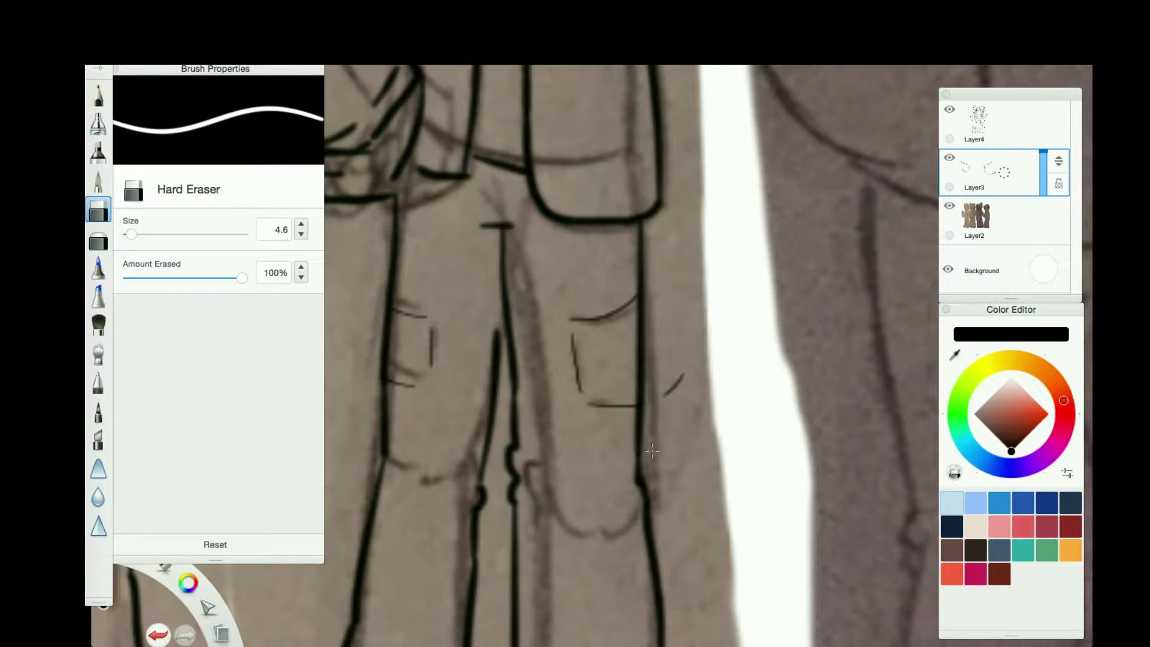
pyautogui.hotkey('ctrl', 'e')
# Add the curved inner detail lines to the second character's shoe with the Felt Tip Pen at size 2.5.
pyautogui.scroll(-5, 503, 389)
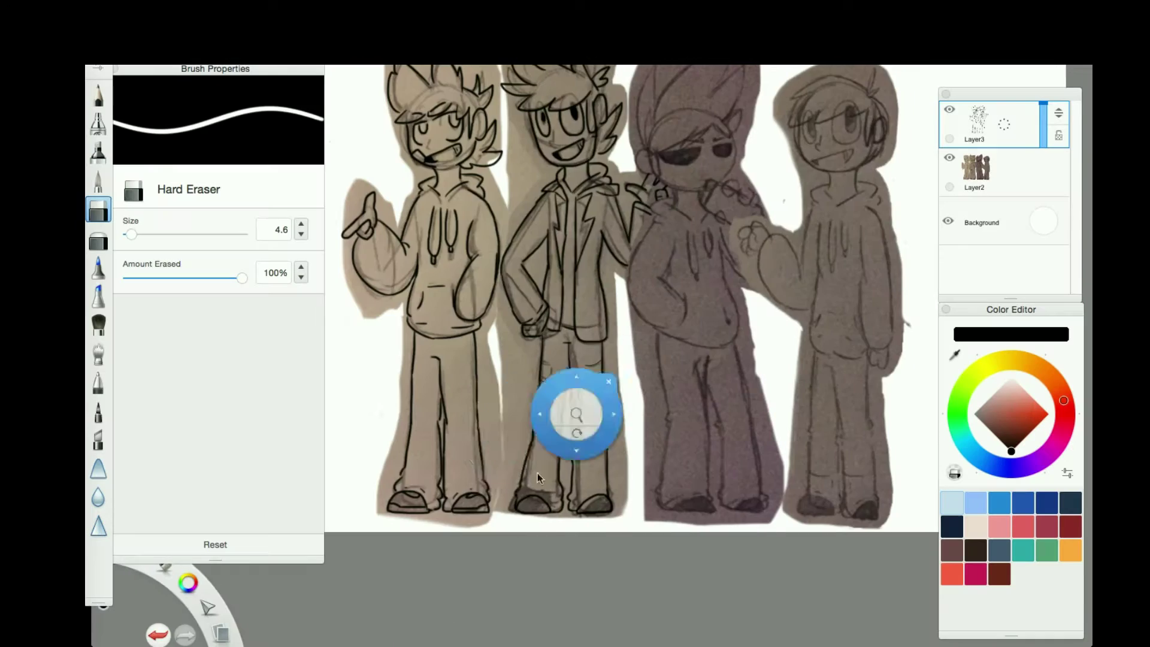
pyautogui.scroll(5, 537, 473)
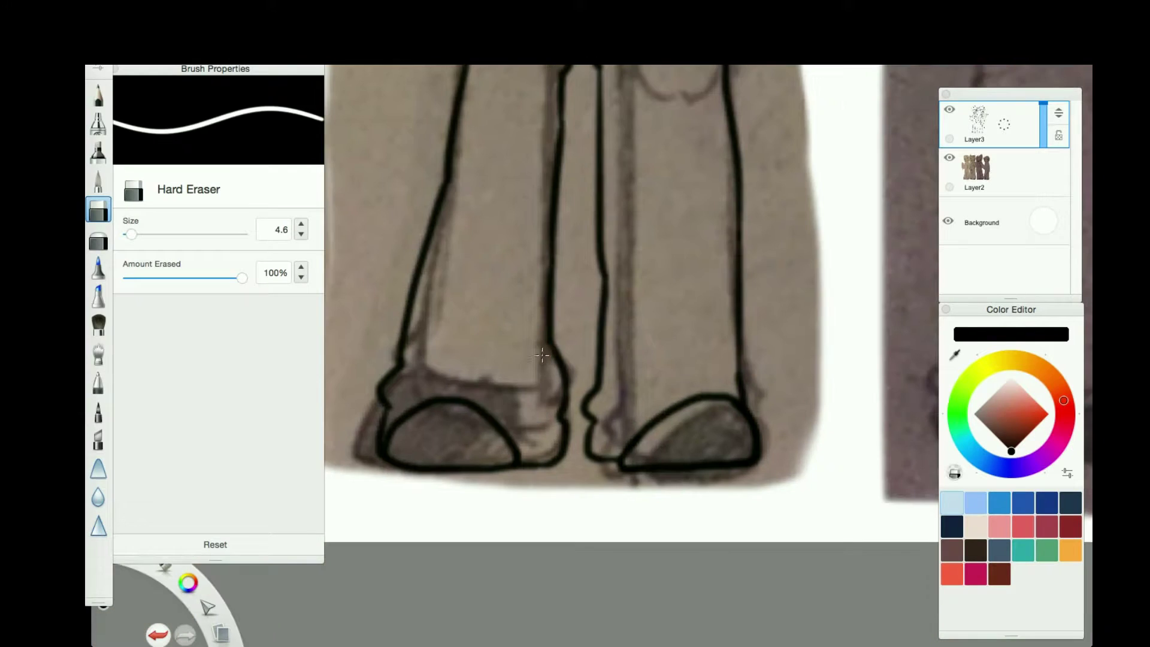
pyautogui.click(98, 294)
pyautogui.click(98, 411)
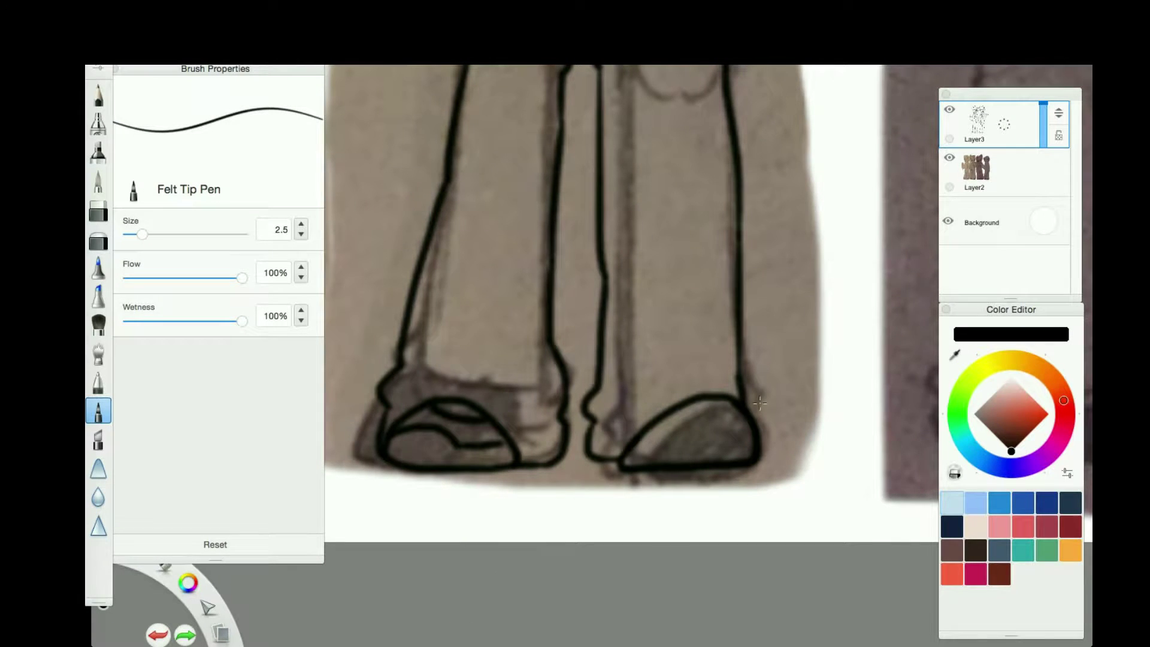
# Ink the third character's pointed fringe, ear, jaw outline and large half-closed eye.
pyautogui.scroll(-5, 673, 410)
pyautogui.scroll(7, 513, 296)
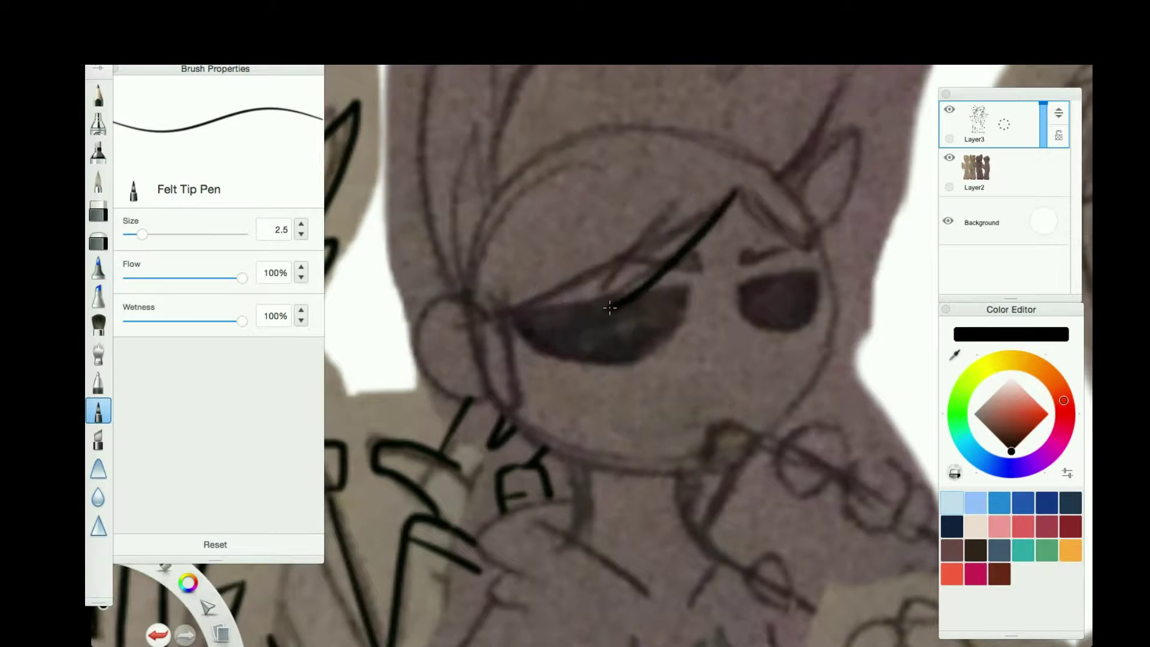
pyautogui.moveTo(695, 179); pyautogui.dragTo(736, 199)
pyautogui.moveTo(473, 303); pyautogui.dragTo(503, 406)
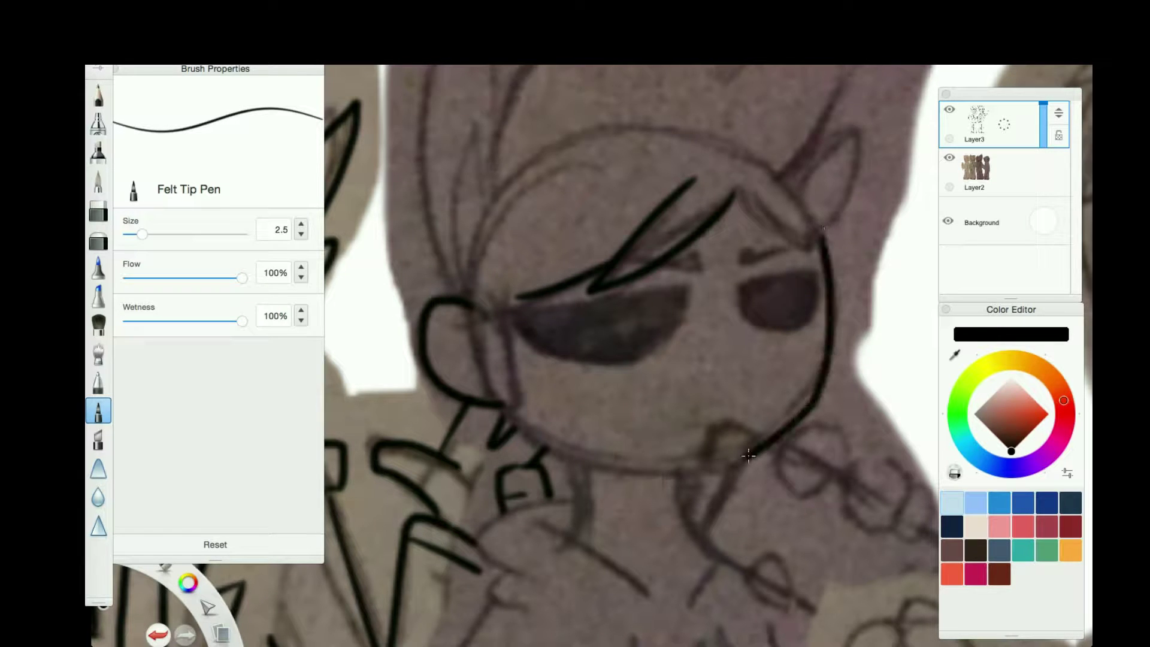
pyautogui.moveTo(650, 476); pyautogui.dragTo(760, 434)
pyautogui.moveTo(501, 393); pyautogui.dragTo(590, 459)
pyautogui.moveTo(682, 283); pyautogui.dragTo(515, 318)
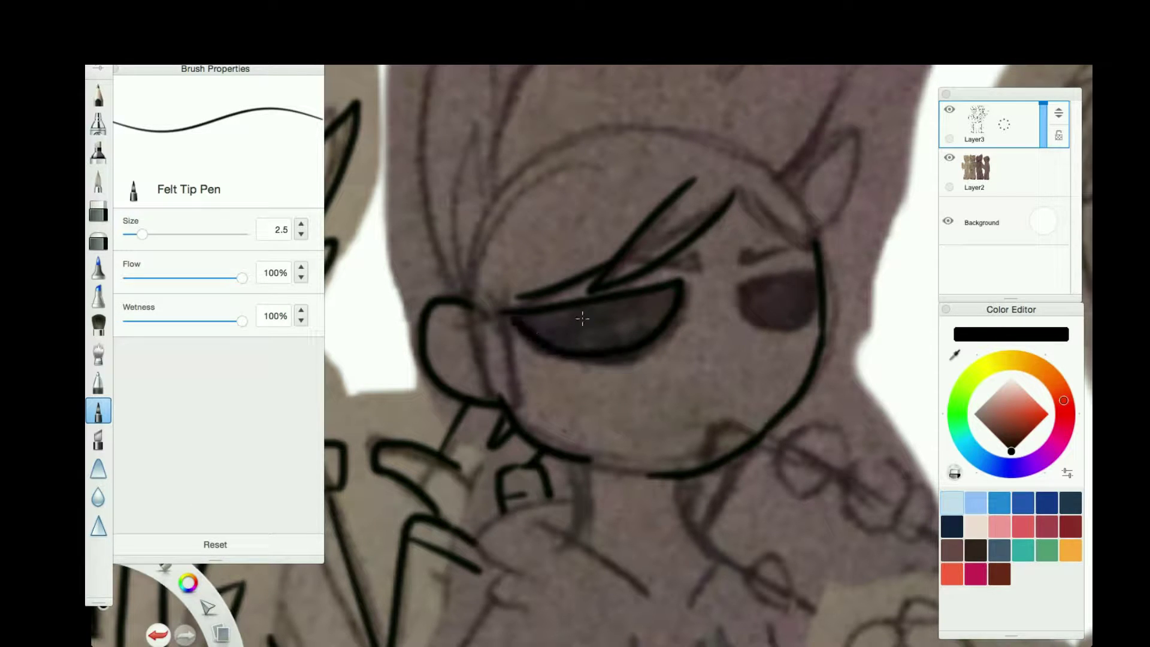
# Ink the tall hair spikes above the third character's head.
pyautogui.moveTo(650, 144); pyautogui.dragTo(623, 372)
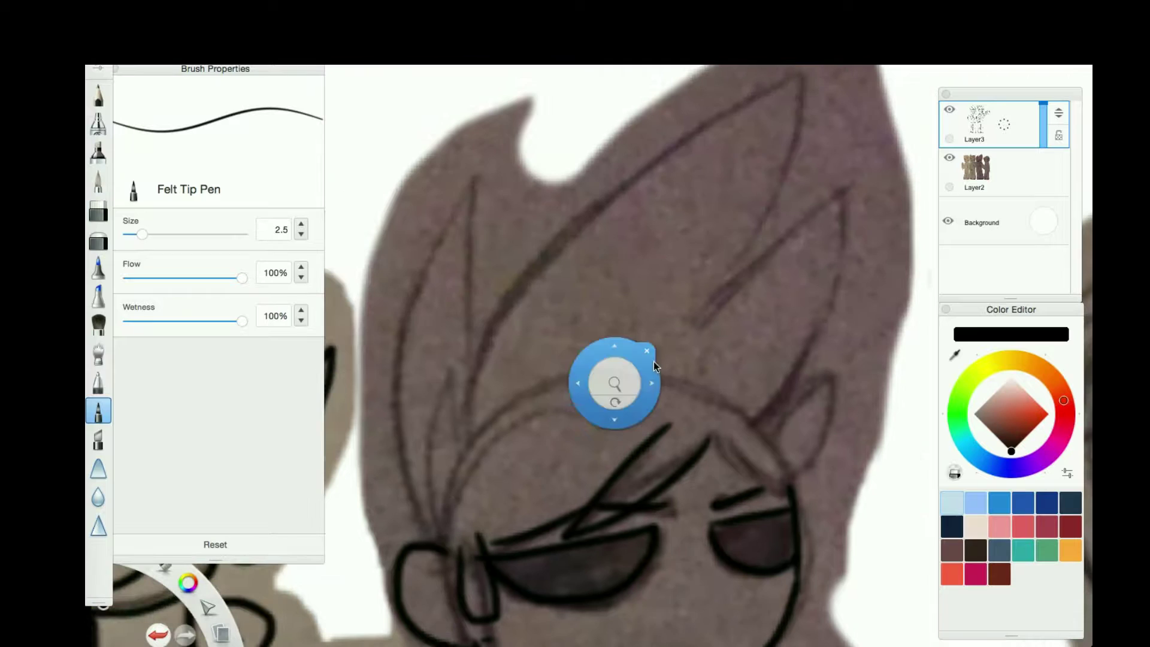
pyautogui.moveTo(398, 539); pyautogui.dragTo(425, 194)
pyautogui.moveTo(782, 101); pyautogui.dragTo(462, 395)
pyautogui.moveTo(831, 211); pyautogui.dragTo(695, 320)
pyautogui.moveTo(423, 196); pyautogui.dragTo(445, 295)
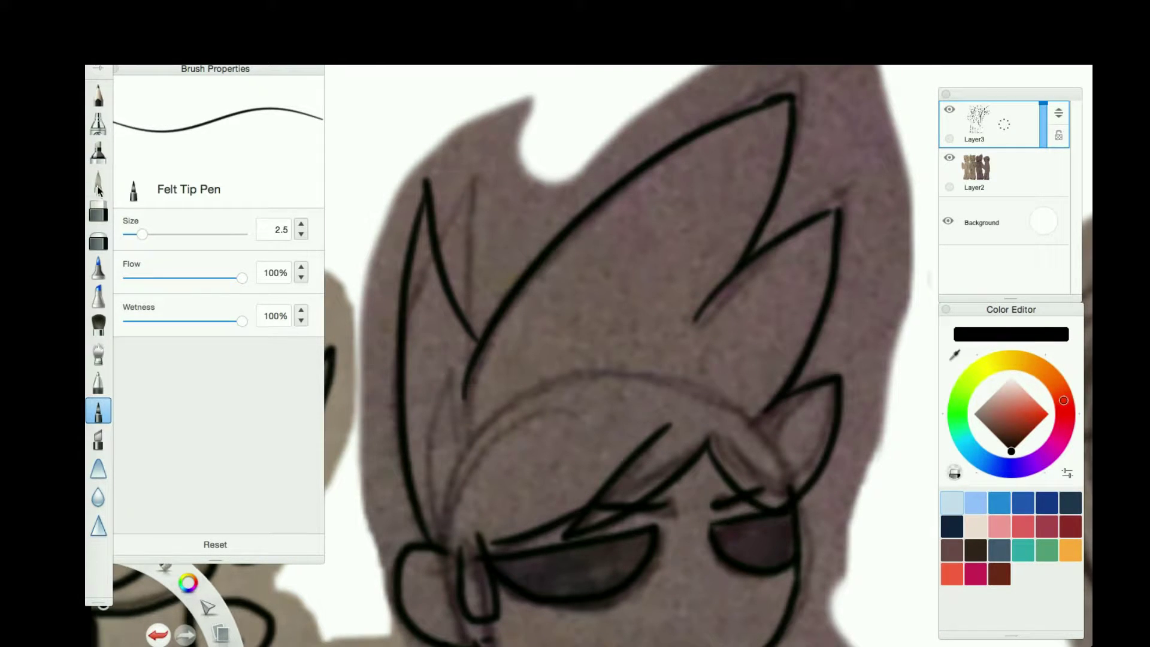
# Ink the third character's raised fist, neck and hood collar with the Felt Tip Pen at size 2.5.
pyautogui.click(98, 210)
pyautogui.scroll(-10, 796, 74)
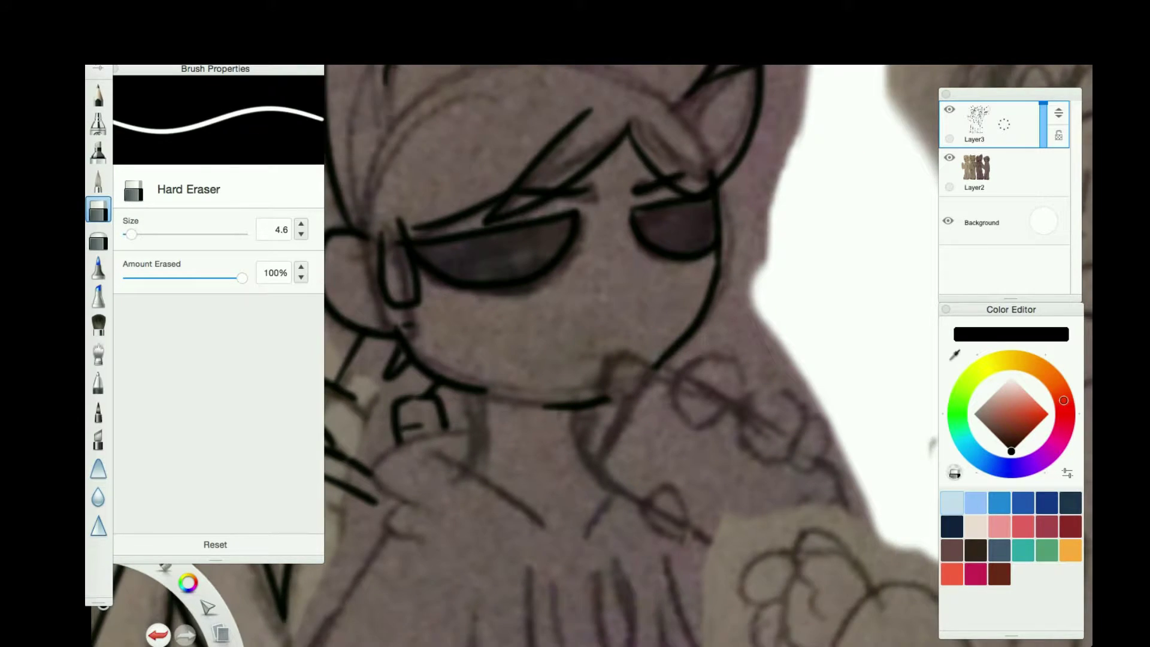
pyautogui.click(99, 182)
pyautogui.click(98, 411)
pyautogui.moveTo(480, 201); pyautogui.dragTo(461, 282)
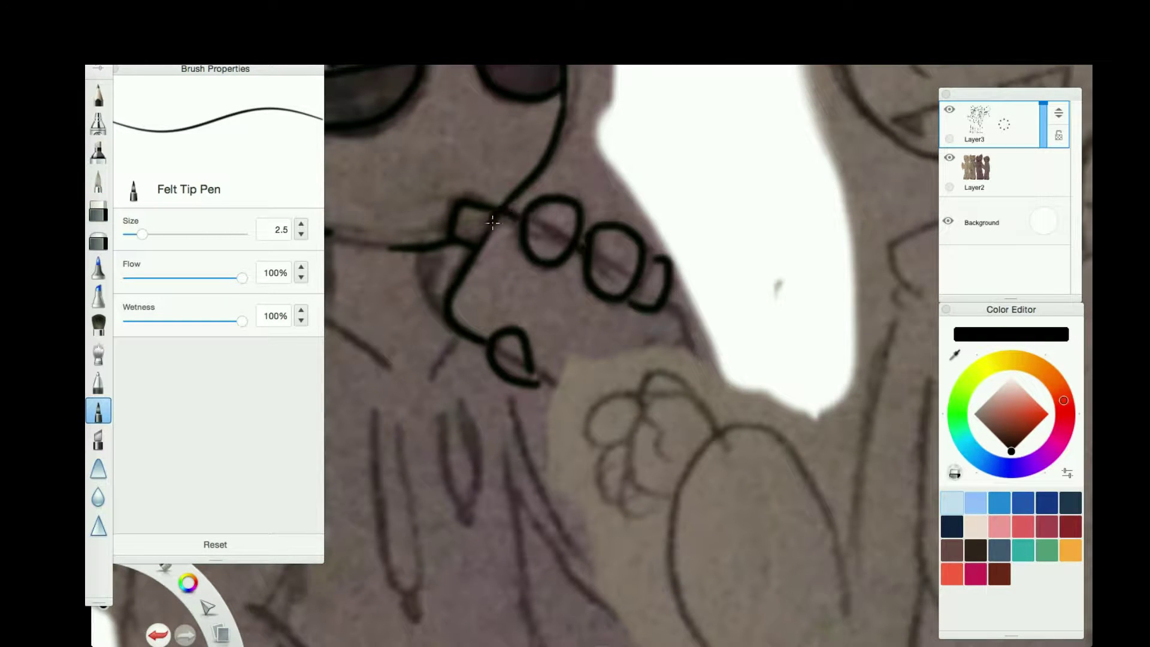
pyautogui.hscroll(-8, 670, 361)
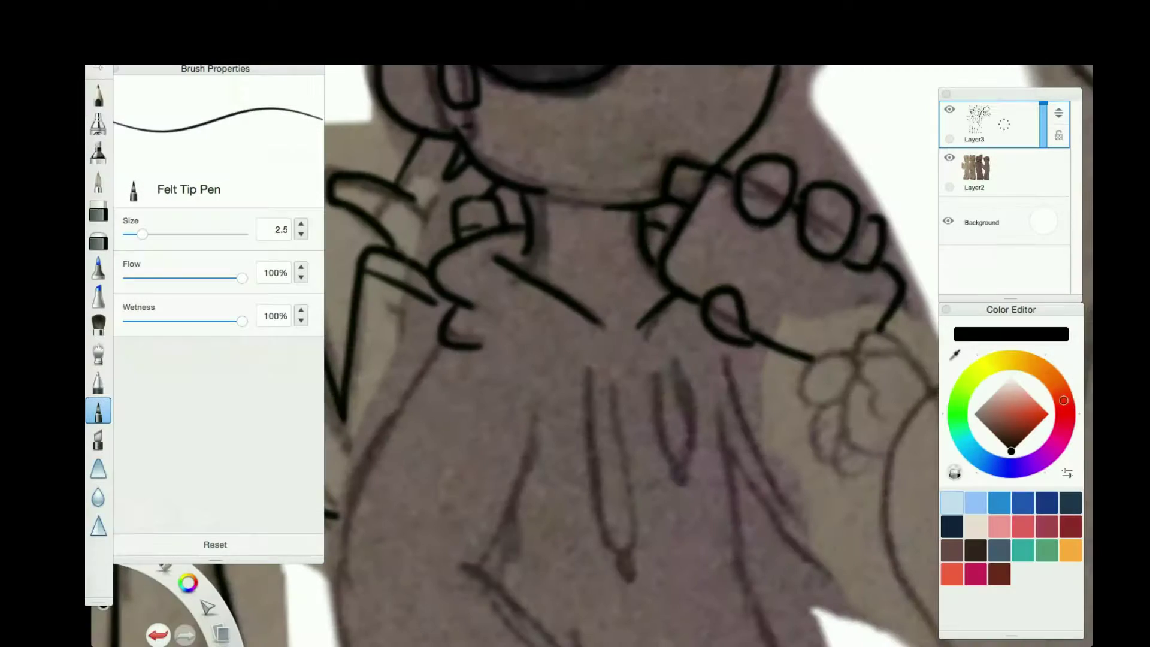
# Ink the third character's lowered sleeve, the pocket opening around the hand, and the curve of the raised sleeve.
pyautogui.scroll(-5, 628, 359)
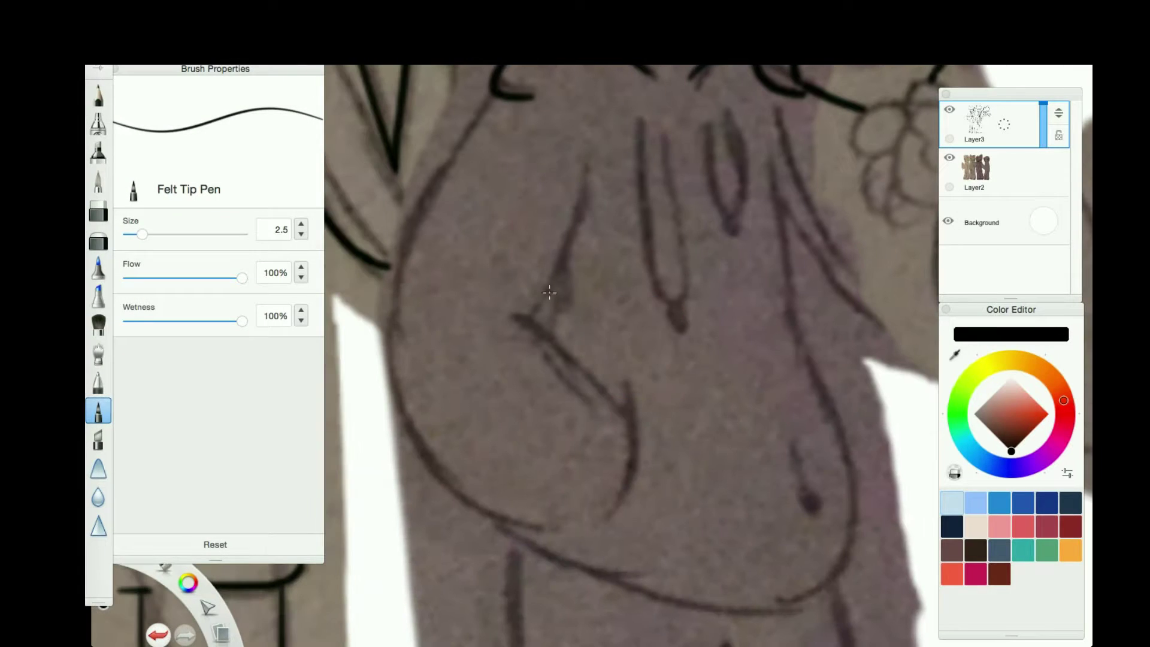
pyautogui.moveTo(492, 290); pyautogui.dragTo(602, 368)
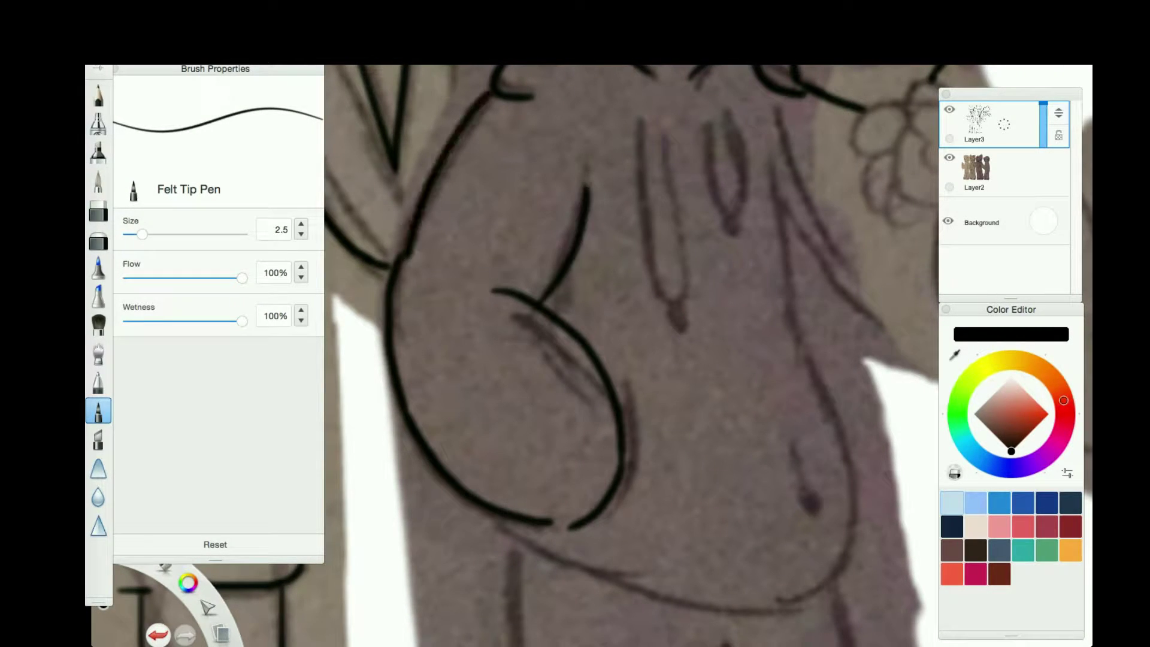
pyautogui.press('super+z')
pyautogui.scroll(5, 708, 236)
pyautogui.hscroll(8, 709, 236)
pyautogui.moveTo(728, 147); pyautogui.dragTo(539, 470)
# Ink the side of the third character's hoodie and its curved waistband.
pyautogui.scroll(-5, 539, 470)
pyautogui.hscroll(-5, 538, 470)
pyautogui.moveTo(666, 87)
pyautogui.mouseDown()
pyautogui.moveTo(669, 239)
pyautogui.moveTo(739, 593)
pyautogui.moveTo(726, 603)
pyautogui.mouseUp()
pyautogui.moveTo(386, 497); pyautogui.dragTo(698, 605)
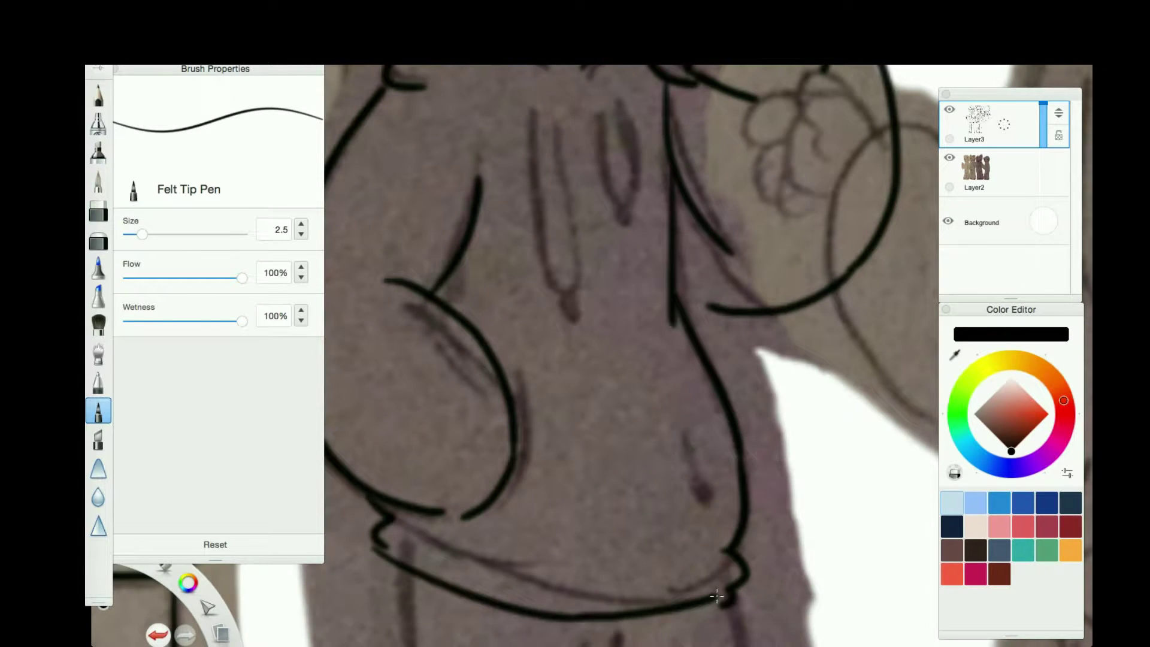
# Ink the third character's drawstrings and hoodie folds, and erase the raised sleeve's line where the fourth character's arm overlaps it.
pyautogui.moveTo(529, 111)
pyautogui.mouseDown()
pyautogui.moveTo(563, 128)
pyautogui.moveTo(635, 117)
pyautogui.mouseUp()
pyautogui.press('super+z')
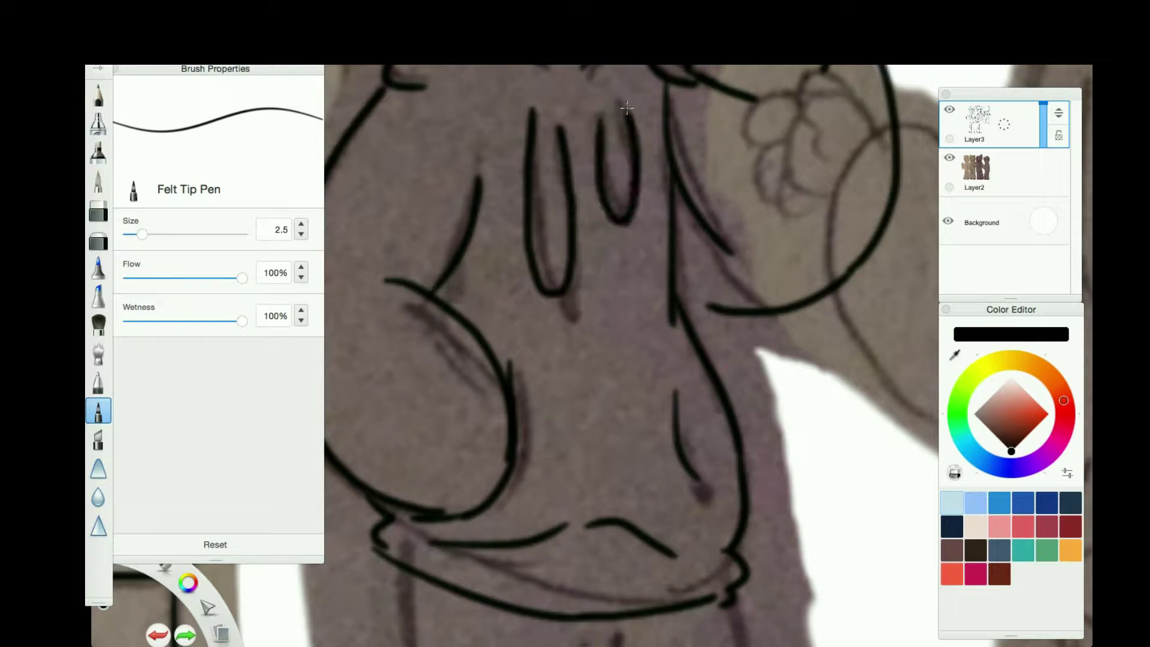
pyautogui.scroll(-5, 628, 214)
pyautogui.scroll(5, 734, 291)
pyautogui.press('e')
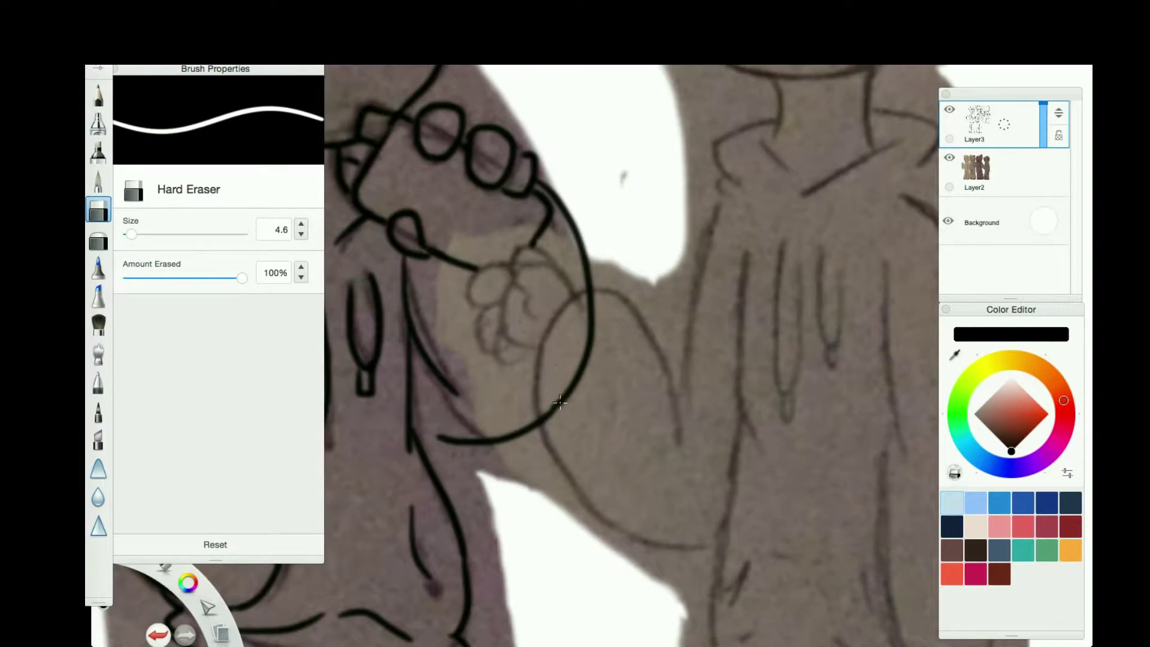
pyautogui.scroll(-10, 575, 370)
# Ink the third character's crotch fold, inner trouser seam and the knee folds of the first leg, erasing stray parts of the seam.
pyautogui.press('e')
pyautogui.moveTo(550, 197); pyautogui.dragTo(570, 455)
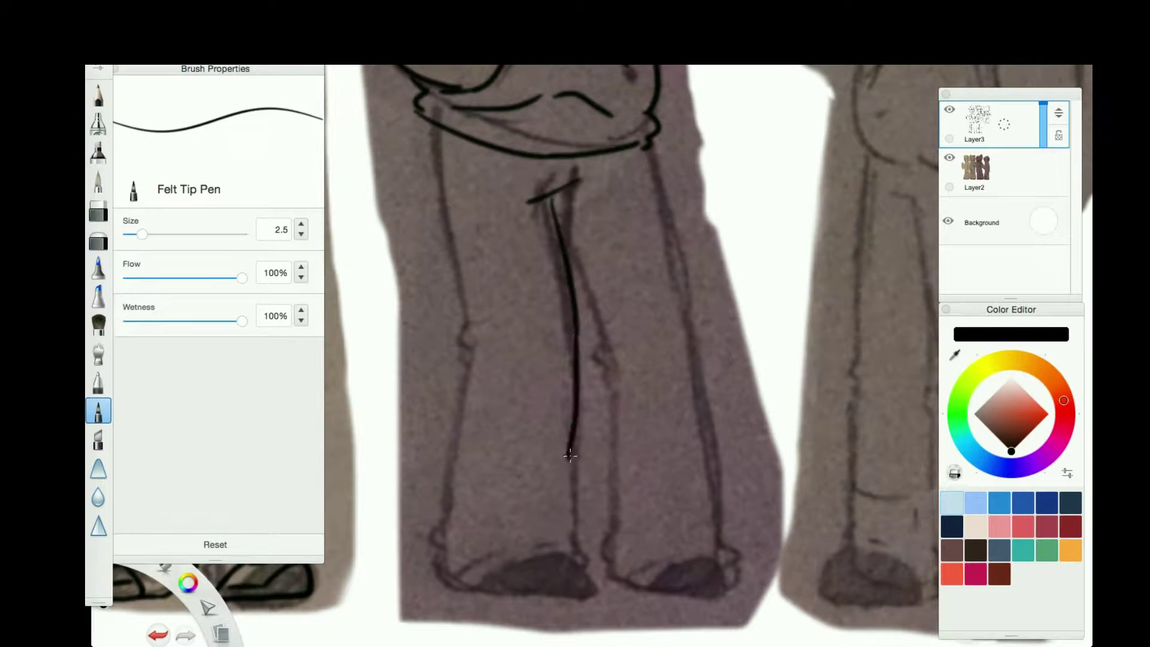
pyautogui.press('e')
pyautogui.moveTo(560, 533)
pyautogui.mouseDown()
pyautogui.moveTo(560, 470)
pyautogui.moveTo(599, 479)
pyautogui.mouseUp()
pyautogui.scroll(3, 539, 521)
pyautogui.press('e')
pyautogui.scroll(3, 508, 256)
pyautogui.moveTo(487, 209); pyautogui.dragTo(467, 538)
pyautogui.scroll(-5, 564, 329)
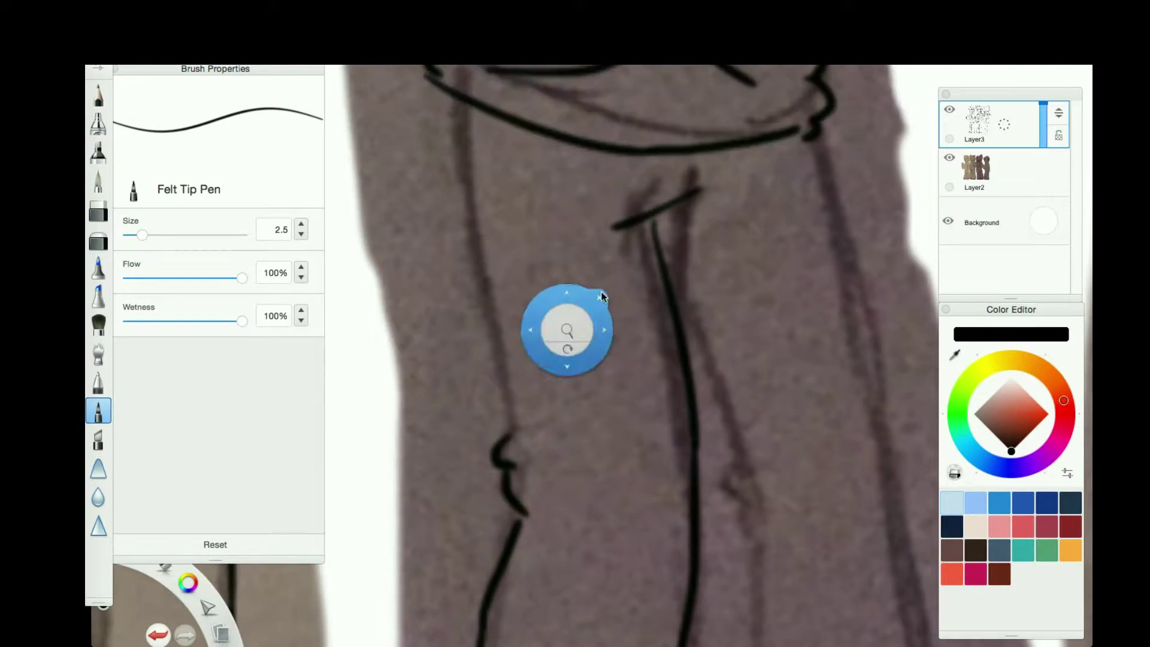
# Ink the third character's bunched trouser cuffs and both rounded shoes.
pyautogui.scroll(-5, 575, 359)
pyautogui.moveTo(516, 608); pyautogui.dragTo(518, 611)
pyautogui.moveTo(479, 506); pyautogui.dragTo(486, 557)
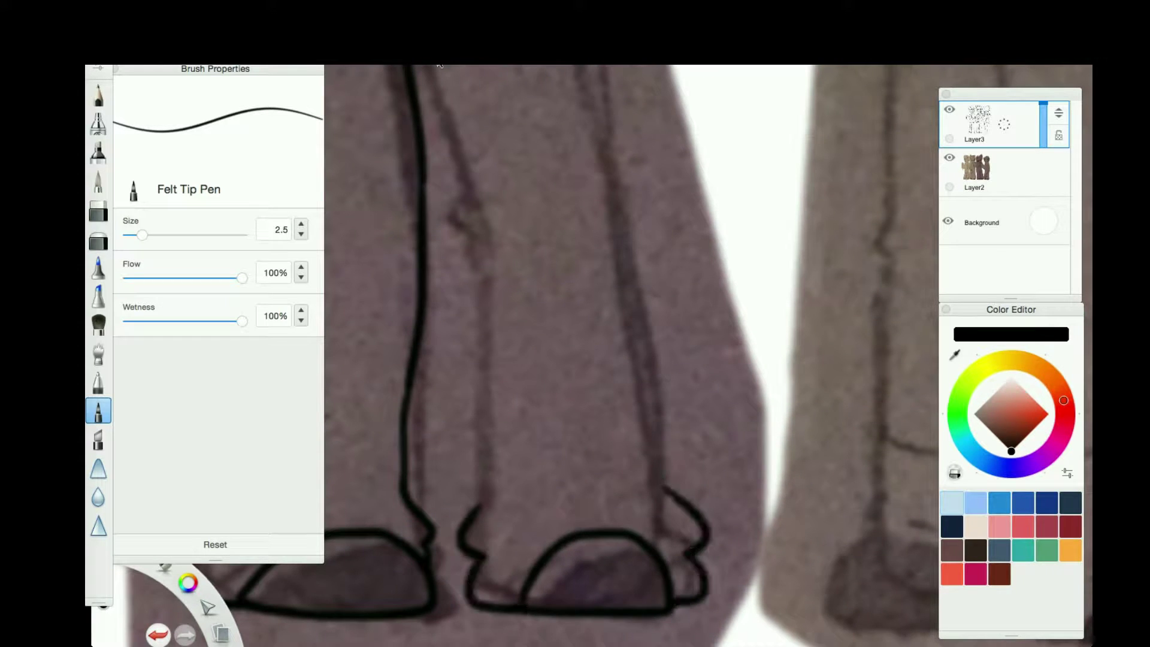
# Ink the inner and outer lines of the third character's second trouser leg from the waistband to the cuff.
pyautogui.scroll(5, 449, 73)
pyautogui.moveTo(554, 336); pyautogui.dragTo(563, 545)
pyautogui.moveTo(719, 362); pyautogui.dragTo(742, 572)
pyautogui.moveTo(679, 200); pyautogui.dragTo(727, 371)
pyautogui.scroll(5, 595, 244)
pyautogui.moveTo(616, 138); pyautogui.dragTo(700, 437)
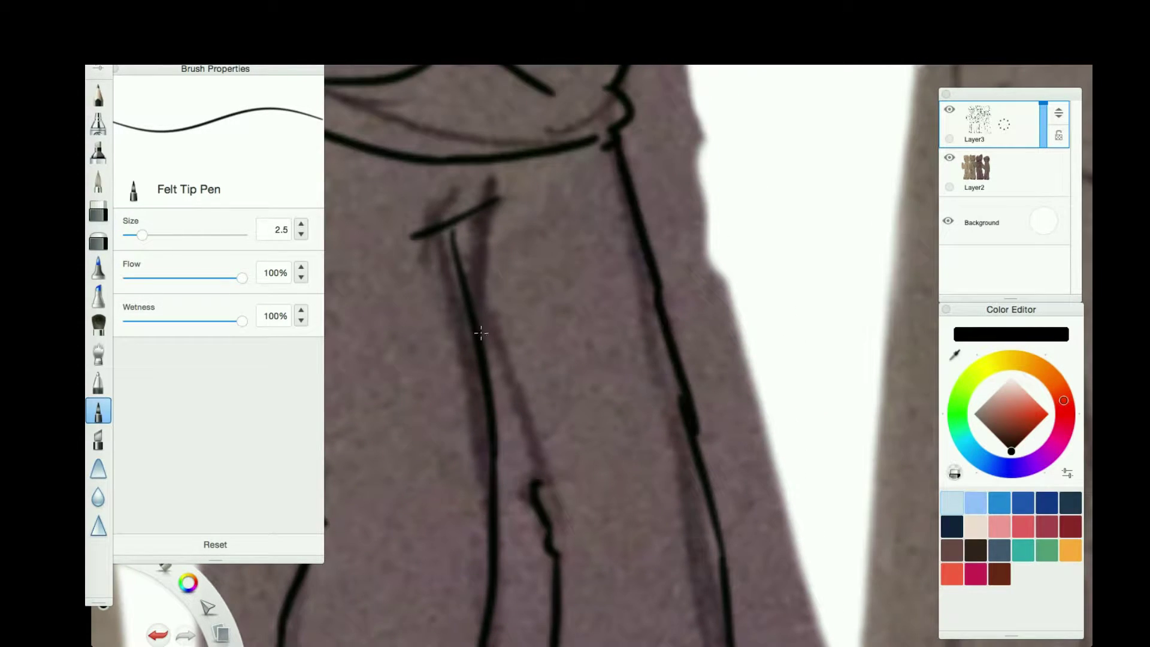
# Hide the sketch layer and review the line art of the three inked characters.
pyautogui.press('e')
pyautogui.press('space')
pyautogui.scroll(-5, 577, 235)
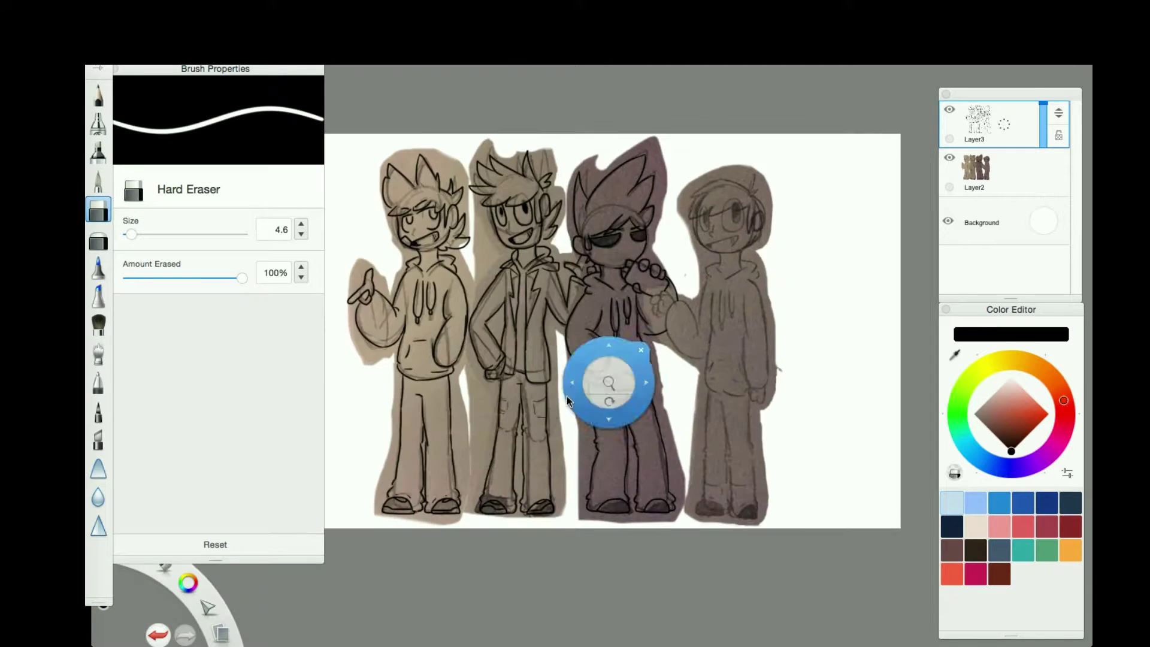
pyautogui.click(947, 158)
pyautogui.write('tIT M')
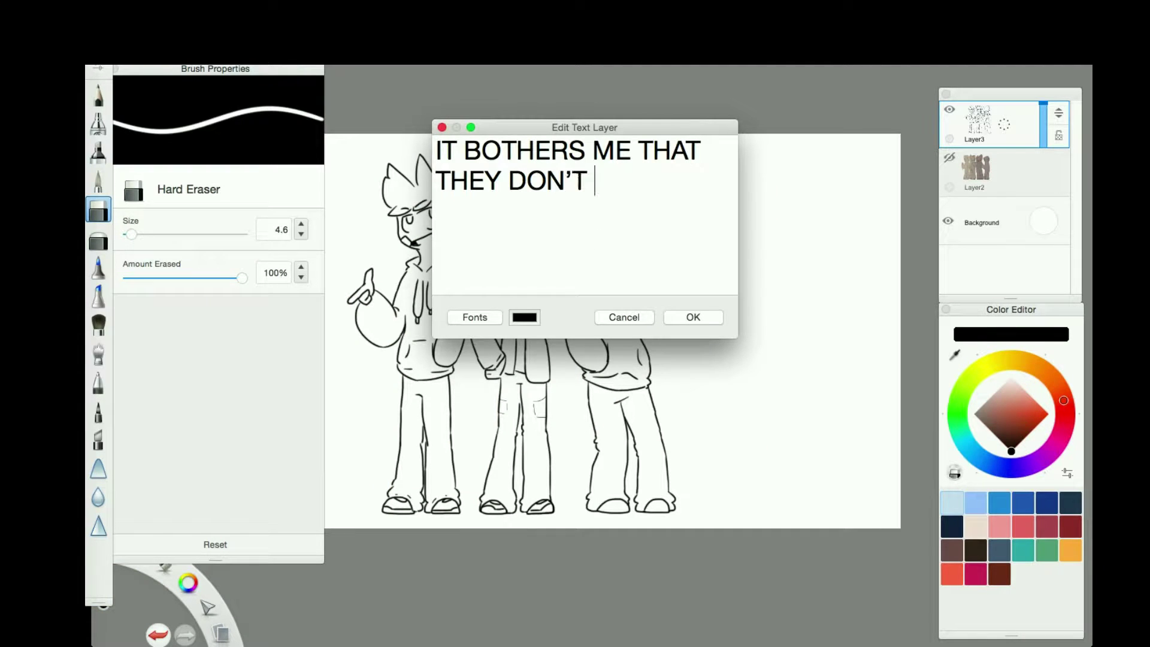
pyautogui.write('INDA..... FCU')
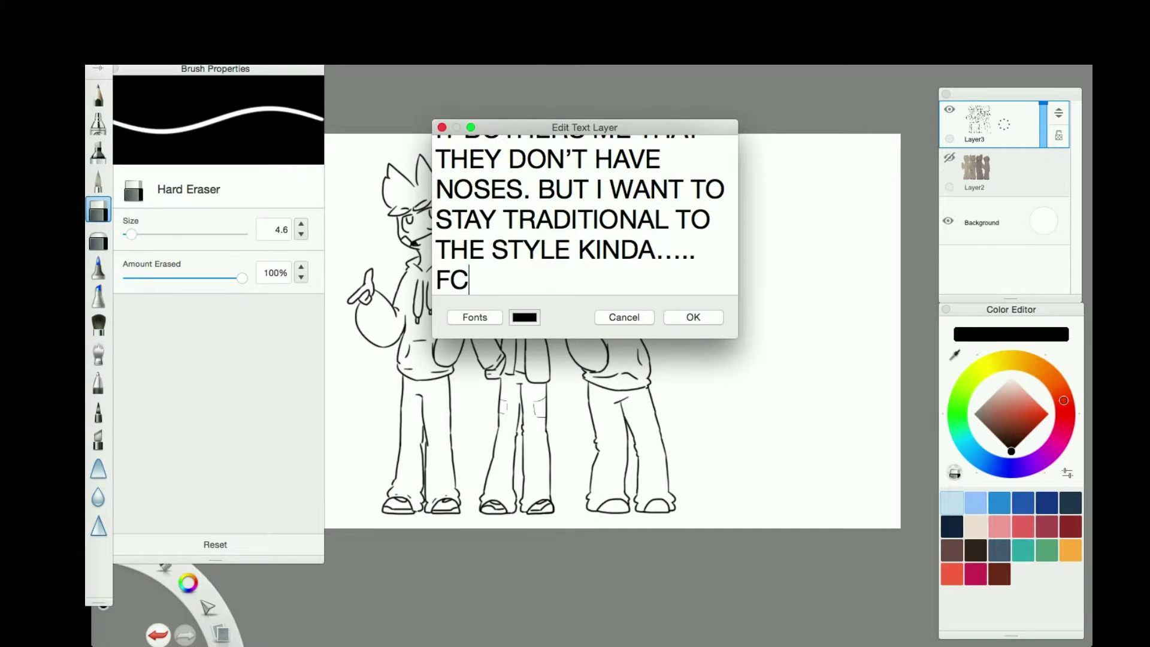
pyautogui.click(624, 317)
pyautogui.scroll(10, 673, 269)
pyautogui.write('tFUCK IT')
pyautogui.click(442, 127)
# Draw a nose on the third character's face with the Paintbrush at size 2.0.
pyautogui.scroll(8, 452, 298)
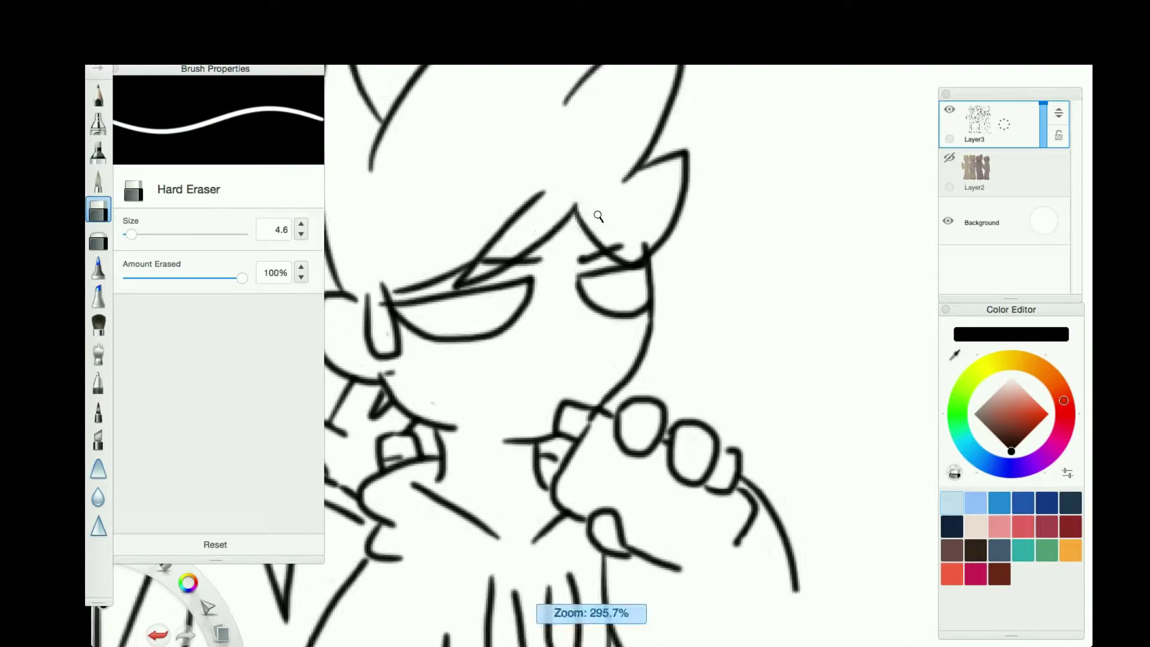
pyautogui.click(98, 180)
pyautogui.moveTo(599, 371); pyautogui.dragTo(623, 491)
pyautogui.press('space')
pyautogui.moveTo(515, 245); pyautogui.dragTo(598, 227)
# Show the sketch layer again and ink the fourth character's hair, head outline, ear and eyes with the Felt Tip Pen at size 2.5.
pyautogui.scroll(-5, 598, 227)
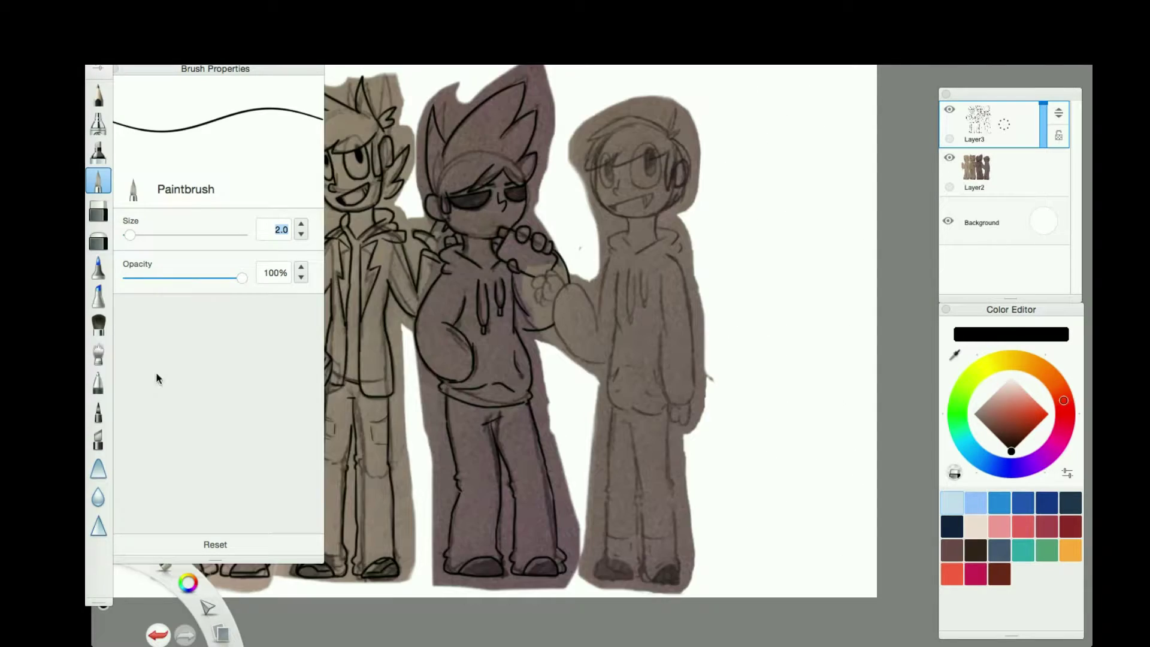
pyautogui.scroll(10, 633, 198)
pyautogui.moveTo(651, 202); pyautogui.dragTo(664, 241)
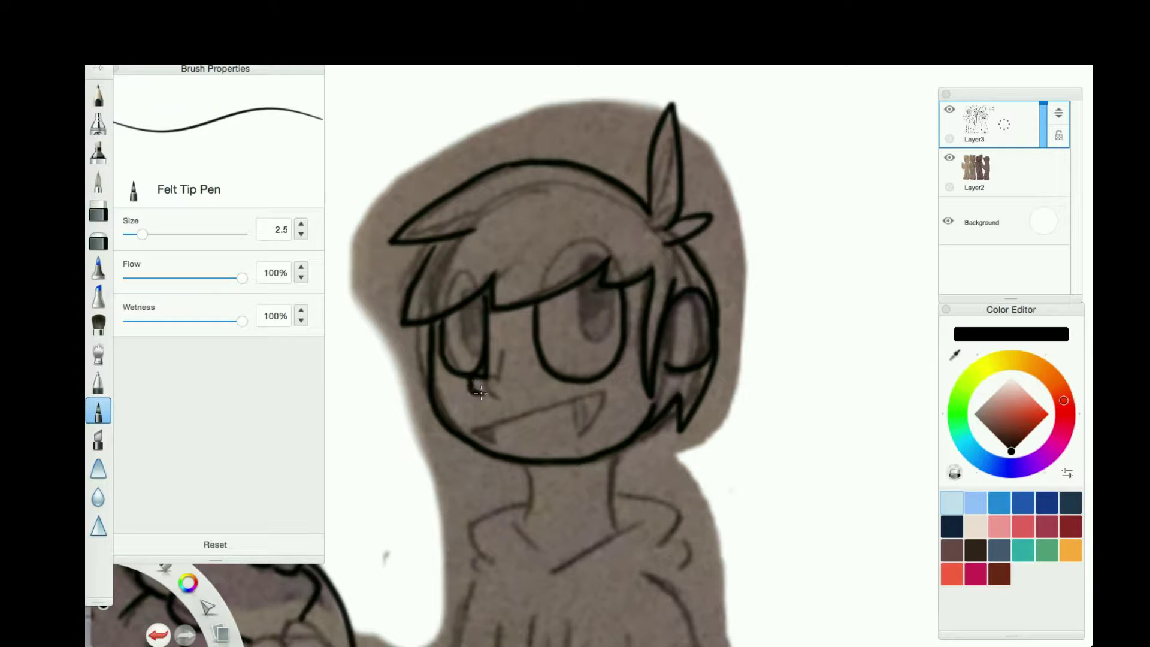
# Redraw the fourth character's nose with the Paintbrush at size 2.0, and ink the fanged grin with the Felt Tip Pen.
pyautogui.click(99, 183)
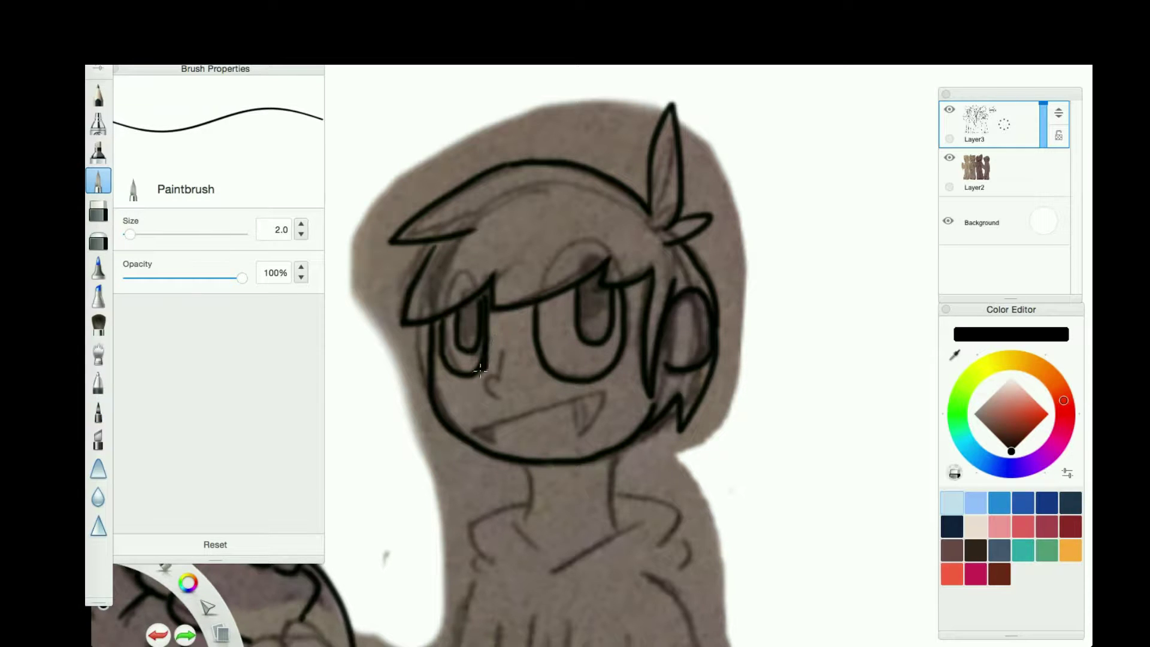
pyautogui.hotkey('ctrl', 'z')
pyautogui.moveTo(497, 353)
pyautogui.mouseDown()
pyautogui.moveTo(475, 393)
pyautogui.moveTo(482, 403)
pyautogui.mouseUp()
pyautogui.click(99, 410)
pyautogui.hotkey('ctrl', 'z')
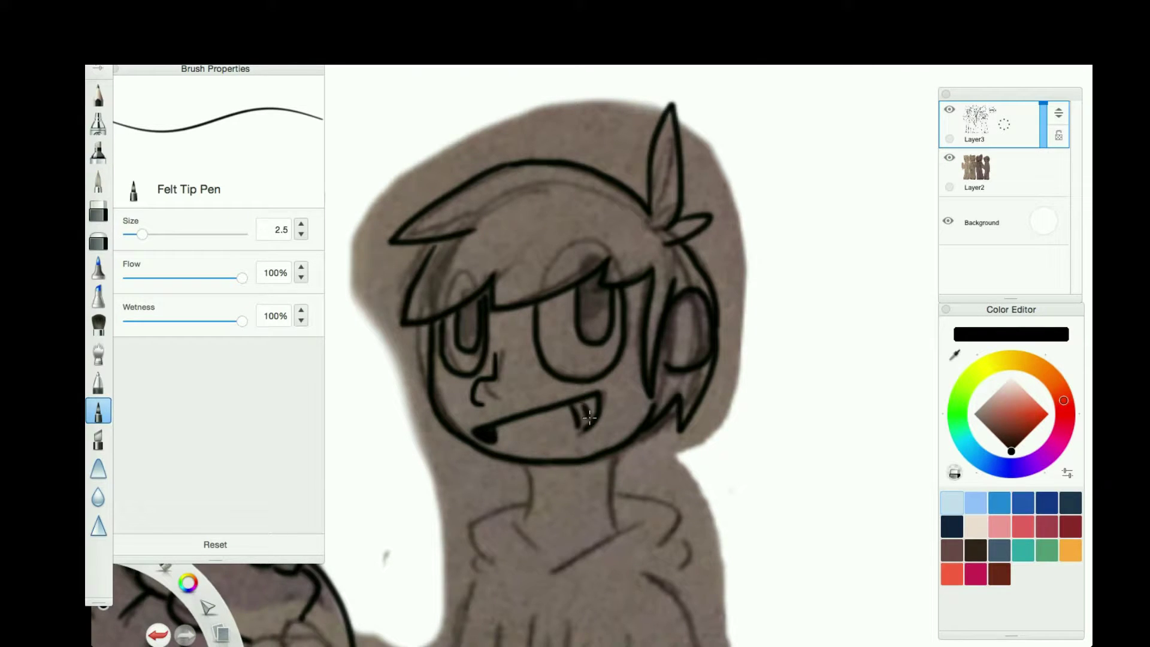
# Ink the fourth character's raised hand with spread fingers and the cuff edge, undoing and redrawing the misplaced finger strokes.
pyautogui.scroll(-3, 410, 393)
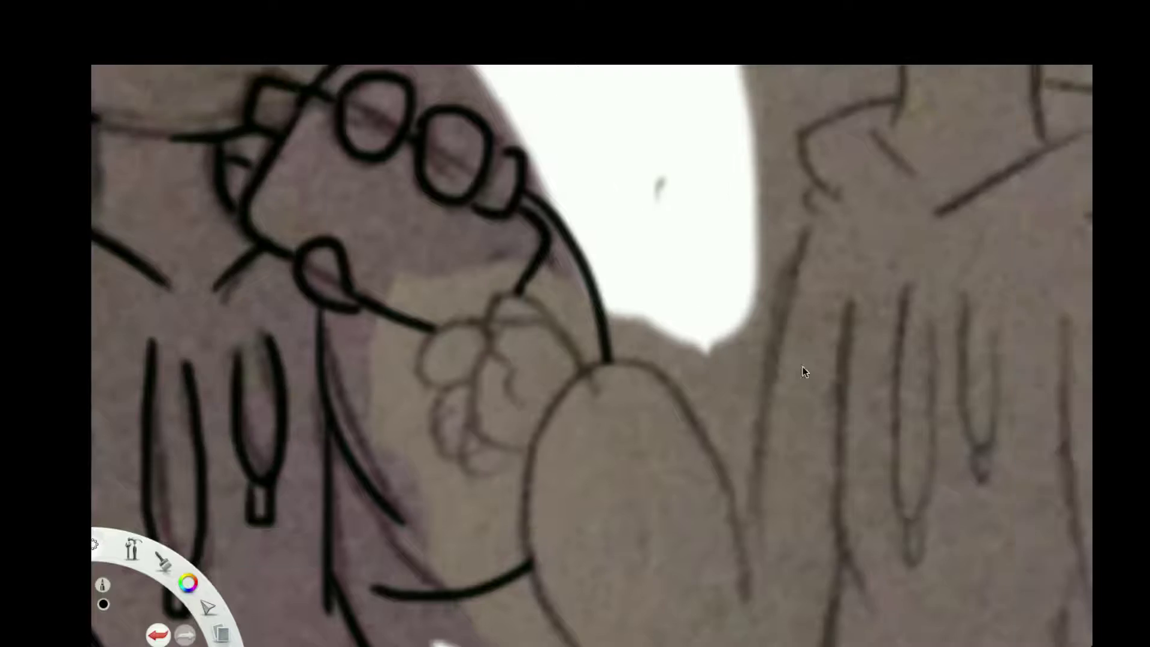
pyautogui.press('Tab')
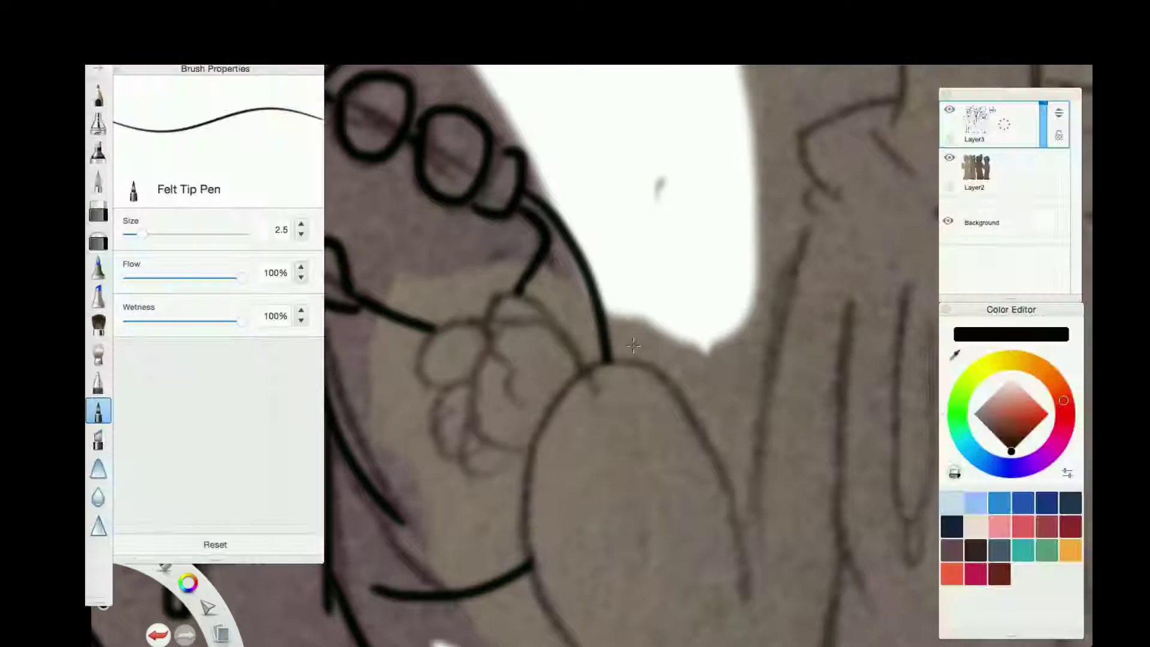
pyautogui.moveTo(488, 386); pyautogui.dragTo(562, 285)
pyautogui.hotkey('ctrl', 'z')
pyautogui.hotkey('ctrl', 'z')
pyautogui.moveTo(422, 305)
pyautogui.mouseDown()
pyautogui.moveTo(467, 359)
pyautogui.moveTo(449, 414)
pyautogui.mouseUp()
pyautogui.hotkey('ctrl', 'z')
pyautogui.hotkey('ctrl', 'z')
pyautogui.moveTo(467, 359)
pyautogui.mouseDown()
pyautogui.moveTo(457, 401)
pyautogui.moveTo(470, 428)
pyautogui.mouseUp()
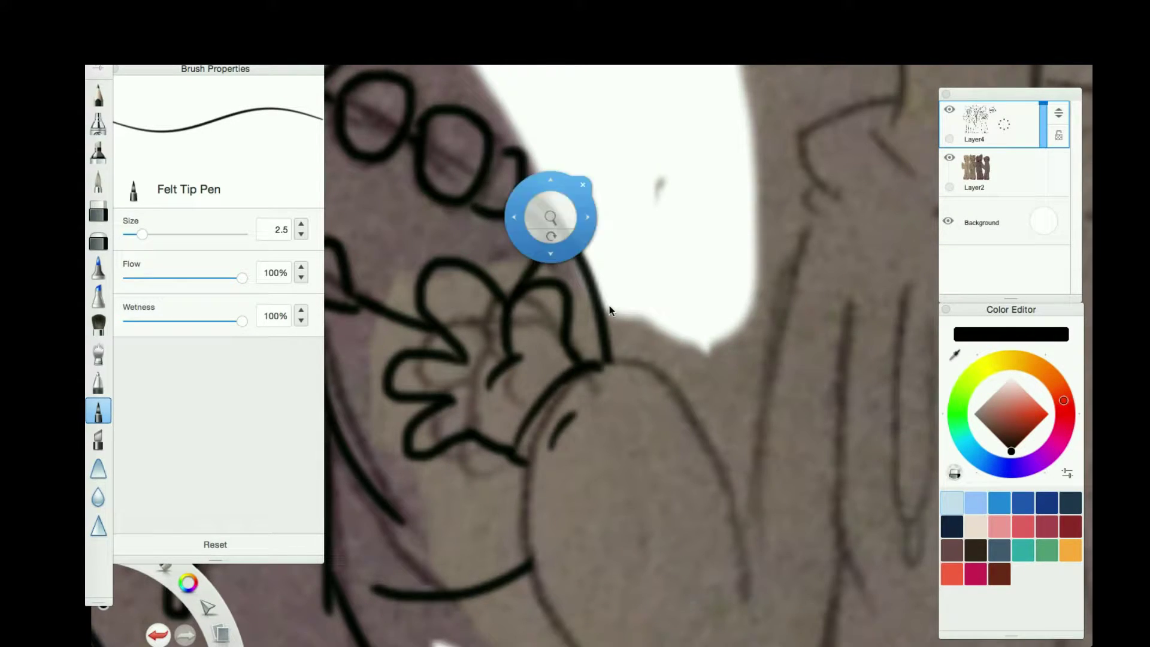
# Ink the fourth character's raised sleeve, its elbow fold and the line running up to the shoulder.
pyautogui.moveTo(547, 218); pyautogui.dragTo(408, 66)
pyautogui.moveTo(452, 183); pyautogui.dragTo(622, 360)
pyautogui.moveTo(392, 275); pyautogui.dragTo(645, 572)
pyautogui.moveTo(662, 148); pyautogui.dragTo(426, 328)
pyautogui.moveTo(401, 505); pyautogui.dragTo(404, 283)
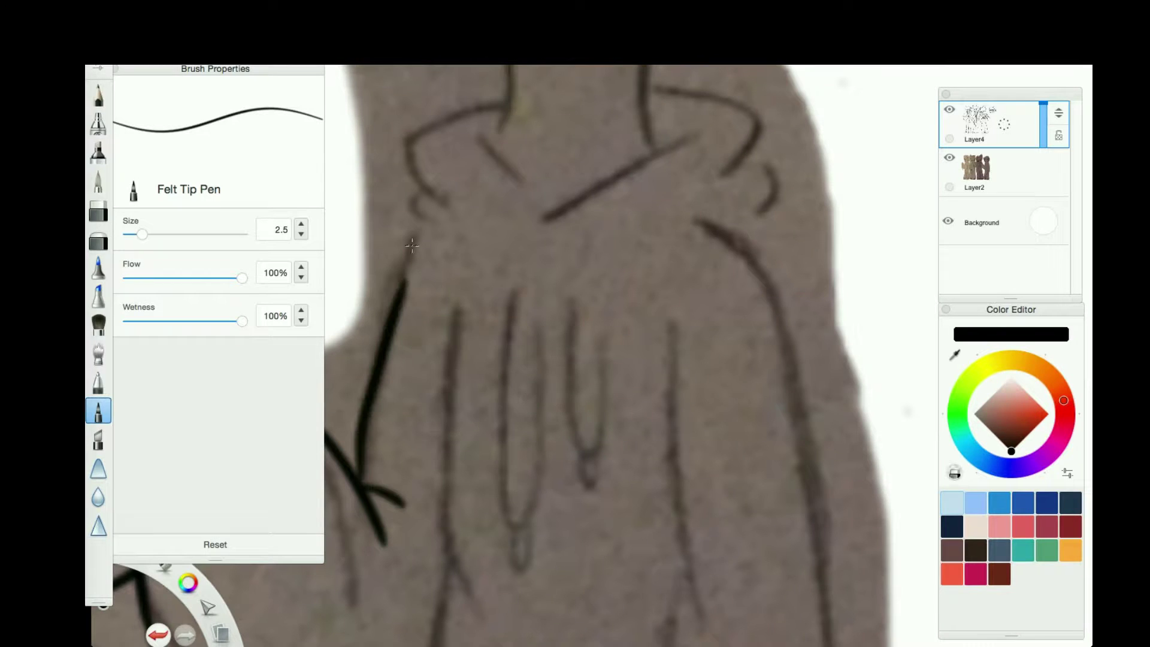
# Ink the fourth character's hood collar and neckline, and join the shoulder line to the hood.
pyautogui.moveTo(655, 88); pyautogui.dragTo(722, 180)
pyautogui.moveTo(503, 104); pyautogui.dragTo(434, 195)
pyautogui.hotkey('ctrl', 'z')
pyautogui.moveTo(491, 147); pyautogui.dragTo(518, 182)
pyautogui.moveTo(503, 103); pyautogui.dragTo(435, 195)
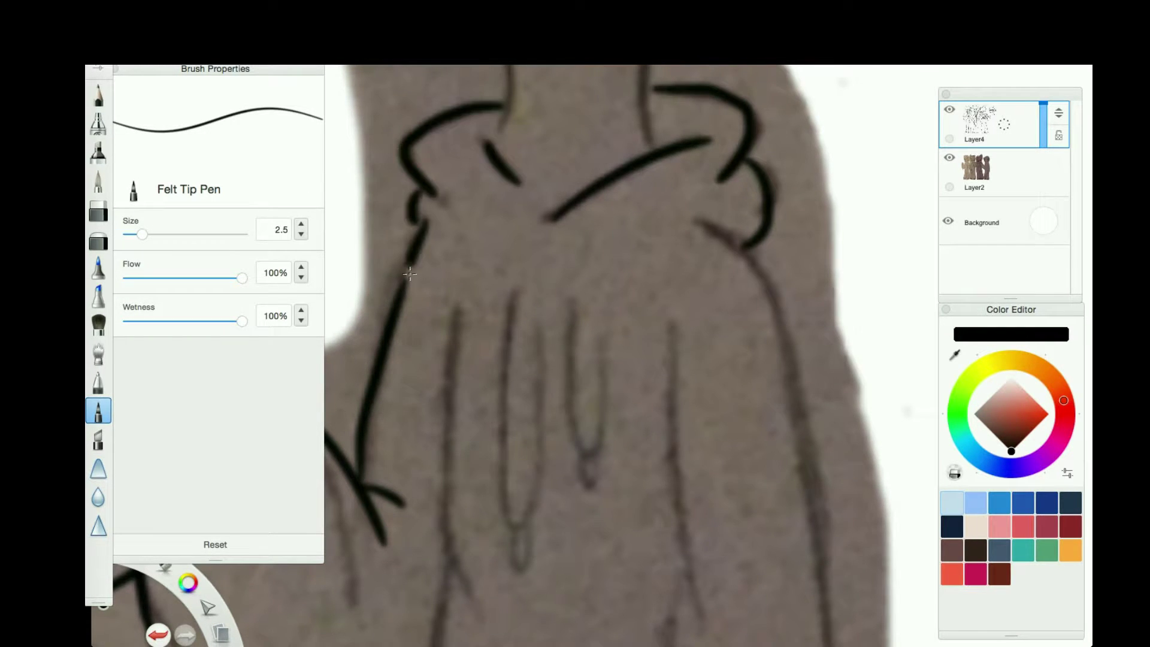
pyautogui.moveTo(416, 261); pyautogui.dragTo(405, 296)
# Ink the long body fold beside the raised sleeve on the fourth character's hoodie.
pyautogui.moveTo(655, 151); pyautogui.dragTo(605, 345)
pyautogui.moveTo(597, 233); pyautogui.dragTo(593, 395)
pyautogui.moveTo(372, 193)
pyautogui.mouseDown()
pyautogui.moveTo(380, 321)
pyautogui.moveTo(688, 461)
pyautogui.mouseUp()
pyautogui.moveTo(466, 151); pyautogui.dragTo(467, 391)
pyautogui.moveTo(425, 192)
pyautogui.mouseDown()
pyautogui.moveTo(413, 455)
pyautogui.moveTo(446, 497)
pyautogui.mouseUp()
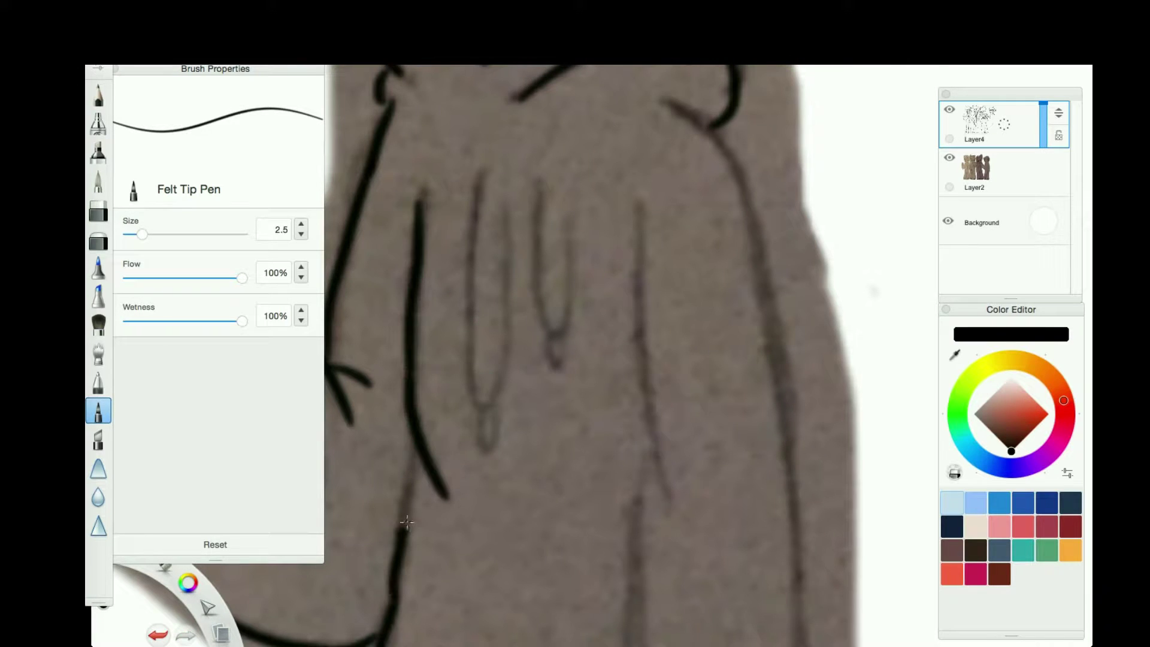
# Ink the lower side of the fourth character's hoodie, both drawstrings and the outer line of the lowered sleeve.
pyautogui.moveTo(413, 455); pyautogui.dragTo(390, 593)
pyautogui.moveTo(479, 173); pyautogui.dragTo(509, 192)
pyautogui.moveTo(563, 157)
pyautogui.mouseDown()
pyautogui.moveTo(548, 342)
pyautogui.moveTo(586, 351)
pyautogui.mouseUp()
pyautogui.moveTo(599, 156); pyautogui.dragTo(625, 488)
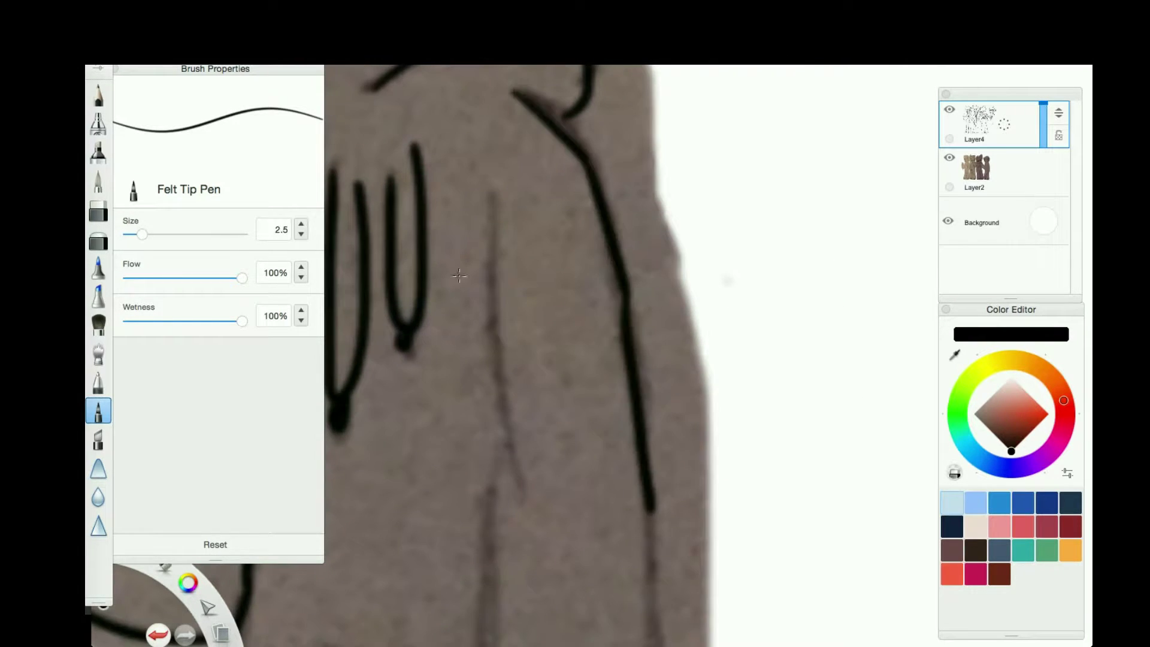
# Ink the inner line of the fourth character's lowered sleeve, the hoodie hem and the hanging hand's fingers.
pyautogui.moveTo(509, 198); pyautogui.dragTo(527, 491)
pyautogui.moveTo(500, 96)
pyautogui.mouseDown()
pyautogui.moveTo(520, 460)
pyautogui.moveTo(653, 150)
pyautogui.mouseUp()
pyautogui.moveTo(585, 457); pyautogui.dragTo(585, 200)
pyautogui.moveTo(530, 233); pyautogui.dragTo(545, 307)
pyautogui.moveTo(563, 263); pyautogui.dragTo(606, 289)
# Ink the fourth character's crotch fold, inner trouser seam and the bunched cuff above the outer shoe.
pyautogui.scroll(-10, 559, 179)
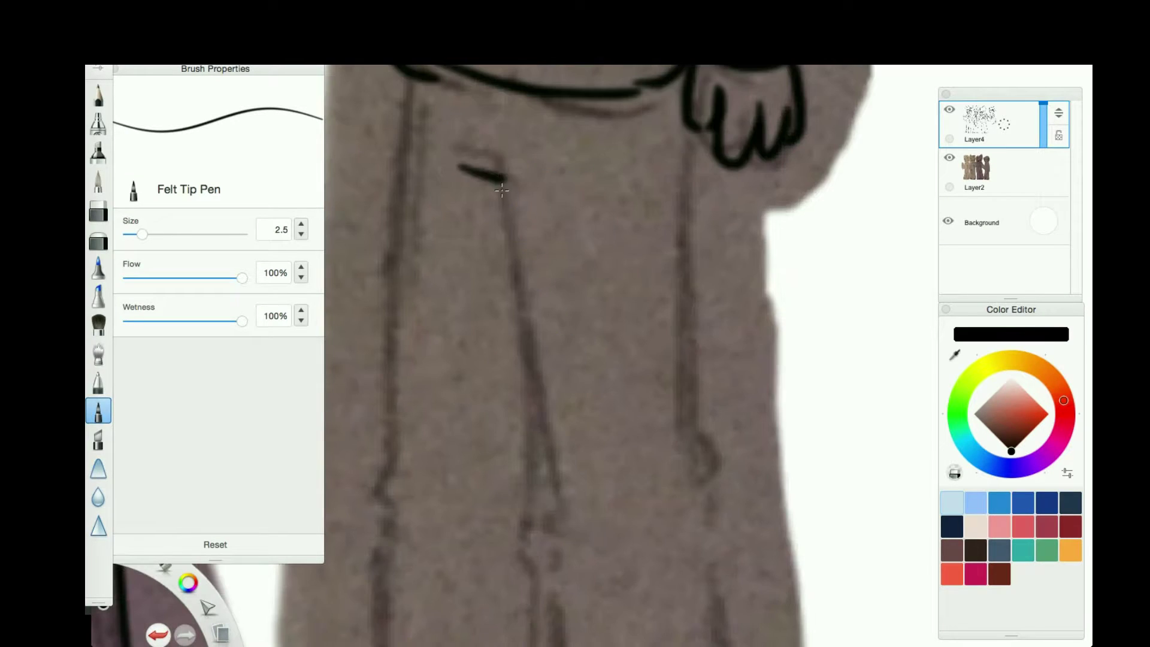
pyautogui.moveTo(541, 194); pyautogui.dragTo(551, 308)
pyautogui.scroll(-5, 554, 358)
pyautogui.moveTo(548, 195); pyautogui.dragTo(745, 464)
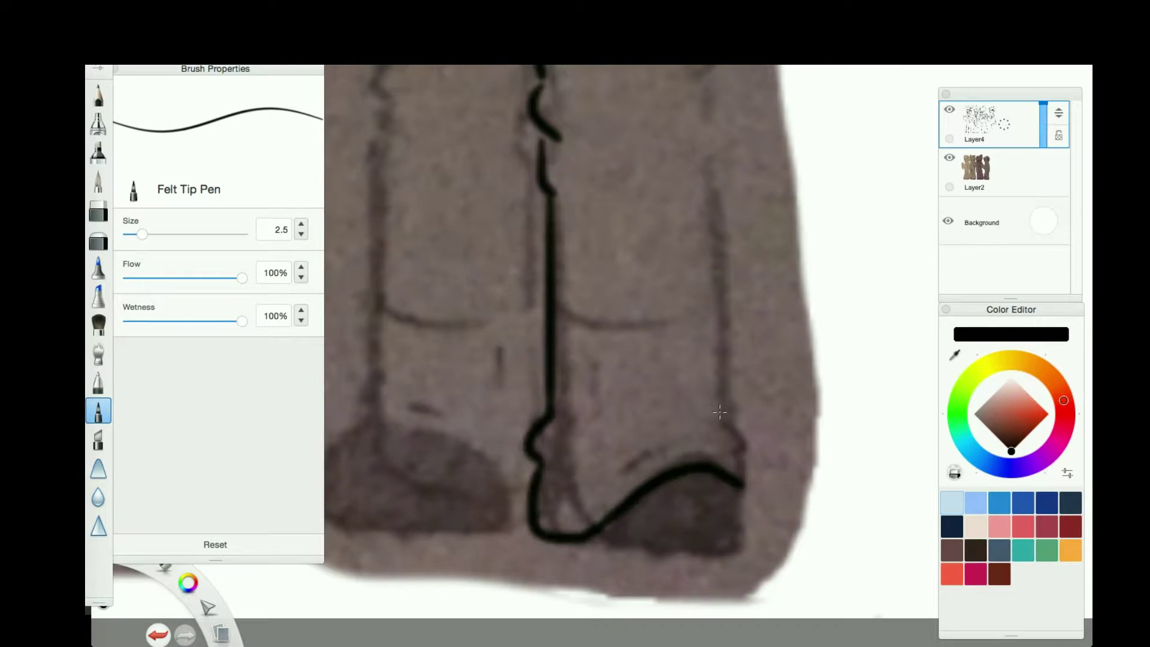
pyautogui.moveTo(718, 412); pyautogui.dragTo(754, 470)
# Add a new layer and outline the fourth character's outer shoe on it, redoing the first attempt.
pyautogui.hotkey('ctrl', 'shift', 'n')
pyautogui.moveTo(627, 497); pyautogui.dragTo(790, 556)
pyautogui.hotkey('ctrl', 'z')
pyautogui.moveTo(599, 521); pyautogui.dragTo(761, 542)
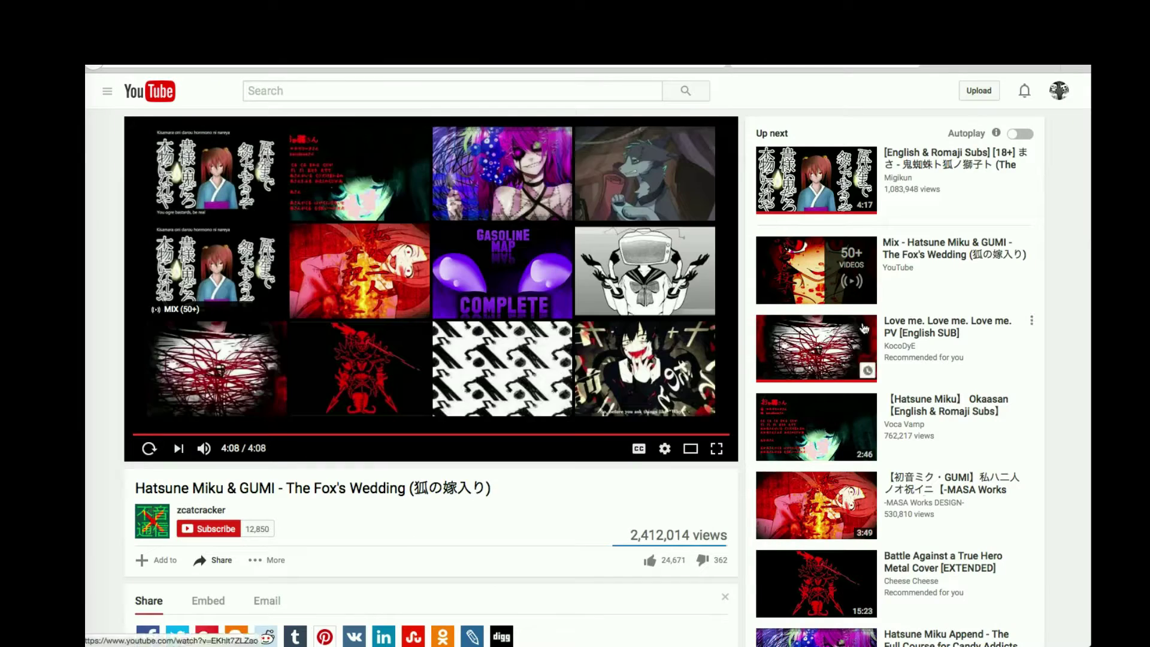
# Switch to the browser and search YouTube for "Hells".
pyautogui.write('Hells')
pyautogui.click(311, 109)
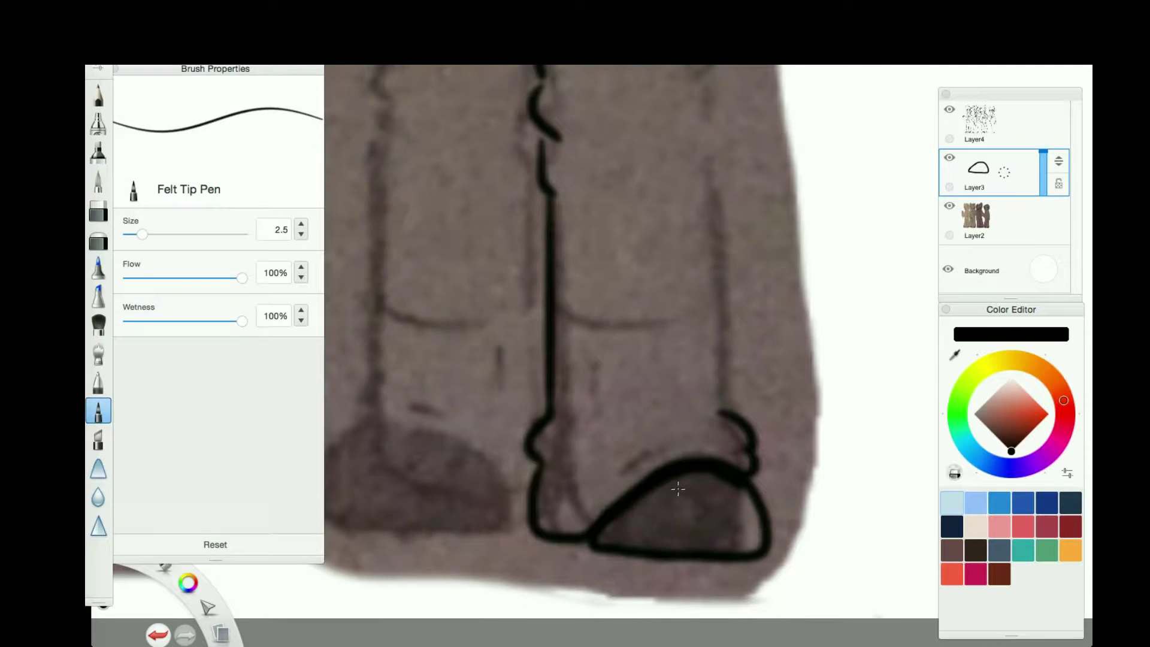
# Erase the cuff line overlapping the shoe's upper edge on the main line art layer with the Hard Eraser at size 8.4.
pyautogui.press('e')
pyautogui.moveTo(737, 473); pyautogui.dragTo(672, 490)
pyautogui.scroll(5, 431, 416)
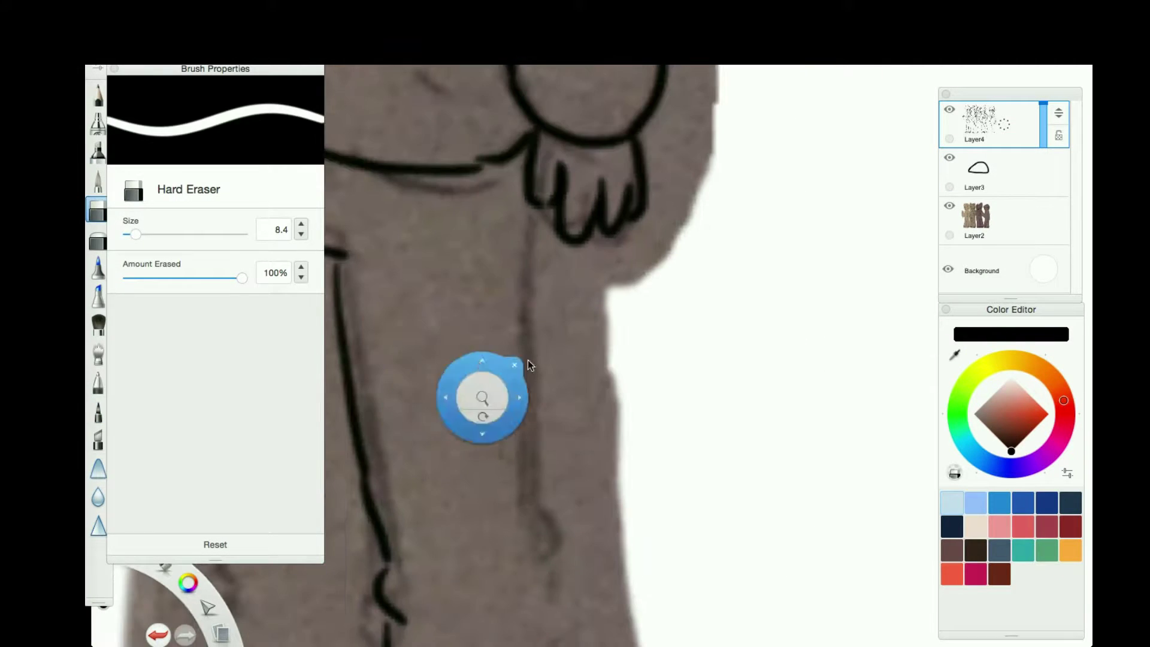
# Ink the outer trouser line below the fourth character's hanging hand down to the cuff with the Felt Tip Pen.
pyautogui.press('e')
pyautogui.moveTo(542, 207); pyautogui.dragTo(540, 610)
pyautogui.scroll(-5, 541, 610)
pyautogui.moveTo(389, 209)
pyautogui.mouseDown()
pyautogui.moveTo(419, 389)
pyautogui.moveTo(401, 548)
pyautogui.mouseUp()
# Ink the fourth character's other outer trouser line, its cuff and the remaining shoe.
pyautogui.scroll(5, 580, 457)
pyautogui.moveTo(492, 129); pyautogui.dragTo(476, 614)
pyautogui.scroll(-5, 520, 233)
pyautogui.moveTo(479, 345)
pyautogui.mouseDown()
pyautogui.moveTo(443, 476)
pyautogui.moveTo(602, 562)
pyautogui.mouseUp()
pyautogui.moveTo(509, 467); pyautogui.dragTo(611, 559)
# Erase the finger outlines of the fourth character's raised hand beside the can with the Hard Eraser.
pyautogui.scroll(-5, 495, 175)
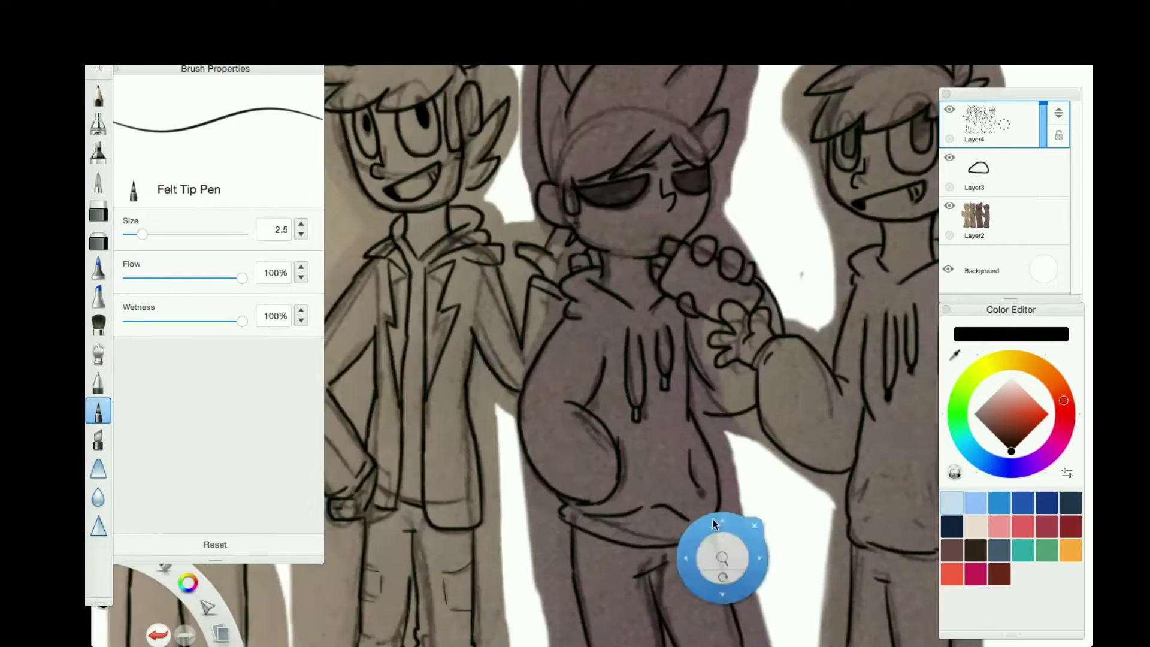
pyautogui.scroll(8, 685, 343)
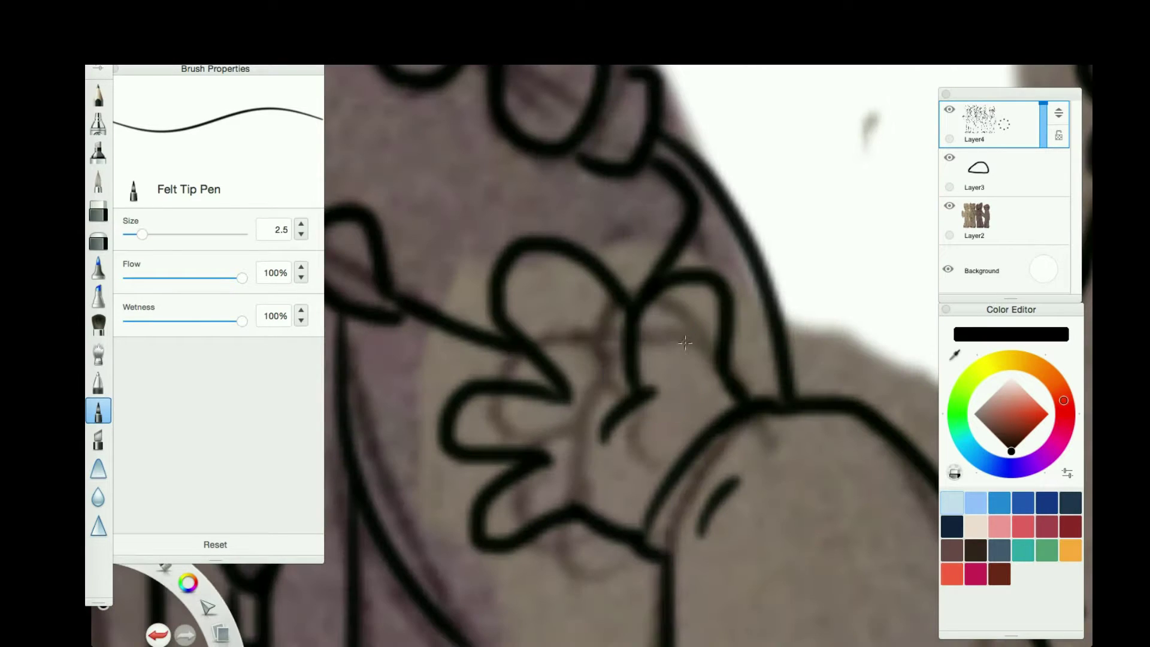
pyautogui.click(99, 211)
pyautogui.moveTo(539, 287)
pyautogui.mouseDown()
pyautogui.moveTo(491, 467)
pyautogui.moveTo(539, 551)
pyautogui.mouseUp()
# Sketch a red palm guide for the raised hand on a separate layer and erase the remaining black finger lines around it.
pyautogui.click(98, 411)
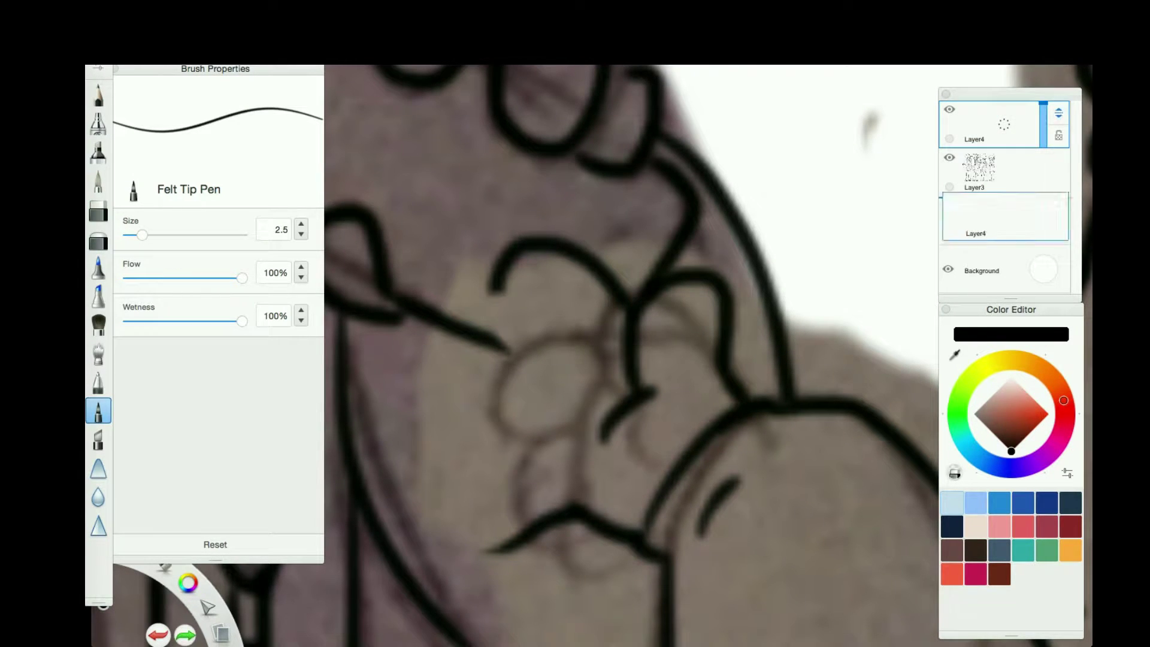
pyautogui.click(1030, 416)
pyautogui.moveTo(733, 401); pyautogui.dragTo(638, 526)
pyautogui.click(98, 212)
pyautogui.moveTo(623, 284); pyautogui.dragTo(494, 264)
pyautogui.moveTo(593, 530); pyautogui.dragTo(469, 514)
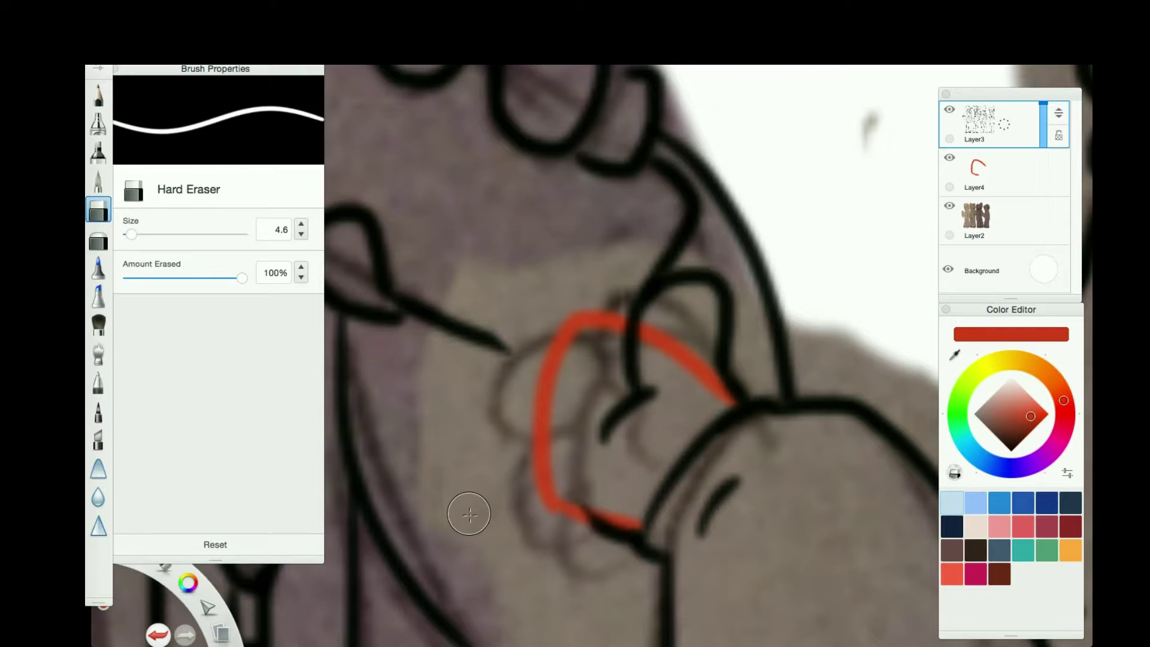
# Sketch the raised hand's upper two fingers in red on the guide layer with the Felt Tip Pen at size 2.5.
pyautogui.click(98, 410)
pyautogui.click(976, 174)
pyautogui.moveTo(483, 339); pyautogui.dragTo(609, 282)
pyautogui.hotkey('ctrl', 'z')
pyautogui.moveTo(509, 353); pyautogui.dragTo(602, 309)
pyautogui.moveTo(557, 395); pyautogui.dragTo(554, 454)
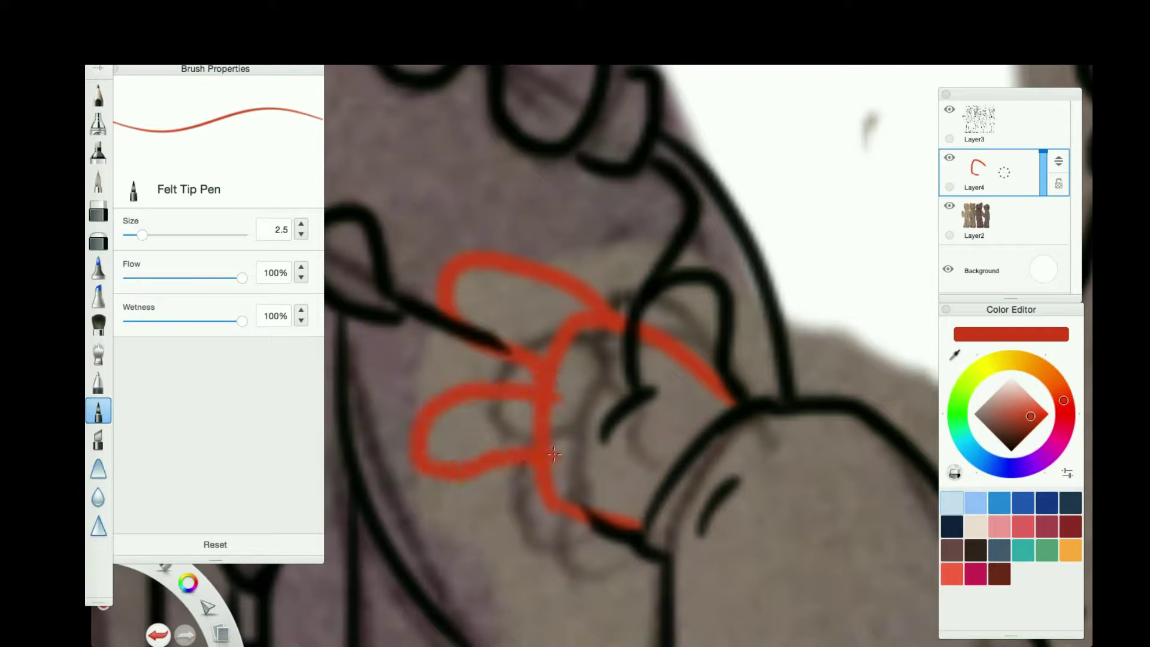
# Add the lowest finger of the raised hand and ink all its fingers in black over the red sketch.
pyautogui.moveTo(630, 327)
pyautogui.mouseDown()
pyautogui.moveTo(518, 254)
pyautogui.moveTo(539, 377)
pyautogui.moveTo(551, 281)
pyautogui.mouseUp()
pyautogui.hotkey('ctrl', 'z')
pyautogui.moveTo(539, 392)
pyautogui.mouseDown()
pyautogui.moveTo(540, 445)
pyautogui.moveTo(611, 530)
pyautogui.mouseUp()
pyautogui.moveTo(548, 356); pyautogui.dragTo(554, 414)
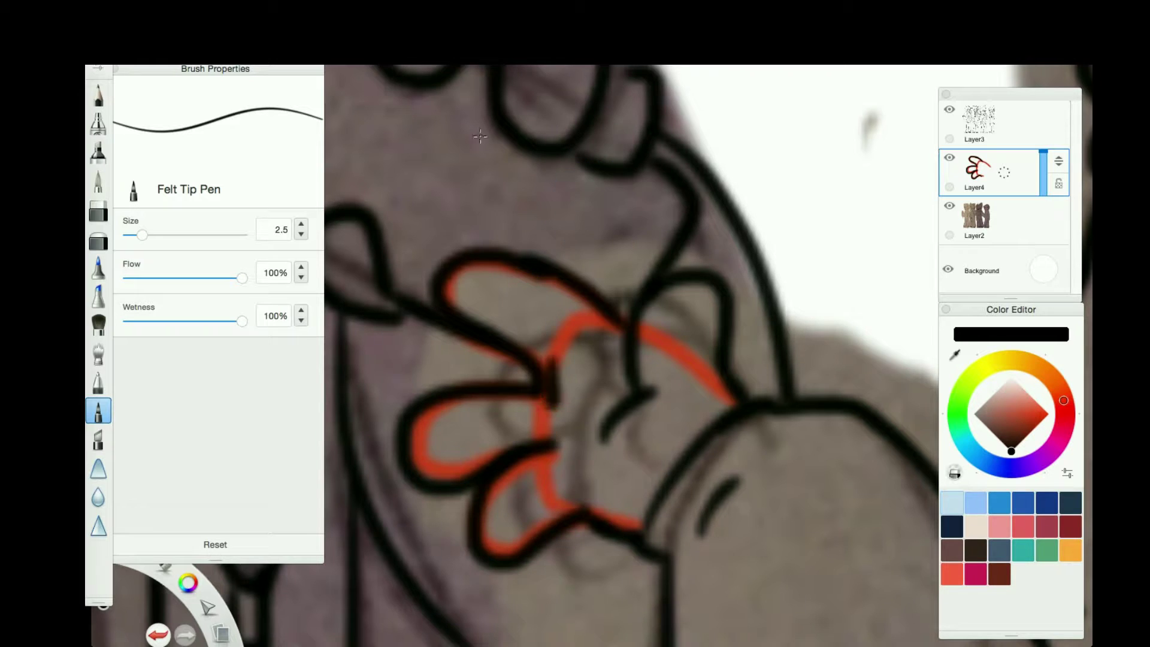
pyautogui.scroll(-5, 575, 359)
pyautogui.click(606, 295)
pyautogui.write('ffffffffffdsa')
pyautogui.press('Return')
pyautogui.write('fksdafkasdfsad')
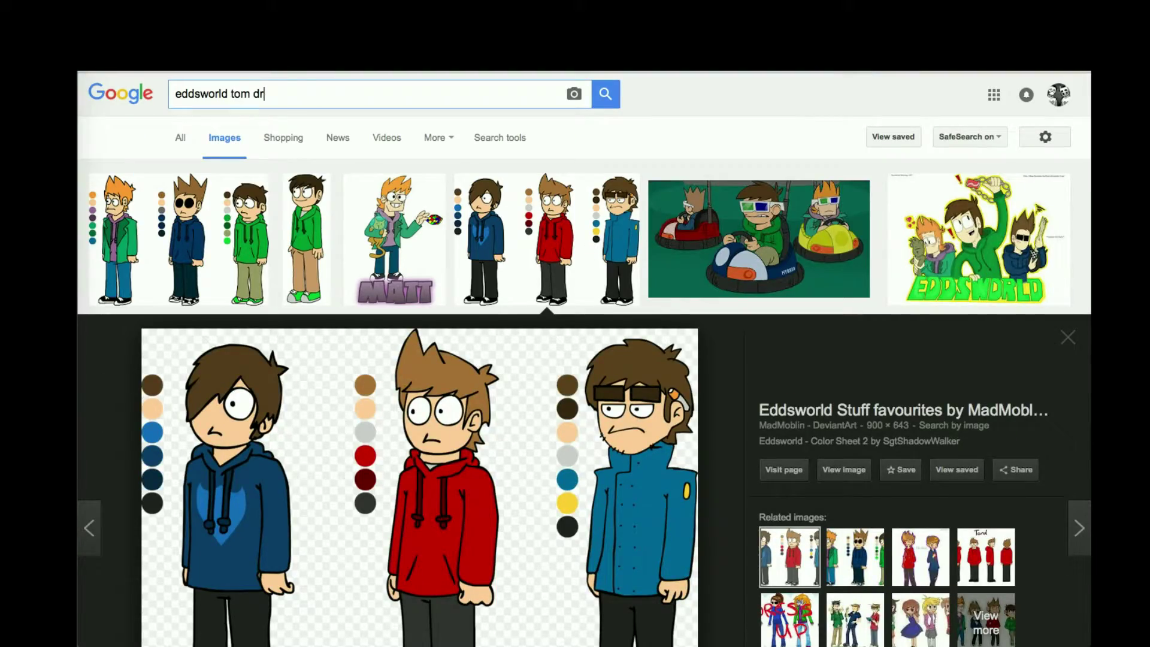
# Search Google Images in the browser for "eddsworld tom drinking" and browse the reference pictures.
pyautogui.write('inking')
pyautogui.press('Return')
pyautogui.scroll(-8, 412, 278)
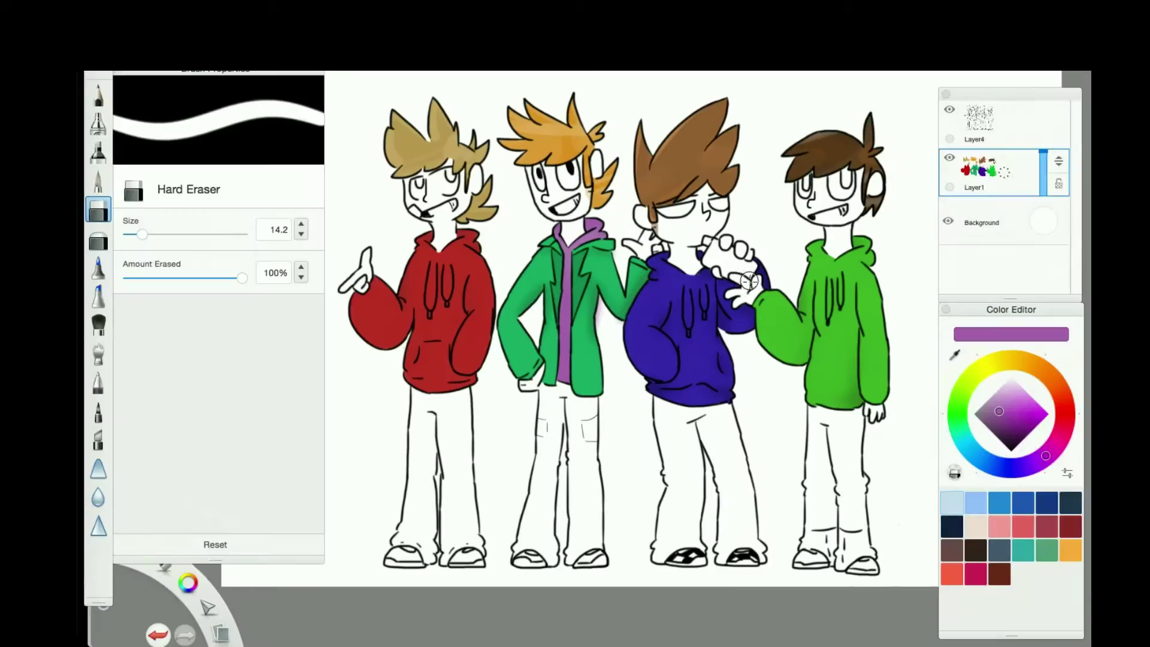
# Paint the can held by the third character light grey on a new bottom layer with the Paintbrush at size 20.1.
pyautogui.click(98, 496)
pyautogui.scroll(5, 662, 359)
pyautogui.click(98, 180)
pyautogui.click(995, 392)
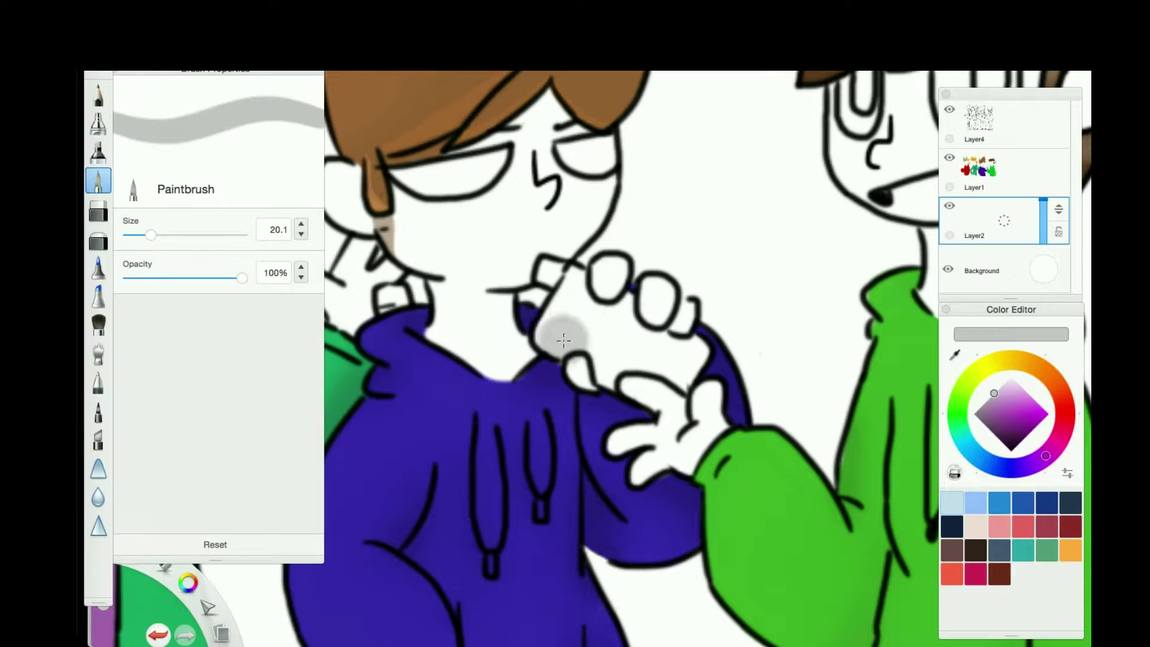
pyautogui.moveTo(565, 329); pyautogui.dragTo(688, 371)
# Shade the can with darker grey streaks and erase the grey overlapping the surrounding fingers with the Hard Eraser at size 4.6.
pyautogui.click(988, 399)
pyautogui.moveTo(515, 335); pyautogui.dragTo(634, 387)
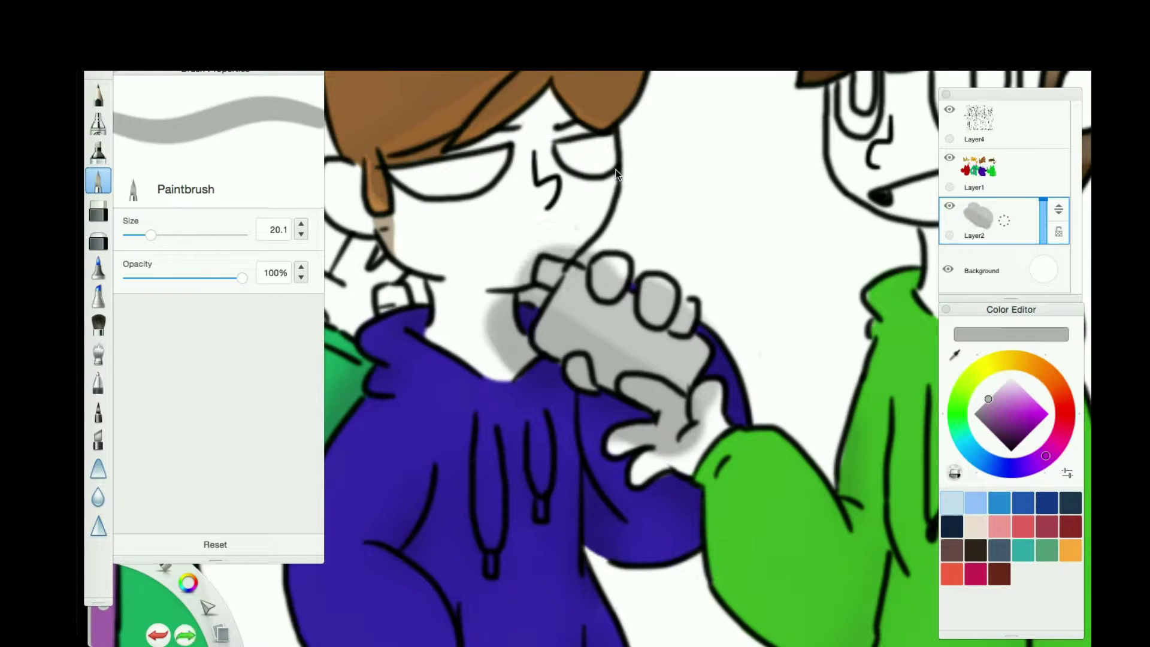
pyautogui.moveTo(151, 235); pyautogui.dragTo(135, 235)
pyautogui.moveTo(569, 360); pyautogui.dragTo(590, 386)
pyautogui.moveTo(593, 270); pyautogui.dragTo(667, 320)
pyautogui.click(97, 211)
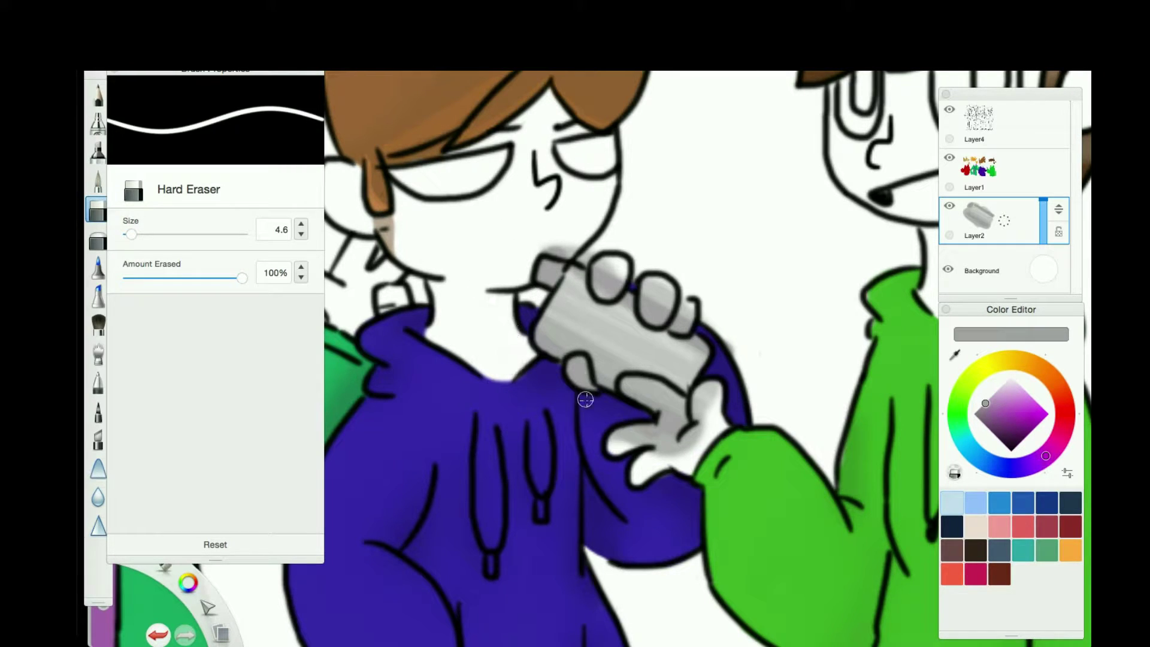
pyautogui.moveTo(656, 398); pyautogui.dragTo(706, 387)
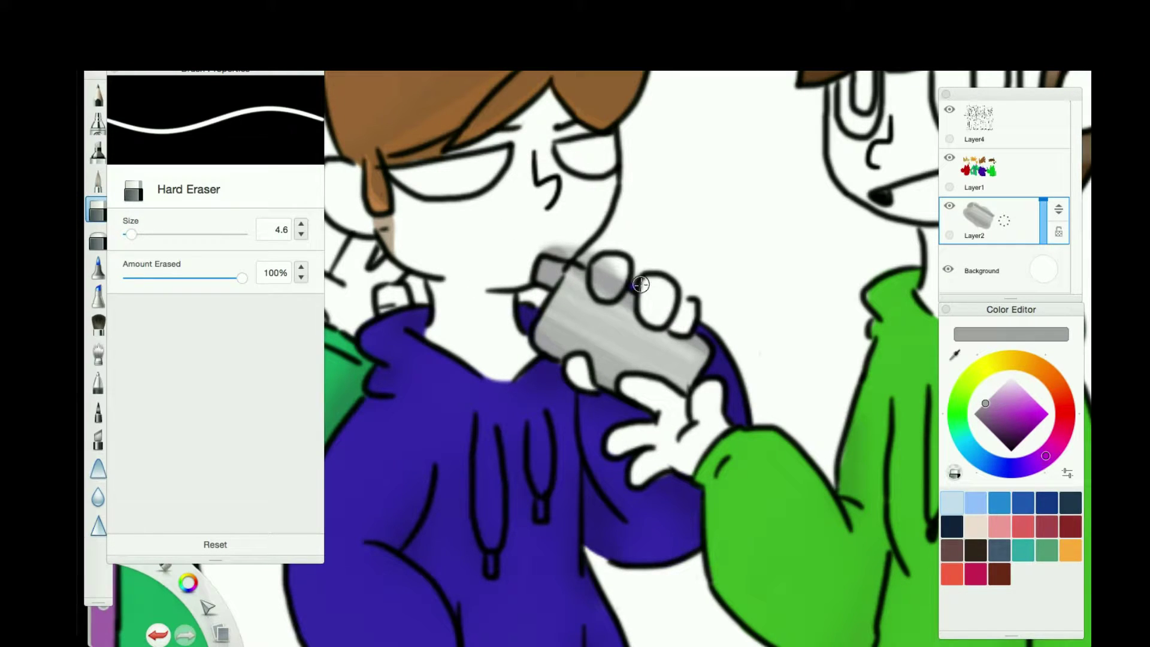
# Paint the upper parts of the second character's shoes green on a new layer with the Paintbrush at size 7.2.
pyautogui.scroll(-5, 549, 246)
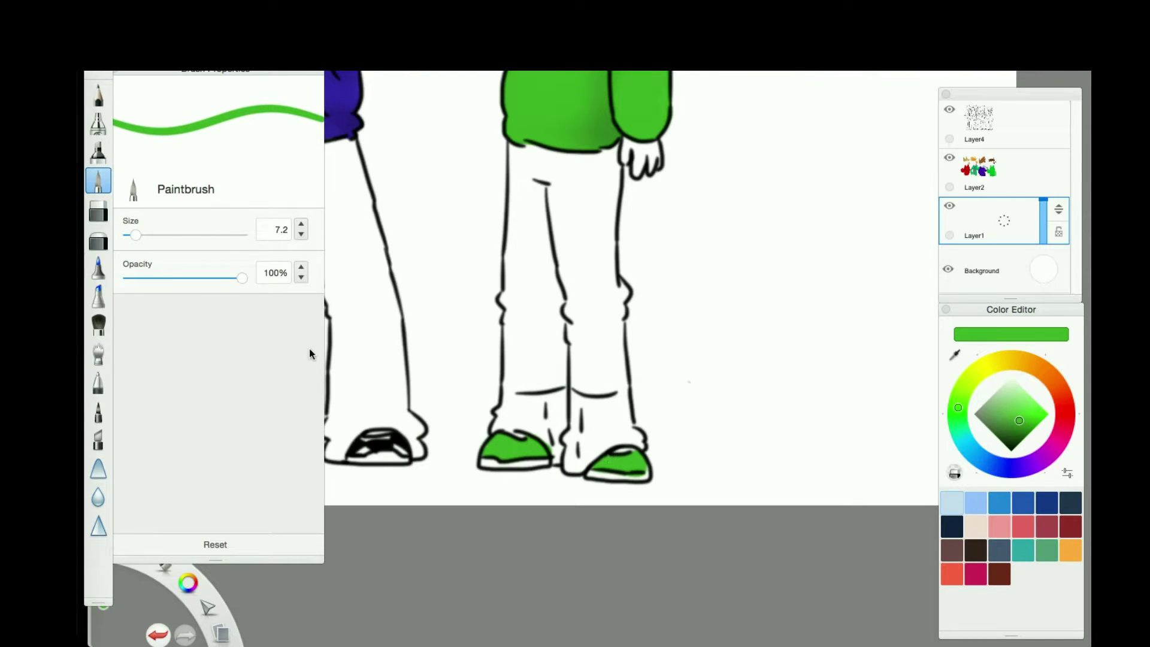
pyautogui.press('e')
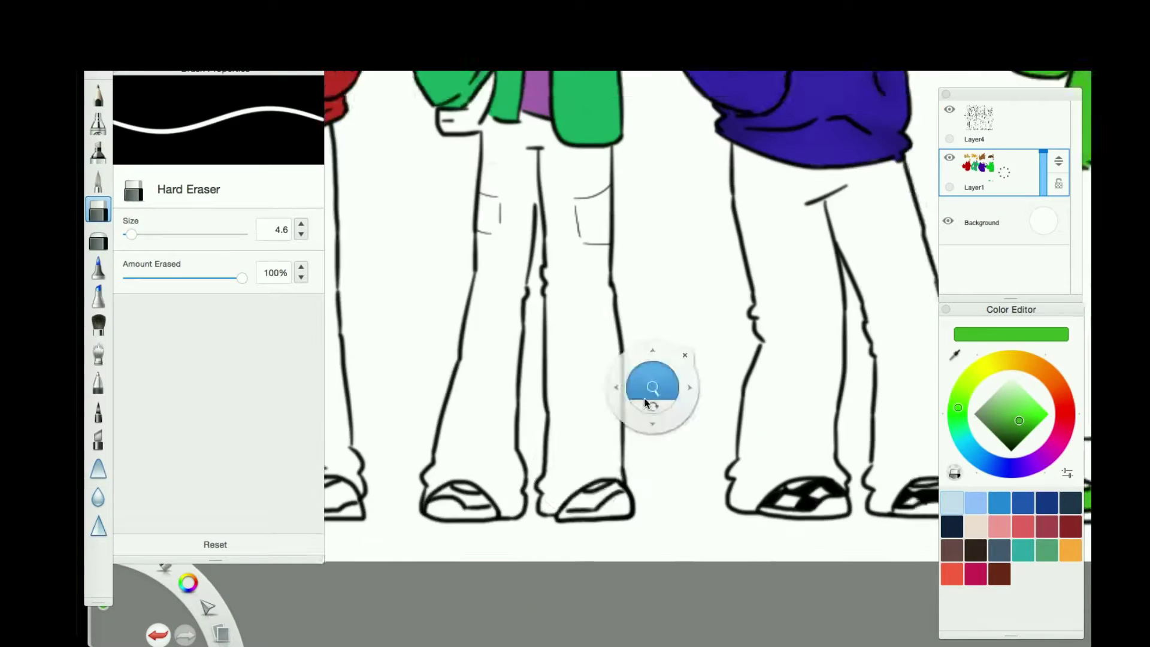
pyautogui.moveTo(649, 385)
pyautogui.mouseDown()
pyautogui.moveTo(591, 339)
pyautogui.moveTo(599, 299)
pyautogui.mouseUp()
pyautogui.press('b')
pyautogui.click(1026, 422)
pyautogui.moveTo(401, 488); pyautogui.dragTo(521, 497)
pyautogui.moveTo(676, 506); pyautogui.dragTo(796, 468)
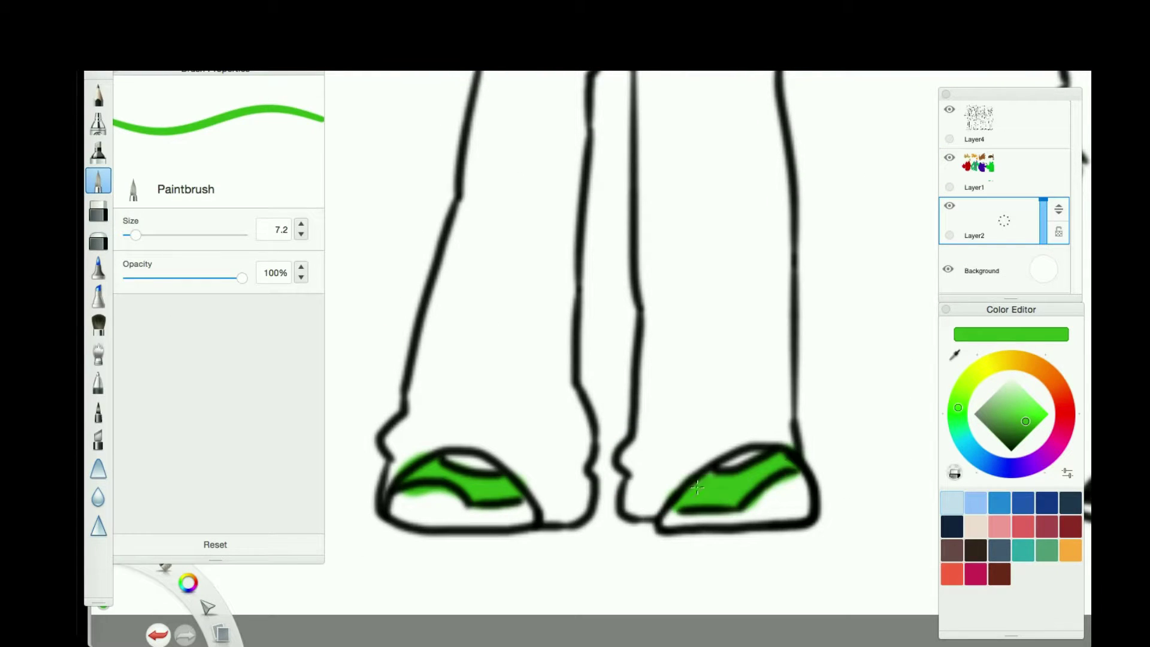
pyautogui.moveTo(682, 479); pyautogui.dragTo(715, 465)
pyautogui.press('e')
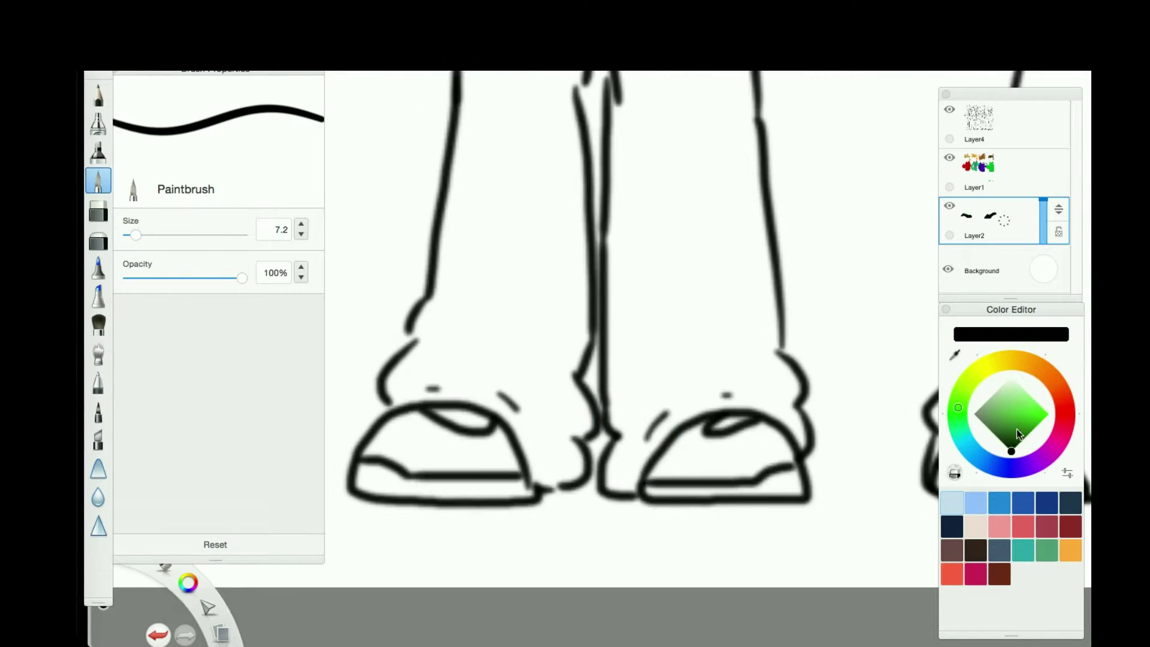
# Fill the upper parts of the first character's shoes with black using the Paintbrush at size 7.2.
pyautogui.click(1020, 428)
pyautogui.moveTo(386, 439)
pyautogui.mouseDown()
pyautogui.moveTo(421, 447)
pyautogui.moveTo(383, 419)
pyautogui.mouseUp()
pyautogui.moveTo(647, 479)
pyautogui.mouseDown()
pyautogui.moveTo(778, 455)
pyautogui.moveTo(689, 420)
pyautogui.mouseUp()
pyautogui.press('e')
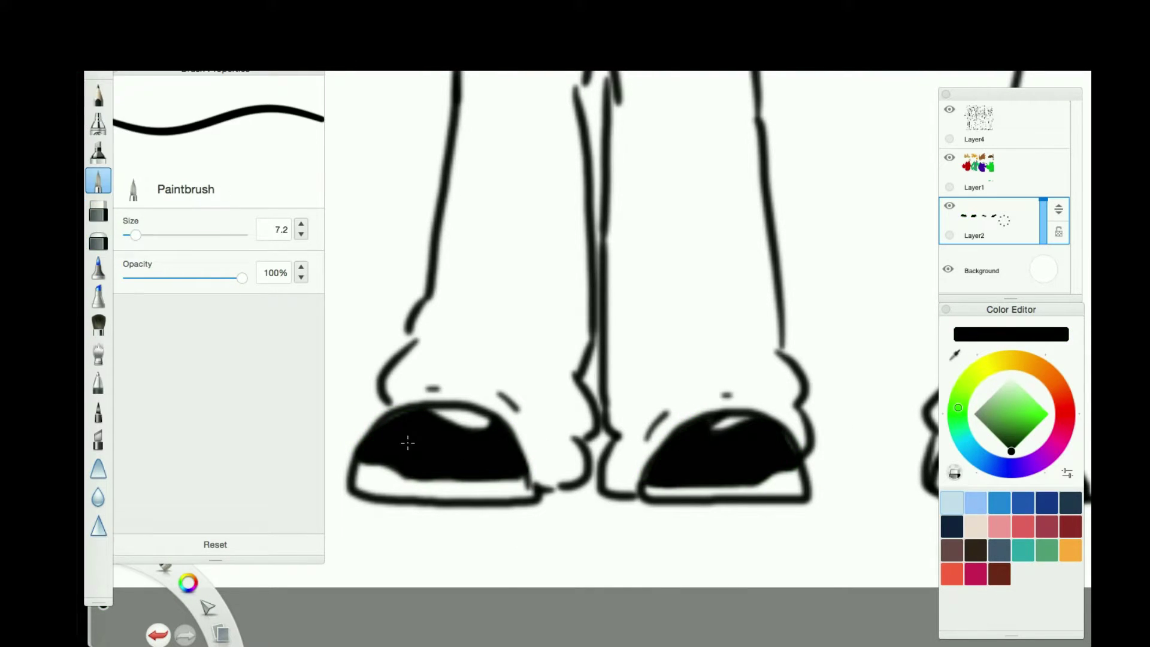
# Merge the shoe layer with the character colour layer, and switch the line art layer off and on to check the colours.
pyautogui.scroll(-5, 531, 352)
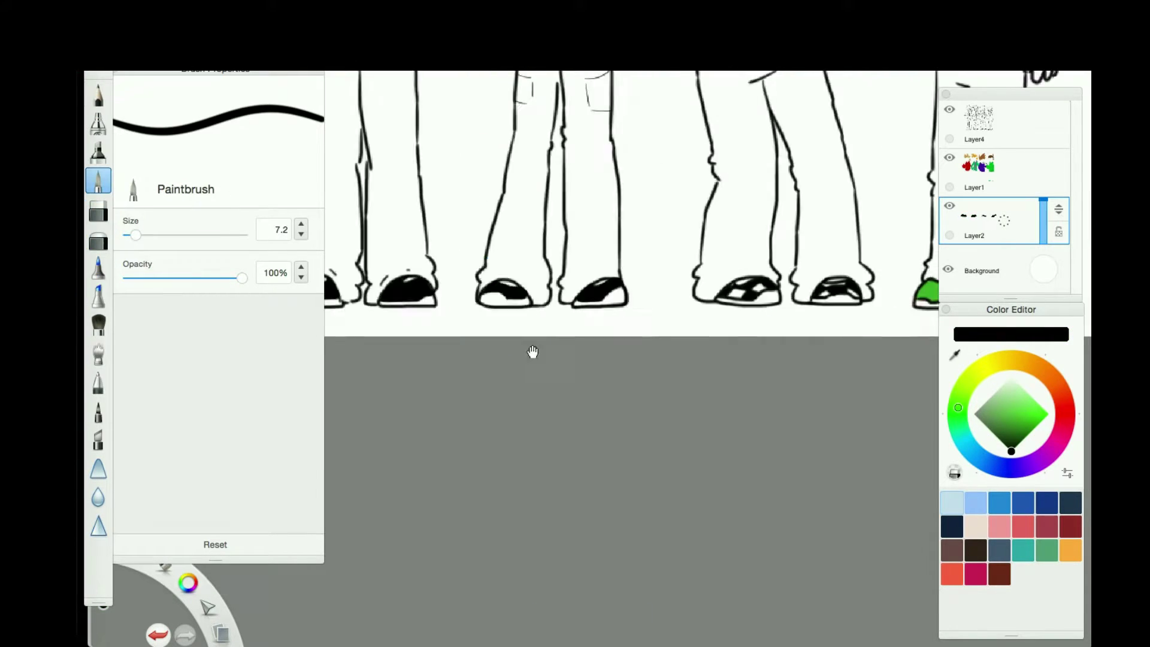
pyautogui.click(1011, 157)
pyautogui.click(948, 109)
pyautogui.click(949, 110)
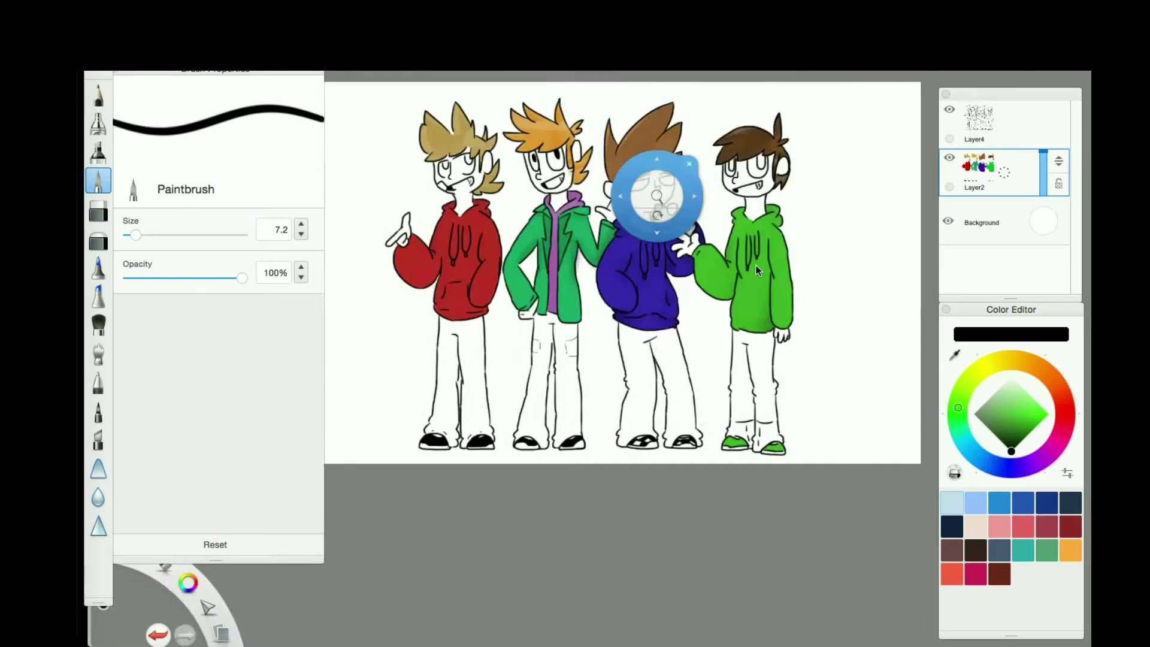
# Block in the fourth character's trousers with mustard yellow on a new bottom layer using an enlarged Paintbrush.
pyautogui.scroll(5, 599, 299)
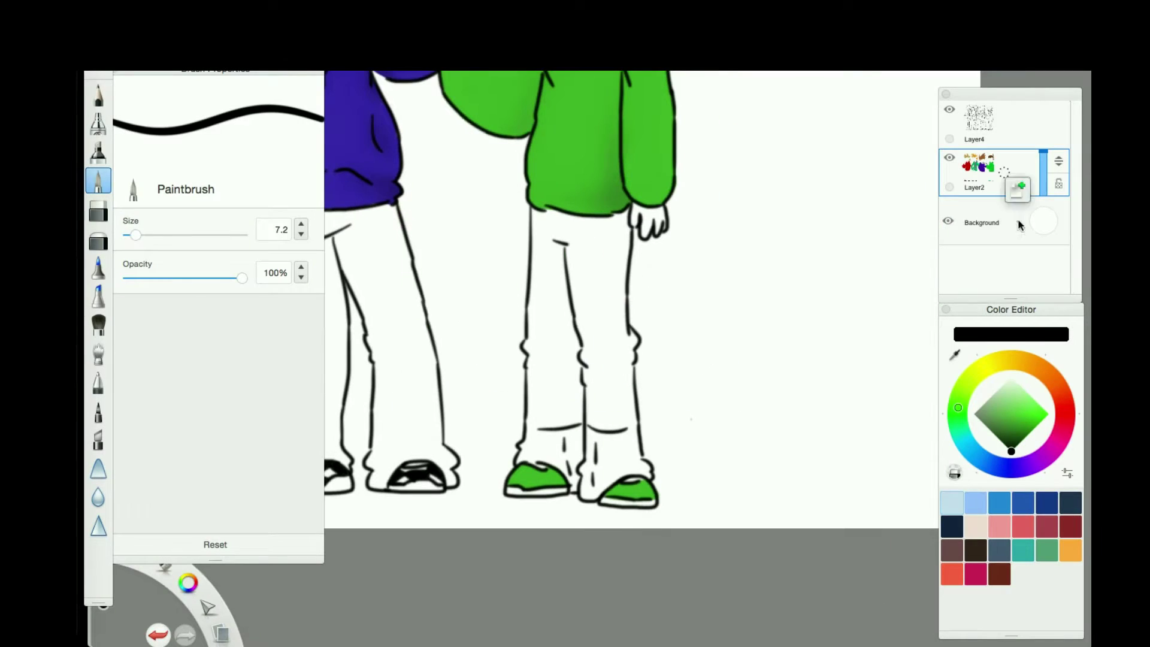
pyautogui.click(1013, 409)
pyautogui.moveTo(1013, 409); pyautogui.dragTo(1011, 413)
pyautogui.moveTo(135, 235); pyautogui.dragTo(161, 235)
pyautogui.moveTo(599, 491)
pyautogui.mouseDown()
pyautogui.moveTo(617, 456)
pyautogui.moveTo(509, 270)
pyautogui.mouseUp()
# Shade the folds of the fourth character's trousers with a darker mustard yellow using the Paintbrush at size 5.3.
pyautogui.scroll(3, 563, 329)
pyautogui.moveTo(161, 234); pyautogui.dragTo(134, 235)
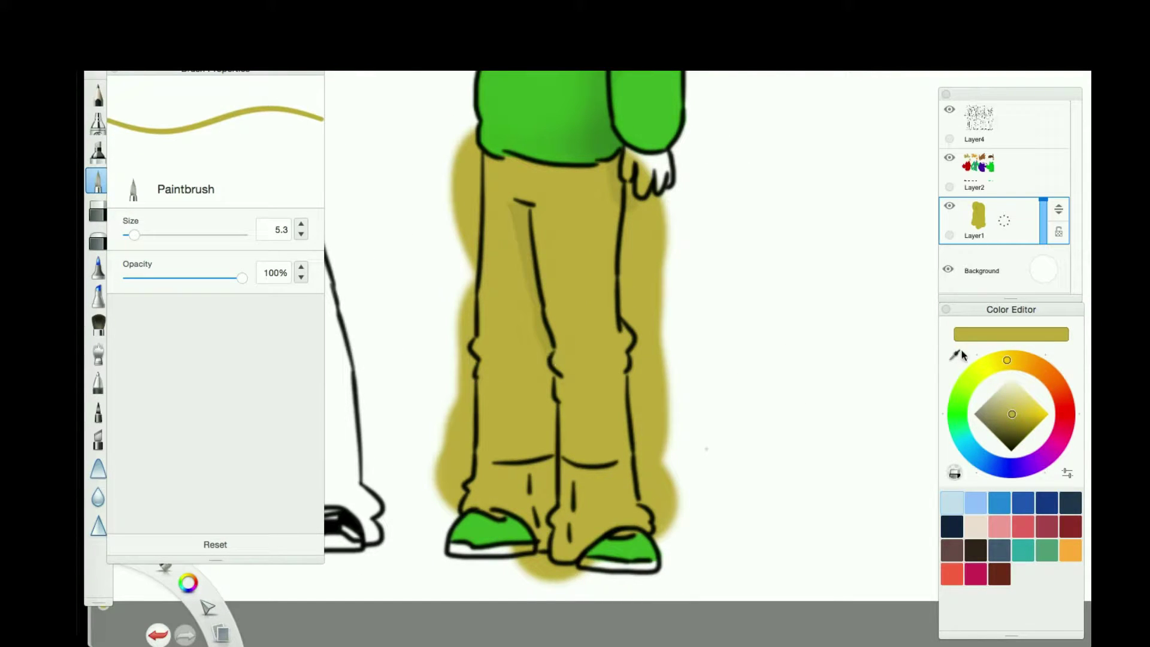
pyautogui.click(954, 354)
pyautogui.click(541, 518)
# Erase the yellow overflow around the fourth character's trousers and hand with the Hard Eraser, enlarging it to size 6.5.
pyautogui.click(97, 211)
pyautogui.moveTo(466, 297); pyautogui.dragTo(470, 204)
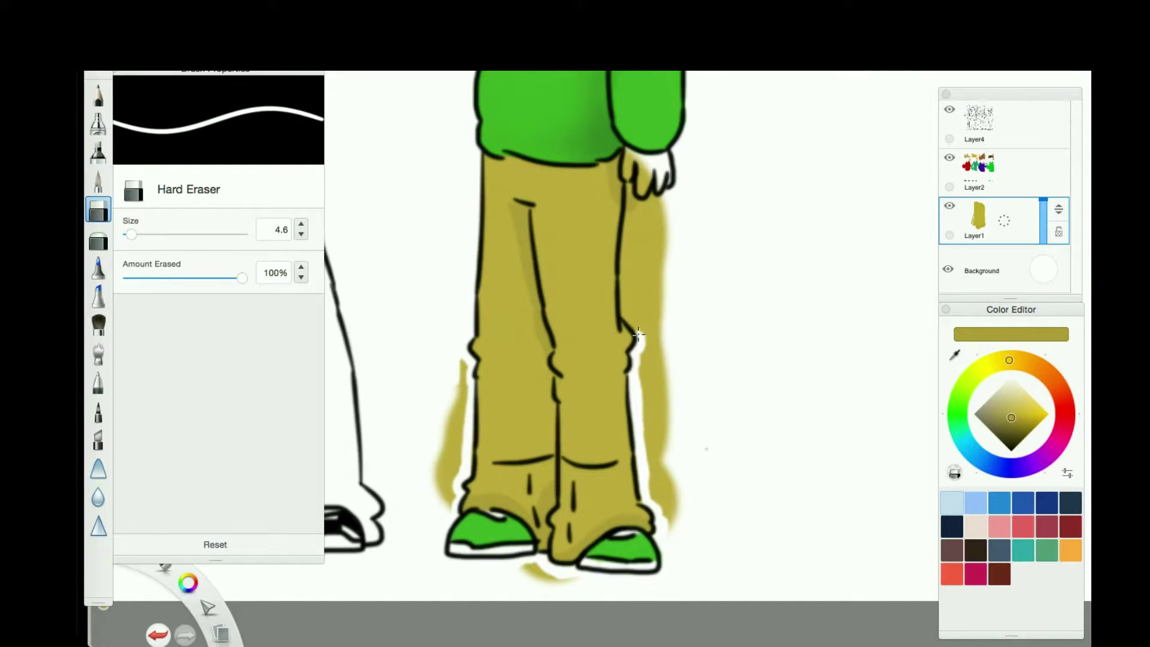
pyautogui.press(']')
pyautogui.moveTo(659, 227)
pyautogui.mouseDown()
pyautogui.moveTo(662, 285)
pyautogui.moveTo(656, 251)
pyautogui.mouseUp()
pyautogui.moveTo(653, 384); pyautogui.dragTo(668, 533)
pyautogui.moveTo(647, 335); pyautogui.dragTo(659, 458)
pyautogui.moveTo(521, 572); pyautogui.dragTo(572, 575)
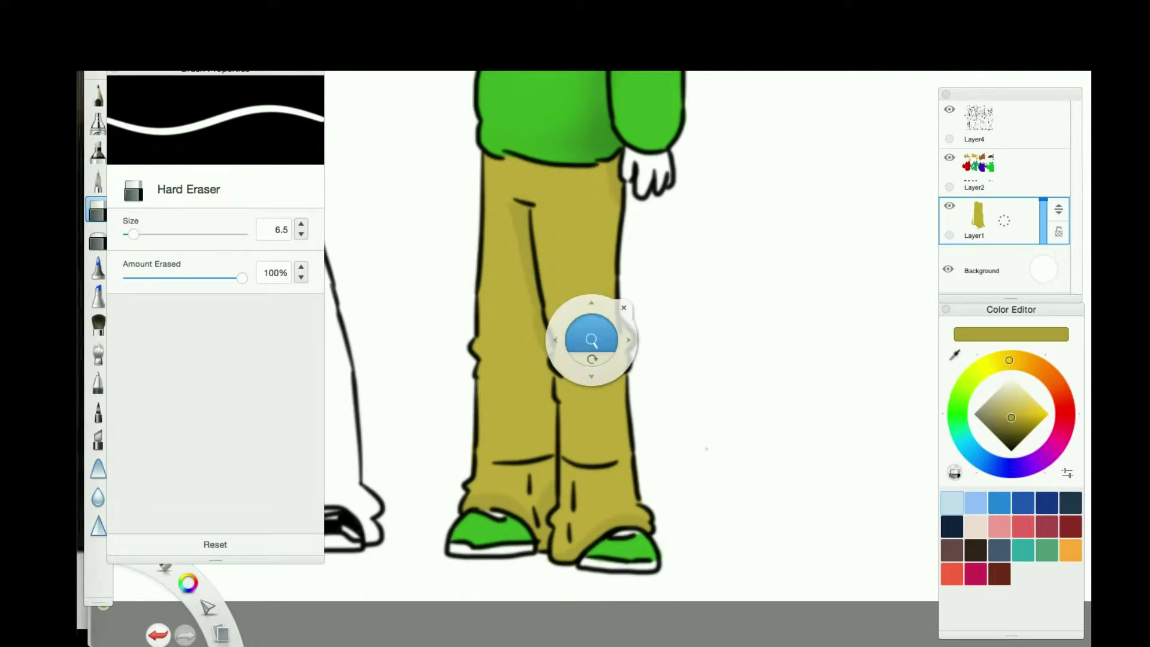
# Fill the third character's trousers with dark slate blue on a new layer, and shade them in a darker tone with a smaller brush.
pyautogui.moveTo(590, 333); pyautogui.dragTo(872, 333)
pyautogui.moveTo(482, 446)
pyautogui.mouseDown()
pyautogui.moveTo(419, 360)
pyautogui.moveTo(658, 360)
pyautogui.moveTo(689, 539)
pyautogui.mouseUp()
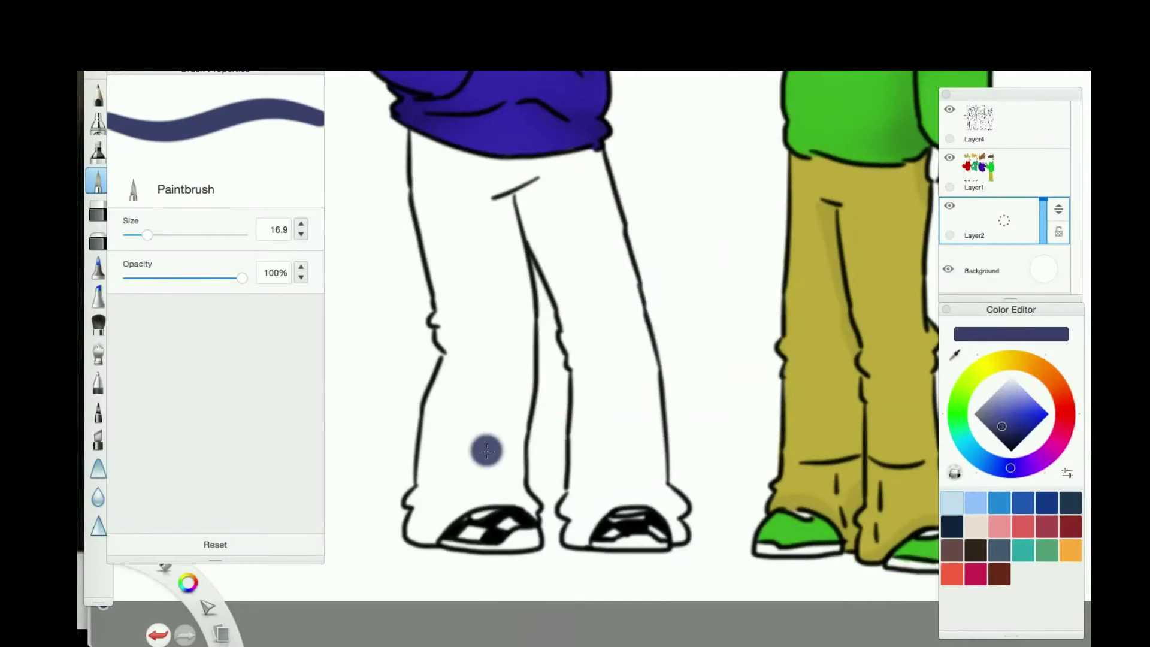
pyautogui.click(1006, 431)
pyautogui.moveTo(146, 235); pyautogui.dragTo(128, 236)
pyautogui.hotkey('ctrl', 'z')
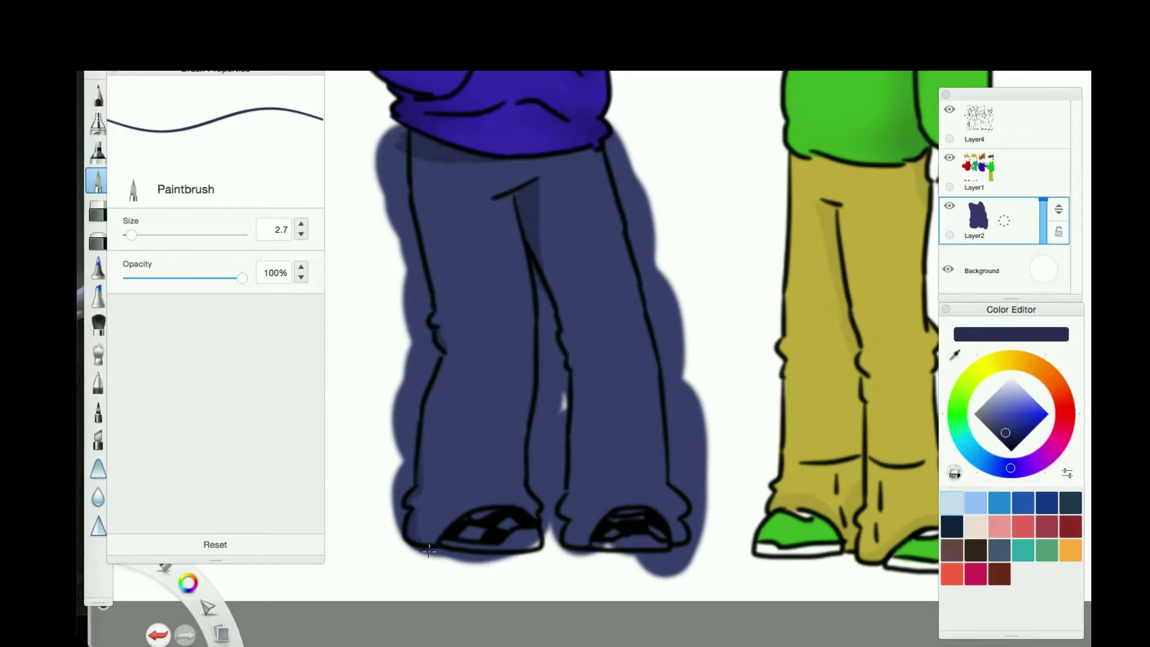
# Erase the dark blue covering the third character's shoes and the outer trouser edges with the Hard Eraser at size 6.5.
pyautogui.press('e')
pyautogui.moveTo(389, 230); pyautogui.dragTo(384, 123)
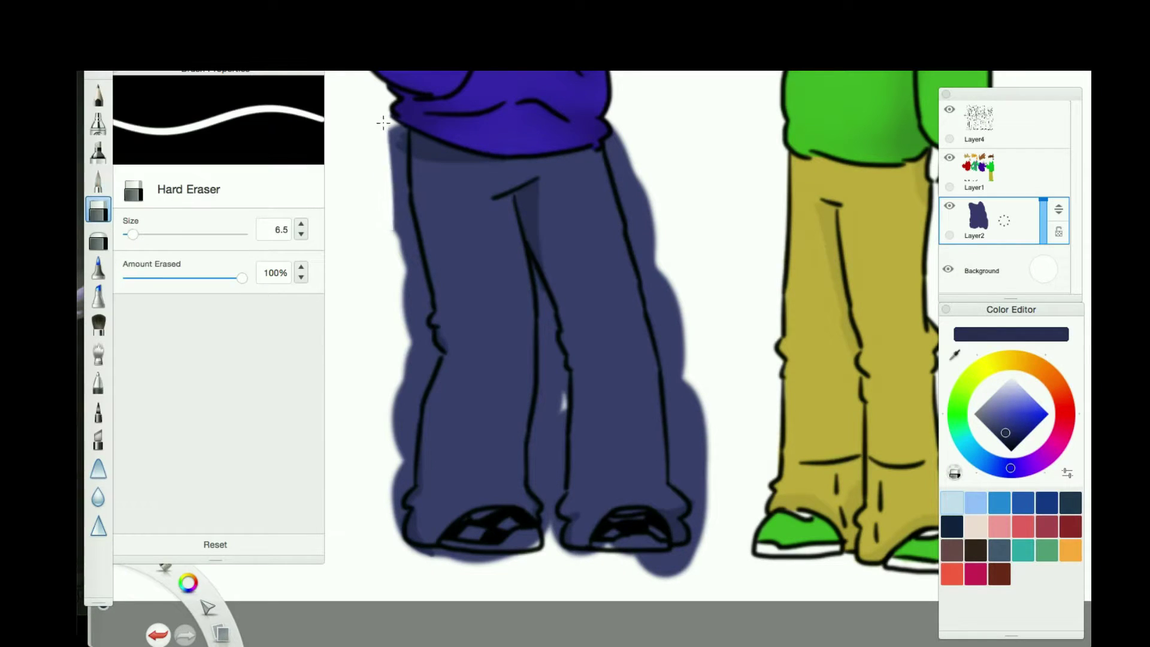
pyautogui.moveTo(453, 535); pyautogui.dragTo(518, 554)
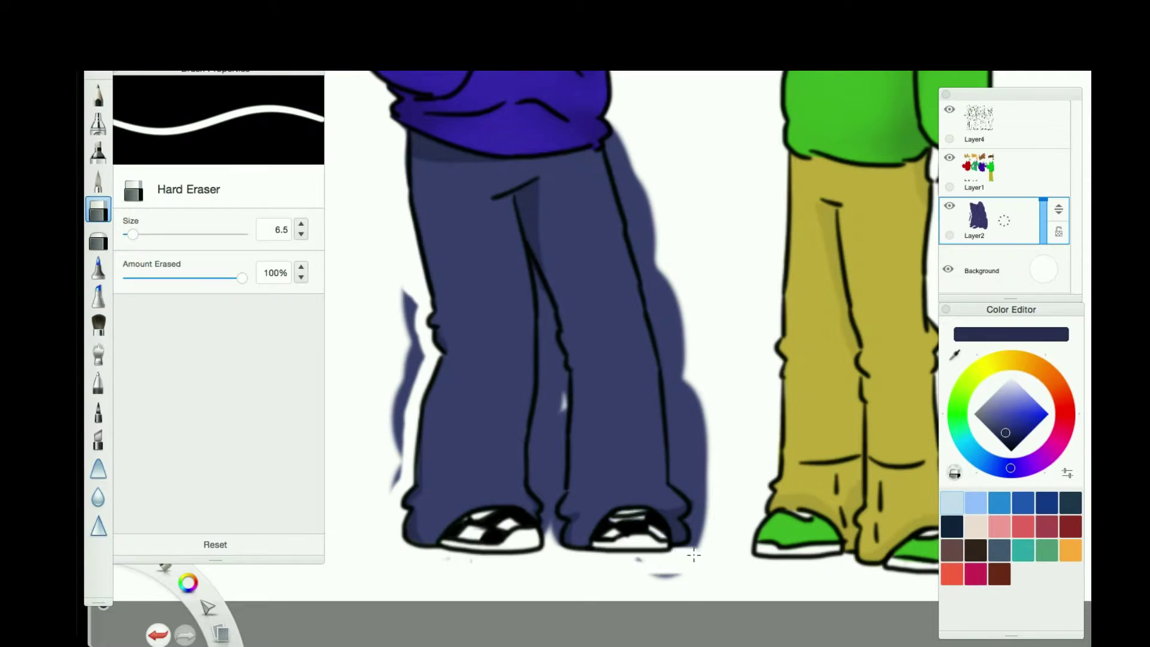
pyautogui.hotkey('ctrl', 'z')
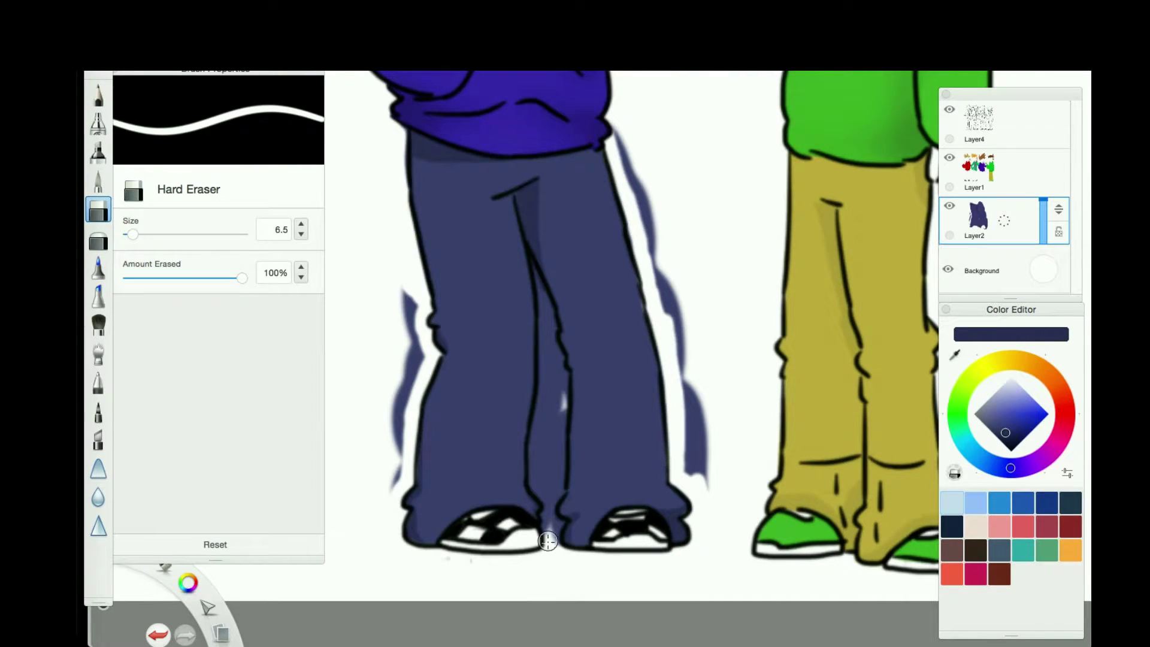
# Erase the blue between the trouser legs at size 2.6, clear the outer remnants, and merge the trouser layer with the colour layer.
pyautogui.press('[')
pyautogui.press('[')
pyautogui.press('[')
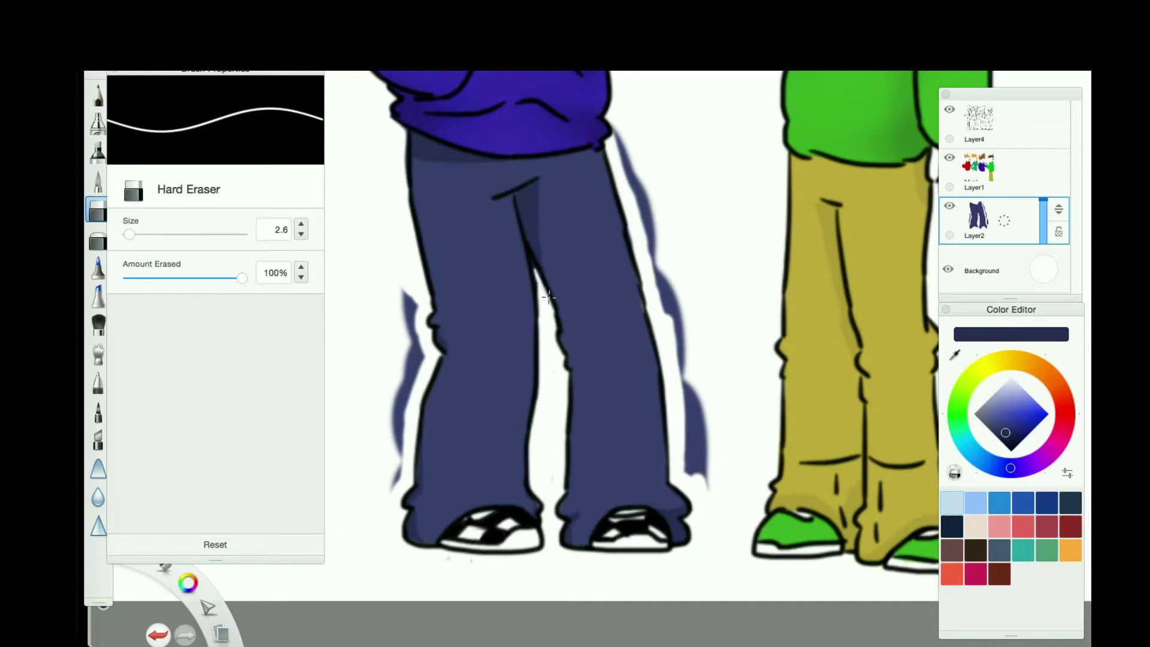
pyautogui.moveTo(396, 467); pyautogui.dragTo(418, 341)
pyautogui.moveTo(706, 479)
pyautogui.mouseDown()
pyautogui.moveTo(659, 251)
pyautogui.moveTo(617, 132)
pyautogui.mouseUp()
pyautogui.press('e')
pyautogui.moveTo(976, 174)
pyautogui.mouseDown()
pyautogui.moveTo(1000, 229)
pyautogui.moveTo(995, 215)
pyautogui.mouseUp()
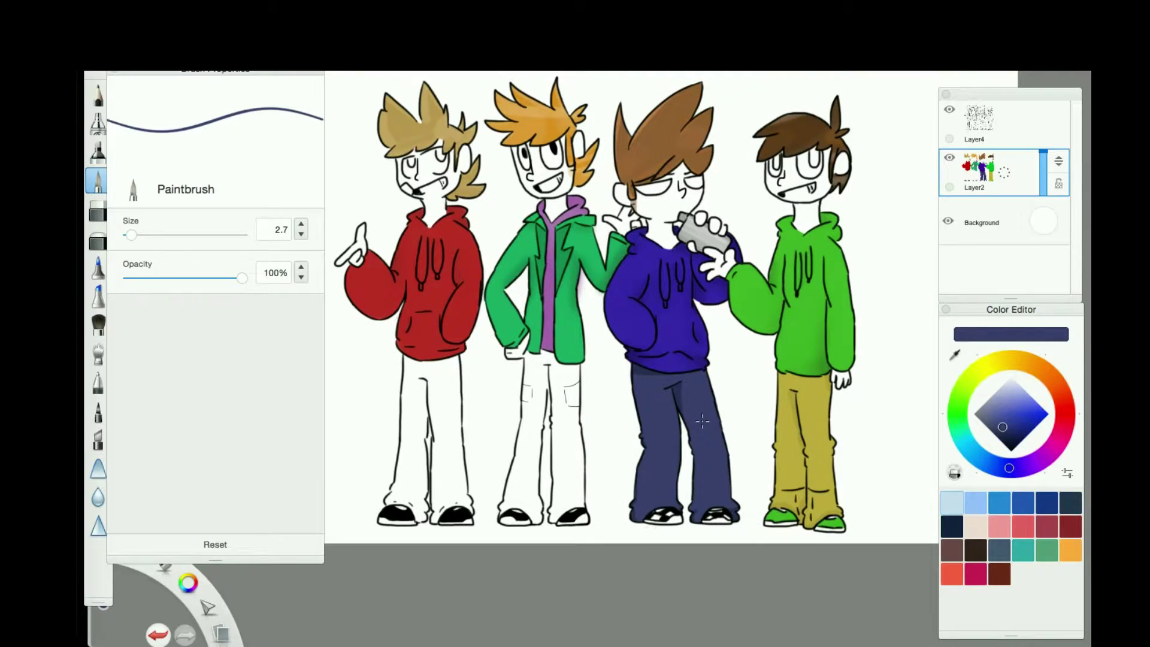
# Write a text layer note saying it's like 12.20 am, Tom is shorter than everyone else, and multi-character fan art is hateful to make.
pyautogui.write('Fuck I just realized tha')
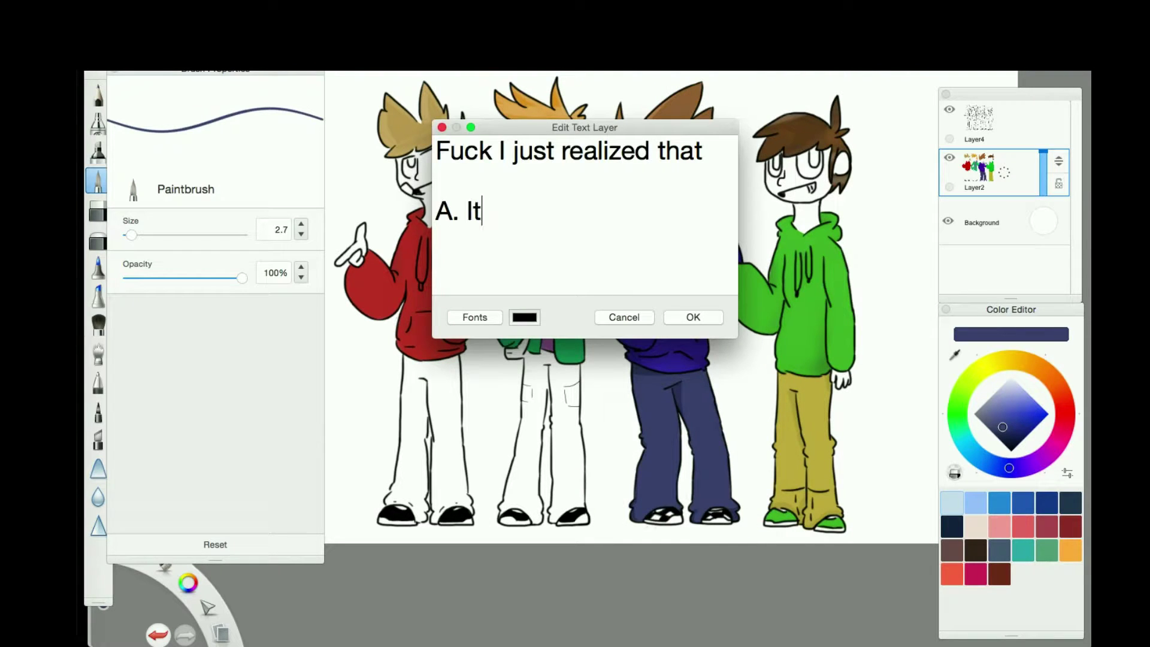
pyautogui.write('t now')
pyautogui.press('Return')
pyautogui.press('Return')
pyautogui.write('and B. that Tom is sho')
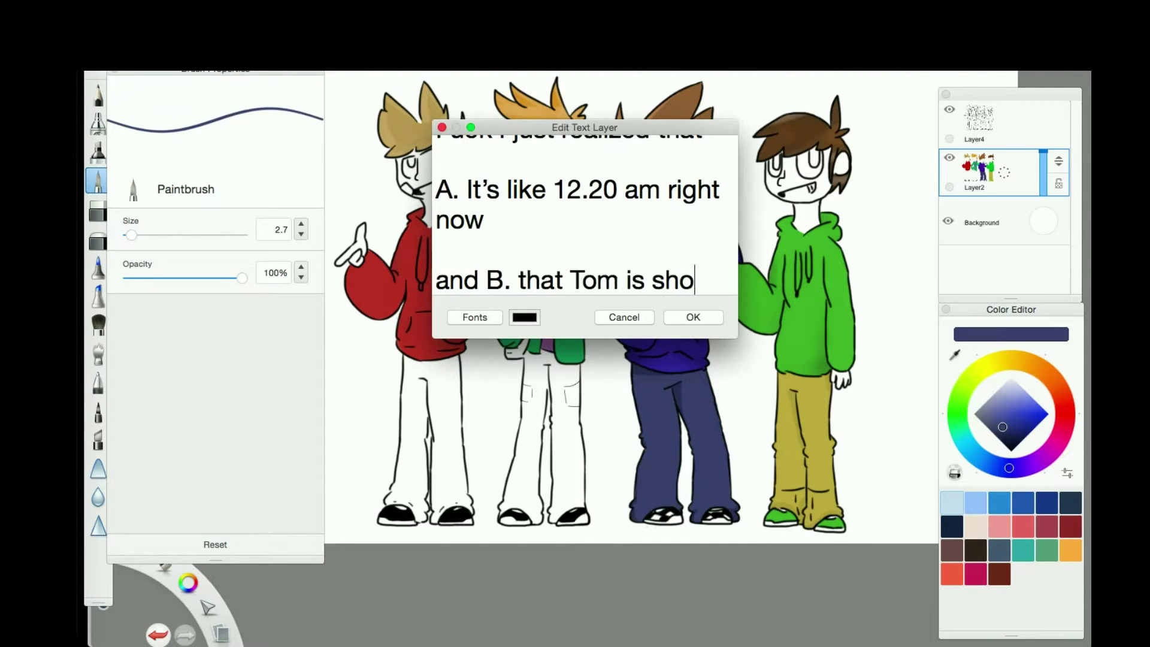
pyautogui.write('rter than everyone else, and I think he’s like… just as ta')
pyautogui.press('BackSpace')
pyautogui.write('tall/// Fuck I hate making fan art with multiple characters…')
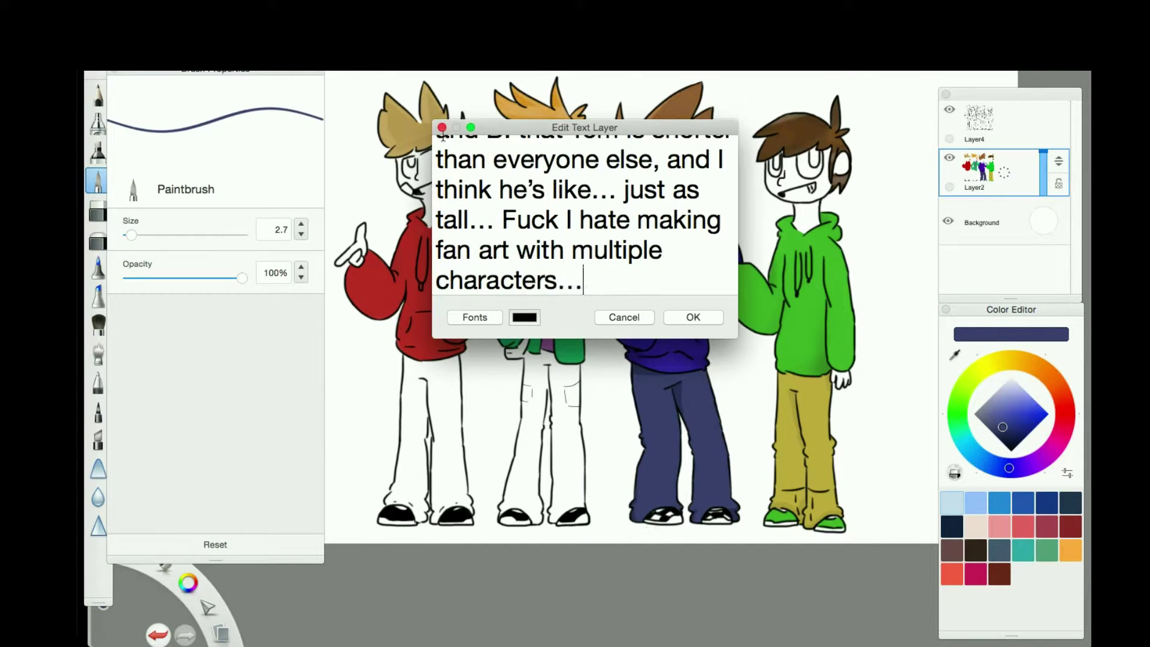
pyautogui.press('Return')
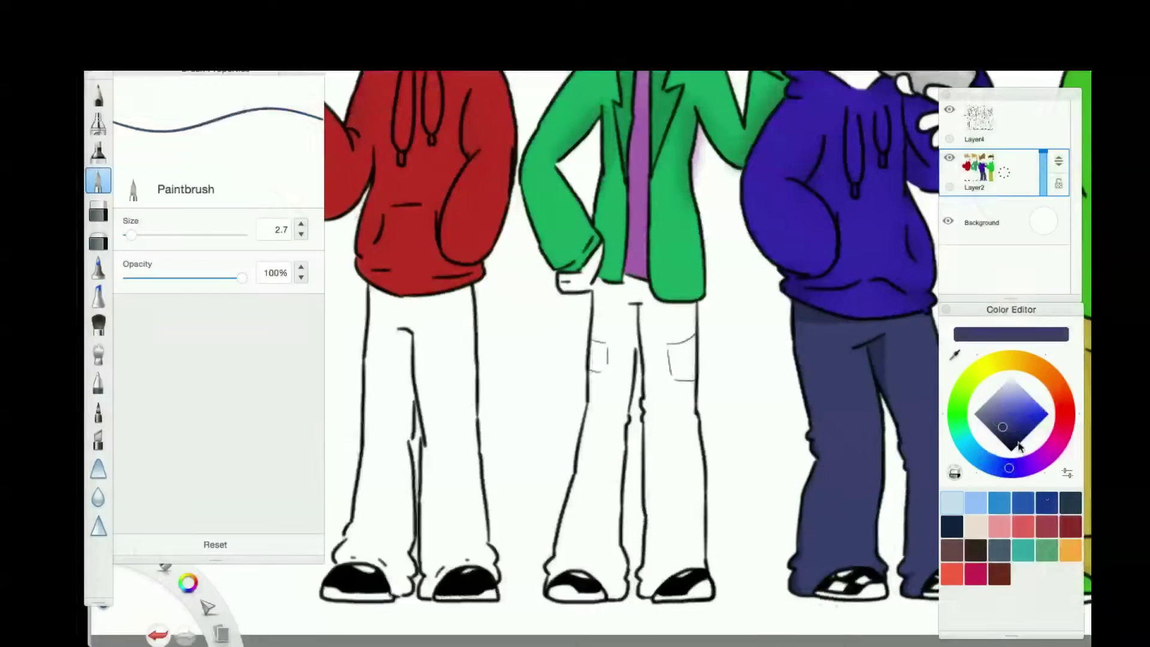
# Fill the second character's trousers with medium blue on a new layer, using a larger Paintbrush.
pyautogui.click(999, 502)
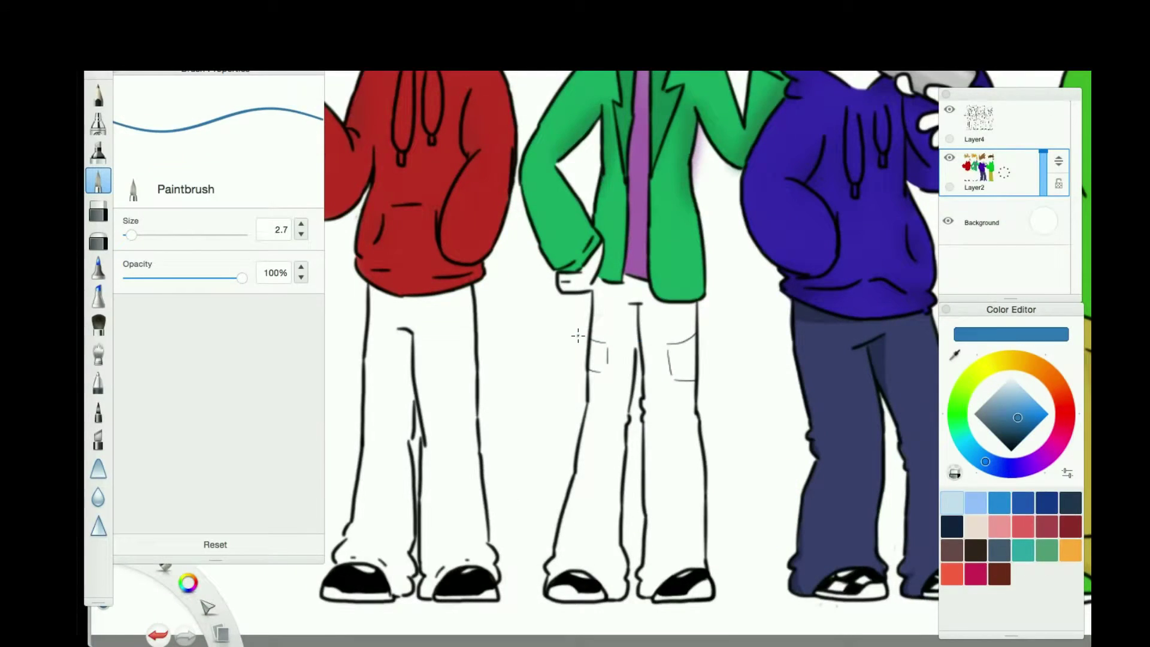
pyautogui.hotkey('ctrl', 'shift', 'n')
pyautogui.moveTo(131, 234); pyautogui.dragTo(144, 235)
pyautogui.moveTo(569, 539)
pyautogui.mouseDown()
pyautogui.moveTo(565, 552)
pyautogui.moveTo(620, 328)
pyautogui.moveTo(701, 575)
pyautogui.moveTo(680, 479)
pyautogui.mouseUp()
# Shade the second character's trousers in a slightly darker blue with the Paintbrush at size 3.3.
pyautogui.scroll(5, 609, 307)
pyautogui.click(1020, 426)
pyautogui.press('[')
pyautogui.press('[')
pyautogui.press('[')
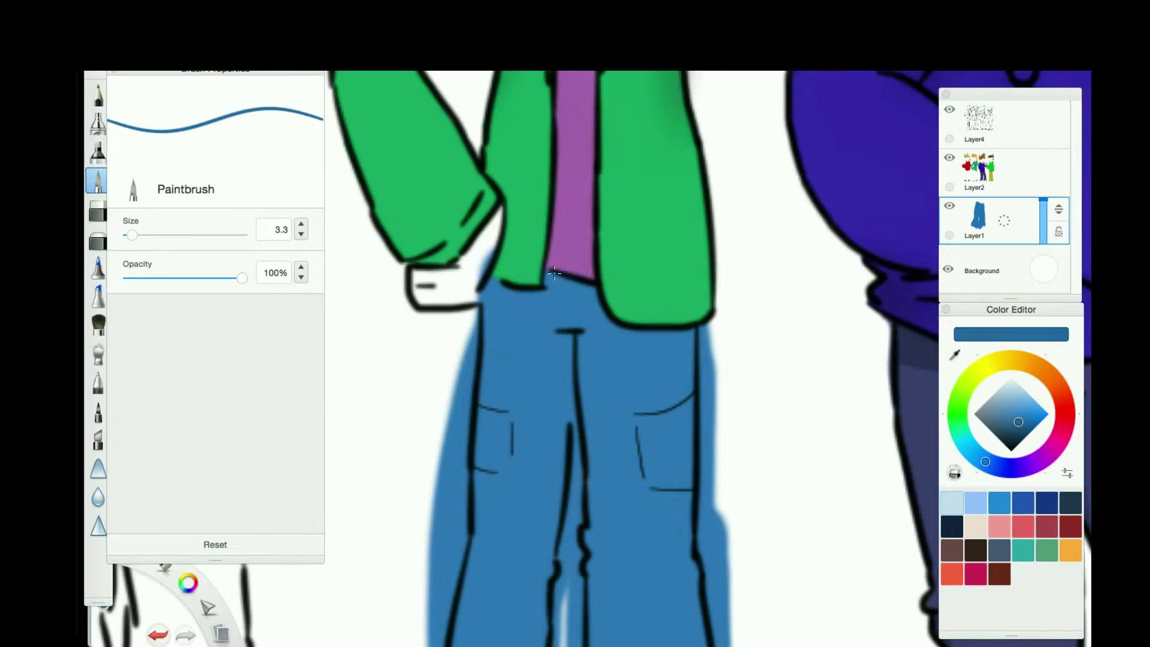
pyautogui.scroll(-6, 501, 279)
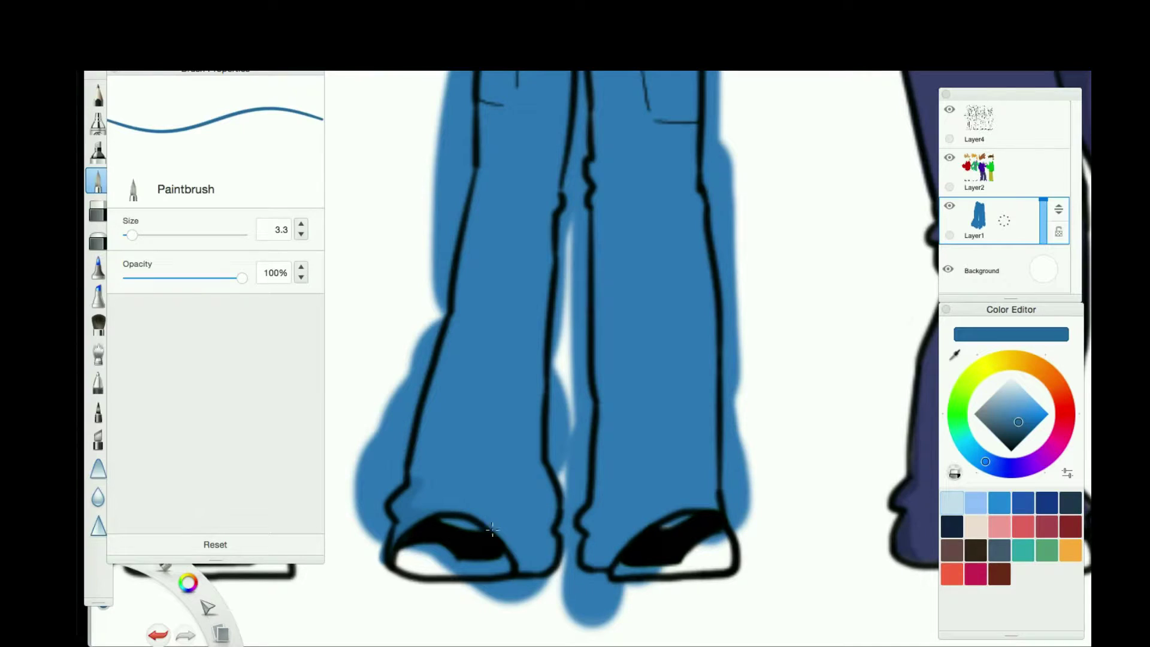
# Erase the blue over the second character's hand, left trouser edge and shoes with the Hard Eraser at size 5.9.
pyautogui.press('e')
pyautogui.scroll(5, 514, 317)
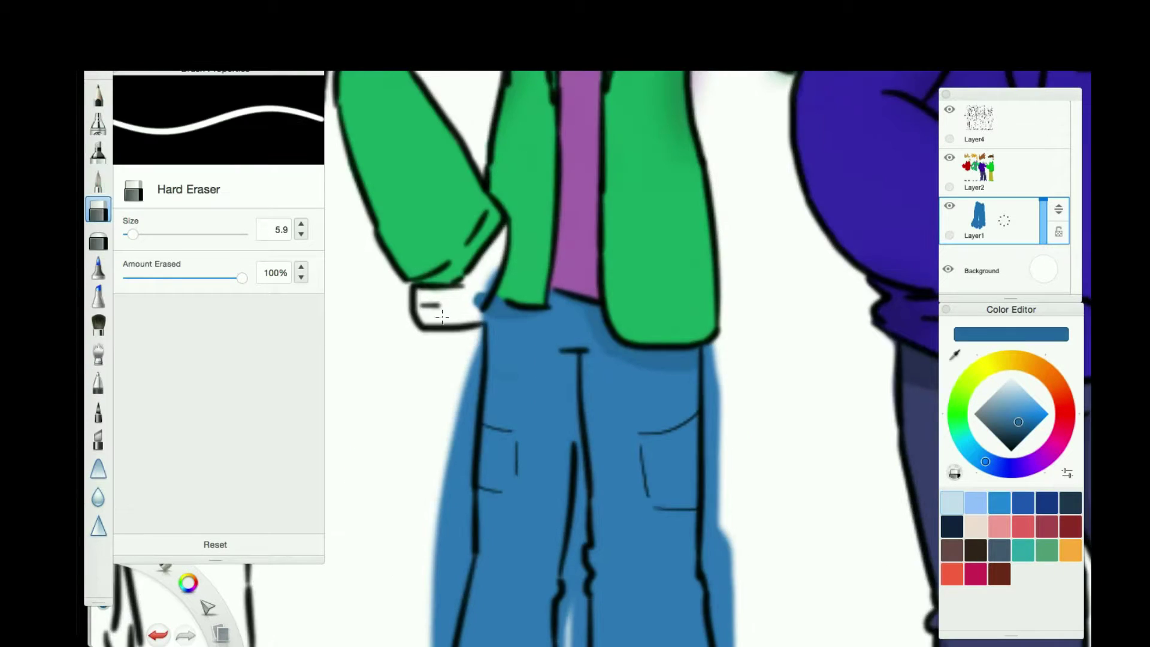
pyautogui.moveTo(479, 473)
pyautogui.mouseDown()
pyautogui.moveTo(514, 317)
pyautogui.moveTo(479, 413)
pyautogui.mouseUp()
pyautogui.scroll(-5, 479, 413)
pyautogui.moveTo(437, 491)
pyautogui.mouseDown()
pyautogui.moveTo(419, 413)
pyautogui.moveTo(441, 318)
pyautogui.mouseUp()
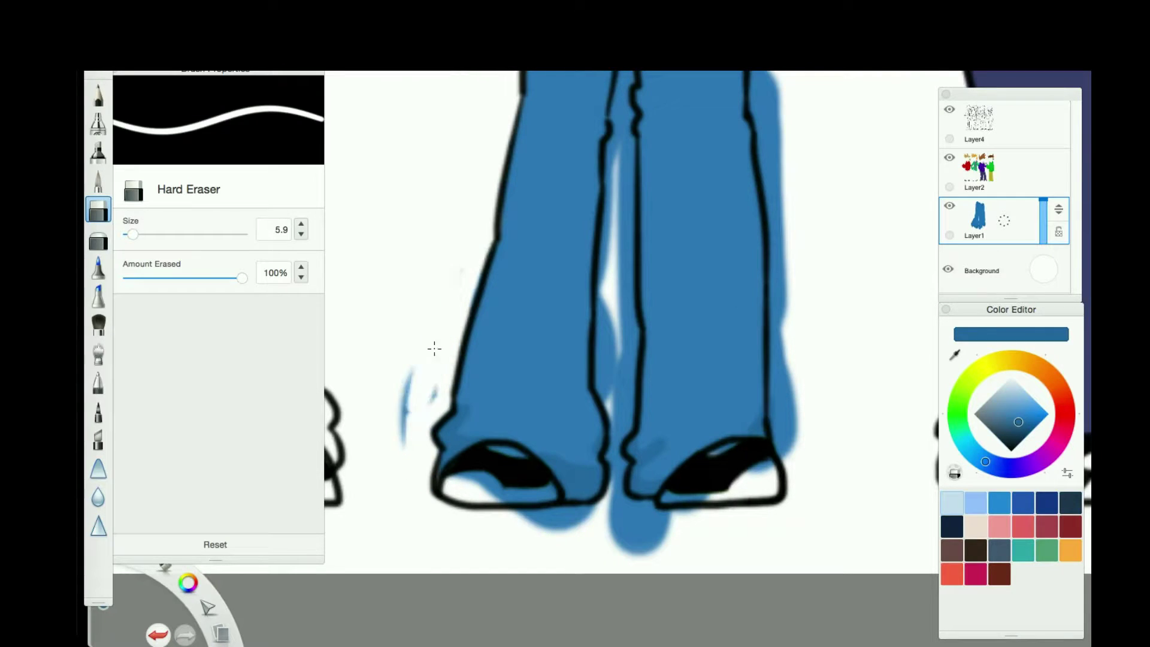
pyautogui.moveTo(530, 502); pyautogui.dragTo(601, 542)
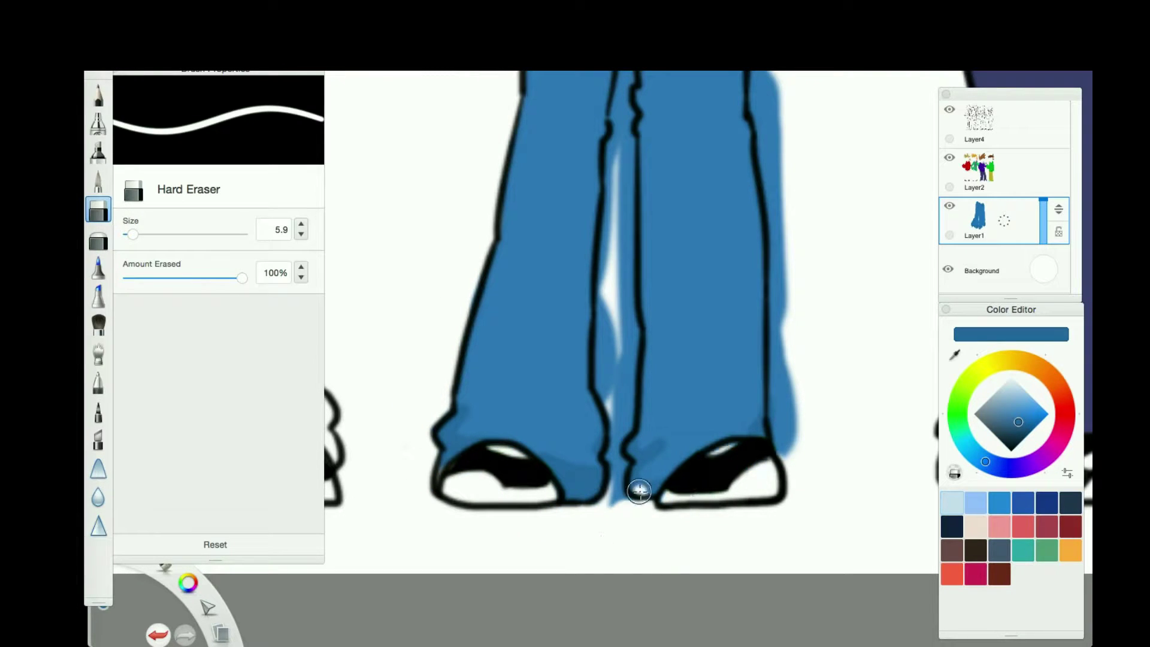
# Erase the blue between the second character's legs and along the outer edge, and merge the trouser layer with the colour layer.
pyautogui.moveTo(615, 455)
pyautogui.mouseDown()
pyautogui.moveTo(626, 375)
pyautogui.moveTo(618, 384)
pyautogui.moveTo(604, 326)
pyautogui.moveTo(625, 245)
pyautogui.moveTo(617, 129)
pyautogui.mouseUp()
pyautogui.moveTo(788, 458); pyautogui.dragTo(772, 243)
pyautogui.scroll(5, 621, 358)
pyautogui.scroll(1, 621, 358)
pyautogui.moveTo(688, 506)
pyautogui.mouseDown()
pyautogui.moveTo(665, 144)
pyautogui.moveTo(659, 300)
pyautogui.mouseUp()
pyautogui.moveTo(132, 235); pyautogui.dragTo(130, 234)
pyautogui.scroll(-5, 407, 232)
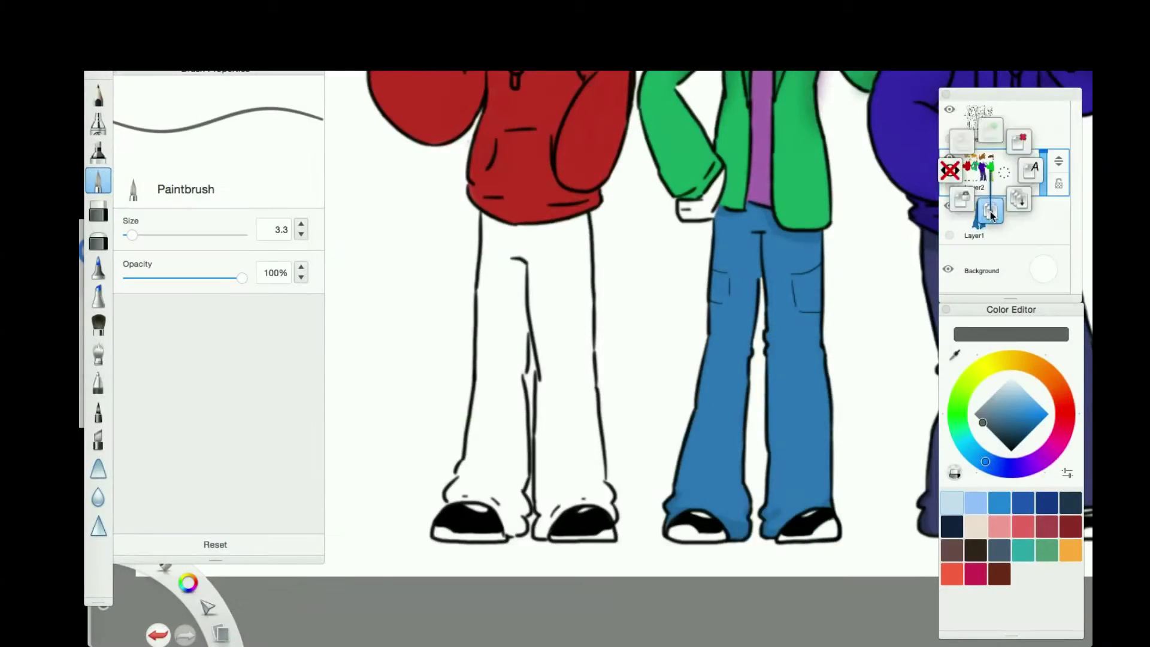
pyautogui.click(990, 213)
# Fill the first character's trousers with grey on a new layer at size 22.1, and shade them darker at size 2.7.
pyautogui.moveTo(455, 509)
pyautogui.mouseDown()
pyautogui.moveTo(617, 251)
pyautogui.moveTo(455, 299)
pyautogui.mouseUp()
pyautogui.click(989, 429)
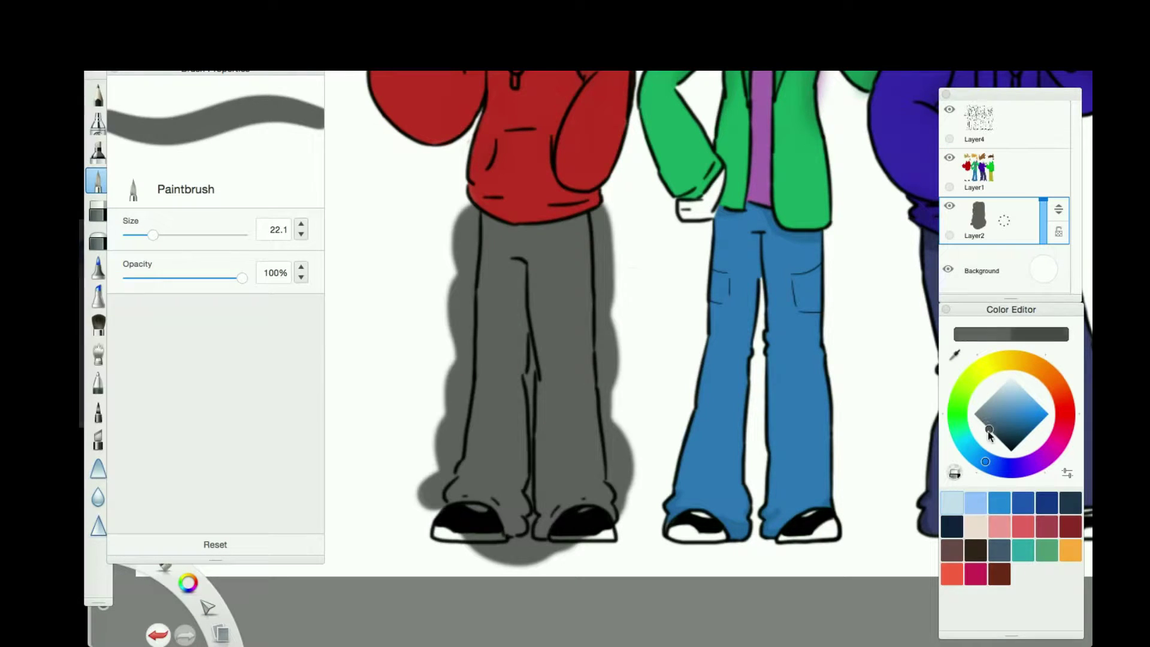
pyautogui.press('[')
pyautogui.press('[')
pyautogui.press('[')
pyautogui.press('[')
pyautogui.press('[')
pyautogui.press('[')
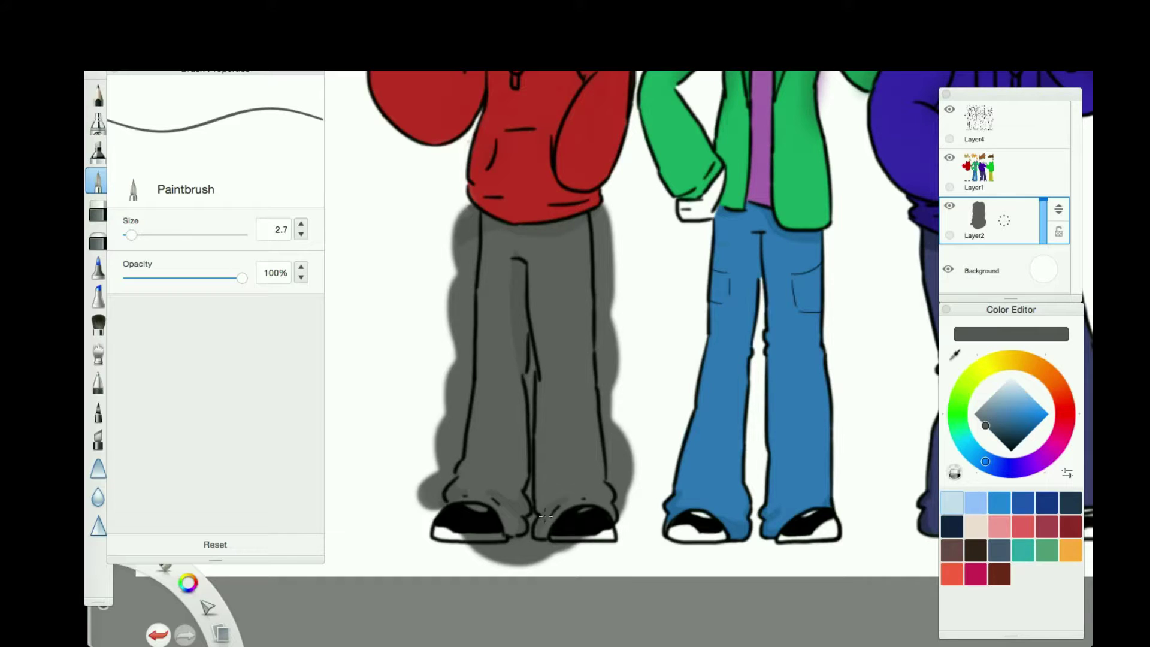
# Erase the grey around the first character's trouser edges and shoes with the Hard Eraser at size 6.5.
pyautogui.scroll(3, 660, 171)
pyautogui.press('e')
pyautogui.press(']')
pyautogui.press(']')
pyautogui.press(']')
pyautogui.moveTo(612, 378)
pyautogui.mouseDown()
pyautogui.moveTo(608, 288)
pyautogui.moveTo(612, 456)
pyautogui.mouseUp()
pyautogui.moveTo(585, 590); pyautogui.dragTo(593, 446)
pyautogui.moveTo(717, 384); pyautogui.dragTo(523, 281)
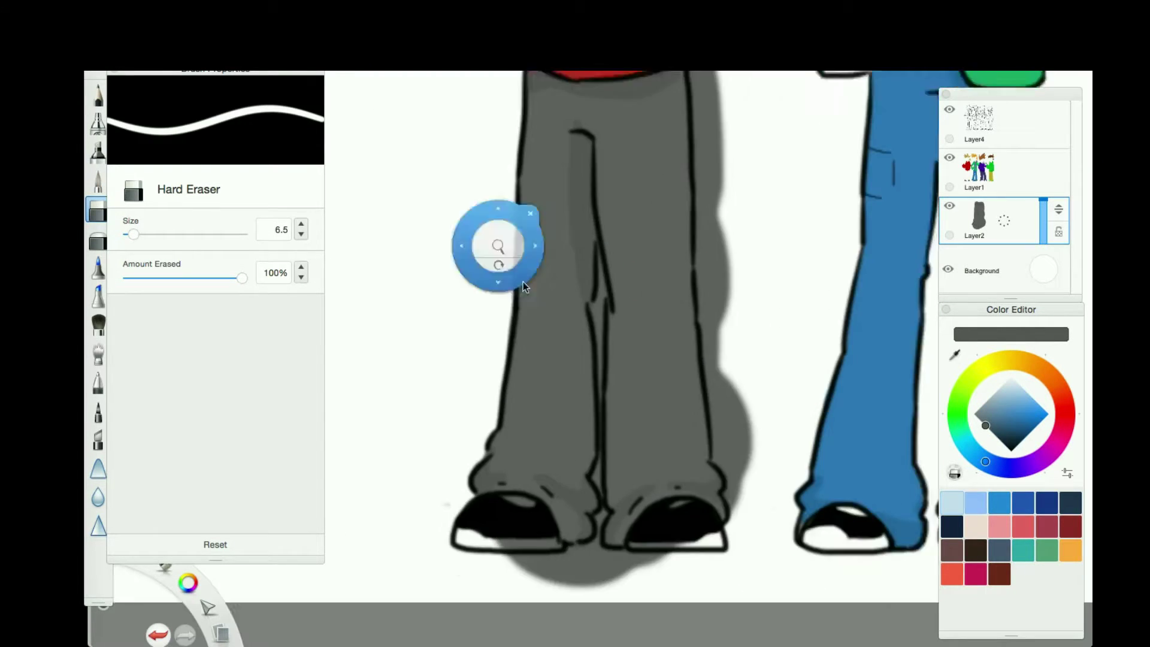
pyautogui.moveTo(434, 530); pyautogui.dragTo(472, 556)
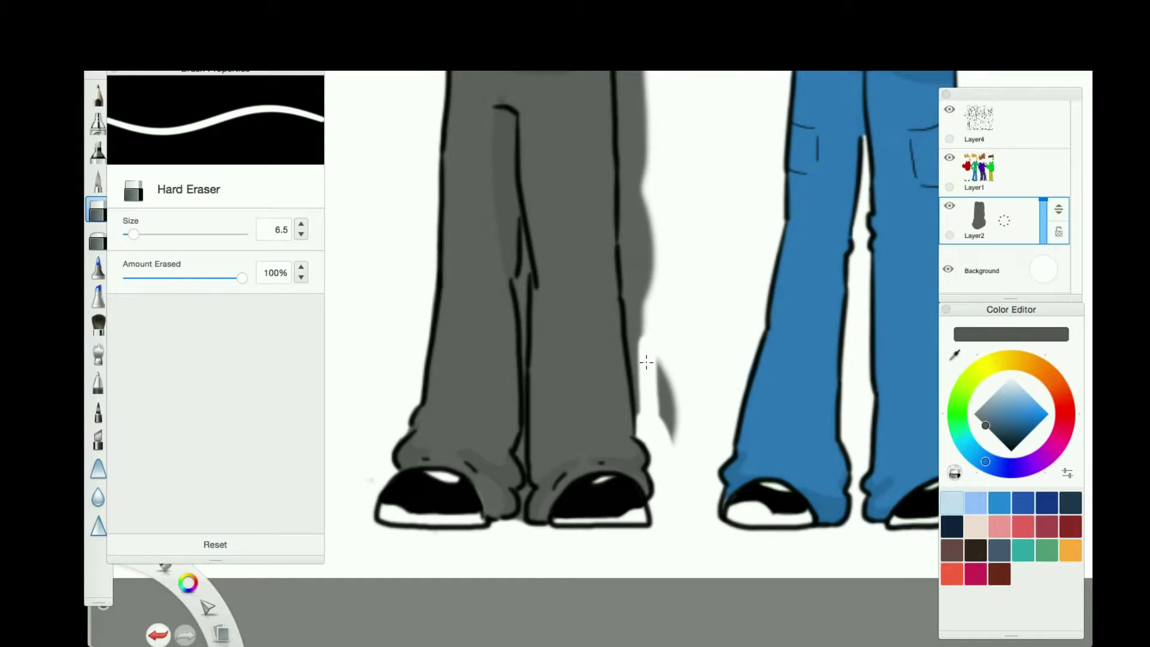
pyautogui.moveTo(648, 342); pyautogui.dragTo(665, 443)
# Erase the grey between the first character's trouser legs with the Hard Eraser at size 3.3.
pyautogui.scroll(-3, 584, 371)
pyautogui.scroll(3, 556, 376)
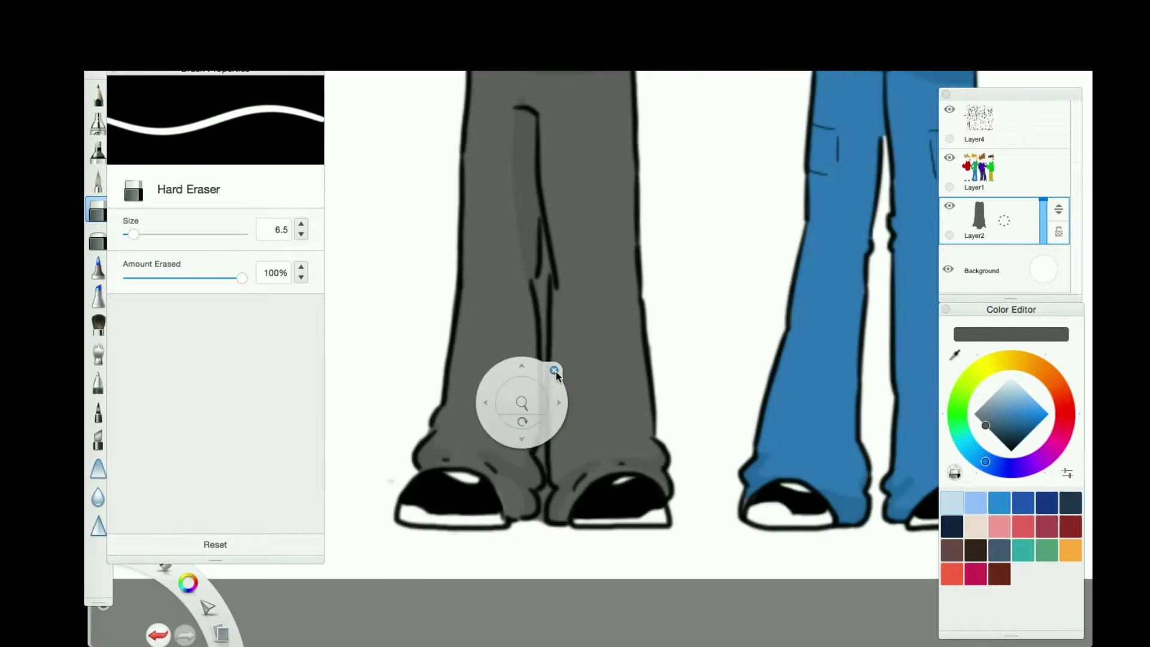
pyautogui.click(555, 371)
pyautogui.press('[')
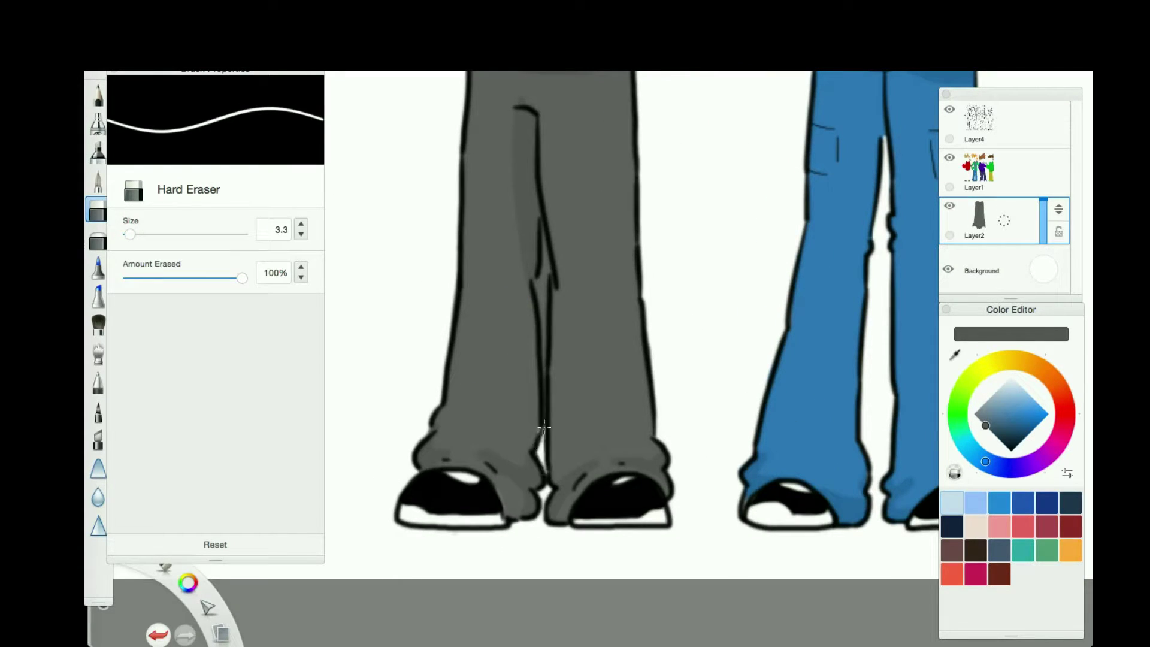
pyautogui.press('e')
# Paint the first character's pupils blue on a new layer beneath the colour layer.
pyautogui.scroll(-3, 548, 250)
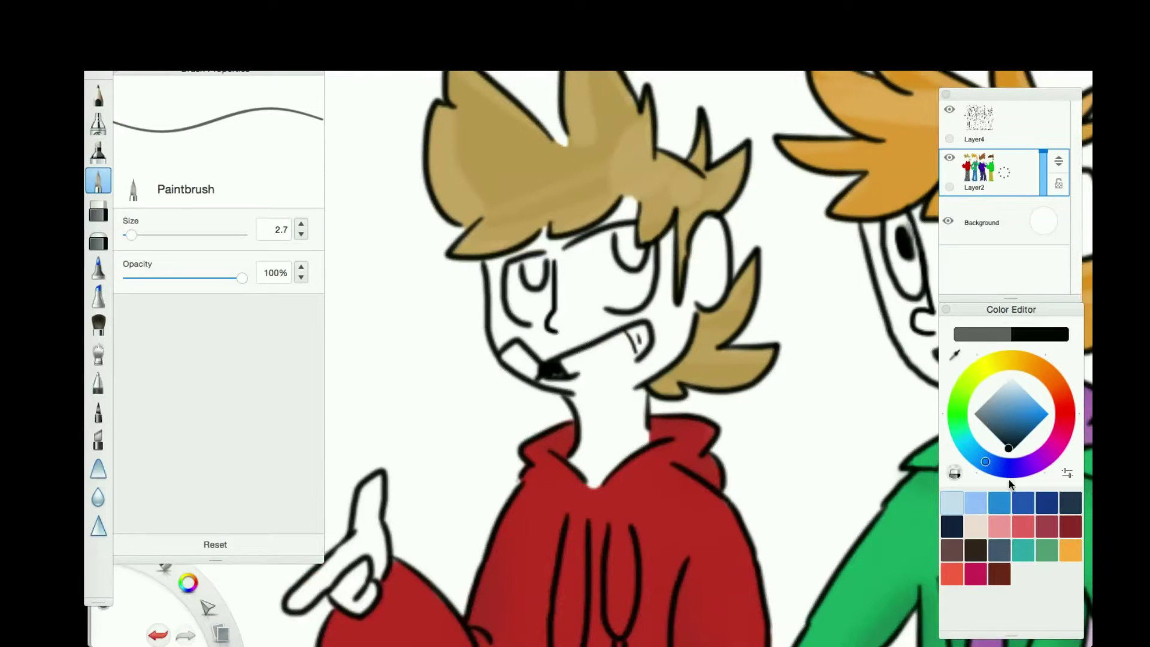
pyautogui.moveTo(526, 281)
pyautogui.mouseDown()
pyautogui.moveTo(550, 262)
pyautogui.moveTo(629, 246)
pyautogui.mouseUp()
pyautogui.press('e')
pyautogui.hotkey('ctrl', 'shift', 'n')
pyautogui.press('e')
pyautogui.press('e')
# Paint over the first character's pupils in black with the Paintbrush, reducing the size from 6.6 to 2.7 for detail.
pyautogui.moveTo(1012, 446); pyautogui.dragTo(1017, 491)
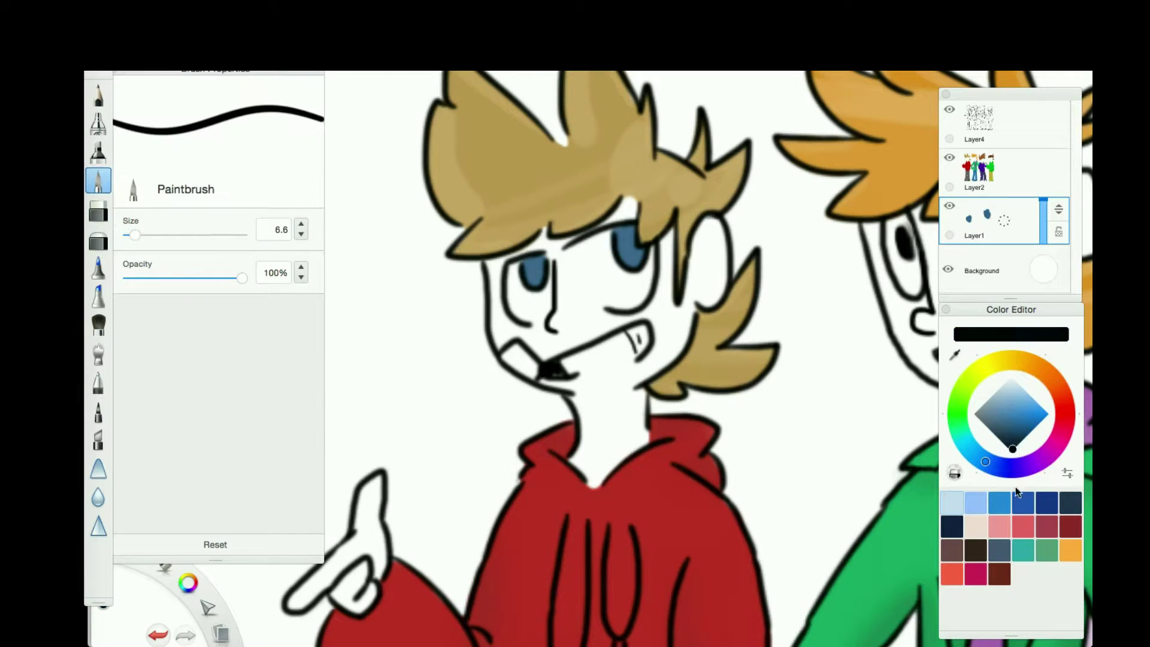
pyautogui.press('e')
pyautogui.press('e')
pyautogui.press('[')
pyautogui.press('[')
pyautogui.press('[')
pyautogui.press('[')
# Fill both of the third character's eyes with dark blue using a larger Paintbrush, and switch to the Hard Eraser for the edges.
pyautogui.scroll(-10, 575, 359)
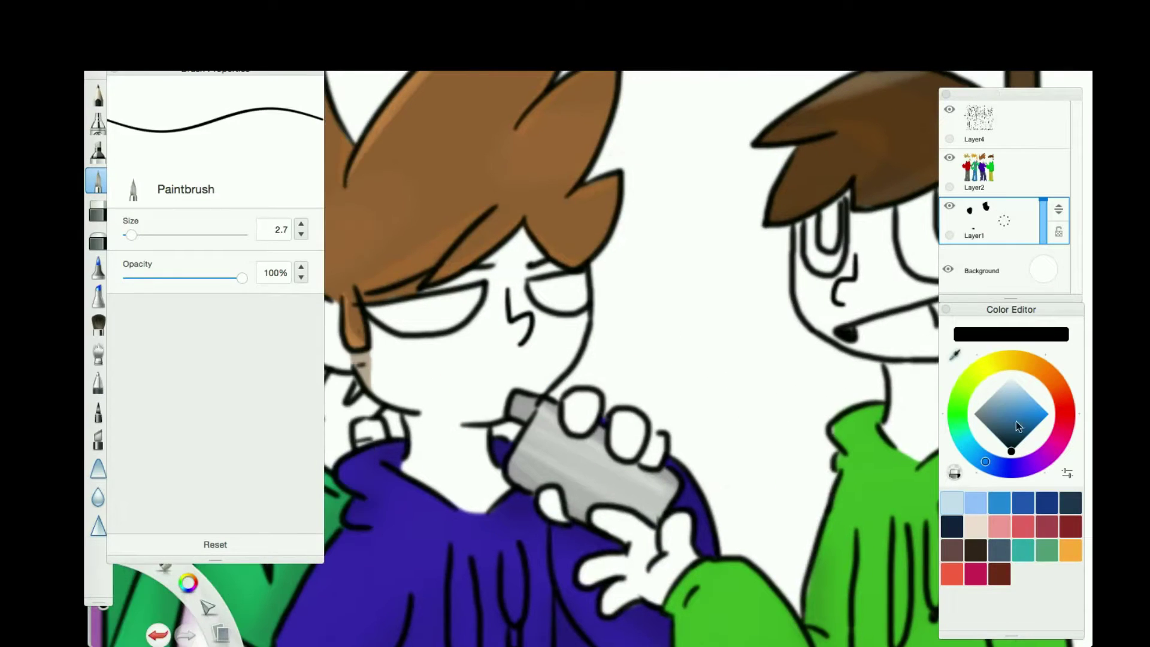
pyautogui.click(1024, 426)
pyautogui.press(']')
pyautogui.press(']')
pyautogui.press(']')
pyautogui.press(']')
pyautogui.press(']')
pyautogui.press(']')
pyautogui.moveTo(371, 303); pyautogui.dragTo(590, 293)
pyautogui.press('e')
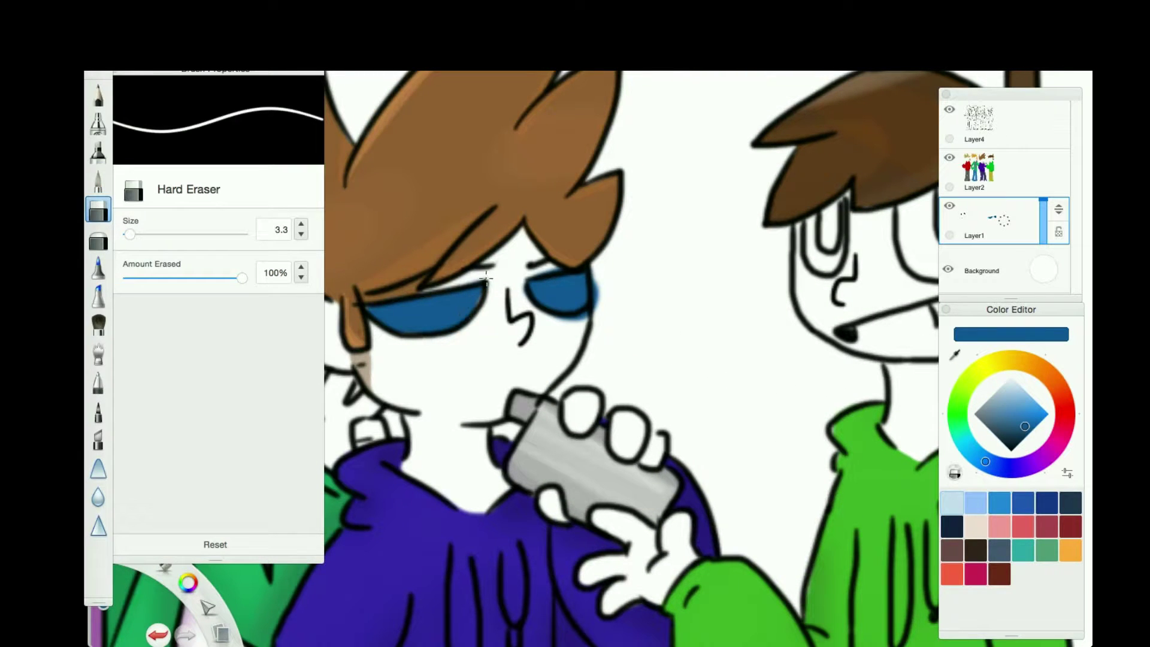
# Colour the fourth character's pupil blue with the Paintbrush at size 11.1.
pyautogui.click(97, 181)
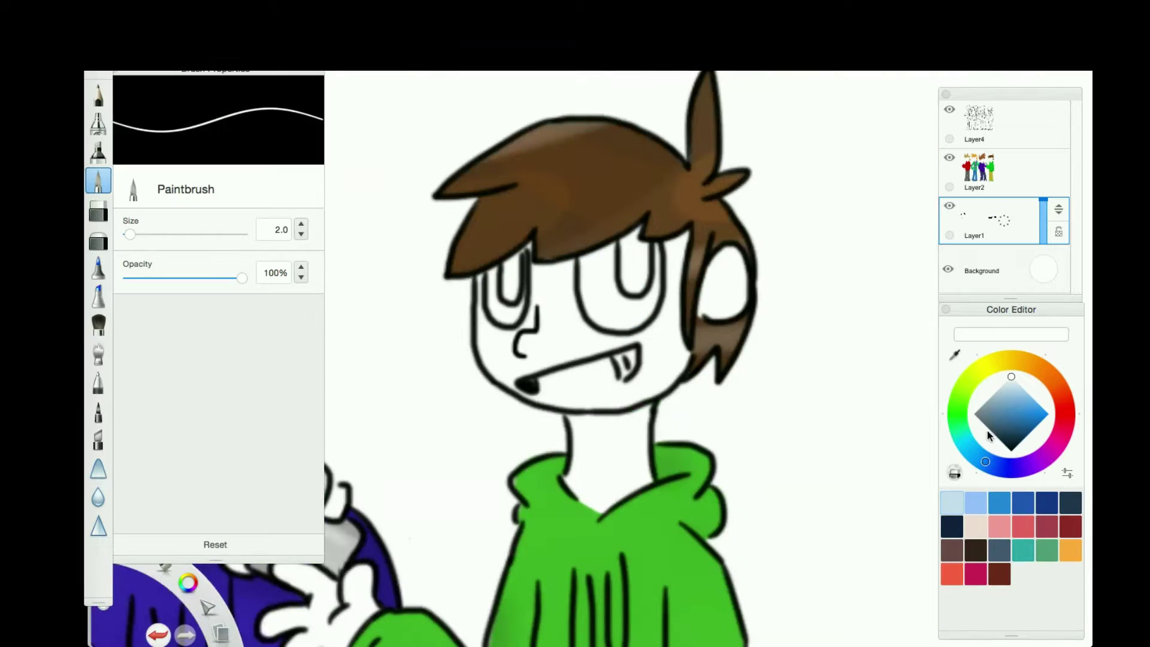
pyautogui.click(533, 386)
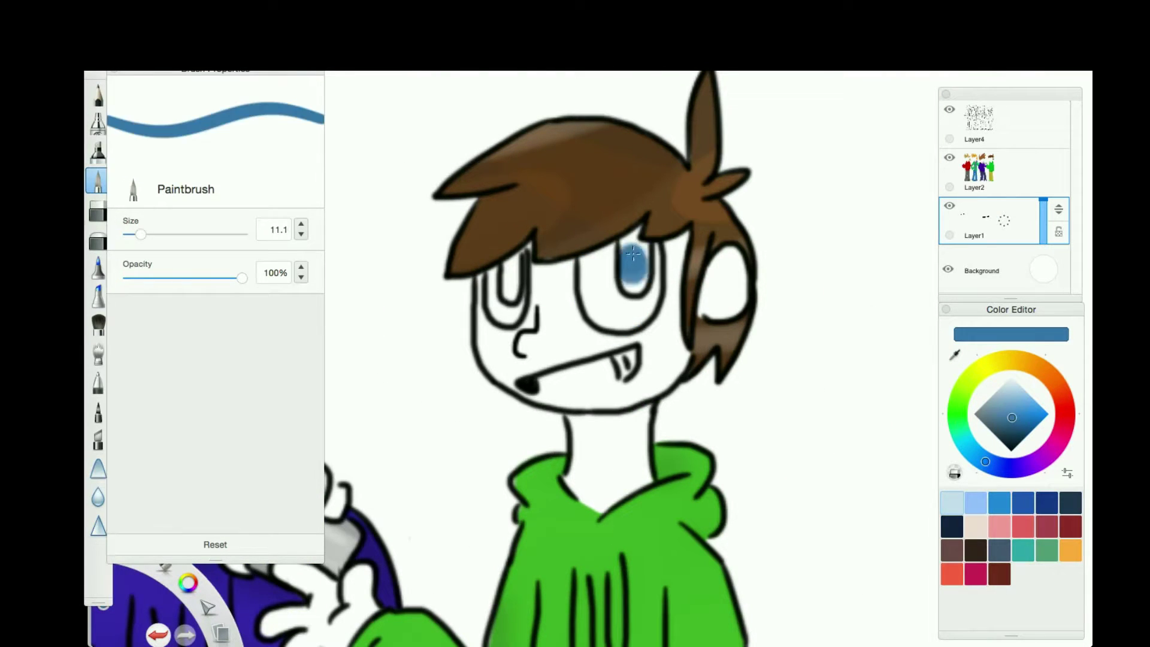
pyautogui.press('e')
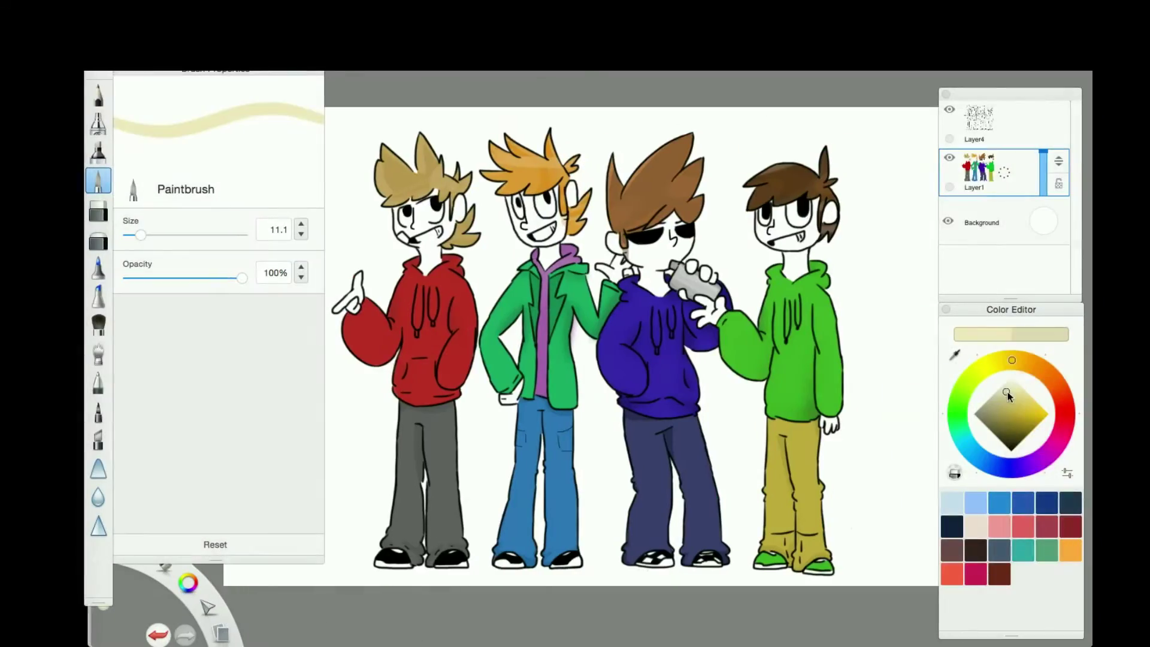
# Paint a beige skin tone on a new layer over the second, third and fourth characters' faces and hands at size 37.0.
pyautogui.click(1015, 390)
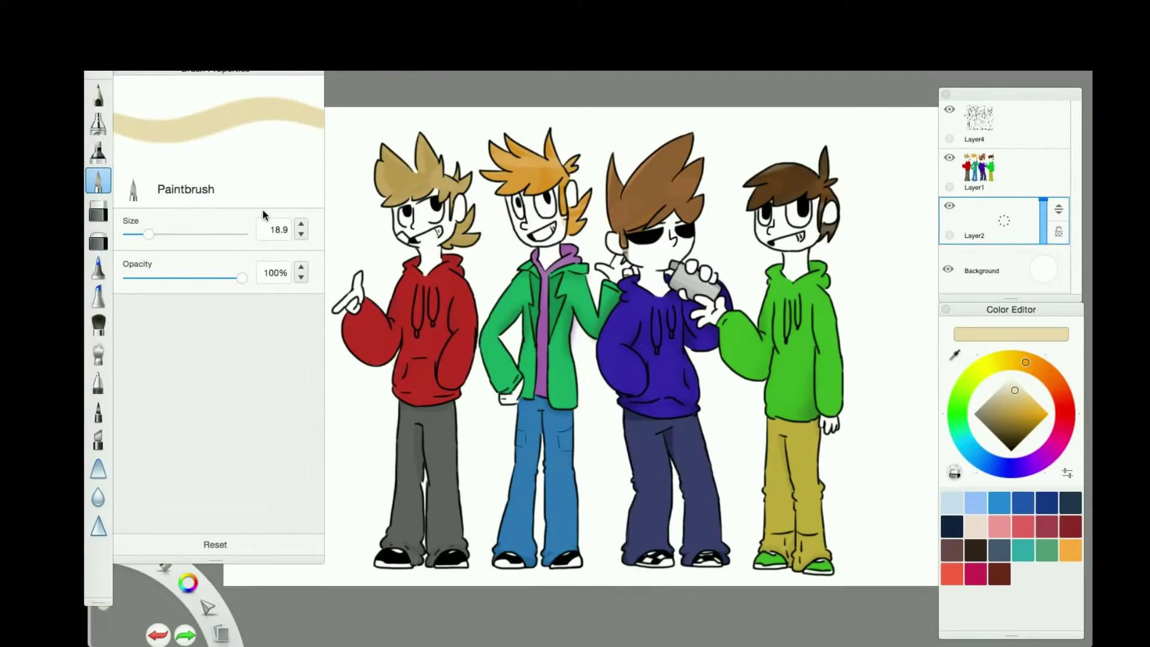
pyautogui.moveTo(148, 234); pyautogui.dragTo(169, 234)
pyautogui.moveTo(497, 198)
pyautogui.mouseDown()
pyautogui.moveTo(578, 252)
pyautogui.moveTo(712, 308)
pyautogui.mouseUp()
pyautogui.moveTo(497, 390); pyautogui.dragTo(516, 412)
pyautogui.moveTo(752, 203); pyautogui.dragTo(851, 257)
pyautogui.moveTo(824, 419); pyautogui.dragTo(829, 430)
pyautogui.click(721, 393)
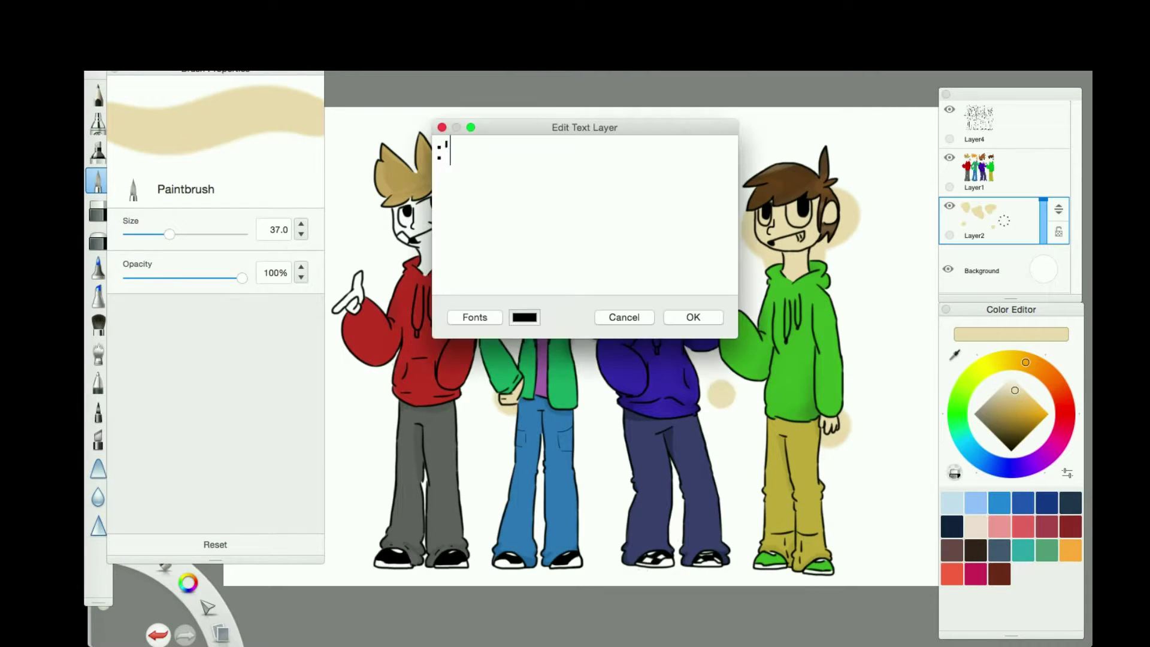
# Write a text layer note mentioning Edd's right hand and "Give me a moment to cry...".
pyautogui.write('to cry....')
pyautogui.press('Return')
pyautogui.press('Return')
pyautogui.press('Return')
pyautogui.write("Edd's right hand")
pyautogui.press('Return')
pyautogui.press('Return')
pyautogui.press('Return')
pyautogui.press('Return')
pyautogui.press('Return')
pyautogui.press('Return')
pyautogui.write('Give me a moment to cry...')
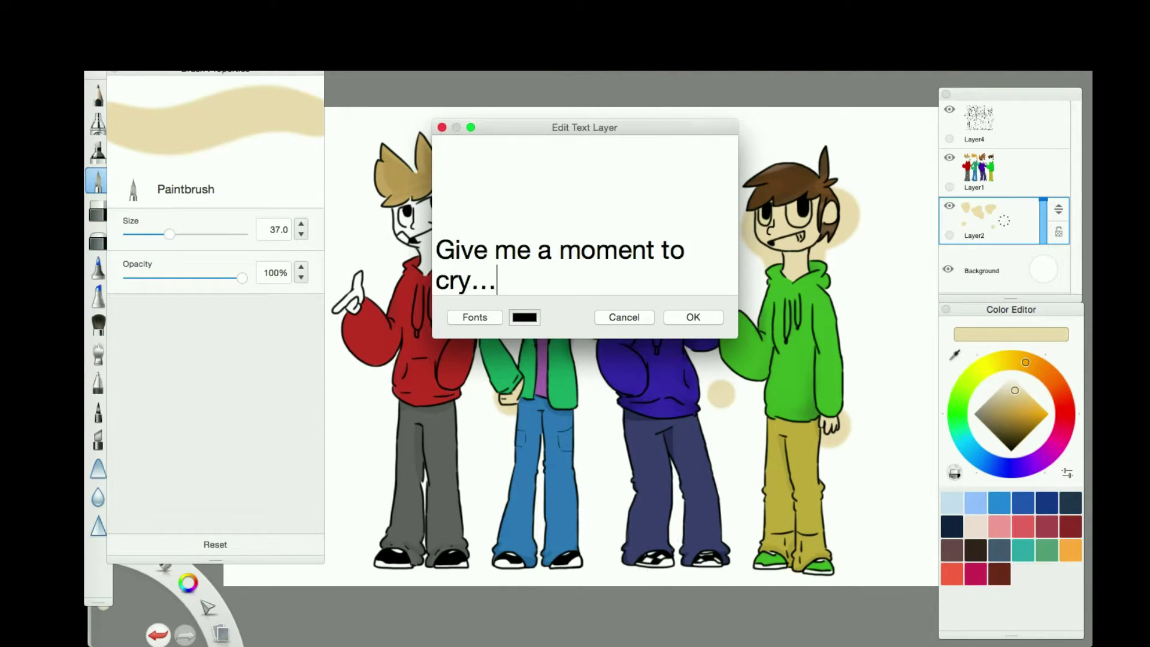
pyautogui.press('Return')
pyautogui.press('Return')
pyautogui.press('Return')
pyautogui.write('I am extremel')
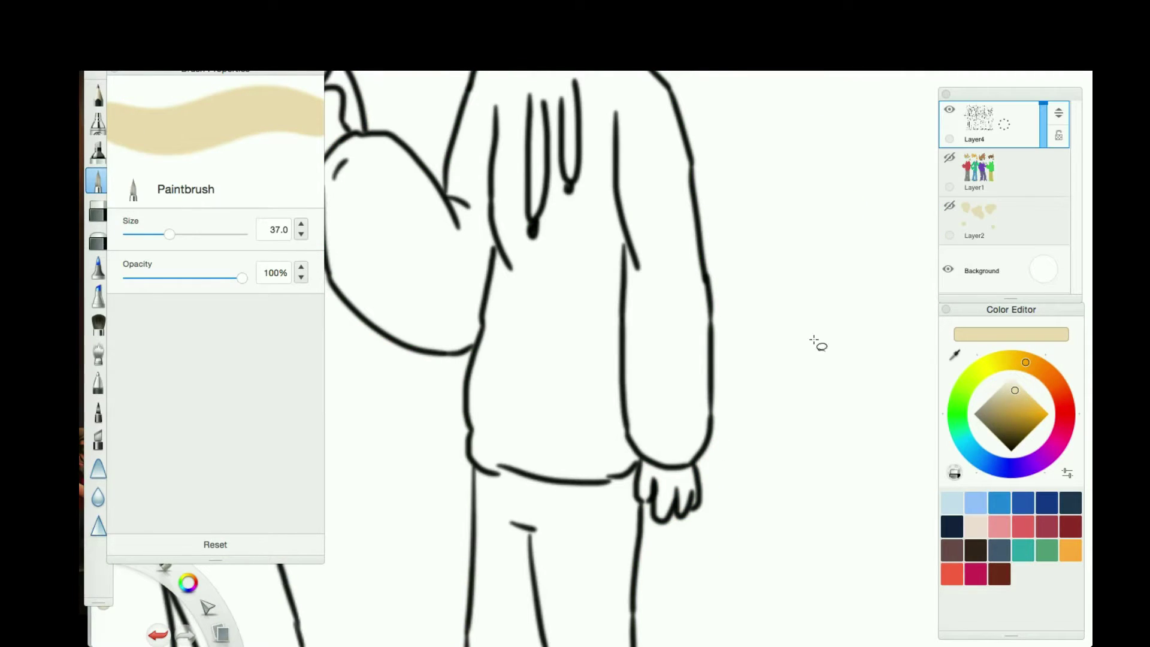
# Select the fourth character's lowered hand on the line art layer with the lasso and enlarge it.
pyautogui.moveTo(711, 546); pyautogui.dragTo(695, 575)
pyautogui.scroll(-5, 693, 577)
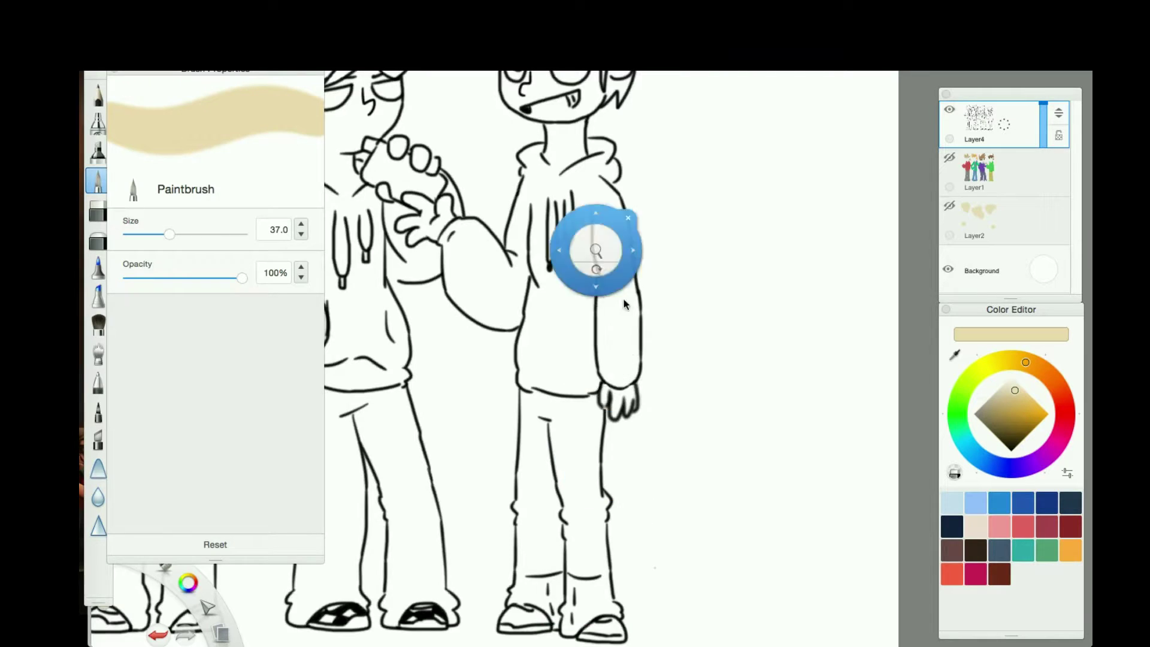
pyautogui.scroll(5, 639, 480)
pyautogui.click(721, 459)
# Redraw the enlarged hand's fingers on a separate layer with the Felt Tip Pen at size 2.0, erasing the old lines at size 3.3.
pyautogui.press('f')
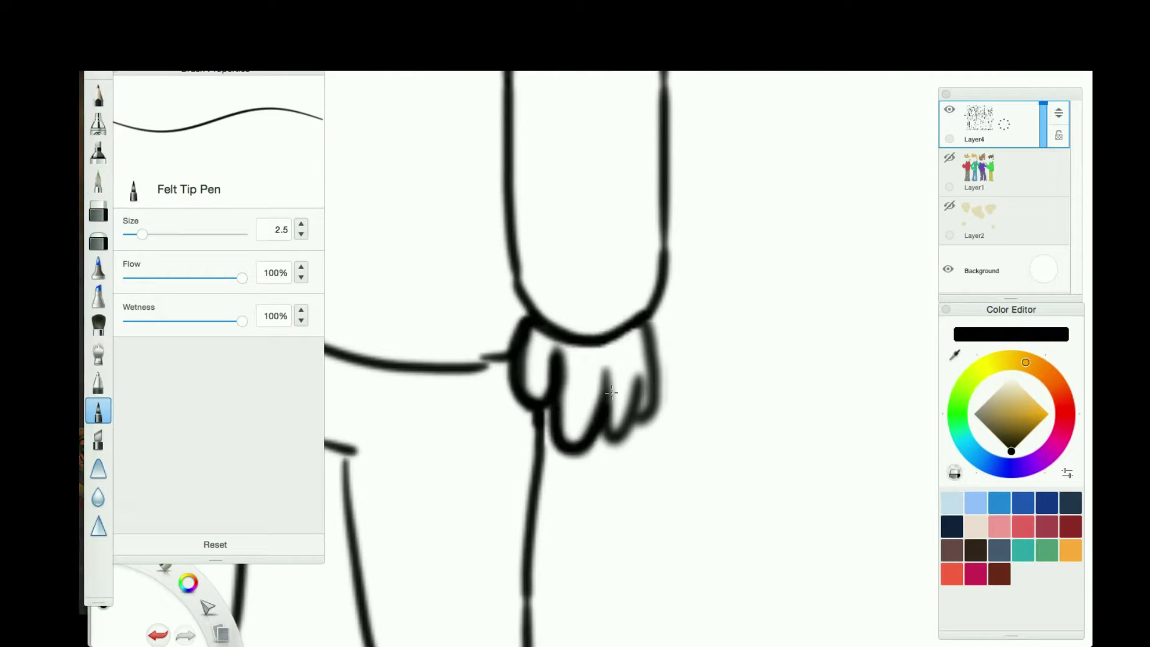
pyautogui.scroll(-5, 599, 363)
pyautogui.hotkey('ctrl', 'z')
pyautogui.moveTo(1004, 231); pyautogui.dragTo(1003, 173)
pyautogui.scroll(5, 801, 352)
pyautogui.moveTo(509, 282); pyautogui.dragTo(419, 197)
pyautogui.hotkey('ctrl', 'z')
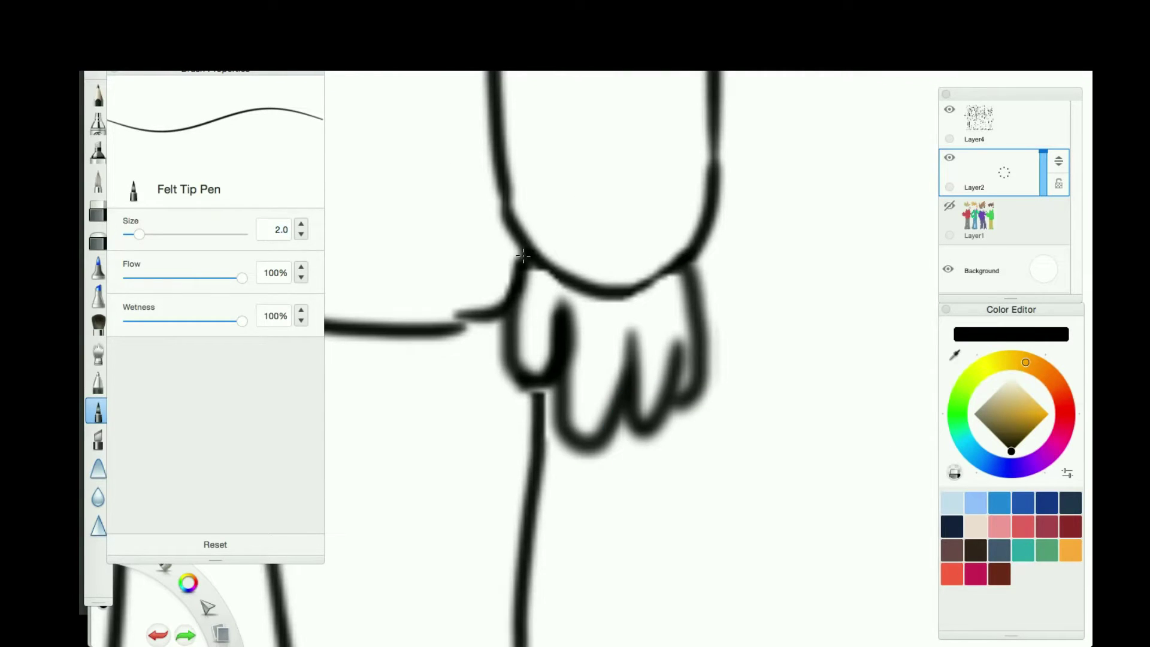
pyautogui.press('e')
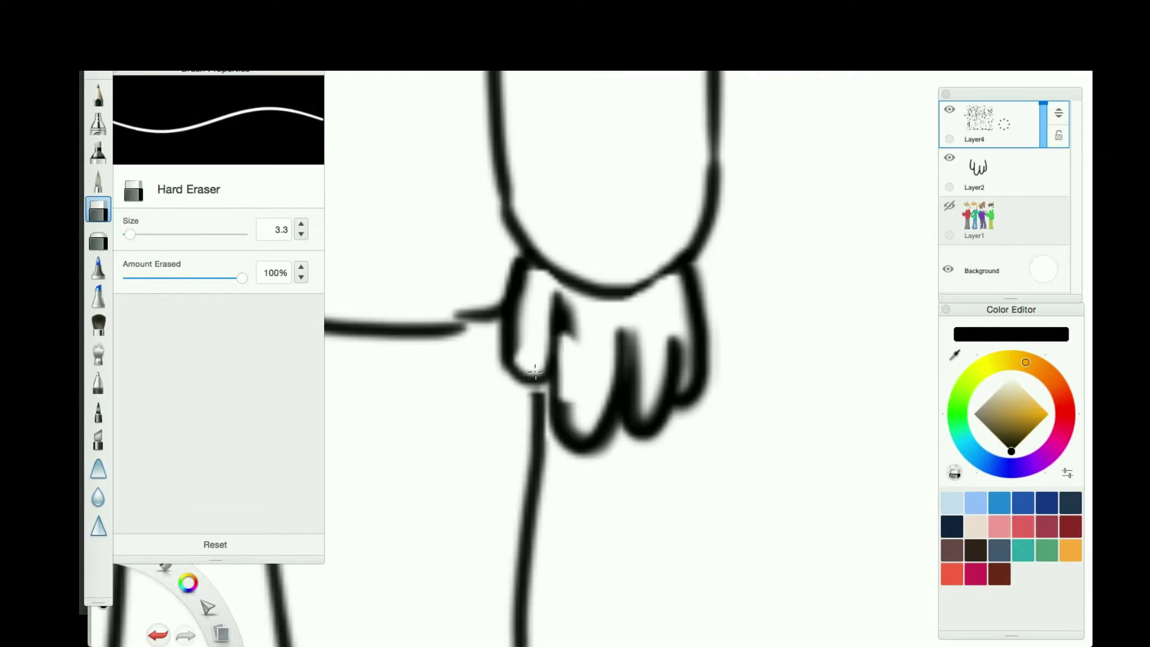
pyautogui.click(98, 412)
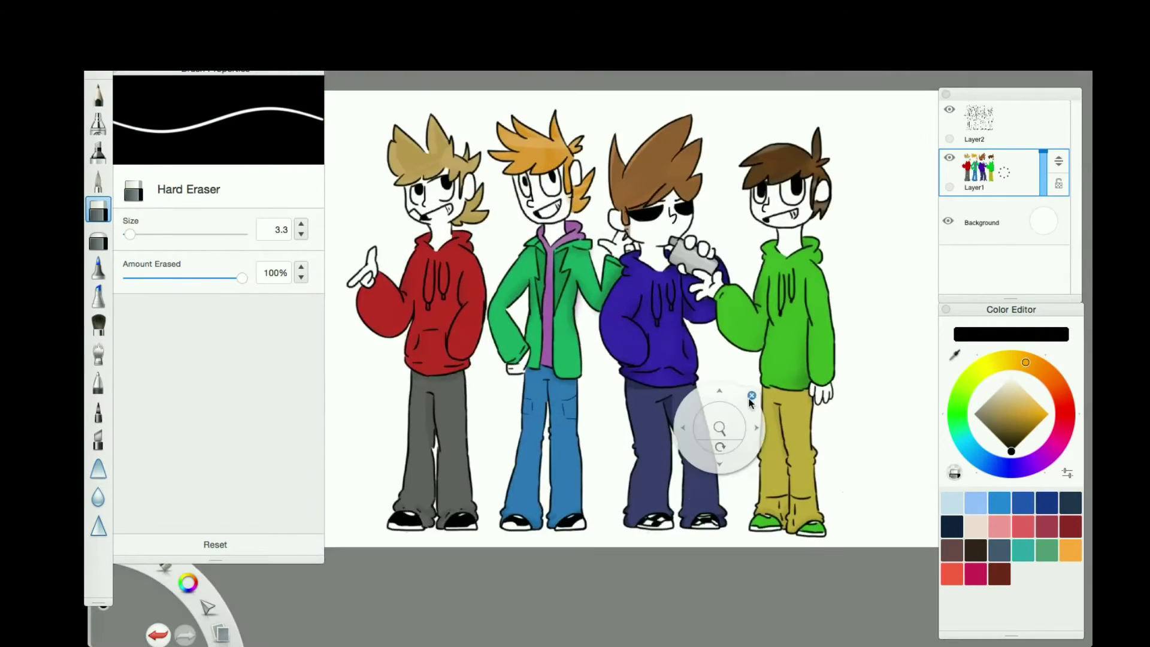
# Paint light beige skin on a new layer over the second, third and fourth characters' faces and hands with the Paintbrush at size 37.0.
pyautogui.click(1014, 395)
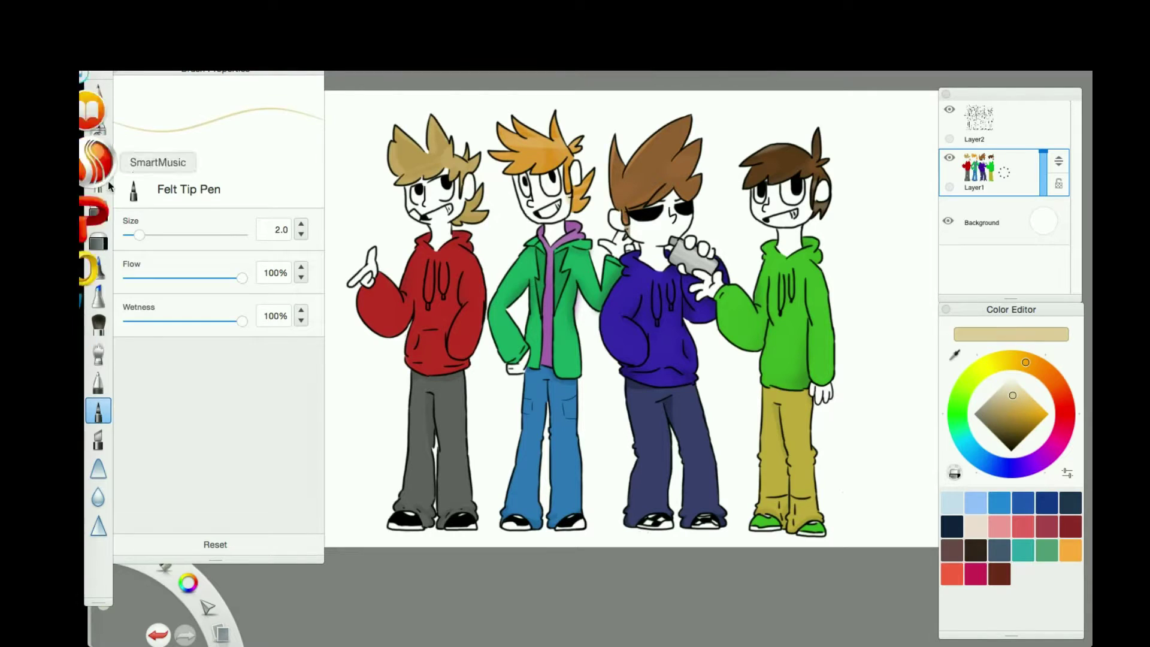
pyautogui.click(98, 180)
pyautogui.moveTo(509, 168); pyautogui.dragTo(694, 217)
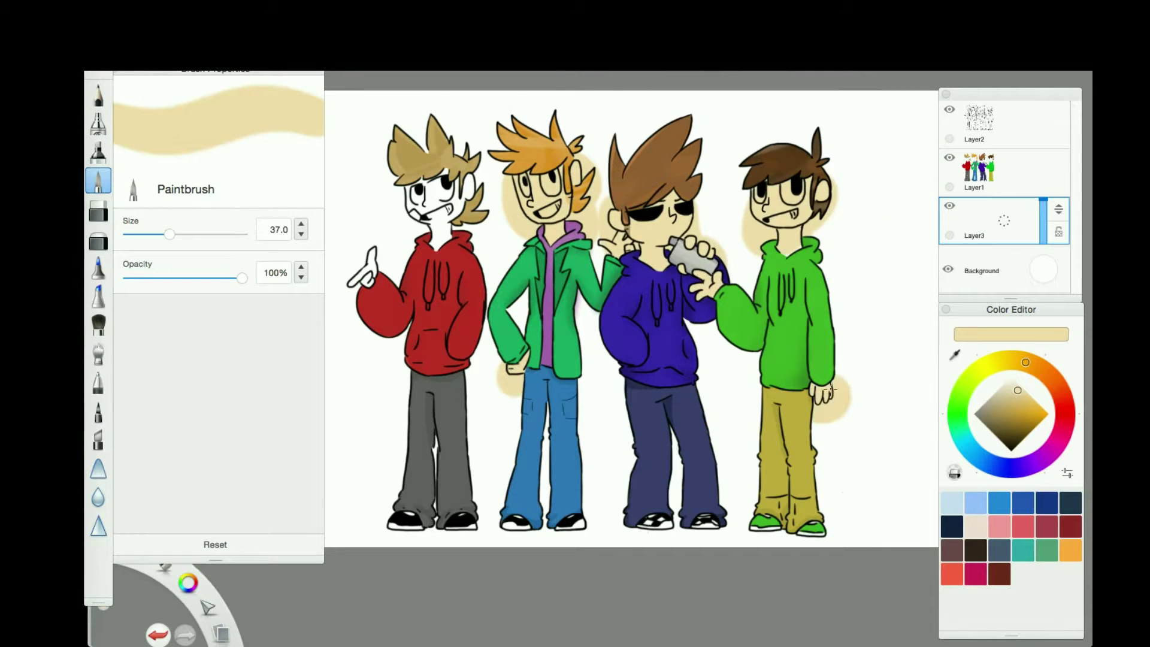
# In a new text layer note, write "BEFORE YOU CALL ME OUT, AND I KNOW I WILL BE BY TUMBLRITES. TORD IS NORWEGIAN.".
pyautogui.scroll(5, 695, 217)
pyautogui.write('eBEFORE YOU CALL ME OUT, AND')
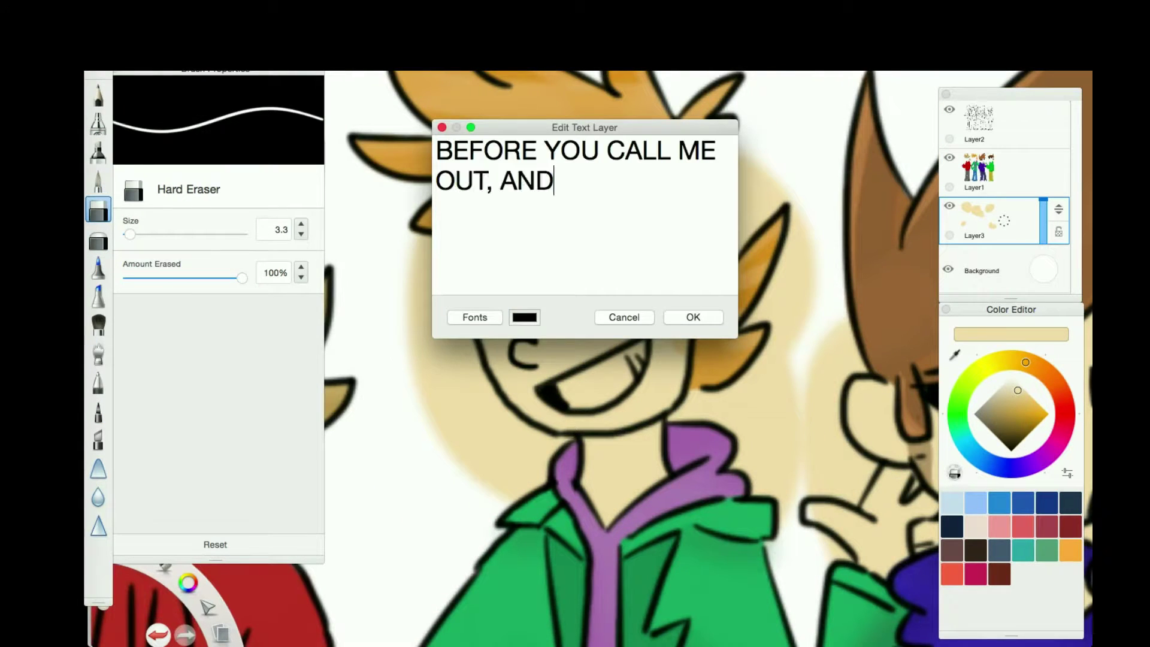
pyautogui.write(' I KNOW I WILL BE BY TUMBLRITES.')
pyautogui.press('Return')
pyautogui.press('Return')
pyautogui.write('TORD IS NORWEGIAN.')
pyautogui.press('Return')
pyautogui.press('Return')
# Add "OR HOWEVER YOU FUCKING SPELL IT." and "I'M NOT SURE IF YOU'VE FUCKING NOTICED BUT NORDICS ARE PALE AS FUCK." to the note.
pyautogui.write('OR HOWEVER YOU FUCKING SPELL IT.')
pyautogui.press('Return')
pyautogui.press('Return')
pyautogui.write("I'M NOT SURE IF YOU'VE FUCKING NOTICED BUT NOR")
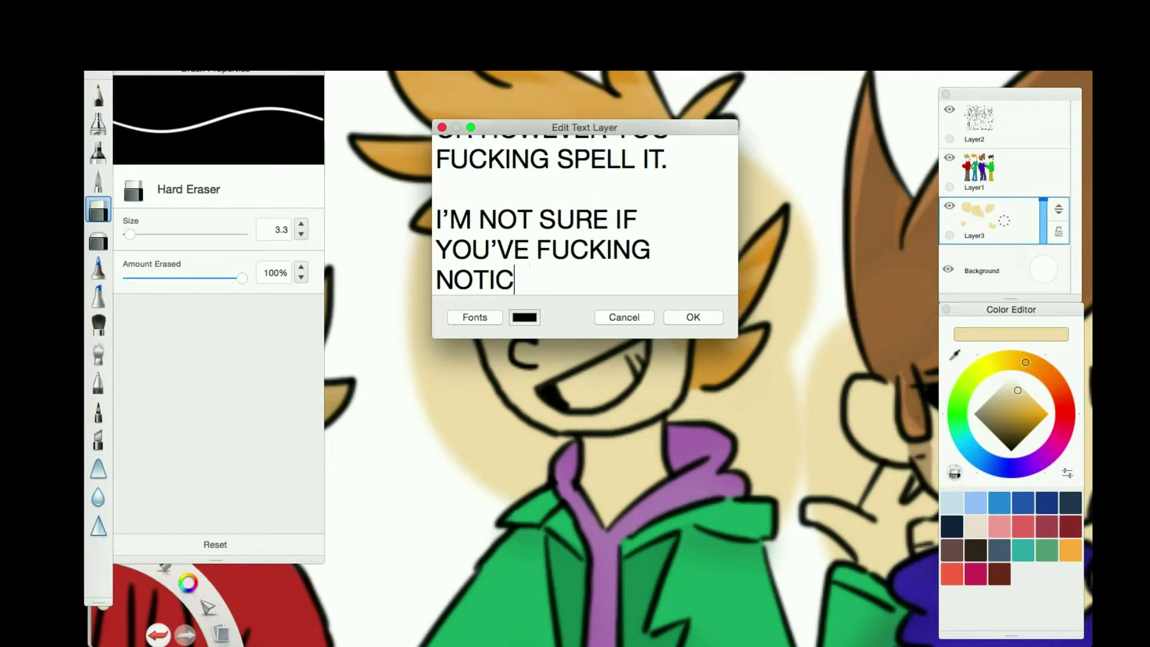
pyautogui.write('DICS ARE PALE AS FUCK.')
pyautogui.press('Return')
pyautogui.press('Return')
# Continue the note with "I UNDERSTAND THAT THESE GUYS IRL WOULD NEVER SET FOOT OUTSIDE", "BUT FUCK IT." and "TORD'S GONNA BE LIGHTER.".
pyautogui.write('I UNDERSTAND THAT ')
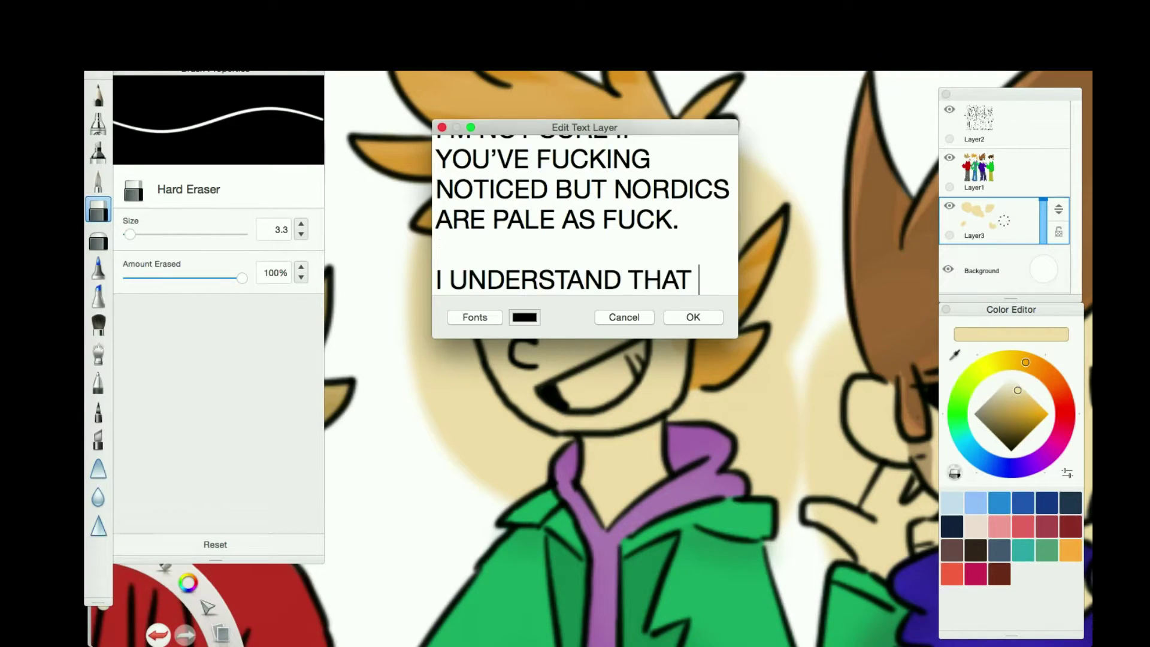
pyautogui.write('THESE GUYS IRL WOULD NEVER SET OF')
pyautogui.press('BackSpace')
pyautogui.press('BackSpace')
pyautogui.write("FOOT OUTSIDE DUE TO THE FACT THAT IT'S HORRIBLE AND THEIR JOBS ARE")
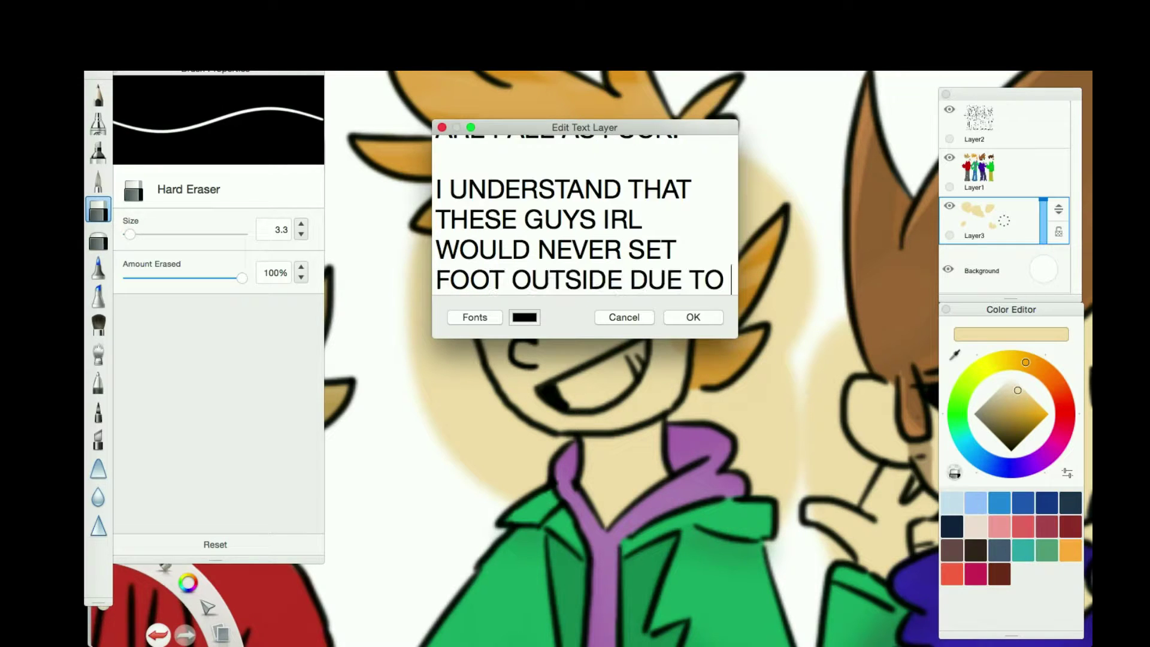
pyautogui.write(' OUTSIDE, BUT FUCK IT.')
pyautogui.press('Return')
pyautogui.press('Return')
pyautogui.write("TORD'S GONNA BE LIGHTER.")
pyautogui.press('Return')
pyautogui.press('Return')
pyautogui.write('HERE.')
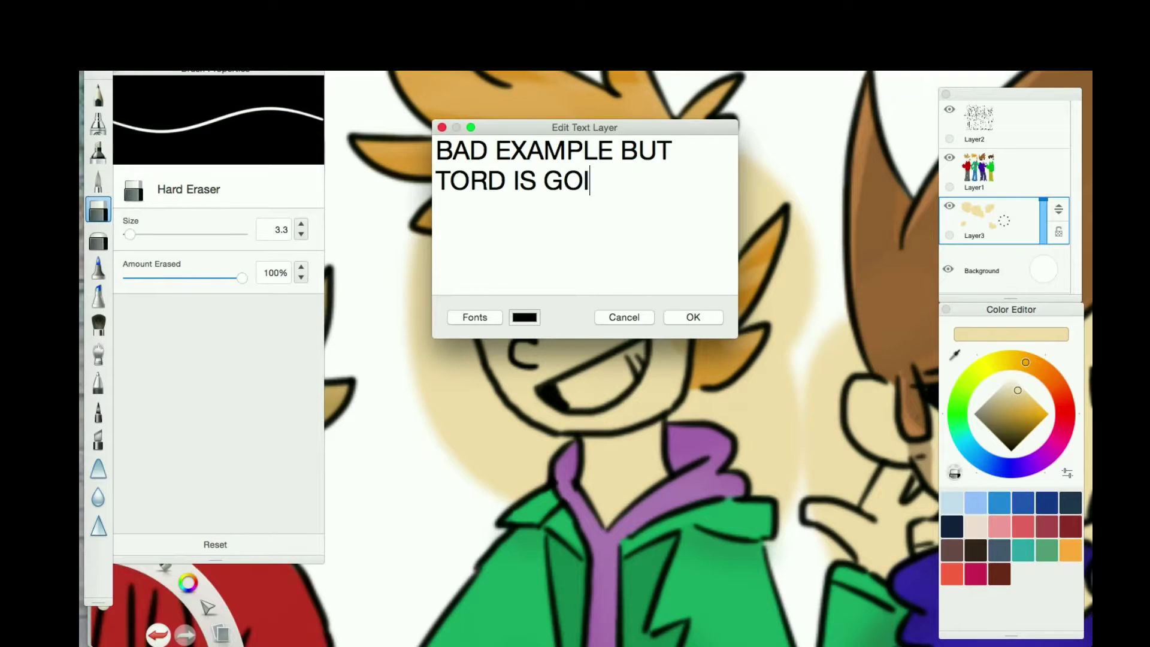
# Write "BAD EXAMPLE BUT TORD IS GOING TO BE LIGHTER." and "FUCK YOU" as a text layer note, and discard it.
pyautogui.write('NG TO BE LIGHTER.')
pyautogui.press('Return')
pyautogui.press('Return')
pyautogui.write('FUCK YOU')
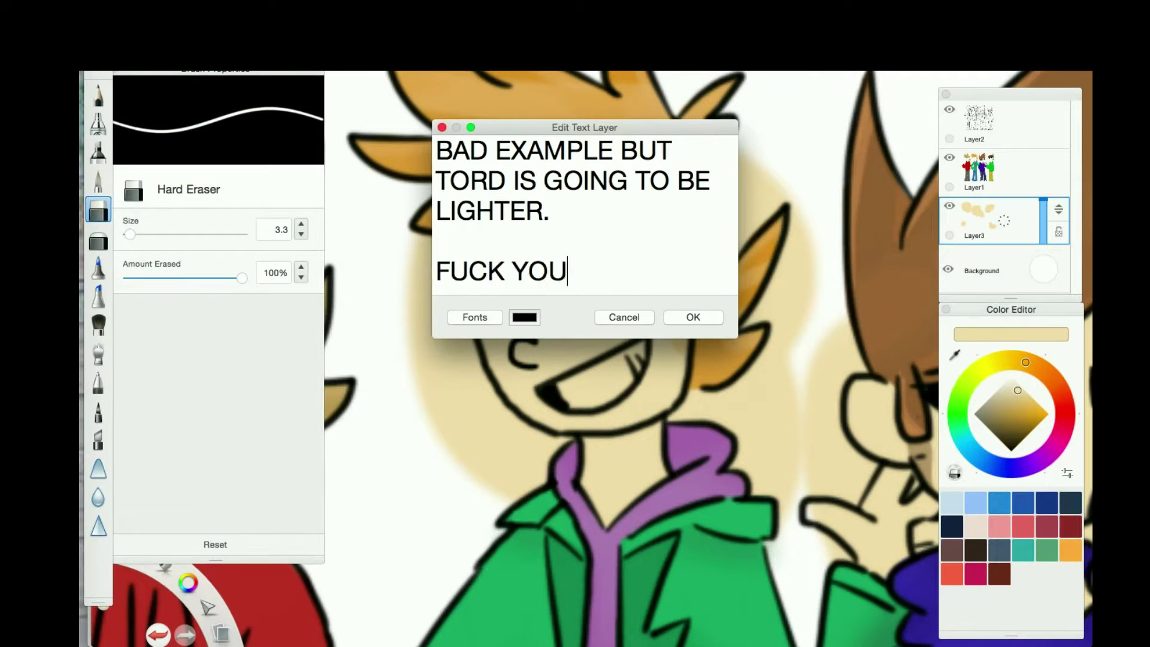
pyautogui.press('Escape')
pyautogui.hotkey('ctrl', 'z')
# Shade the second, third and fourth characters' faces and necks in slightly darker beige with the Paintbrush at size 7.9, reduced to 3.3 for details.
pyautogui.click(1018, 393)
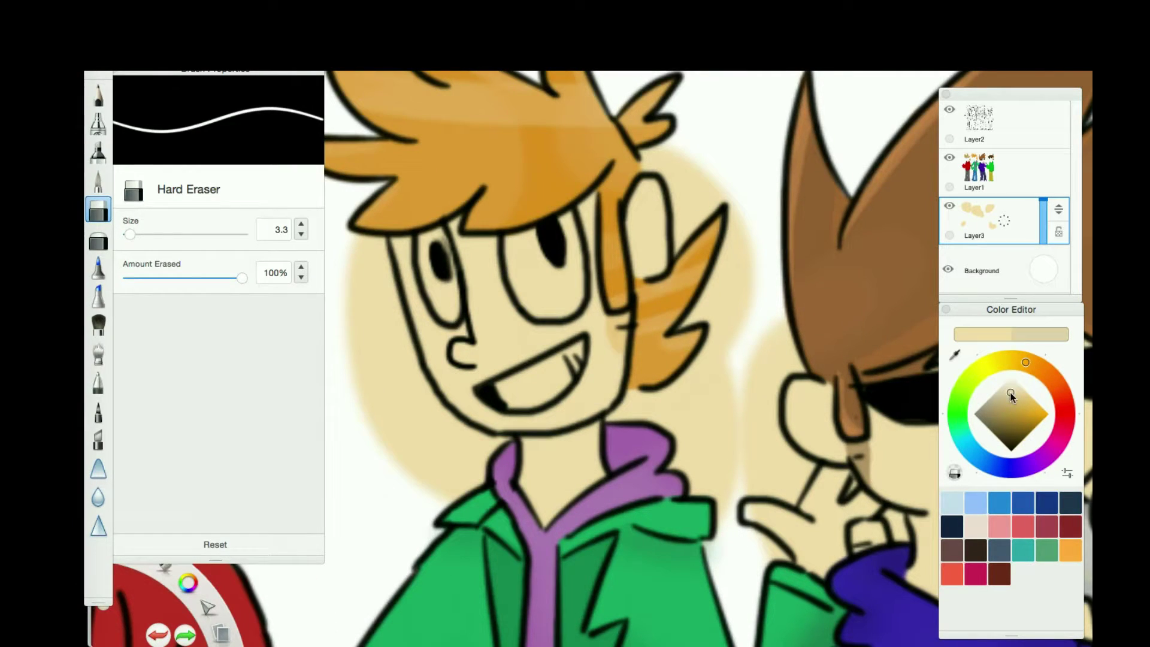
pyautogui.click(98, 180)
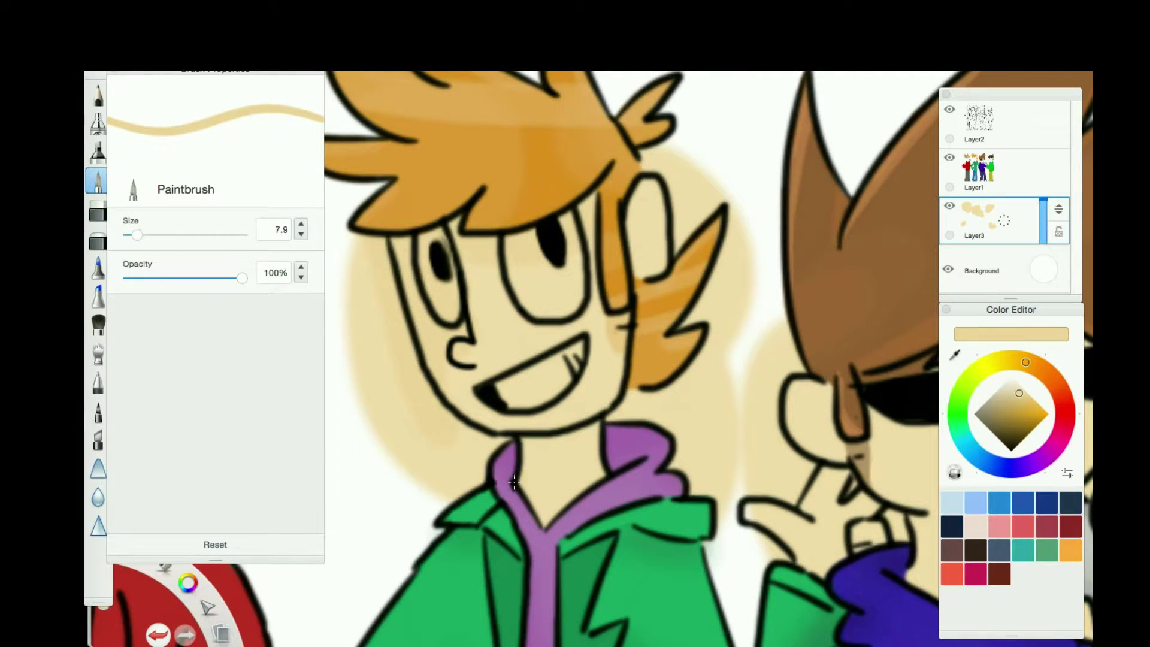
pyautogui.moveTo(457, 323); pyautogui.dragTo(437, 395)
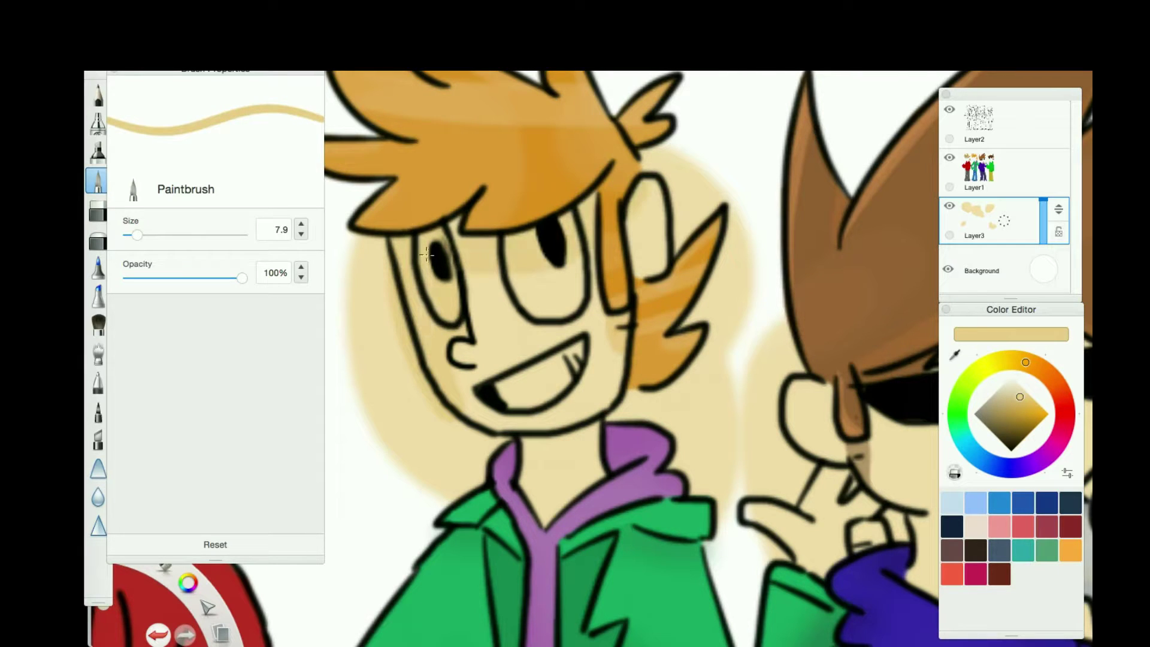
pyautogui.hscroll(6, 590, 333)
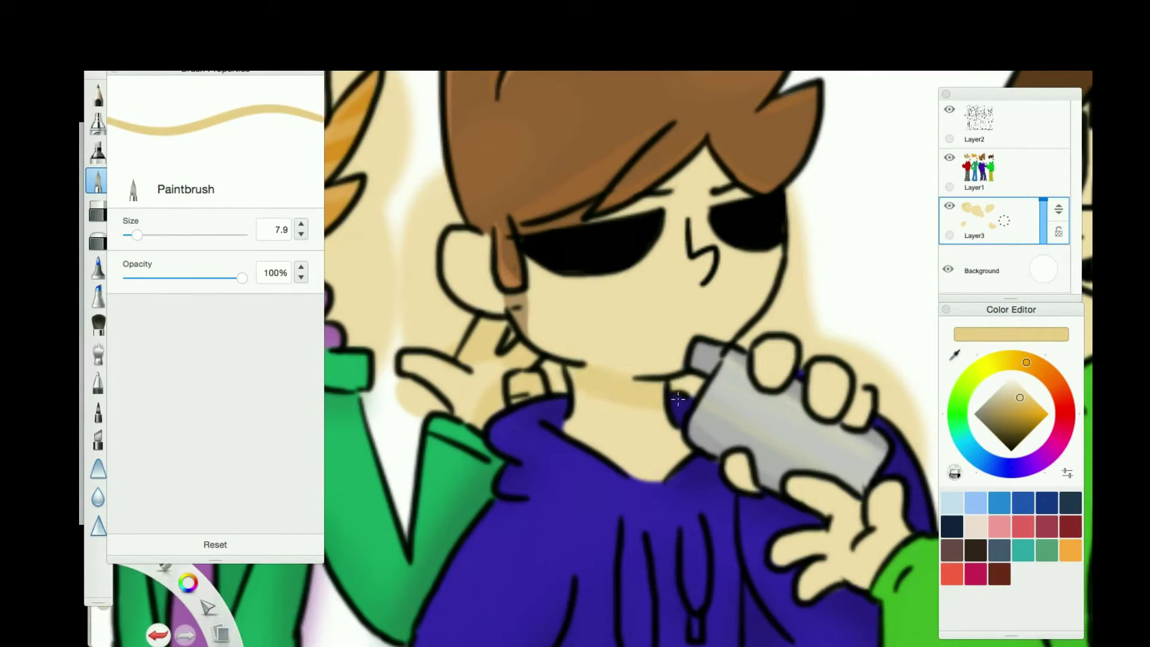
pyautogui.hscroll(6, 687, 180)
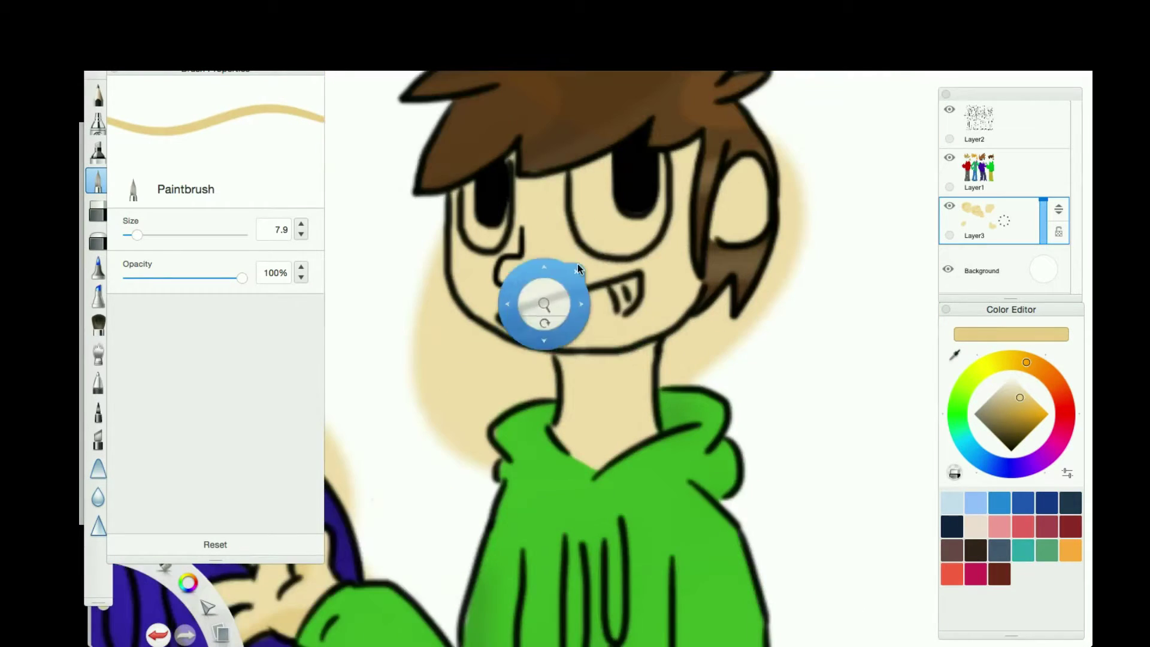
pyautogui.moveTo(650, 353); pyautogui.dragTo(560, 383)
pyautogui.hotkey('ctrl', 'z')
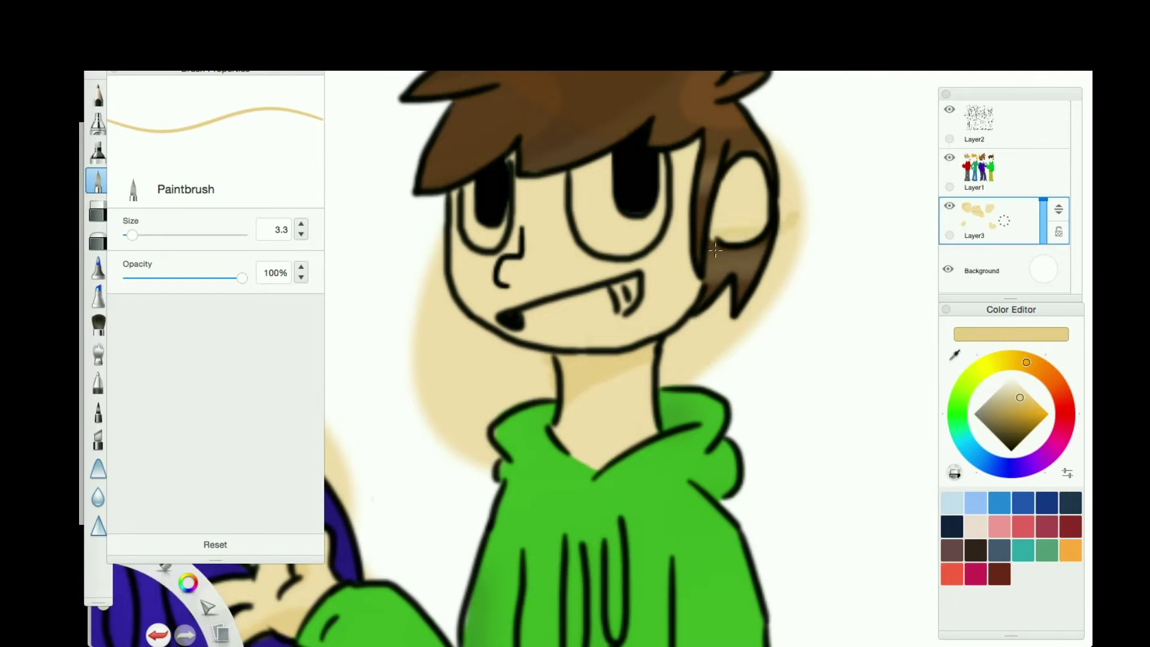
# Erase the beige inside the fourth character's eyes and mouth and around his head with the Hard Eraser at sizes 7.8 and 5.2.
pyautogui.press('e')
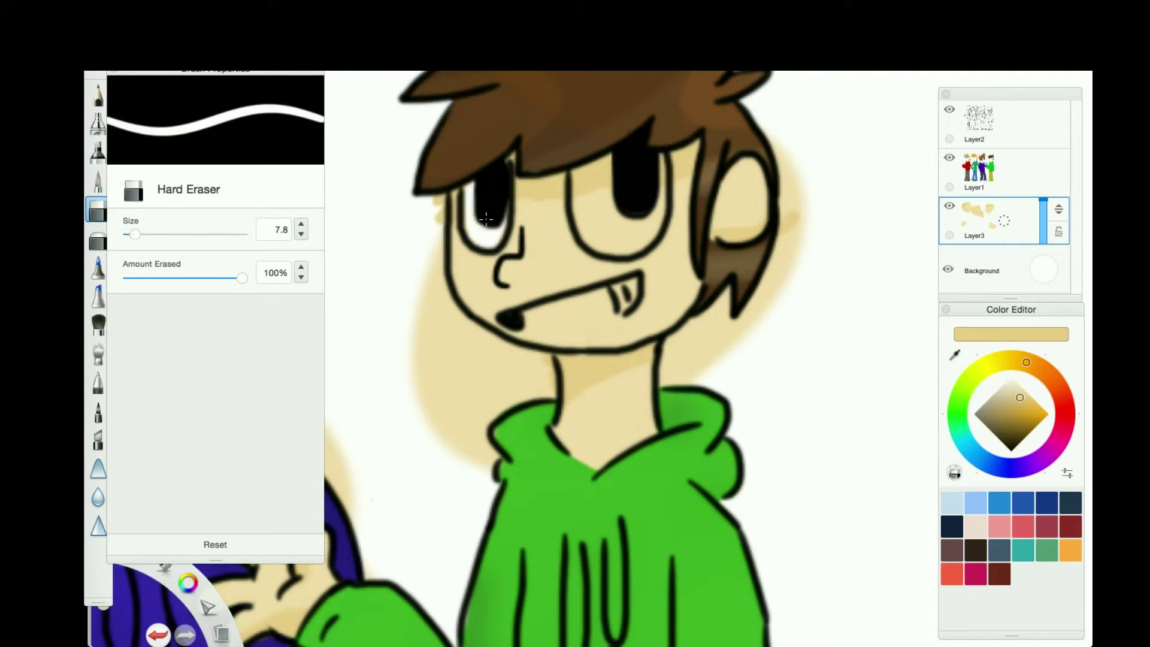
pyautogui.moveTo(602, 159); pyautogui.dragTo(624, 244)
pyautogui.moveTo(429, 259); pyautogui.dragTo(429, 311)
pyautogui.moveTo(664, 359)
pyautogui.mouseDown()
pyautogui.moveTo(741, 344)
pyautogui.moveTo(778, 156)
pyautogui.mouseUp()
pyautogui.press('[')
pyautogui.moveTo(626, 300); pyautogui.dragTo(529, 322)
# Erase the excess beige along the third character's head and hands and the second character's hair with the Hard Eraser at size 5.2.
pyautogui.hscroll(-10, 667, 257)
pyautogui.scroll(-4, 667, 257)
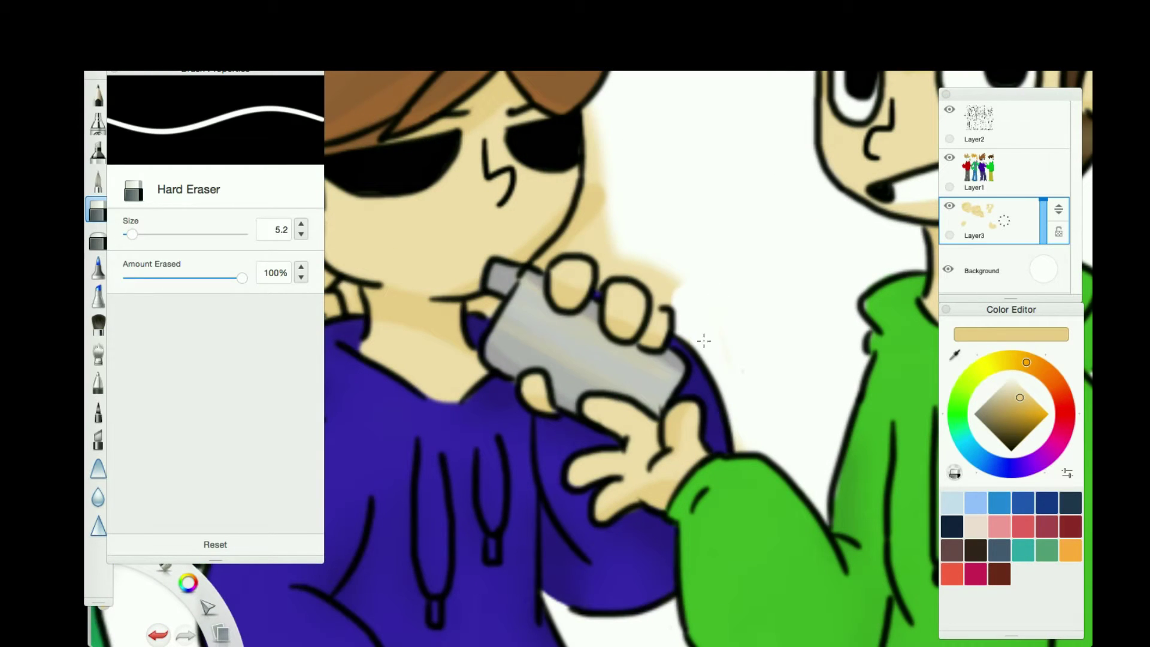
pyautogui.hscroll(-8, 688, 273)
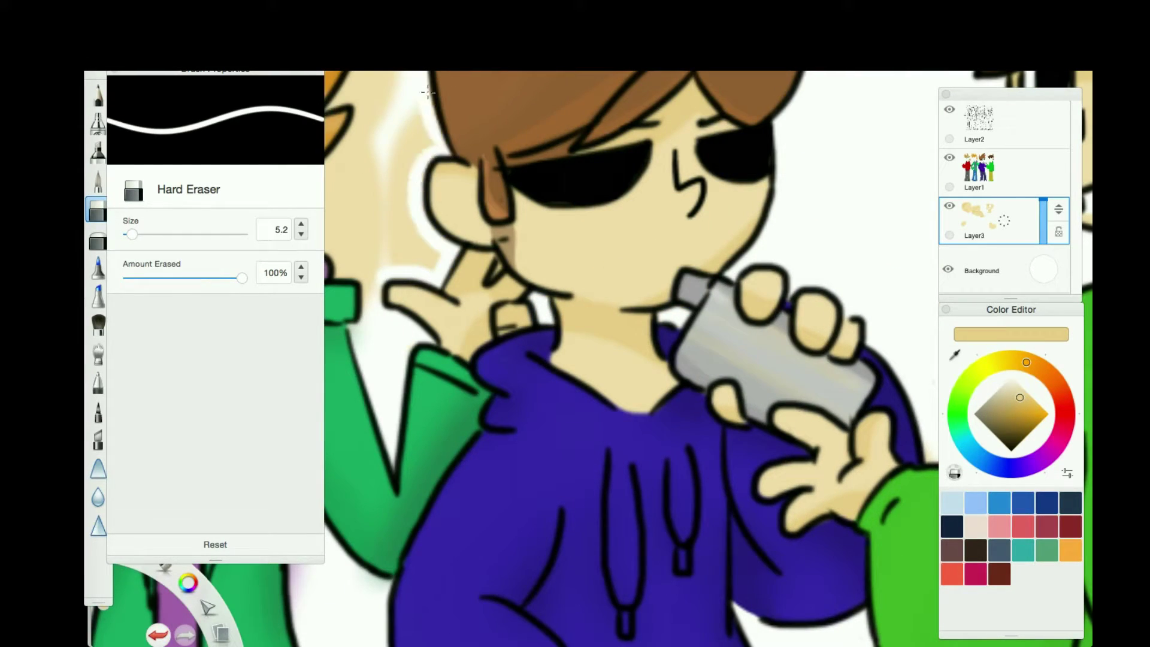
pyautogui.scroll(-5, 593, 379)
pyautogui.hscroll(-8, 672, 476)
pyautogui.scroll(5, 671, 476)
pyautogui.moveTo(614, 375); pyautogui.dragTo(697, 211)
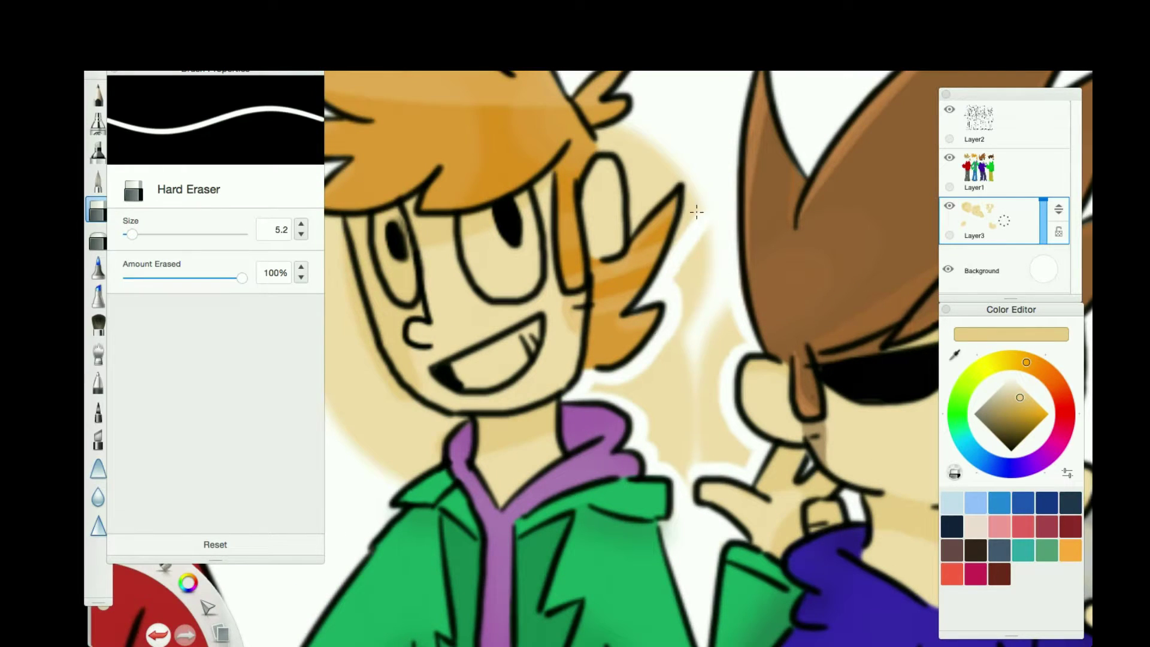
# Clear the remaining beige between the second and third characters' heads with the Hard Eraser at size 14.9.
pyautogui.press(']')
pyautogui.press(']')
pyautogui.press(']')
pyautogui.press(']')
pyautogui.press(']')
pyautogui.scroll(-5, 633, 129)
pyautogui.scroll(5, 689, 359)
pyautogui.moveTo(704, 455); pyautogui.dragTo(734, 312)
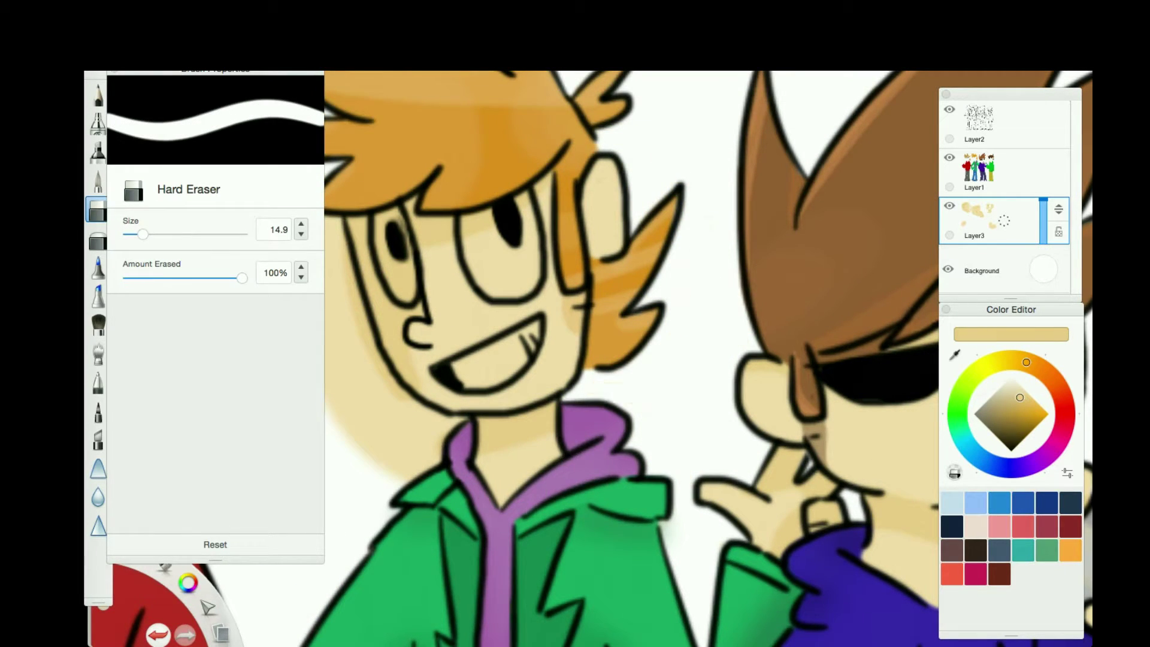
# Erase the excess beige beside the second character's face and inside his eyes, reducing the Hard Eraser to size 3.3.
pyautogui.hscroll(-5, 629, 359)
pyautogui.press('[')
pyautogui.press('[')
pyautogui.press('[')
pyautogui.moveTo(497, 197)
pyautogui.mouseDown()
pyautogui.moveTo(515, 395)
pyautogui.moveTo(599, 479)
pyautogui.mouseUp()
pyautogui.moveTo(455, 227); pyautogui.dragTo(539, 479)
pyautogui.press('[')
pyautogui.press('[')
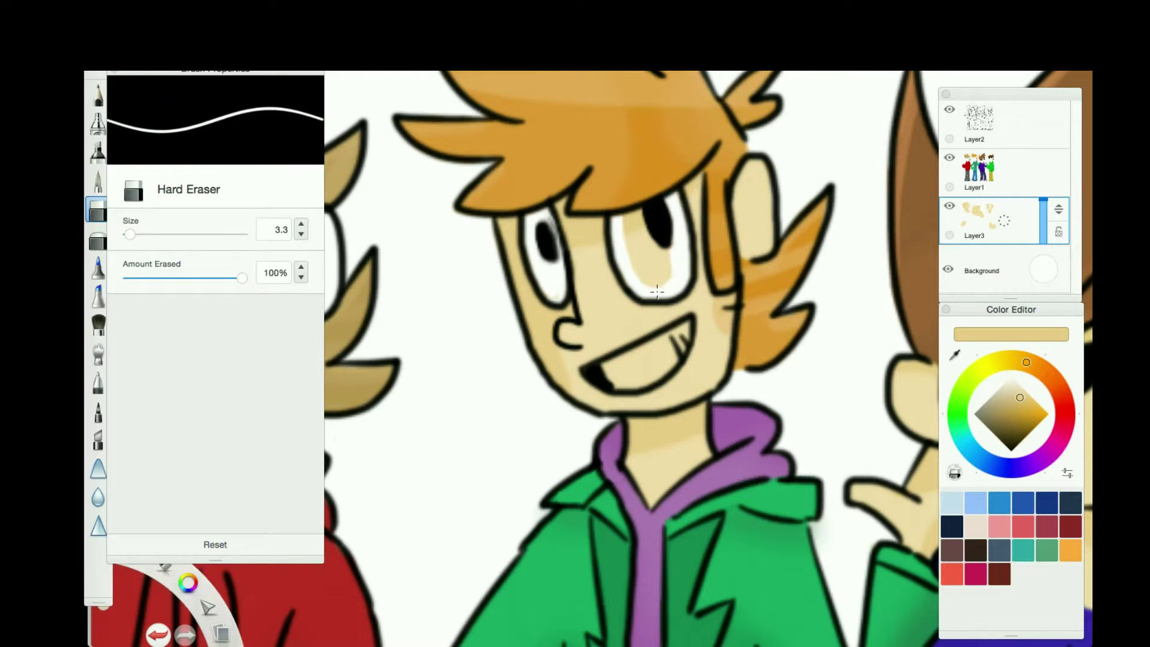
# Clean up the beige around the second character's hand on his hip with the Hard Eraser at size 9.1.
pyautogui.scroll(-10, 629, 360)
pyautogui.press(']')
pyautogui.press(']')
pyautogui.press(']')
pyautogui.press(']')
pyautogui.press(']')
pyautogui.moveTo(449, 371); pyautogui.dragTo(570, 406)
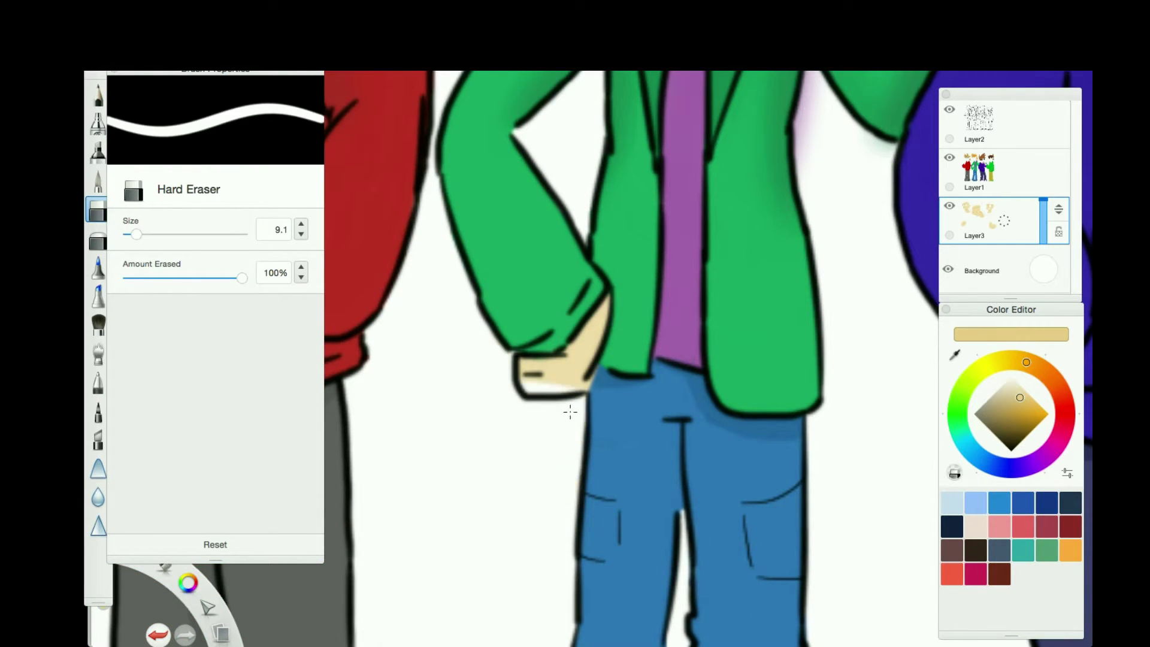
# Paint a paler beige skin tone over the first character's face, neck and raised hand with an enlarged Paintbrush.
pyautogui.scroll(-5, 557, 193)
pyautogui.moveTo(1017, 396); pyautogui.dragTo(1014, 385)
pyautogui.press('e')
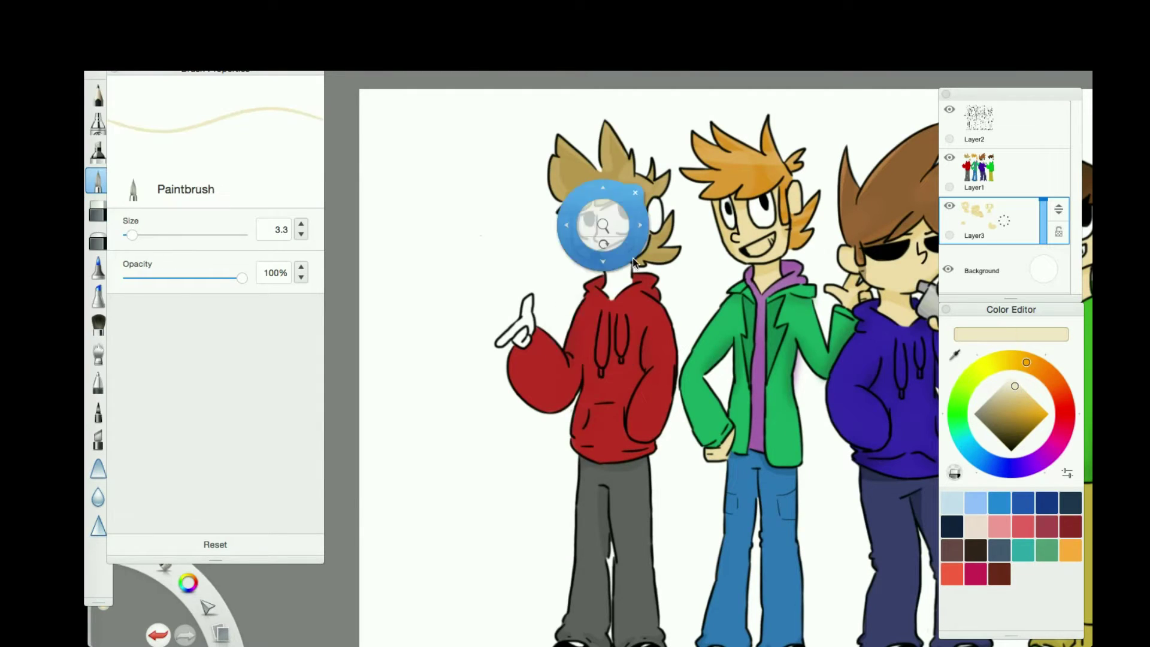
pyautogui.scroll(5, 516, 265)
pyautogui.press(']')
pyautogui.press(']')
pyautogui.press(']')
pyautogui.press(']')
pyautogui.press(']')
pyautogui.press(']')
pyautogui.scroll(-3, 517, 266)
pyautogui.moveTo(599, 252); pyautogui.dragTo(527, 359)
pyautogui.scroll(-3, 539, 299)
pyautogui.scroll(3, 539, 300)
pyautogui.moveTo(521, 318); pyautogui.dragTo(413, 380)
# Shade the first character's face, neck and hand in a slightly darker pale beige with the Paintbrush at size 4.0.
pyautogui.scroll(5, 590, 333)
pyautogui.press('[')
pyautogui.press('[')
pyautogui.press('[')
pyautogui.press('[')
pyautogui.press('[')
pyautogui.press('[')
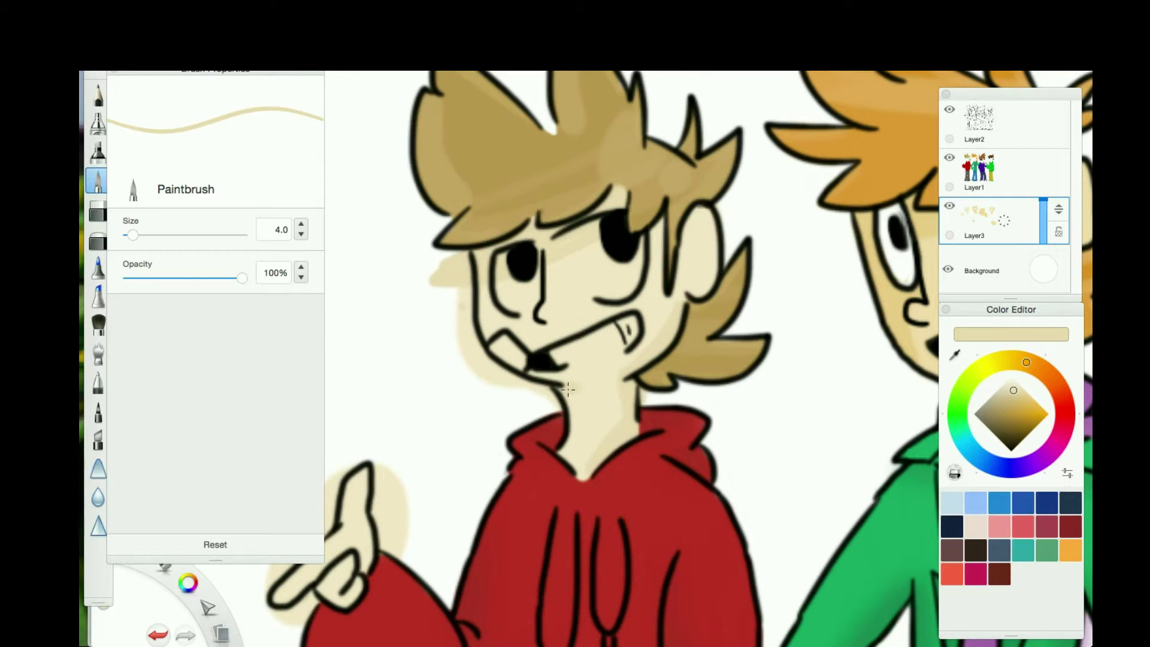
pyautogui.scroll(-3, 575, 360)
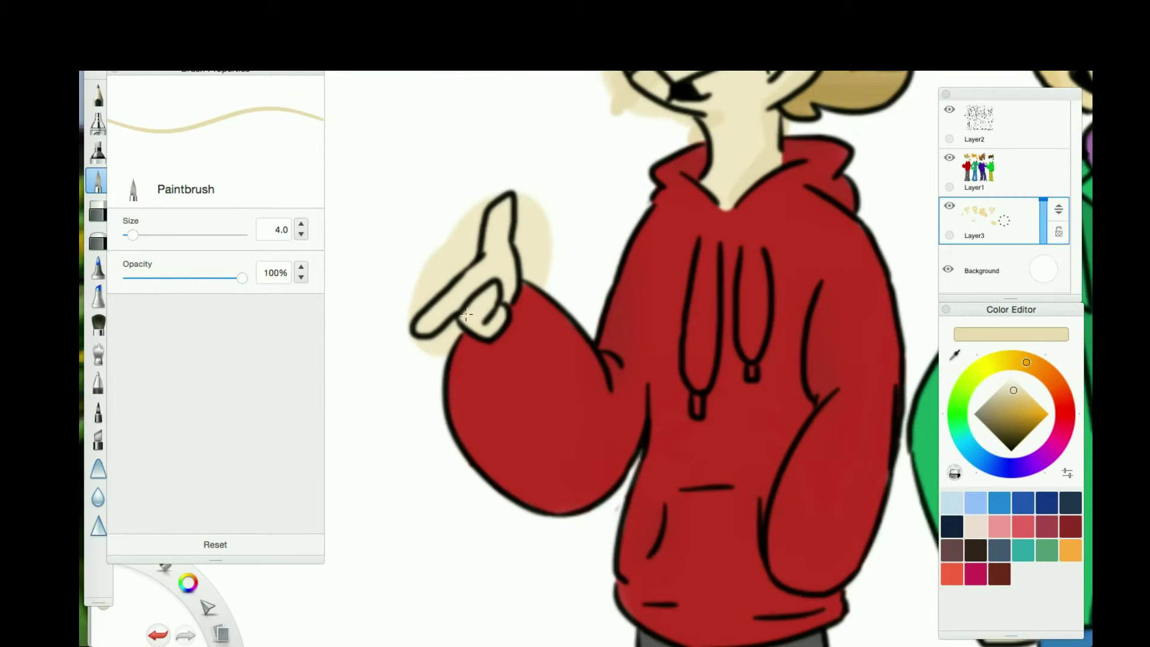
pyautogui.scroll(-3, 575, 359)
pyautogui.scroll(5, 652, 282)
pyautogui.click(650, 278)
# Erase the excess beige around the first character's face and raised hand and inside his eyes with the Hard Eraser at size 5.9.
pyautogui.press('e')
pyautogui.moveTo(414, 393)
pyautogui.mouseDown()
pyautogui.moveTo(424, 480)
pyautogui.moveTo(538, 503)
pyautogui.mouseUp()
pyautogui.moveTo(133, 234); pyautogui.dragTo(131, 235)
pyautogui.moveTo(461, 281); pyautogui.dragTo(497, 341)
pyautogui.moveTo(563, 230)
pyautogui.mouseDown()
pyautogui.moveTo(635, 311)
pyautogui.moveTo(589, 311)
pyautogui.moveTo(789, 79)
pyautogui.mouseUp()
pyautogui.press('space')
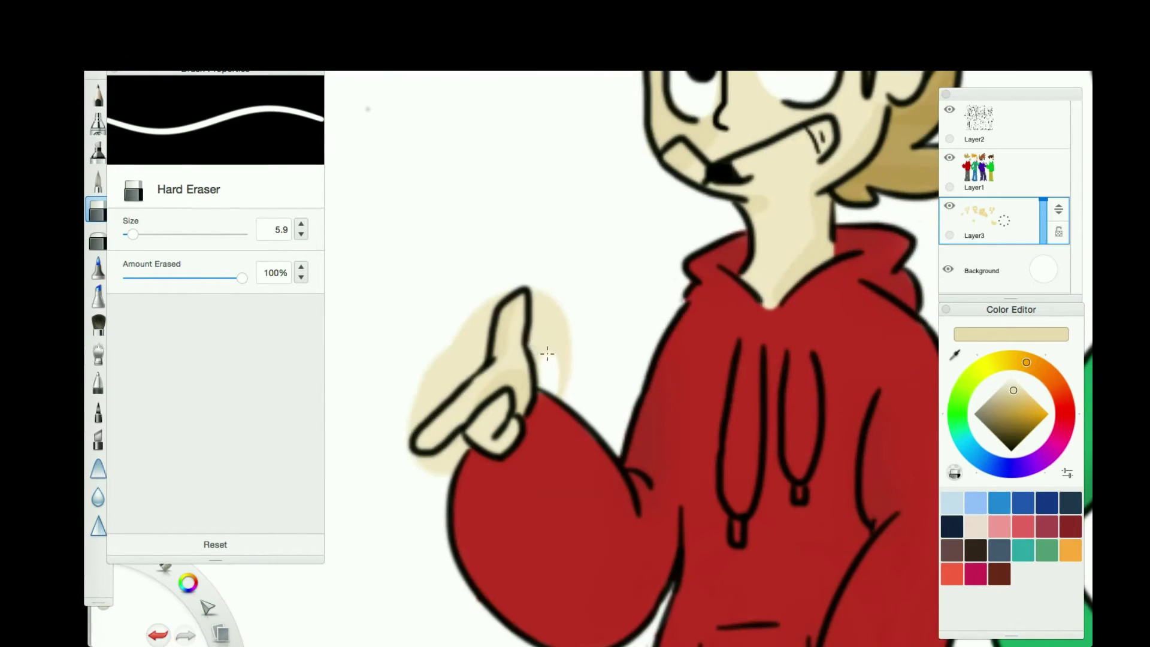
pyautogui.scroll(-5, 559, 200)
pyautogui.scroll(6, 599, 179)
pyautogui.moveTo(521, 431); pyautogui.dragTo(659, 384)
pyautogui.hotkey('ctrl', 'z')
pyautogui.moveTo(539, 431); pyautogui.dragTo(437, 419)
pyautogui.scroll(-5, 539, 419)
pyautogui.press('space')
# Touch up the fourth character's lowered hand with the Paintbrush at size 4.0 and erase the excess beige around it at size 5.9.
pyautogui.press('b')
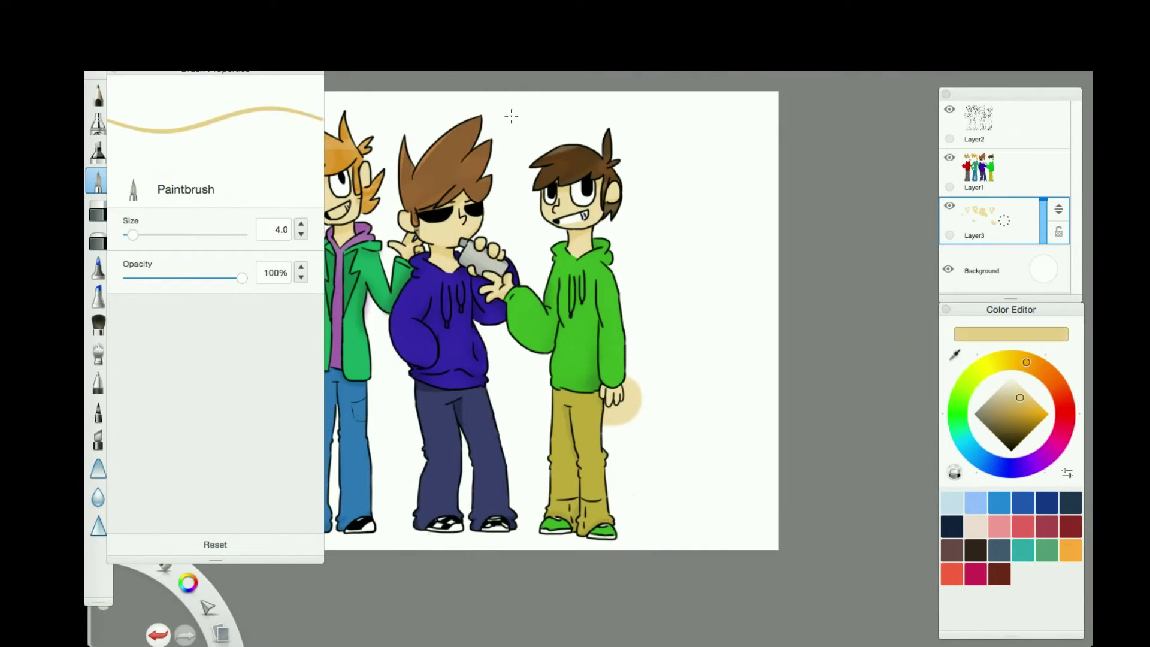
pyautogui.scroll(6, 571, 312)
pyautogui.press('e')
pyautogui.moveTo(521, 395)
pyautogui.mouseDown()
pyautogui.moveTo(541, 457)
pyautogui.moveTo(519, 534)
pyautogui.moveTo(720, 441)
pyautogui.moveTo(683, 233)
pyautogui.mouseUp()
pyautogui.press('space')
pyautogui.scroll(-5, 551, 151)
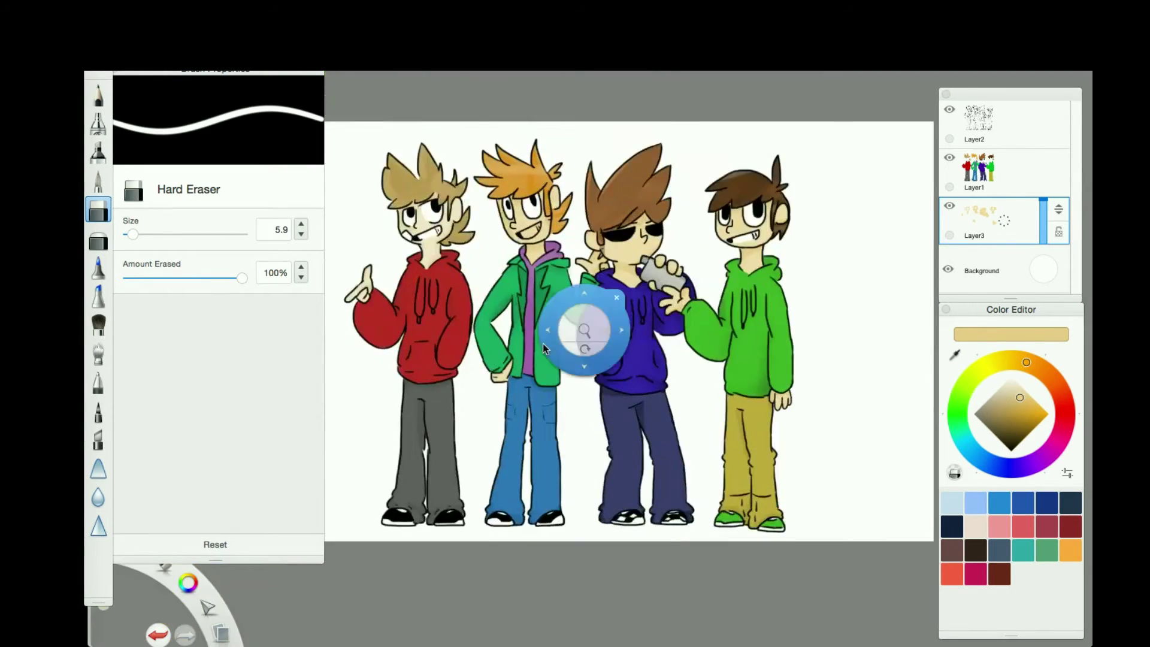
# Erase the leftover beige inside the second character's mouth and eyes with the Hard Eraser at size 2.6.
pyautogui.scroll(5, 598, 379)
pyautogui.write('2.6')
pyautogui.press('Return')
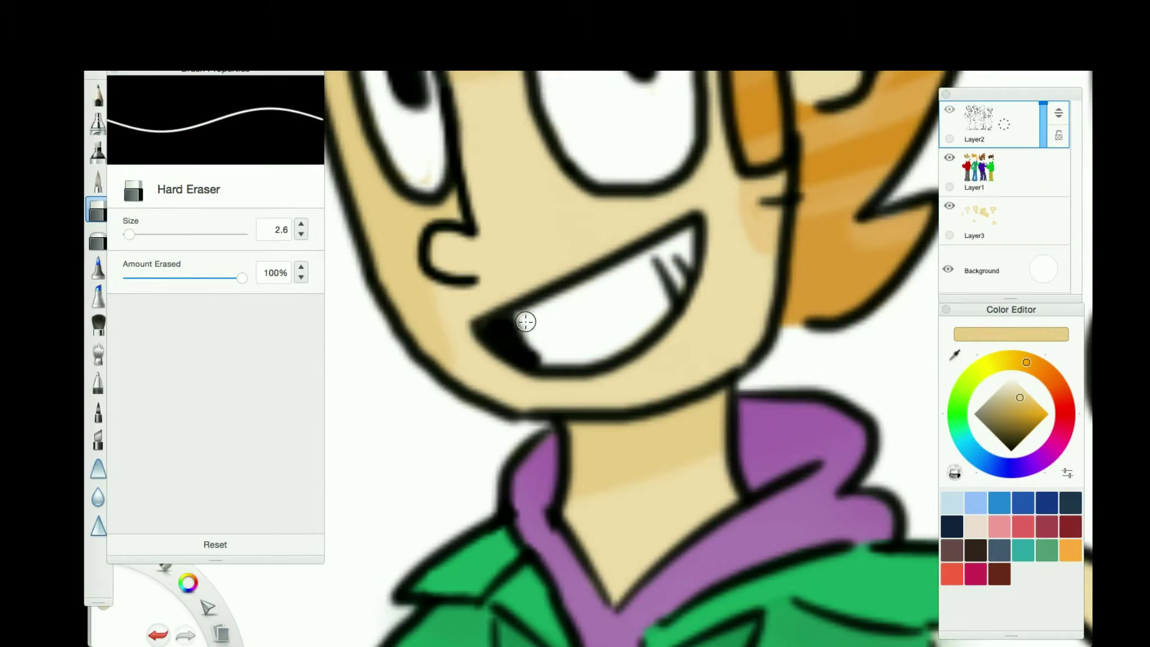
pyautogui.moveTo(855, 184); pyautogui.dragTo(914, 434)
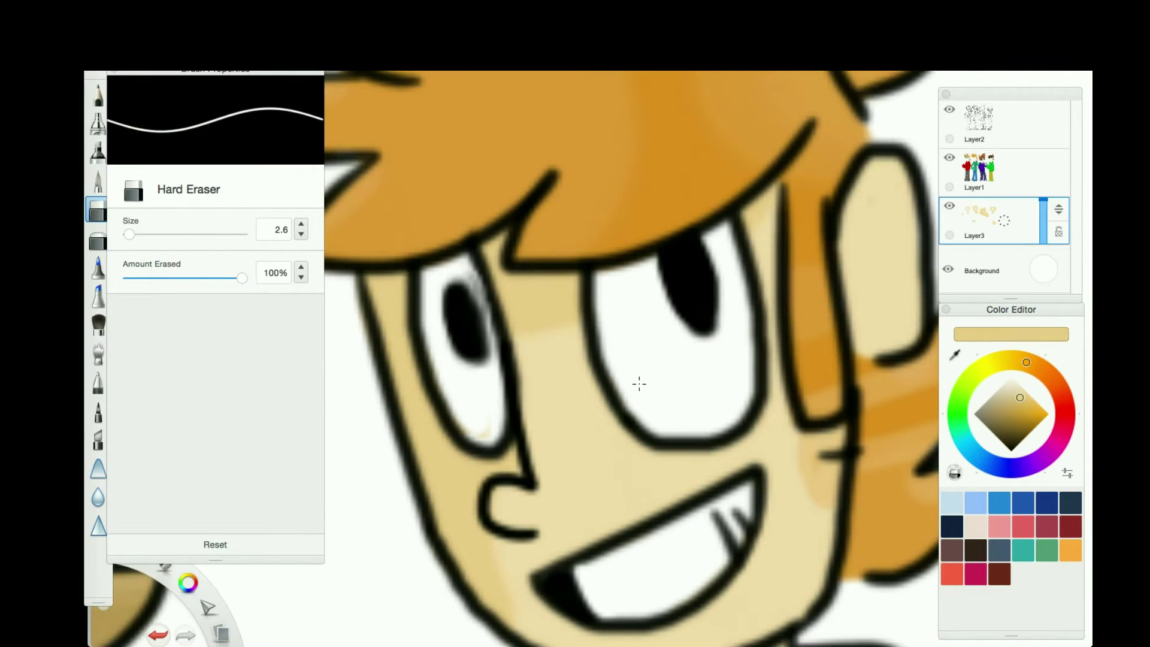
pyautogui.scroll(-5, 438, 356)
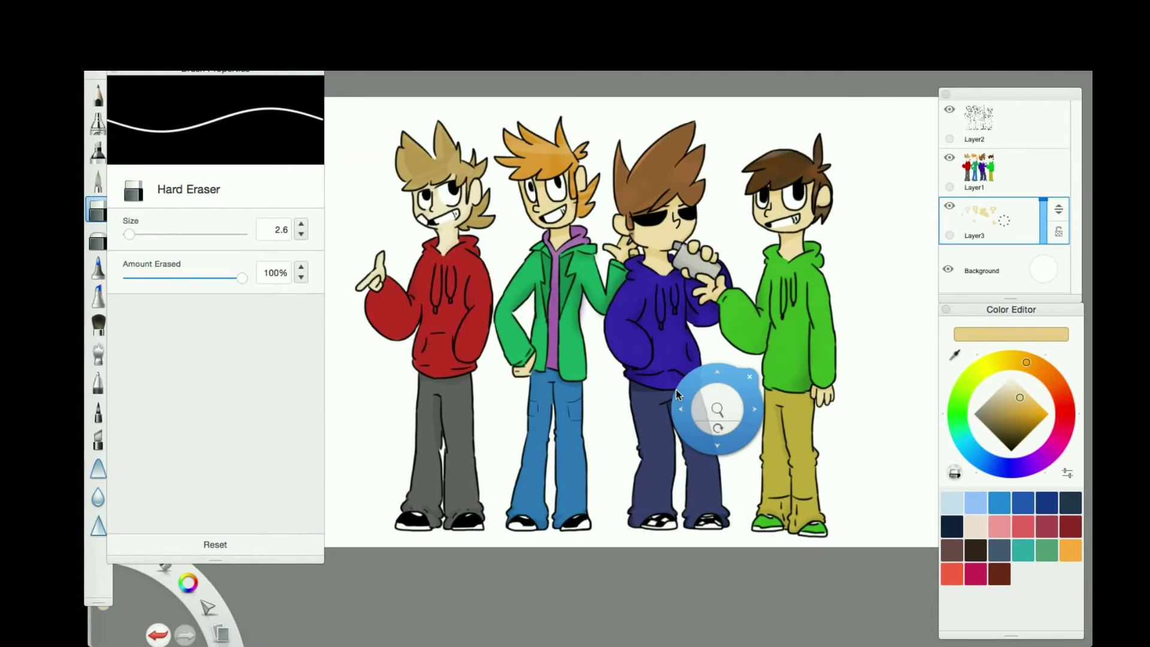
# Merge the clothes and hair colour layer with the skin layer, and toggle the line art layer's visibility as a check.
pyautogui.click(949, 109)
pyautogui.click(949, 110)
pyautogui.click(949, 109)
pyautogui.click(949, 110)
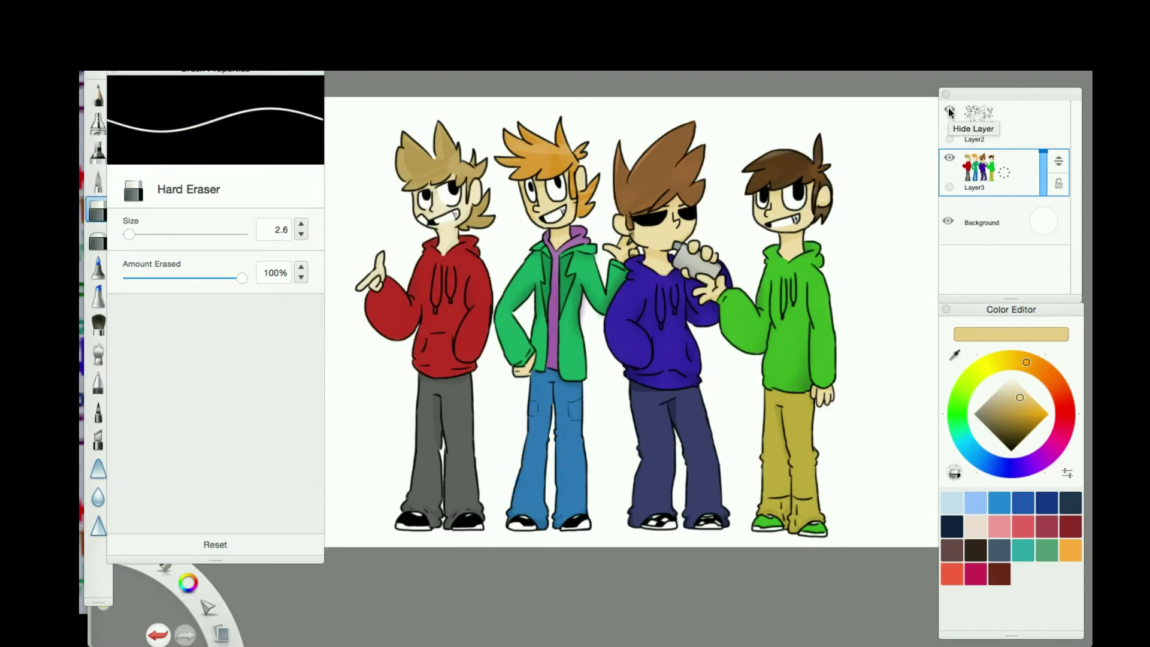
# Change the background to golden brown and paint white behind the four heads on a new layer with the Paintbrush at size 44.1.
pyautogui.click(1043, 268)
pyautogui.click(1036, 263)
pyautogui.click(98, 180)
pyautogui.moveTo(129, 234); pyautogui.dragTo(177, 234)
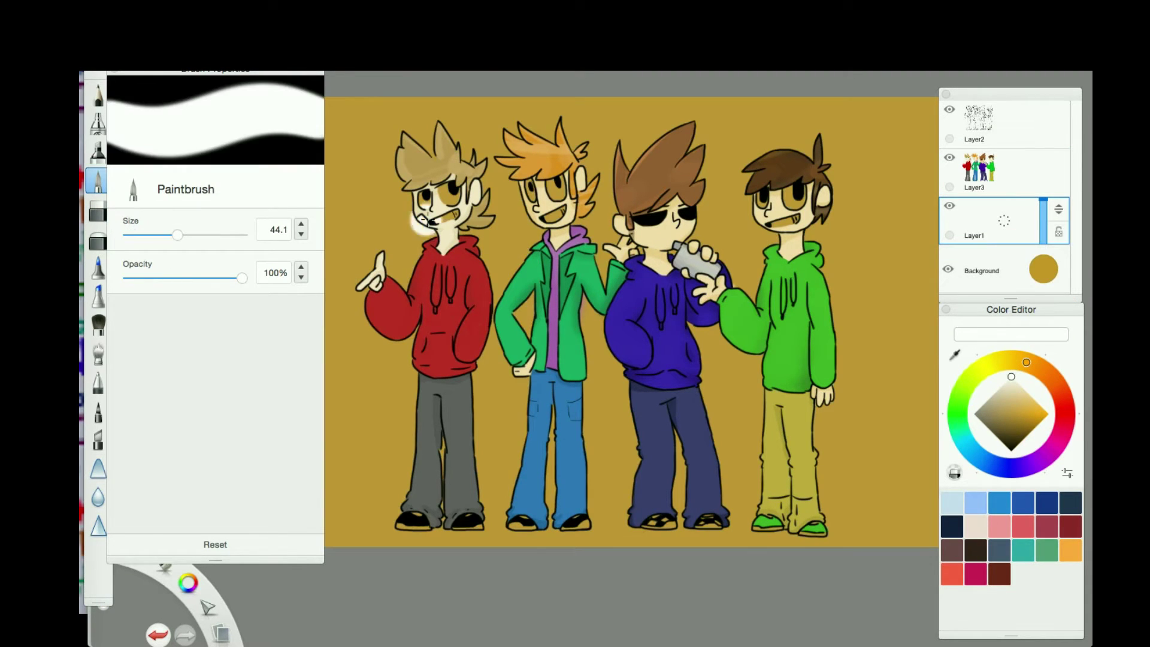
pyautogui.moveTo(743, 180); pyautogui.dragTo(829, 198)
pyautogui.moveTo(407, 156); pyautogui.dragTo(689, 144)
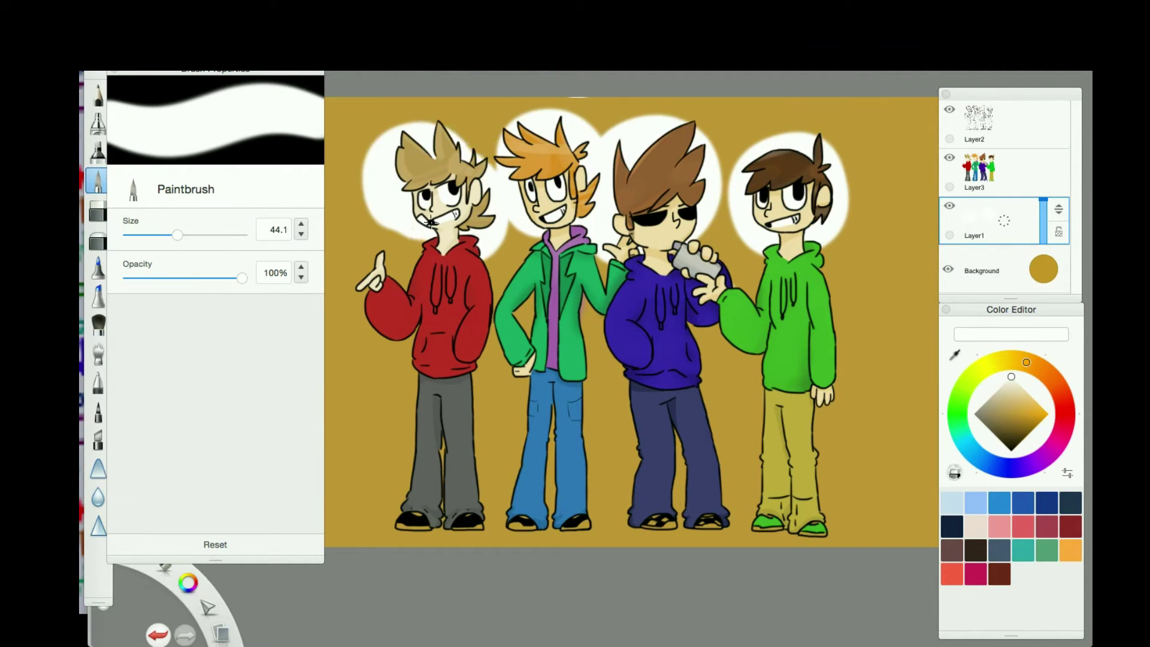
# Erase the white just outside the first character's hair and face outline with the Hard Eraser at size 7.2.
pyautogui.scroll(5, 552, 249)
pyautogui.click(98, 210)
pyautogui.moveTo(178, 234); pyautogui.dragTo(129, 234)
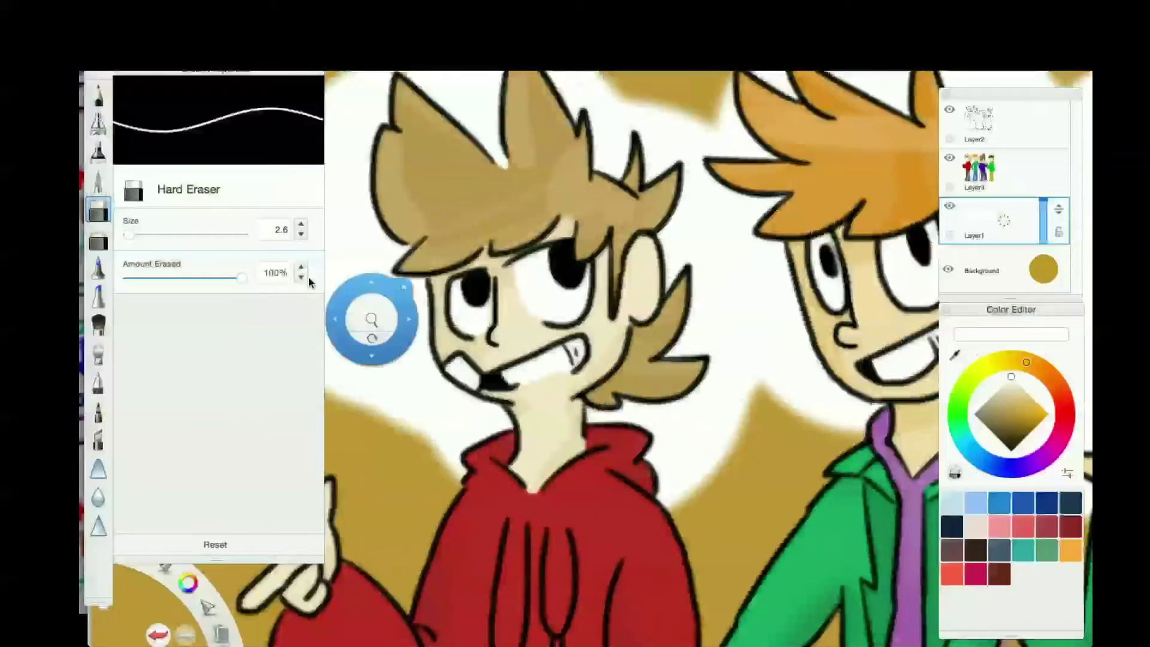
pyautogui.moveTo(371, 316); pyautogui.dragTo(435, 462)
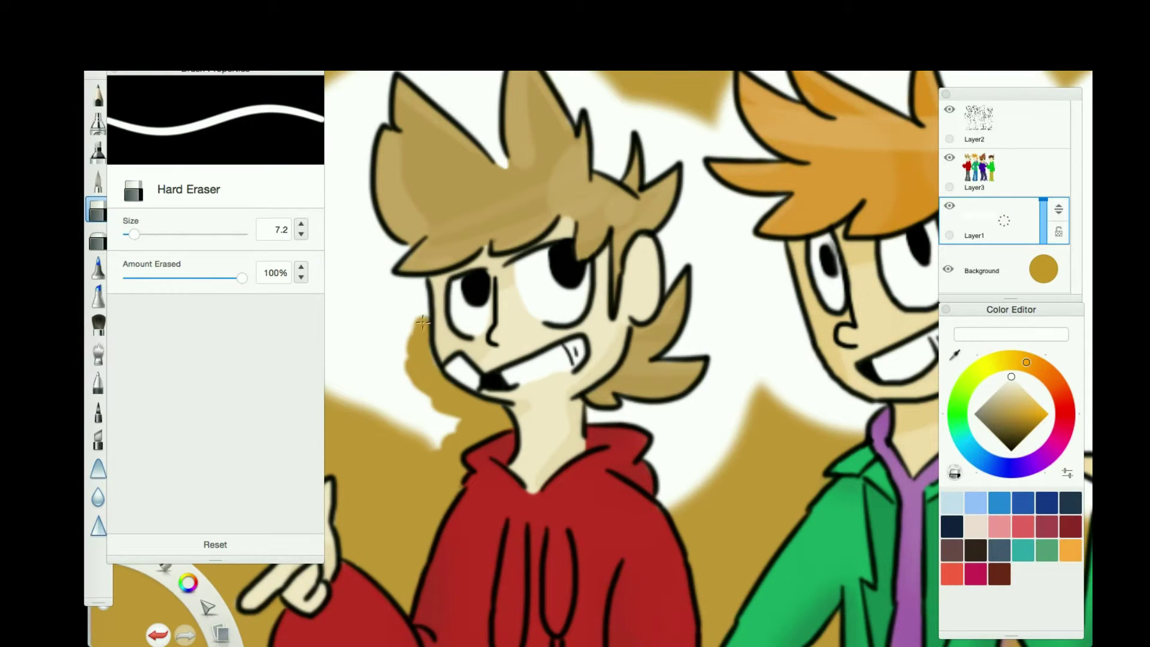
pyautogui.moveTo(406, 244)
pyautogui.mouseDown()
pyautogui.moveTo(475, 167)
pyautogui.moveTo(521, 241)
pyautogui.mouseUp()
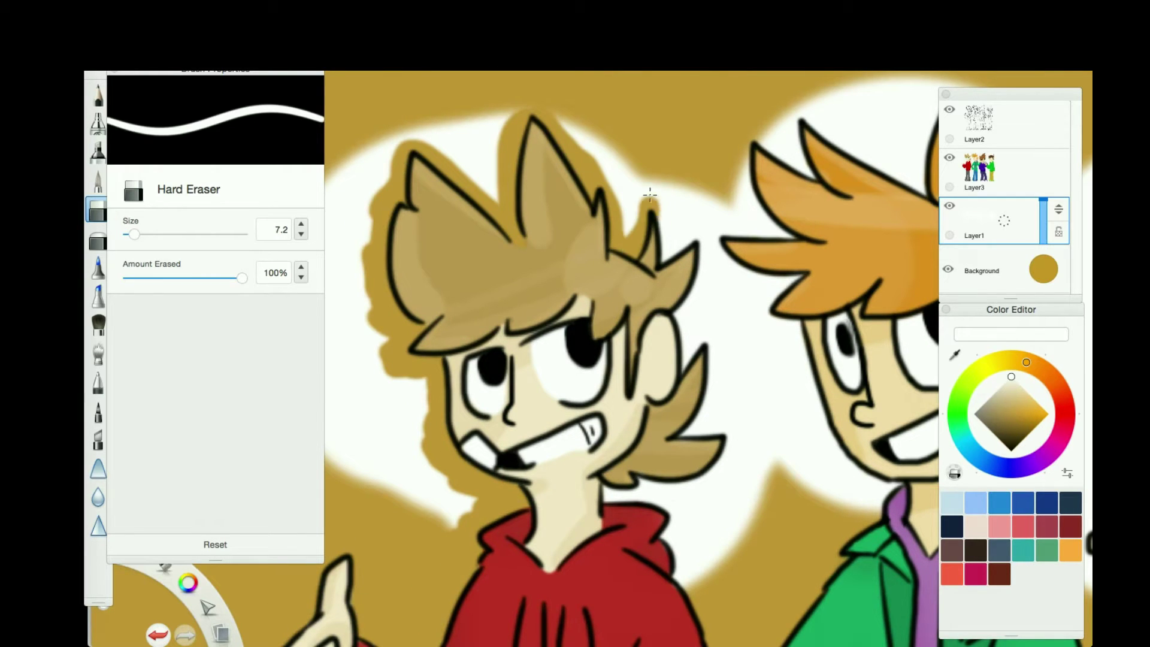
pyautogui.moveTo(680, 333); pyautogui.dragTo(685, 487)
# Erase the white just outside the second and third characters' hair and face outlines with the Hard Eraser at size 7.2.
pyautogui.hscroll(10, 390, 159)
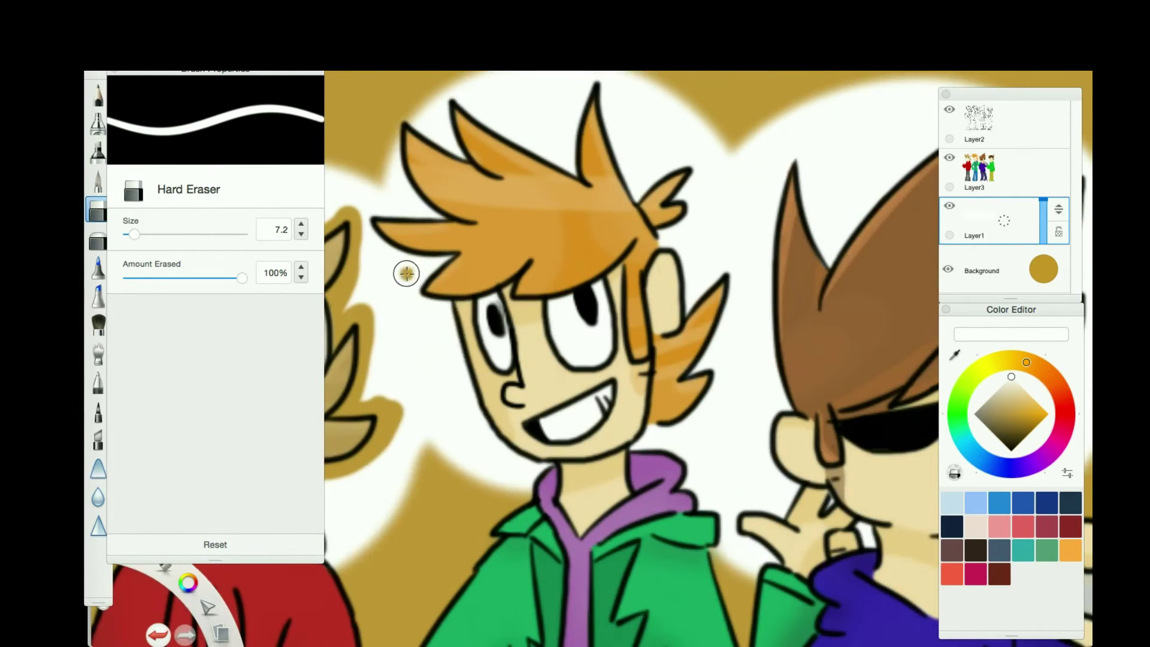
pyautogui.moveTo(429, 117); pyautogui.dragTo(625, 169)
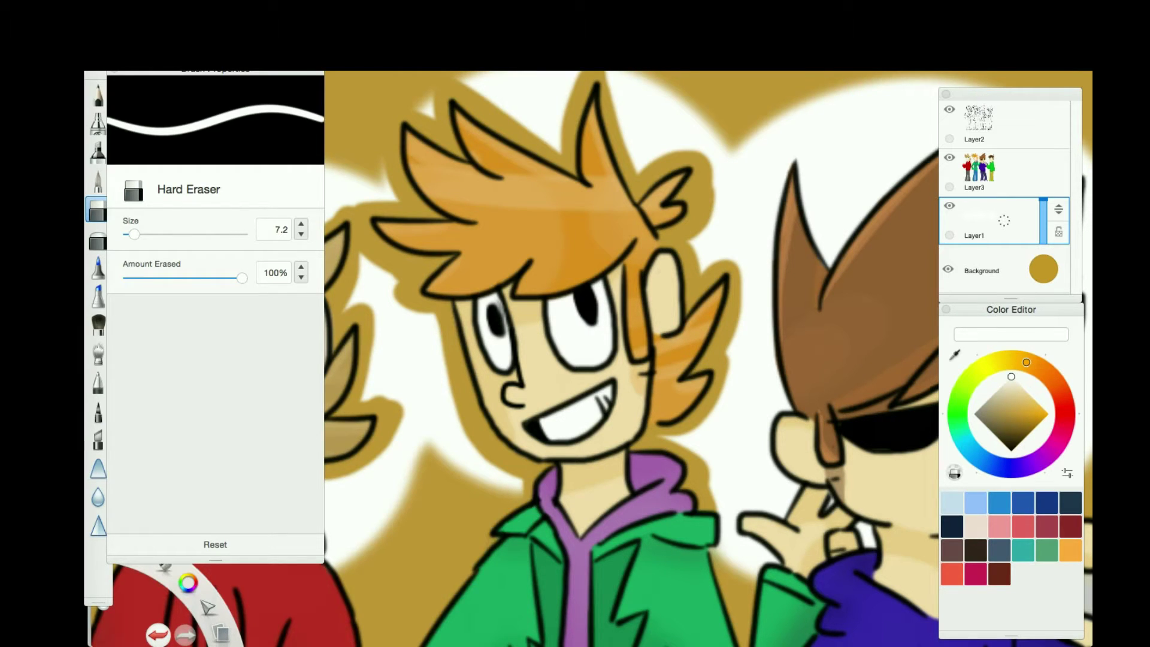
pyautogui.hscroll(10, 674, 356)
pyautogui.scroll(5, 467, 266)
pyautogui.moveTo(467, 266)
pyautogui.mouseDown()
pyautogui.moveTo(531, 304)
pyautogui.moveTo(702, 121)
pyautogui.mouseUp()
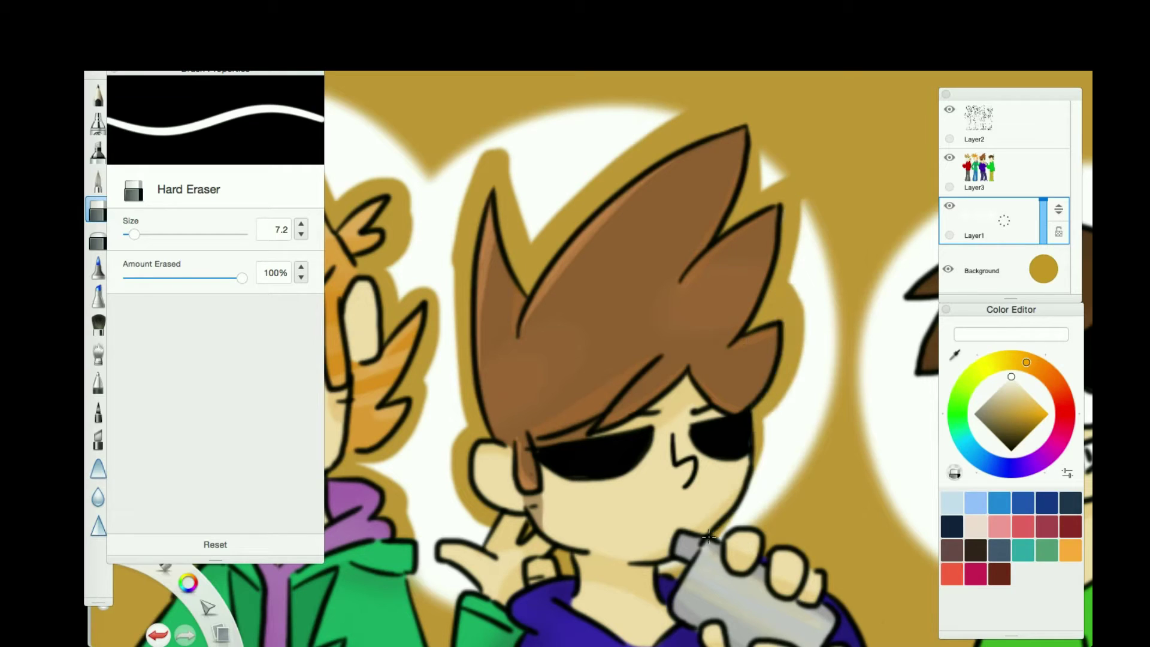
# Erase the white just outside the fourth character's hair and face outline on the white layer with the Hard Eraser at size 7.2.
pyautogui.hscroll(7, 616, 420)
pyautogui.moveTo(710, 238); pyautogui.dragTo(712, 356)
pyautogui.click(1001, 183)
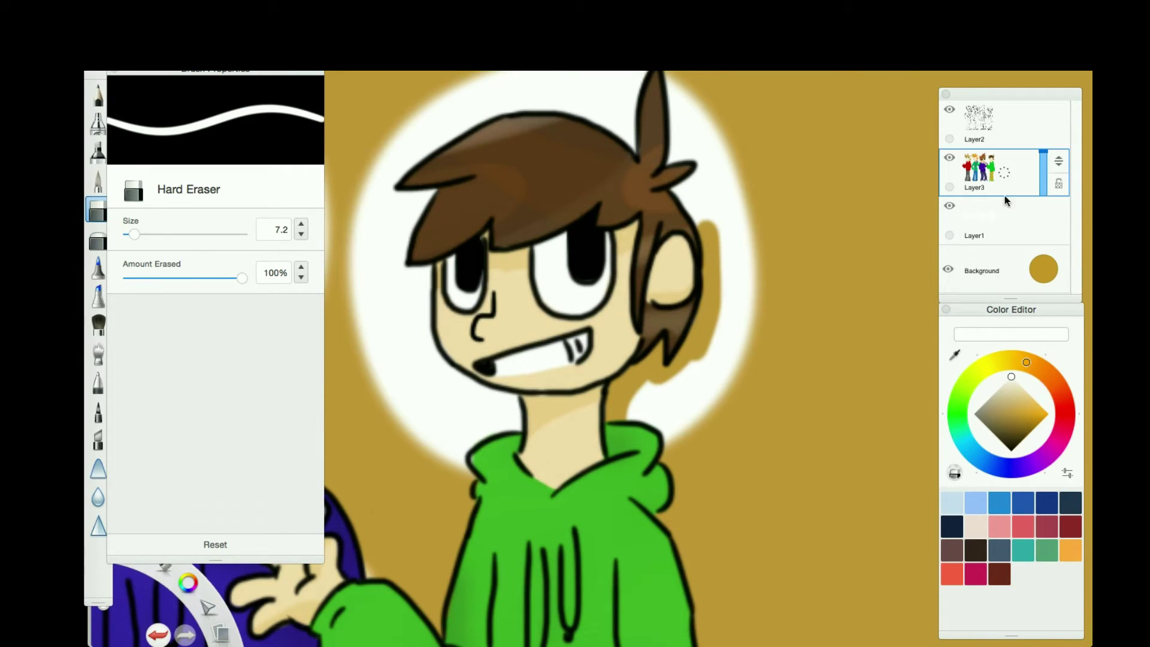
pyautogui.hscroll(-3, 639, 113)
pyautogui.click(1013, 177)
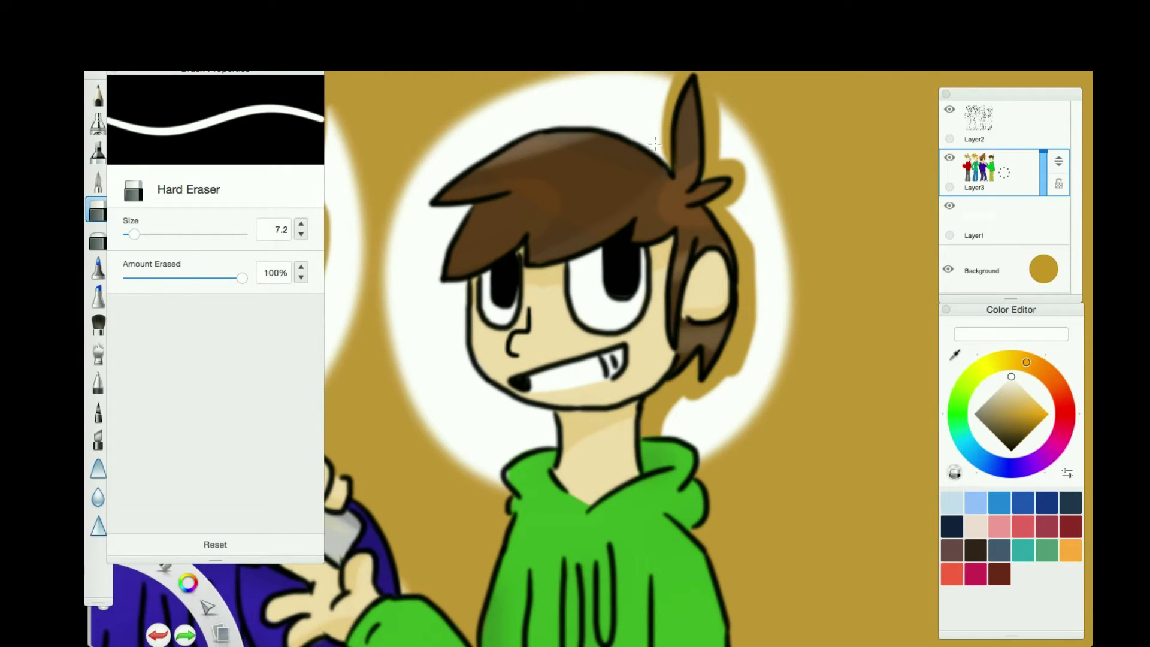
pyautogui.scroll(3, 754, 203)
pyautogui.moveTo(778, 221)
pyautogui.mouseDown()
pyautogui.moveTo(599, 174)
pyautogui.moveTo(371, 251)
pyautogui.mouseUp()
pyautogui.scroll(3, 455, 239)
pyautogui.moveTo(444, 300)
pyautogui.mouseDown()
pyautogui.moveTo(484, 254)
pyautogui.moveTo(442, 142)
pyautogui.mouseUp()
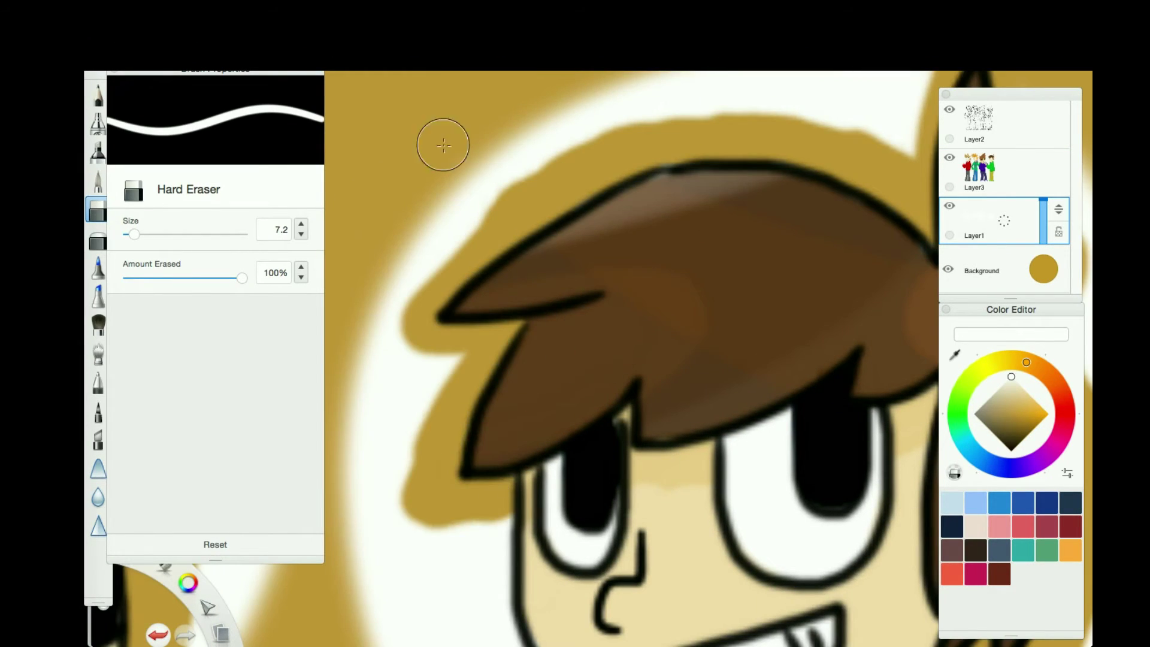
# Erase the remaining white around all four heads with the Hard Eraser enlarged to size 20.7.
pyautogui.scroll(-3, 455, 240)
pyautogui.scroll(-4, 456, 90)
pyautogui.press(']')
pyautogui.moveTo(449, 341); pyautogui.dragTo(495, 189)
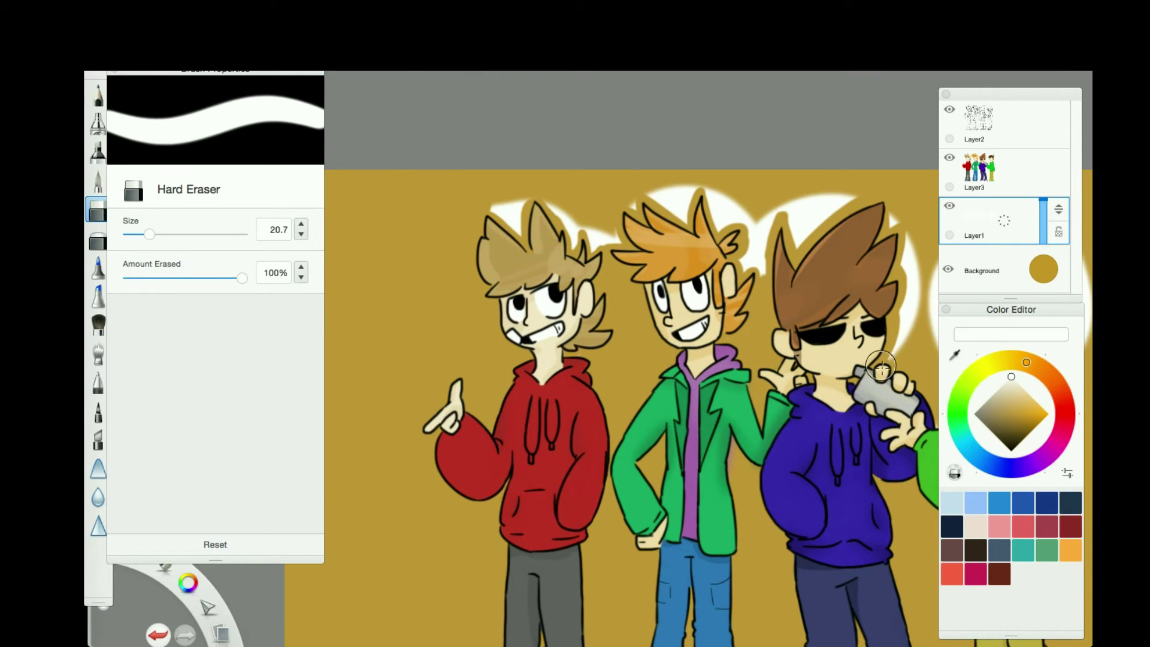
pyautogui.hscroll(10, 719, 300)
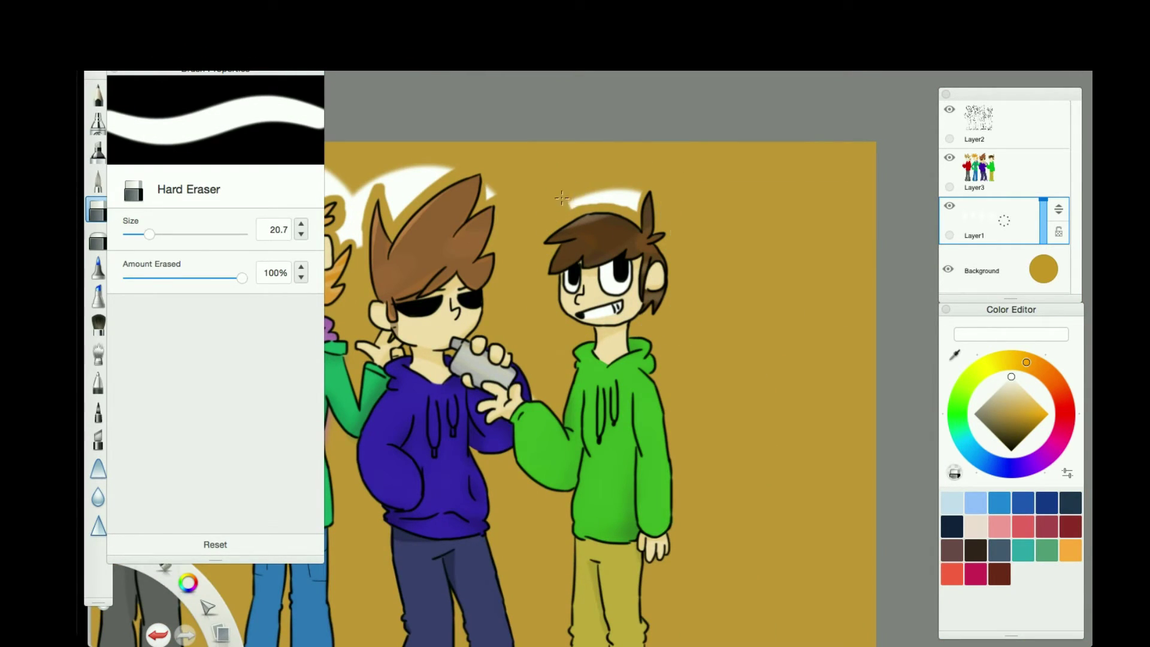
pyautogui.moveTo(561, 198); pyautogui.dragTo(643, 197)
pyautogui.hscroll(-10, 643, 204)
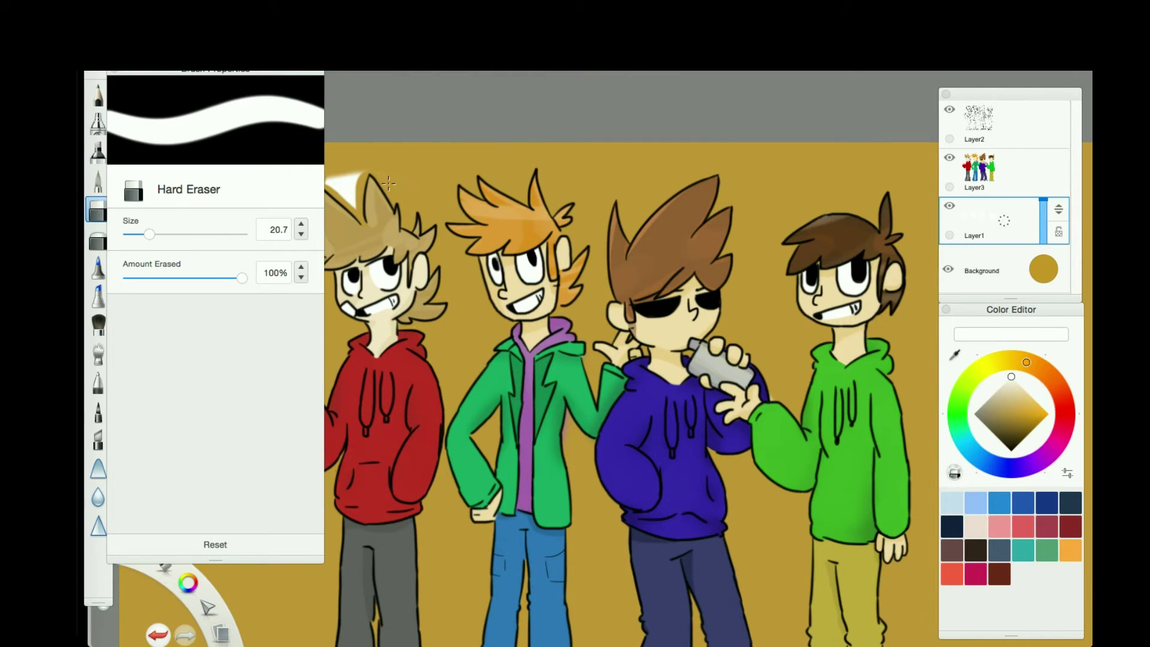
# Paint white behind the four characters' shoes on the same layer as the white of the heads.
pyautogui.scroll(-5, 388, 183)
pyautogui.press('b')
pyautogui.moveTo(512, 532); pyautogui.dragTo(817, 533)
pyautogui.scroll(-2, 575, 359)
# Erase the surplus white around the first character's shoes, reducing the Hard Eraser to size 6.5.
pyautogui.scroll(8, 413, 479)
pyautogui.press('e')
pyautogui.moveTo(420, 383); pyautogui.dragTo(362, 504)
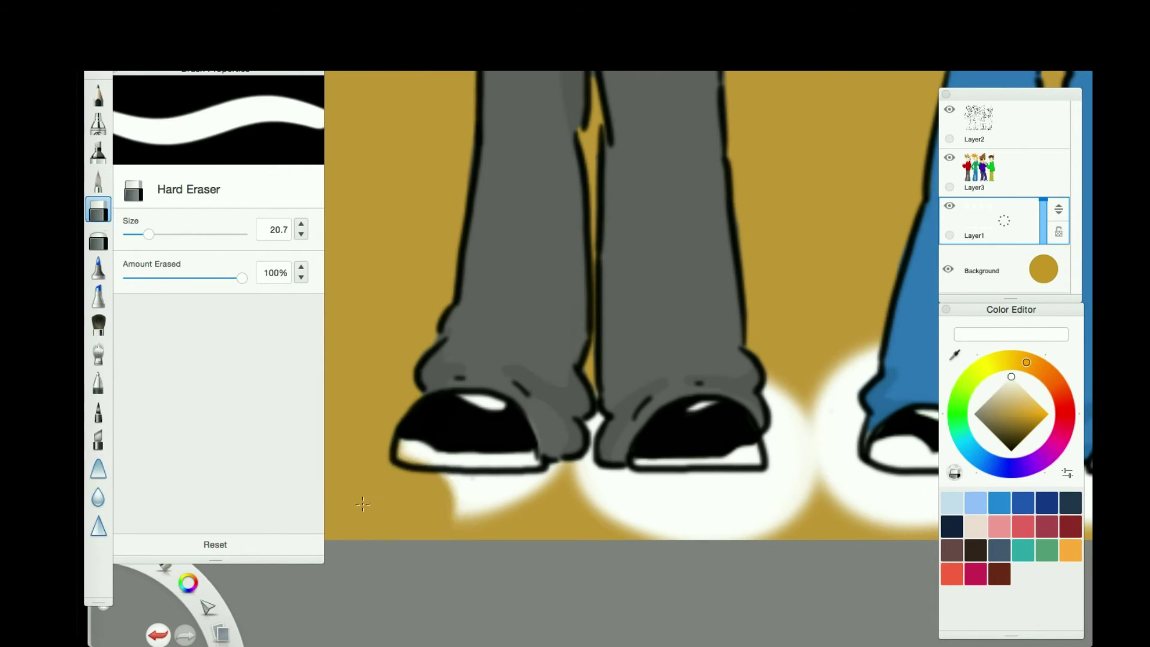
pyautogui.hotkey('ctrl', 'z')
pyautogui.moveTo(379, 362)
pyautogui.mouseDown()
pyautogui.moveTo(363, 450)
pyautogui.moveTo(445, 500)
pyautogui.mouseUp()
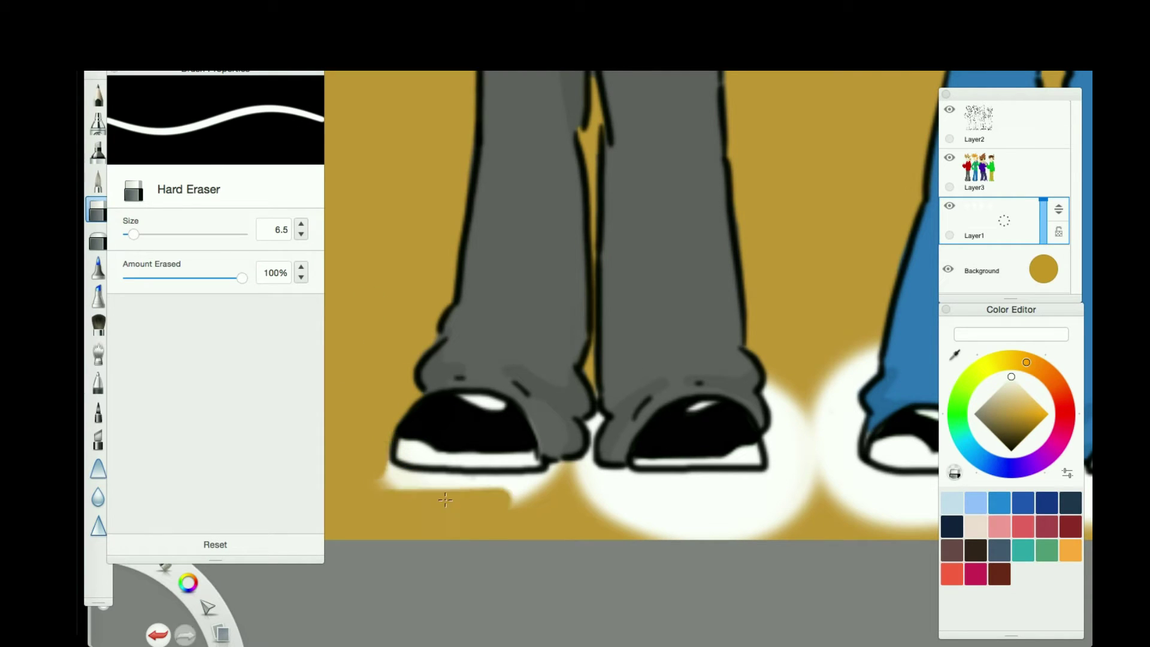
pyautogui.moveTo(623, 480)
pyautogui.mouseDown()
pyautogui.moveTo(785, 431)
pyautogui.moveTo(658, 515)
pyautogui.mouseUp()
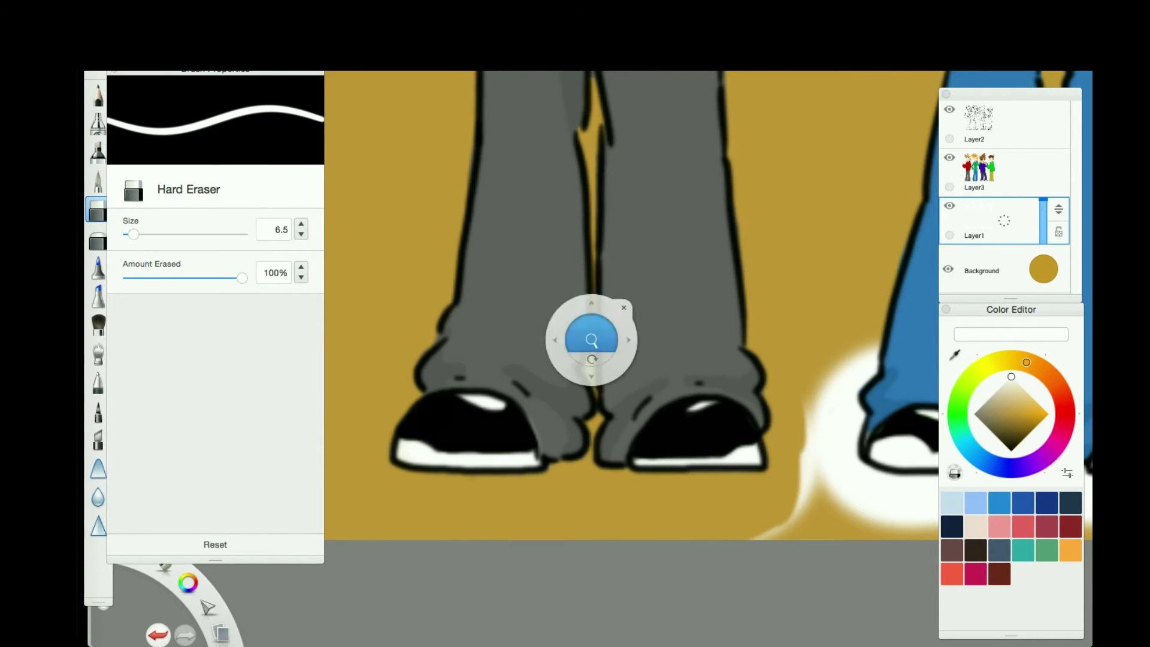
# Erase the surplus white around the second and third characters' shoes with the Hard Eraser at size 6.5.
pyautogui.hscroll(10, 599, 360)
pyautogui.moveTo(473, 503)
pyautogui.mouseDown()
pyautogui.moveTo(445, 470)
pyautogui.moveTo(659, 419)
pyautogui.moveTo(533, 502)
pyautogui.mouseUp()
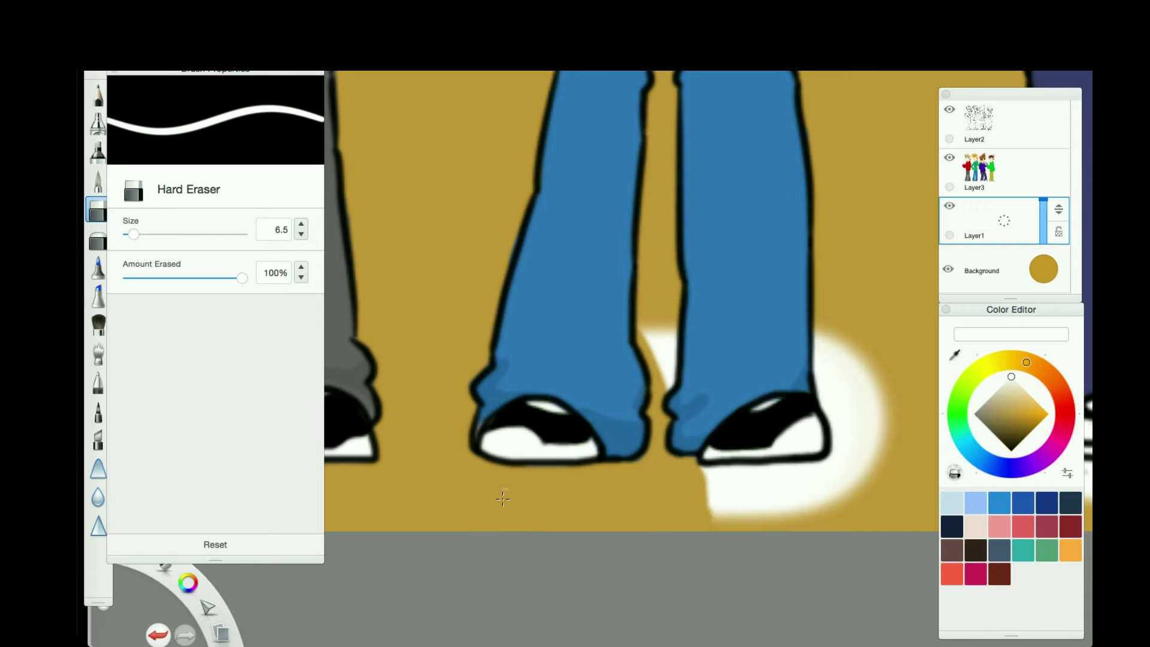
pyautogui.moveTo(671, 471)
pyautogui.mouseDown()
pyautogui.moveTo(856, 461)
pyautogui.moveTo(865, 359)
pyautogui.mouseUp()
pyautogui.hscroll(10, 650, 249)
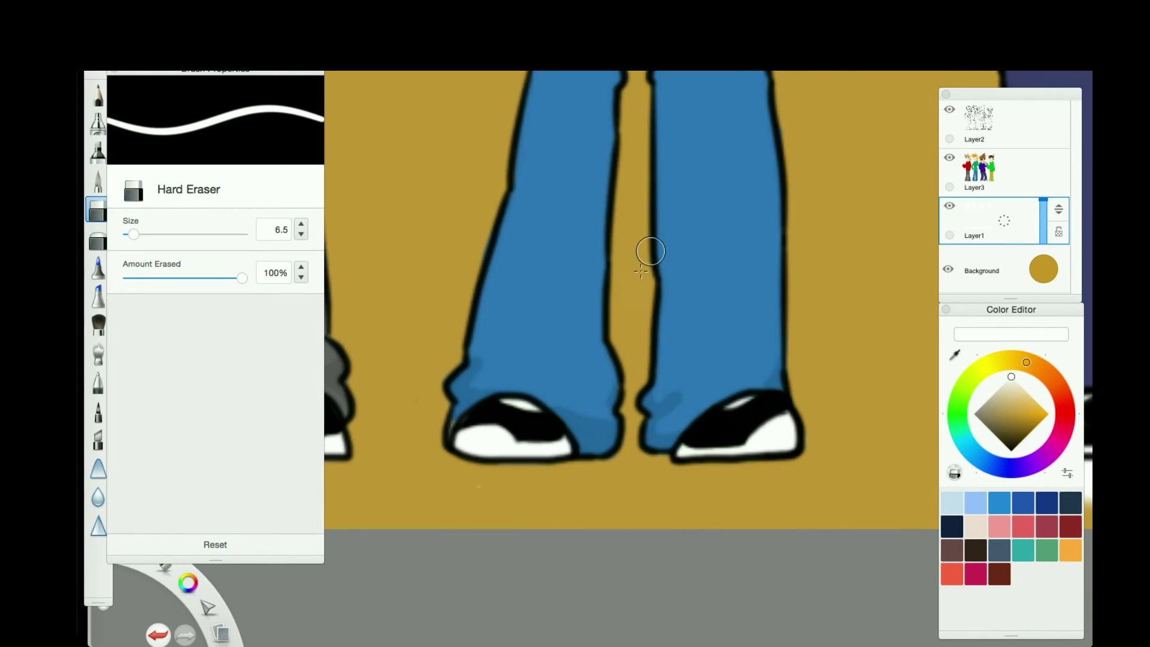
pyautogui.moveTo(497, 450)
pyautogui.mouseDown()
pyautogui.moveTo(591, 402)
pyautogui.moveTo(565, 316)
pyautogui.moveTo(535, 477)
pyautogui.moveTo(661, 446)
pyautogui.mouseUp()
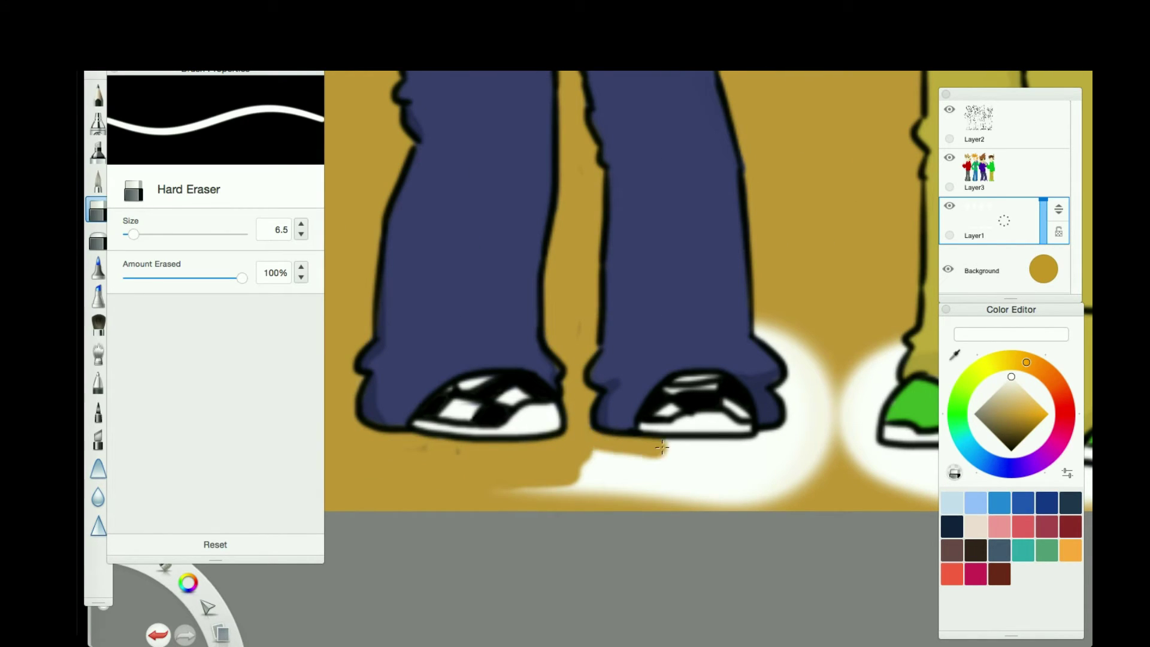
pyautogui.moveTo(753, 324)
pyautogui.mouseDown()
pyautogui.moveTo(597, 466)
pyautogui.moveTo(850, 449)
pyautogui.moveTo(874, 419)
pyautogui.mouseUp()
# Erase the surplus white around the fourth character's green shoes with the Hard Eraser at size 6.5.
pyautogui.hscroll(10, 590, 333)
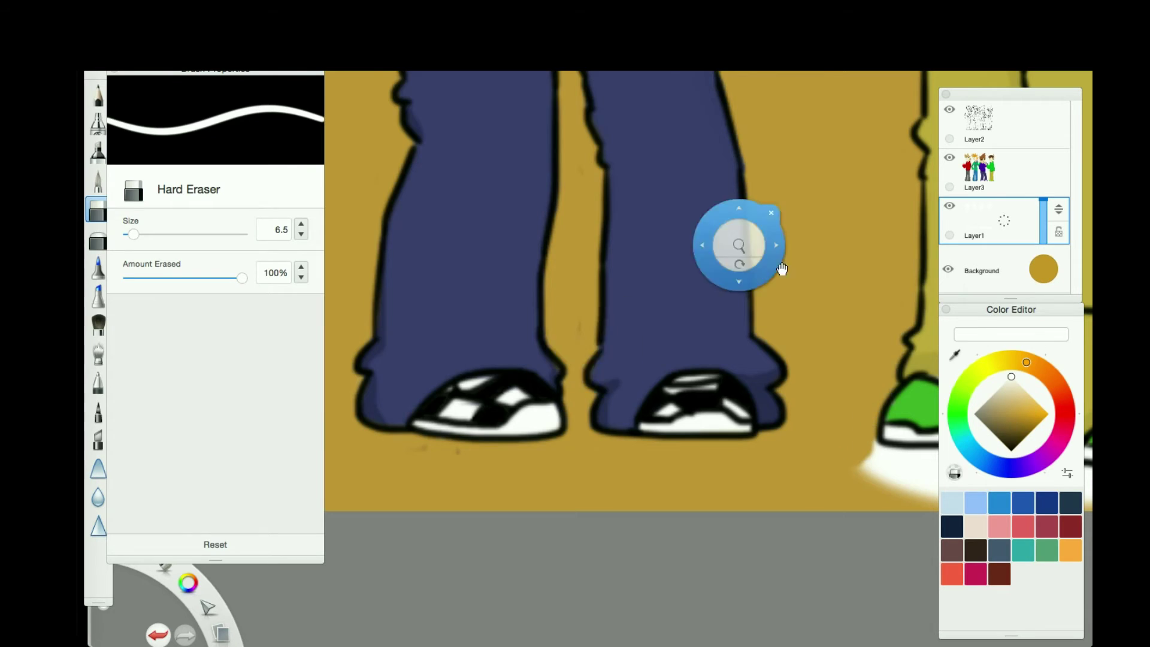
pyautogui.moveTo(383, 470); pyautogui.dragTo(443, 460)
pyautogui.moveTo(689, 323); pyautogui.dragTo(746, 444)
pyautogui.moveTo(745, 443); pyautogui.dragTo(384, 473)
pyautogui.moveTo(383, 473); pyautogui.dragTo(574, 491)
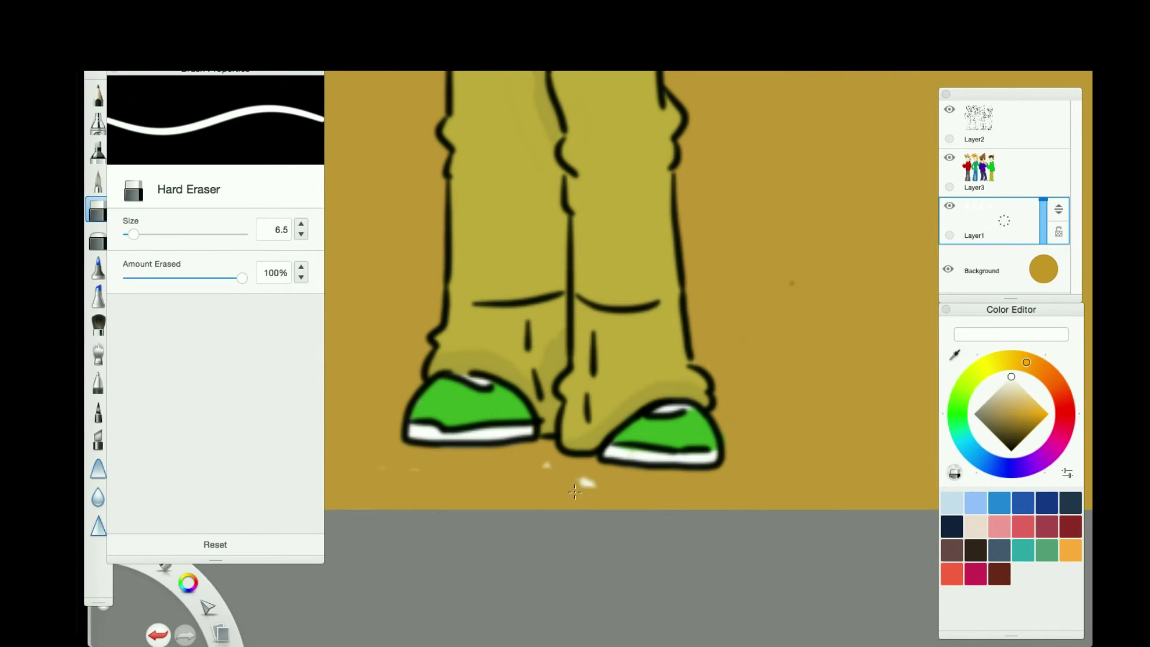
# Merge the character colours with the white layer and erase the purple smudge beside the green jacket with the Hard Eraser at size 4.6.
pyautogui.scroll(-5, 518, 248)
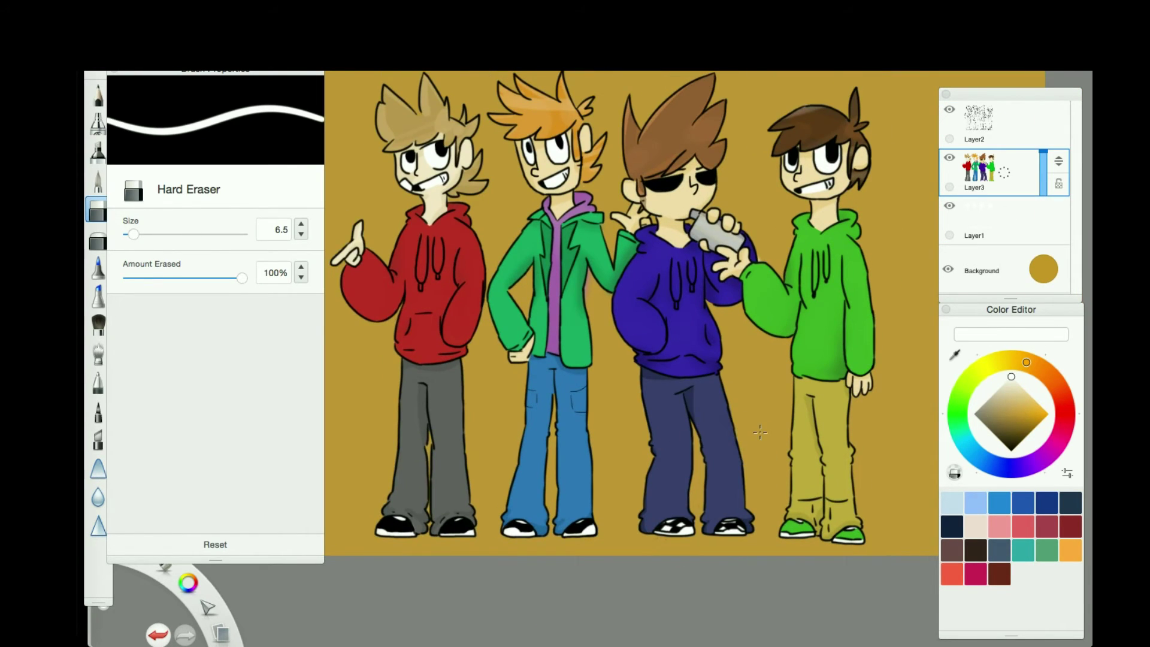
pyautogui.hotkey('ctrl', 'e')
pyautogui.scroll(5, 570, 276)
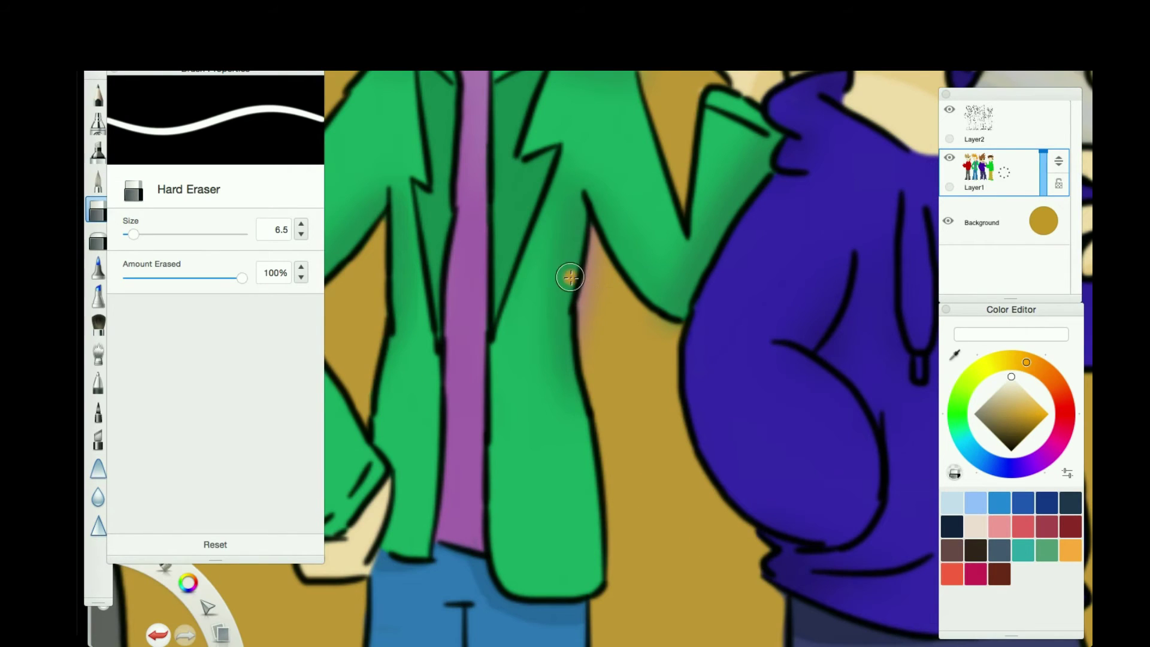
pyautogui.scroll(-5, 604, 381)
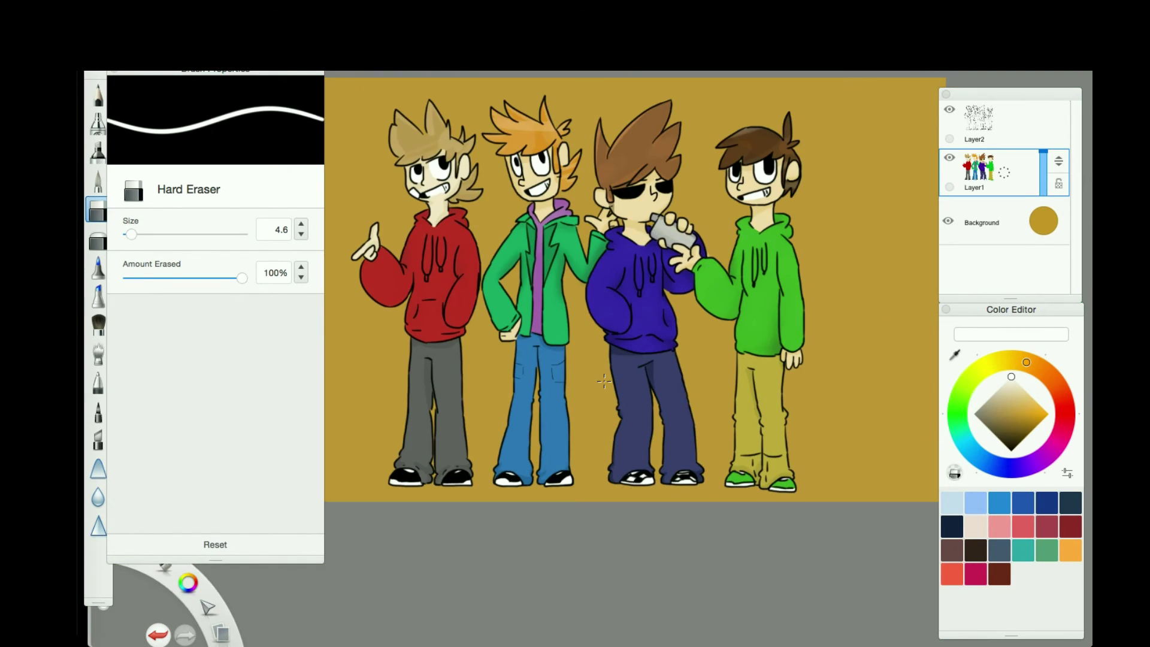
# Change the background to white and start a new layer beneath the characters with a dark grey Paintbrush at size 160.4.
pyautogui.click(987, 201)
pyautogui.moveTo(1044, 268); pyautogui.dragTo(1022, 260)
pyautogui.press('e')
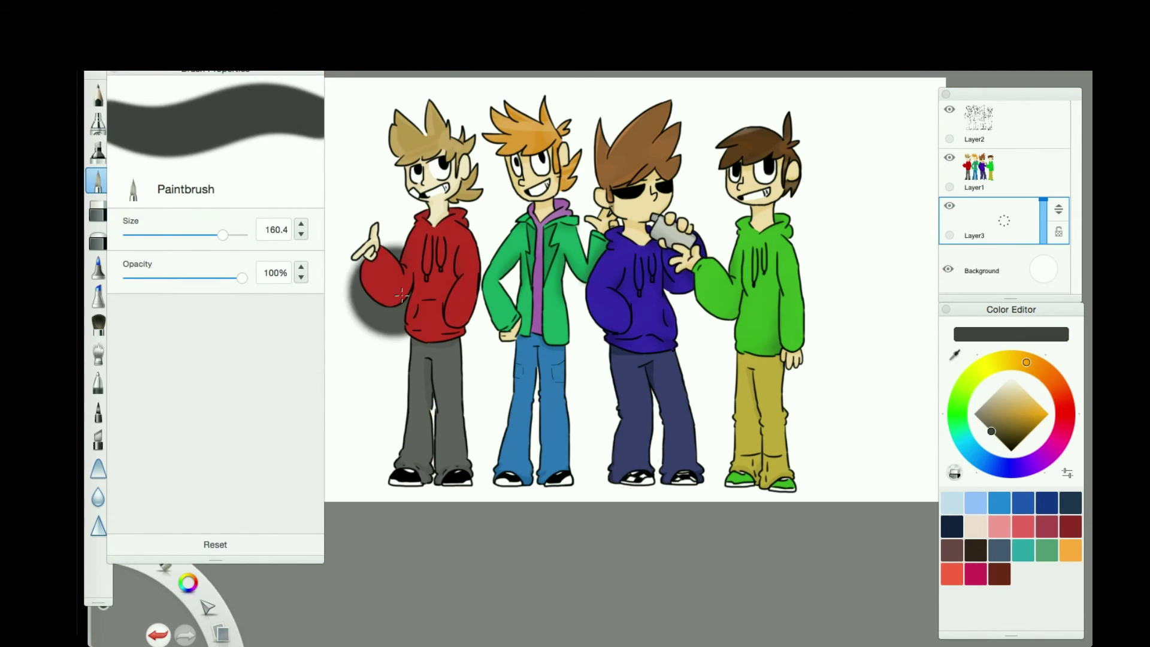
# Undo the test stroke and paint a large dark grey mound behind the four characters with the Paintbrush at size 160.4.
pyautogui.press('super+z')
pyautogui.press('r')
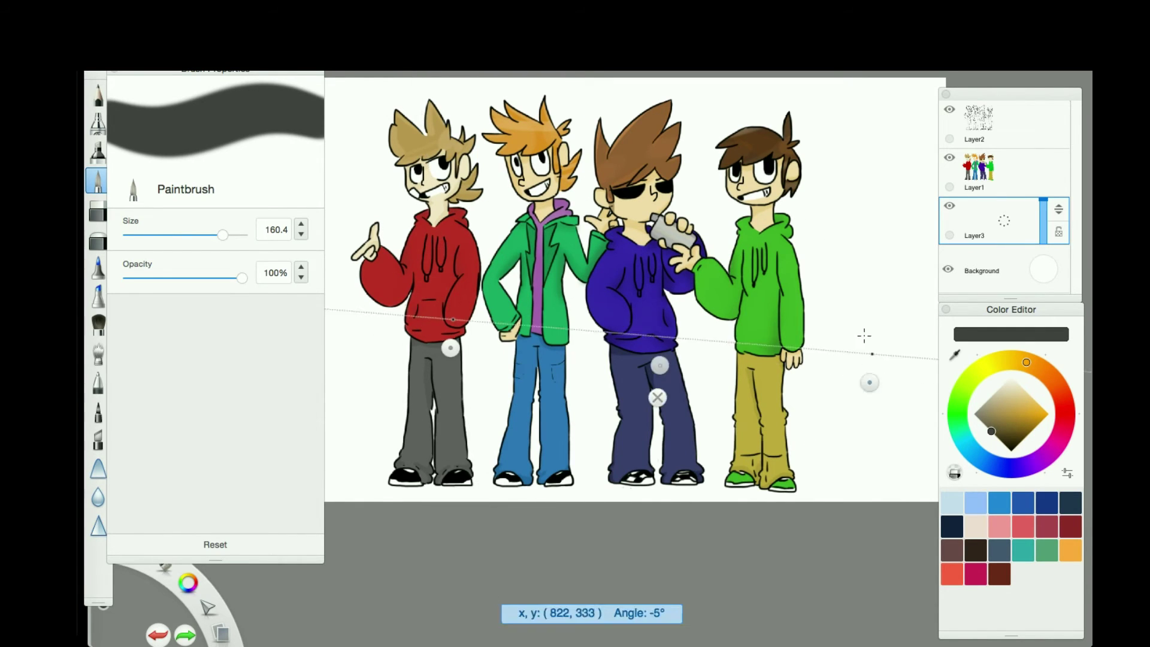
pyautogui.moveTo(862, 350); pyautogui.dragTo(344, 499)
pyautogui.moveTo(592, 500)
pyautogui.mouseDown()
pyautogui.moveTo(839, 395)
pyautogui.moveTo(371, 395)
pyautogui.moveTo(838, 396)
pyautogui.moveTo(474, 435)
pyautogui.moveTo(834, 360)
pyautogui.moveTo(659, 252)
pyautogui.mouseUp()
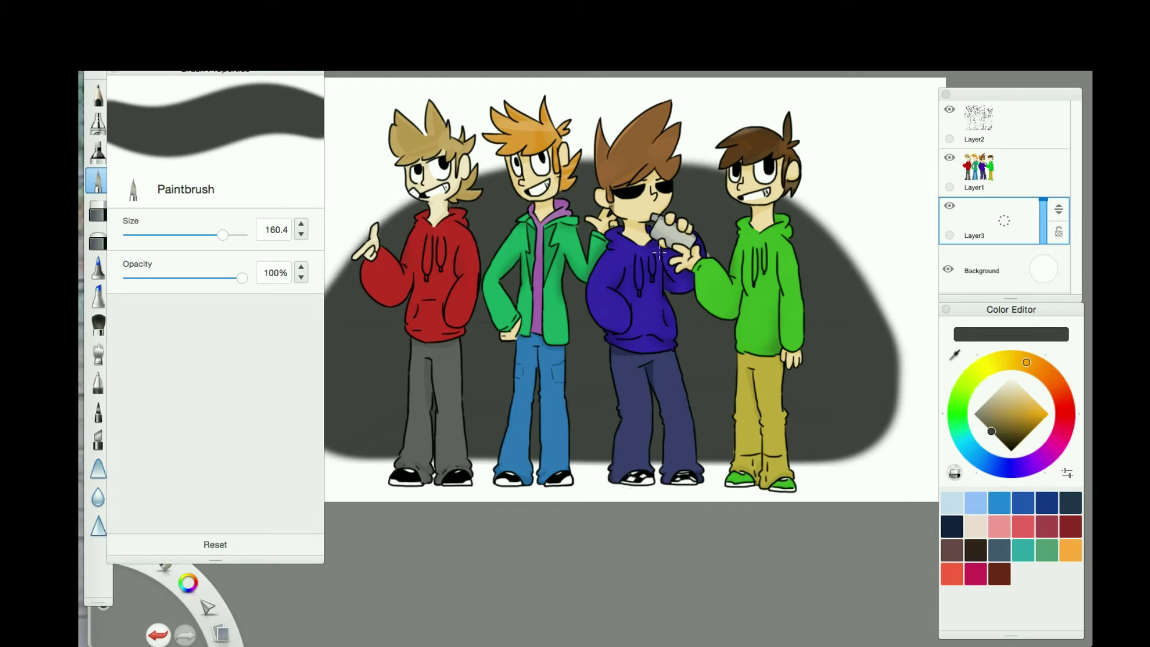
# Paint progressively darker, smaller bands inside the grey mound, going to near black in its centre.
pyautogui.click(995, 436)
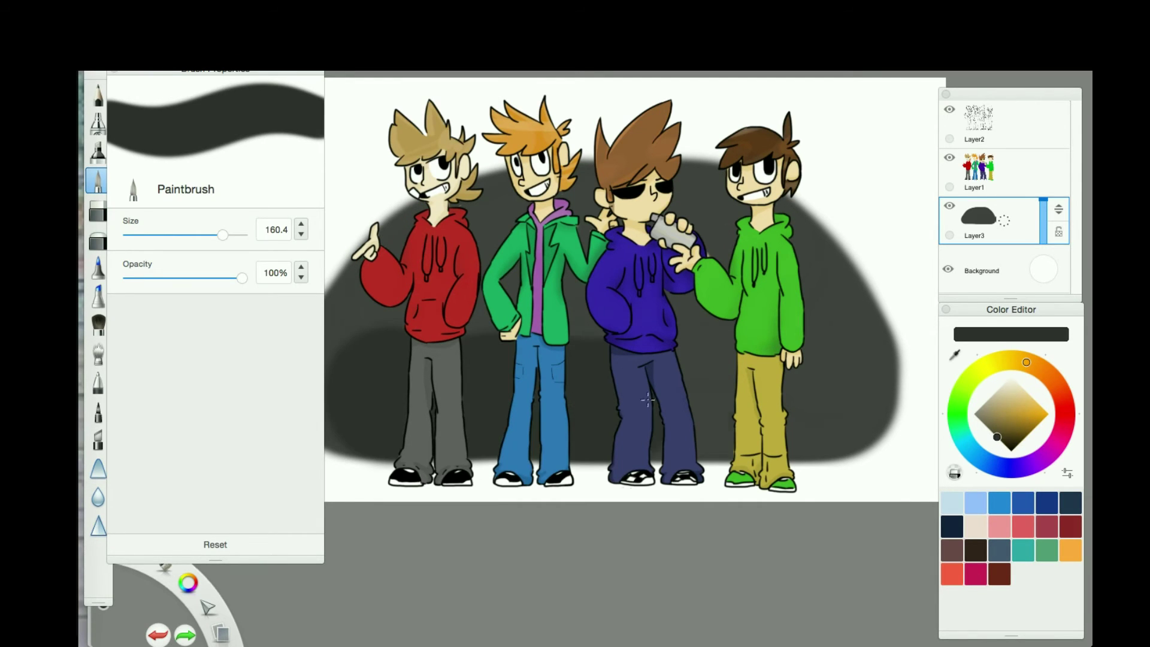
pyautogui.hotkey('ctrl', 'z')
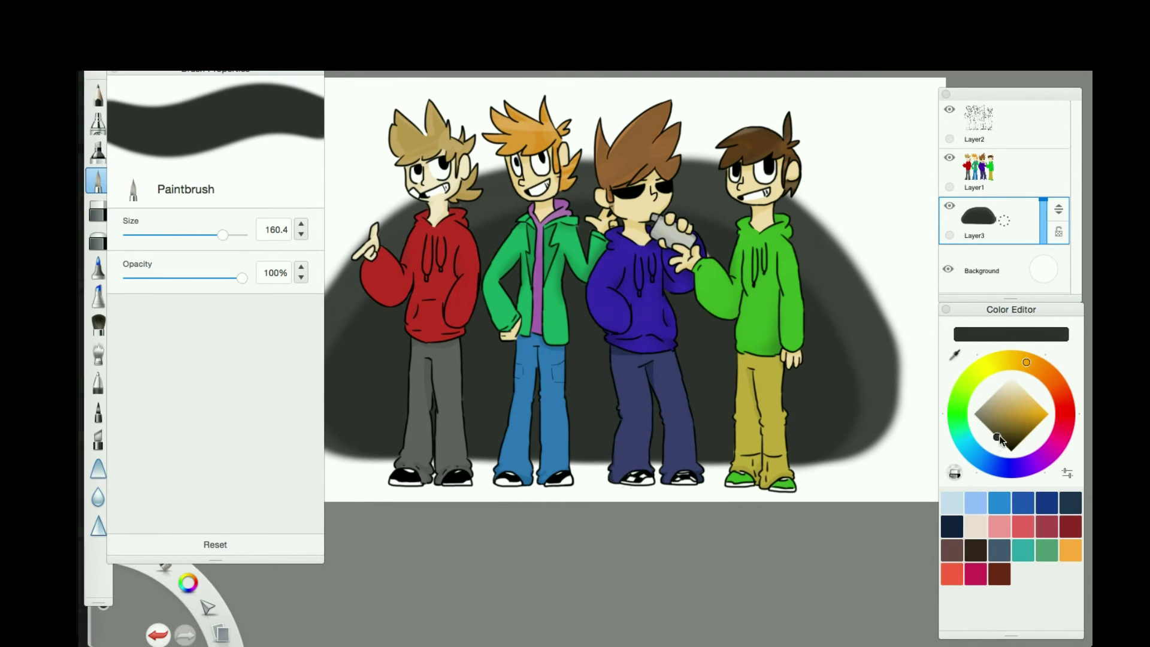
pyautogui.keyDown('alt'); pyautogui.click(488, 369); pyautogui.keyUp('alt')
pyautogui.keyDown('alt'); pyautogui.click(812, 360); pyautogui.keyUp('alt')
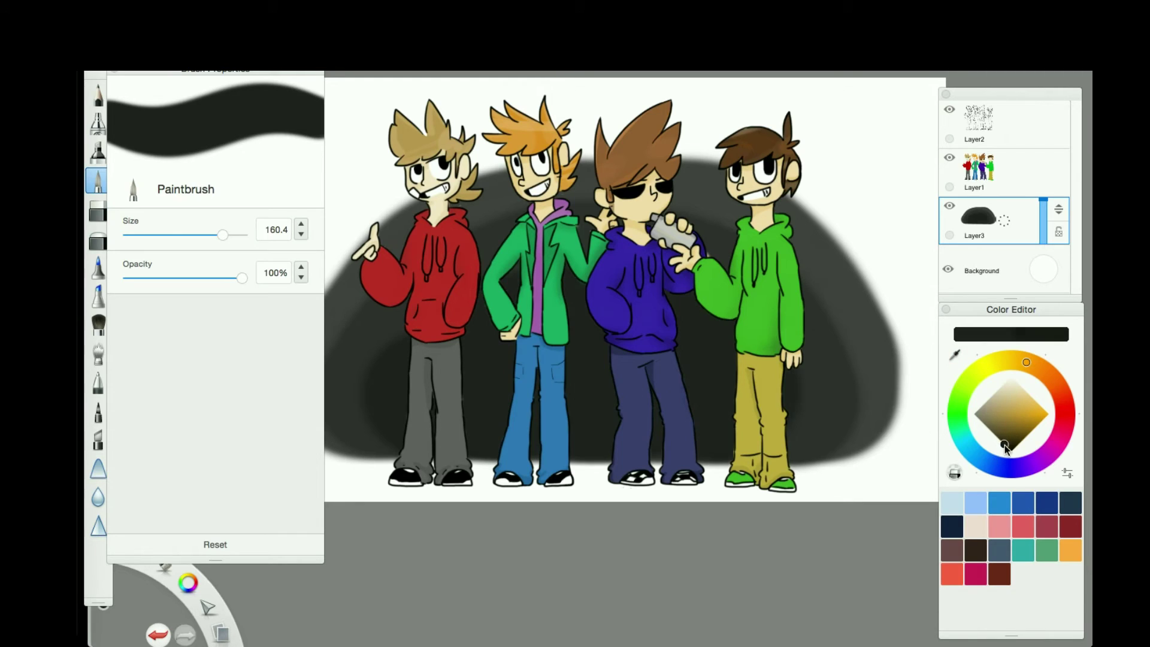
pyautogui.moveTo(590, 434); pyautogui.dragTo(706, 360)
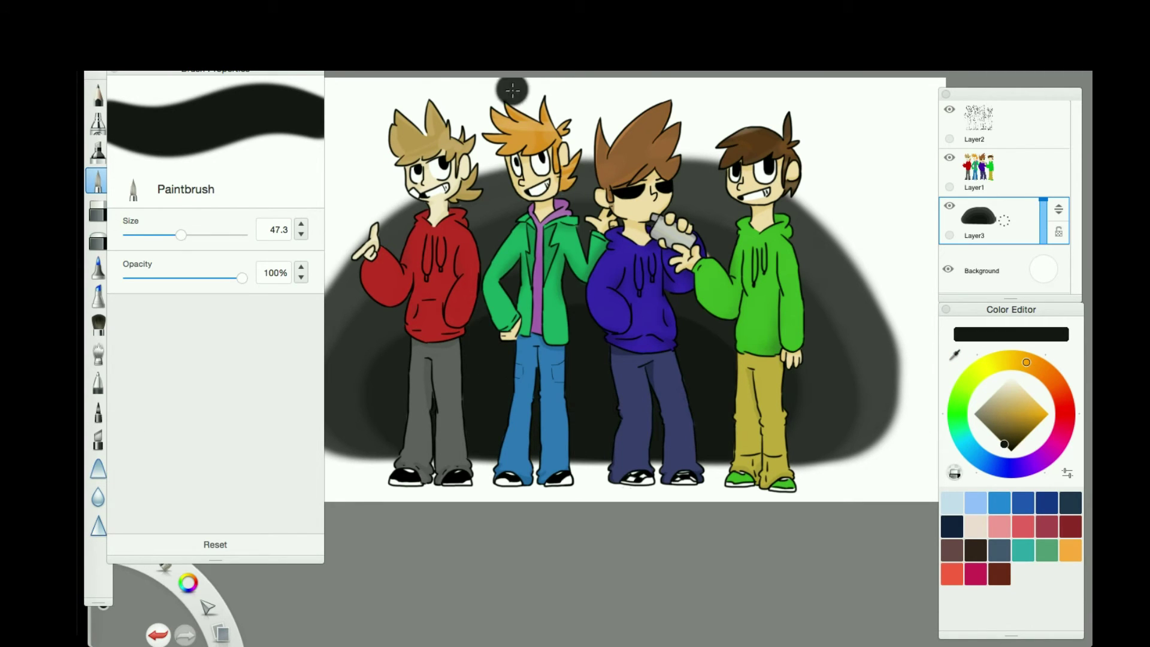
# Soften the dark mound's bands and edges with the Blur tool at strength 32.0, setting its size to 163.7.
pyautogui.click(977, 217)
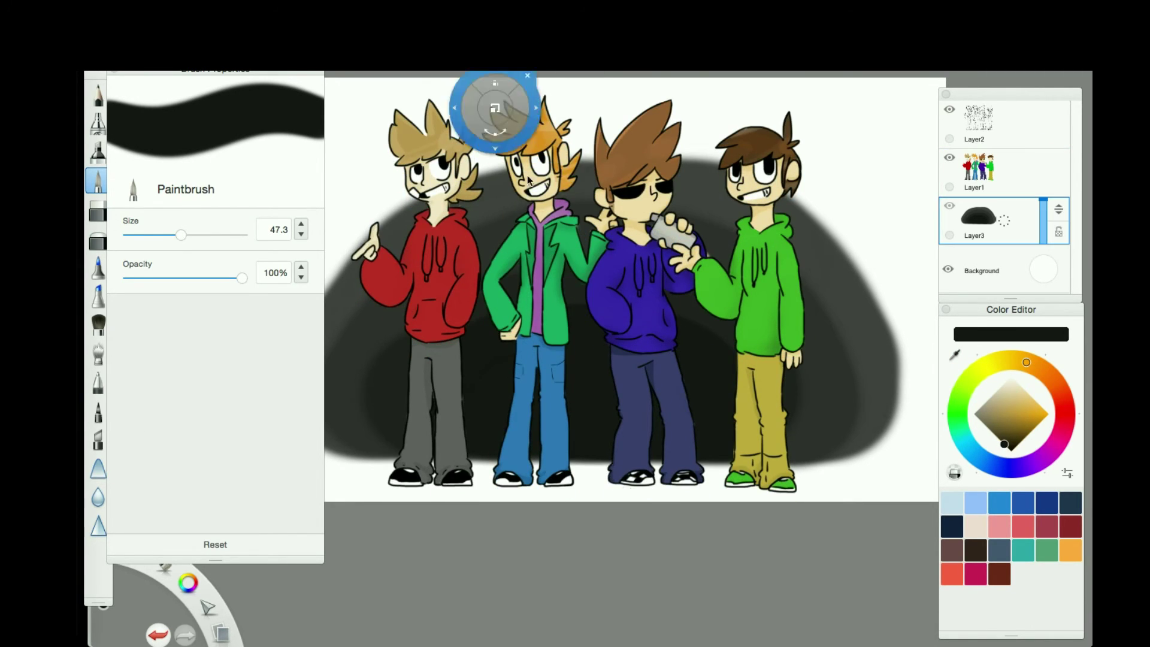
pyautogui.click(98, 496)
pyautogui.hotkey('ctrl', 'z')
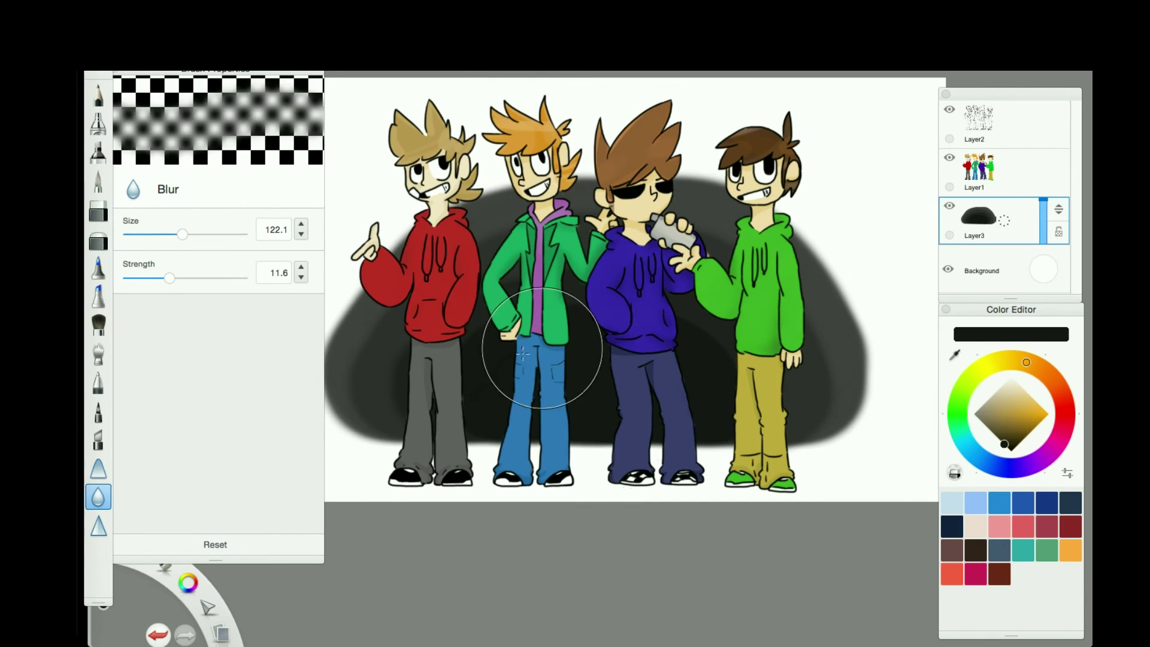
pyautogui.moveTo(242, 234); pyautogui.dragTo(200, 235)
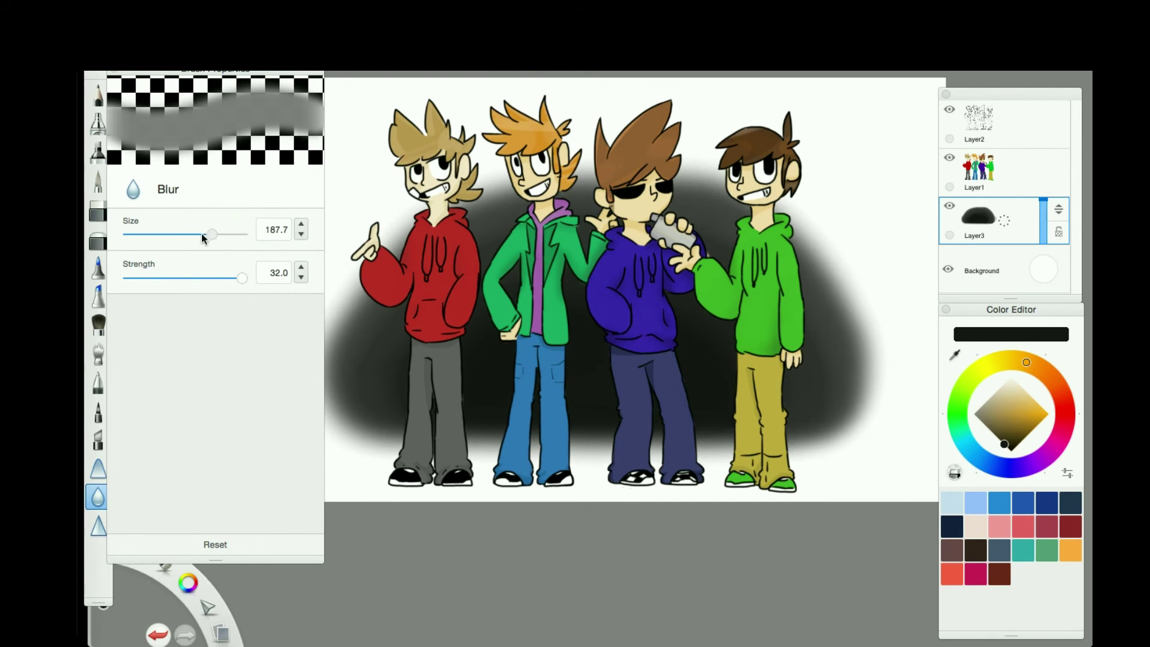
pyautogui.moveTo(578, 220); pyautogui.dragTo(576, 203)
# Merge the line art into the character layer and look up an Eddsworld logo image in the web browser.
pyautogui.scroll(-5, 665, 268)
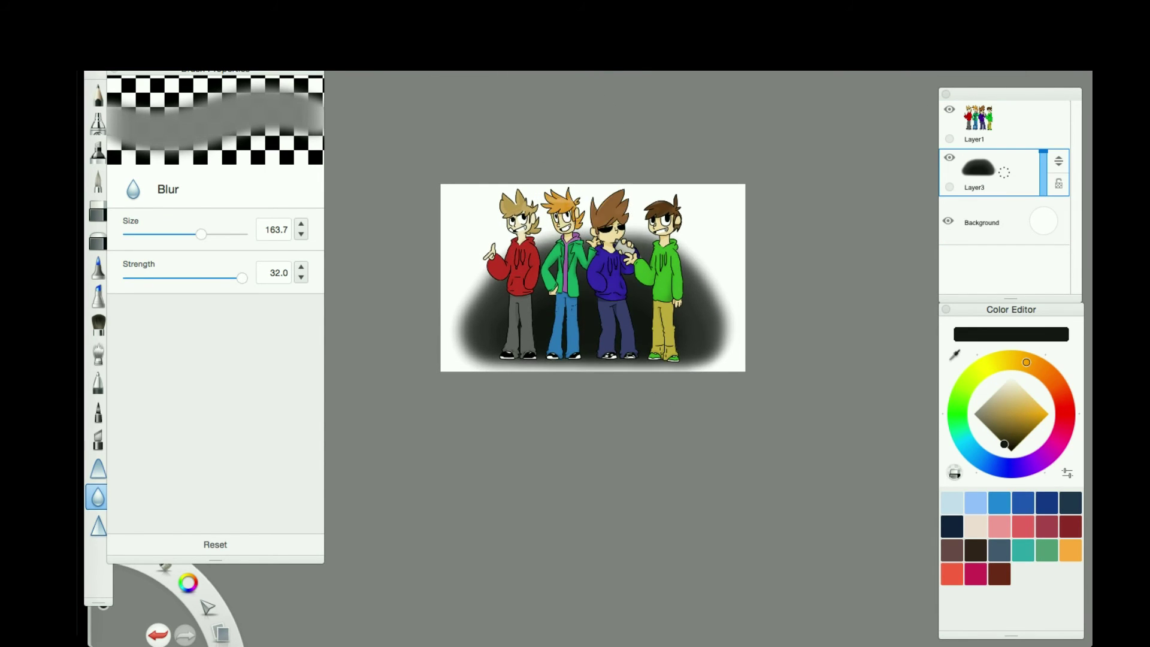
pyautogui.scroll(3, 641, 206)
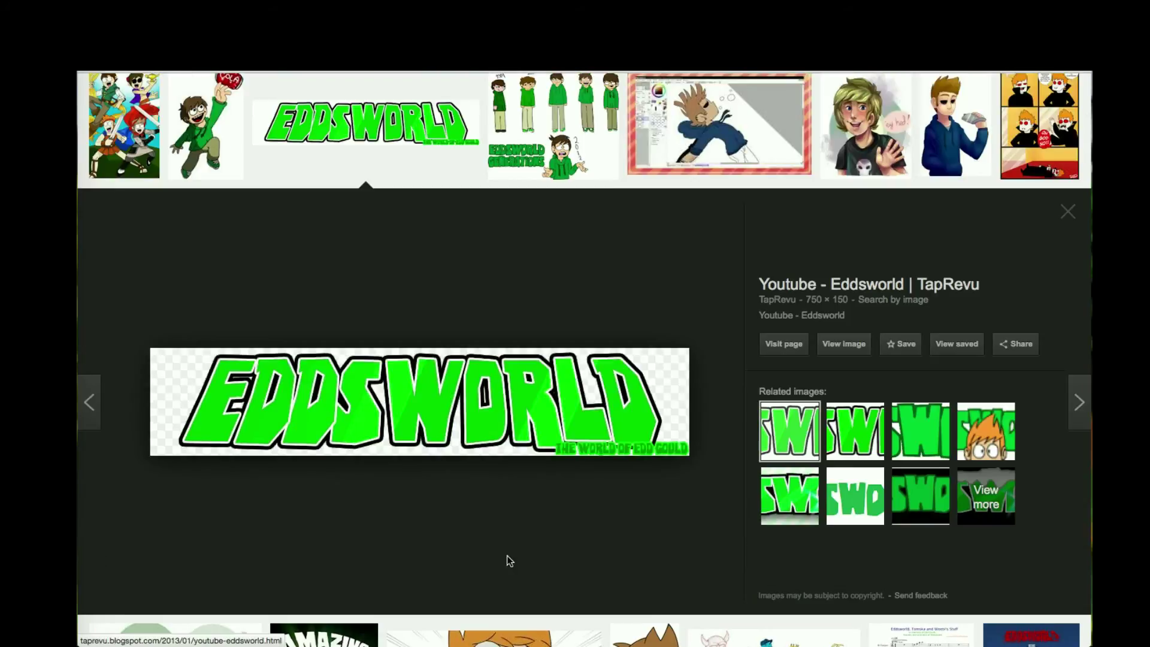
pyautogui.scroll(2, 569, 521)
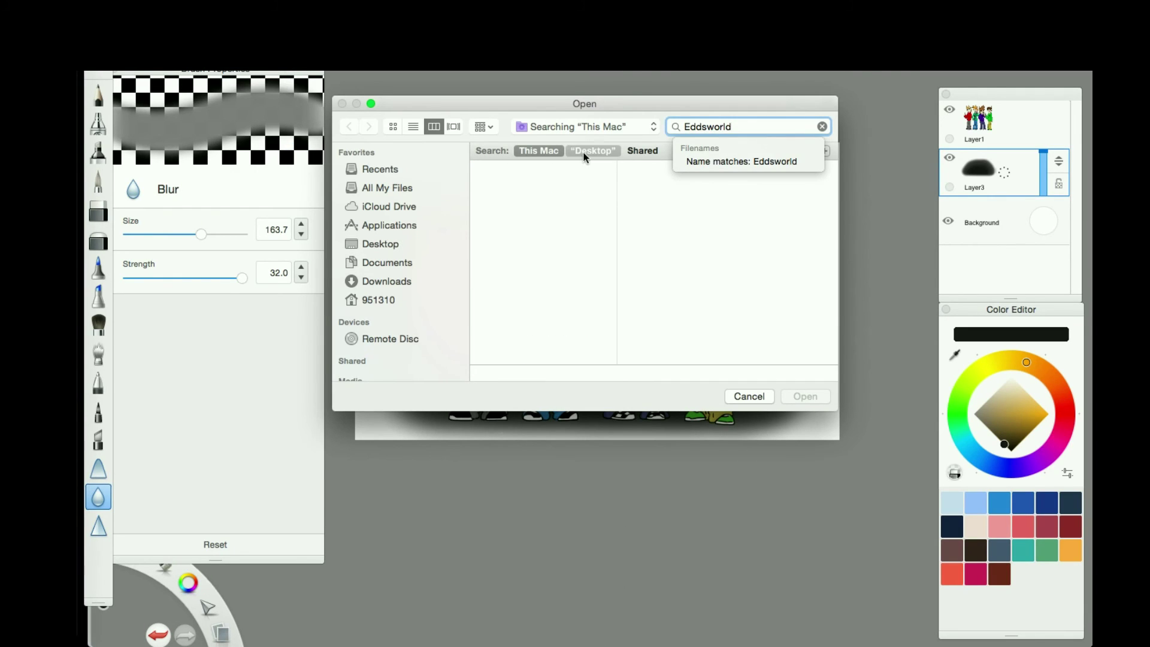
# Import the EDDSWORLD logo image from the Desktop onto a layer between the characters and the dark mound.
pyautogui.click(419, 244)
pyautogui.click(552, 188)
pyautogui.scroll(-10, 689, 269)
pyautogui.click(689, 371)
pyautogui.scroll(5, 603, 259)
pyautogui.scroll(5, 603, 259)
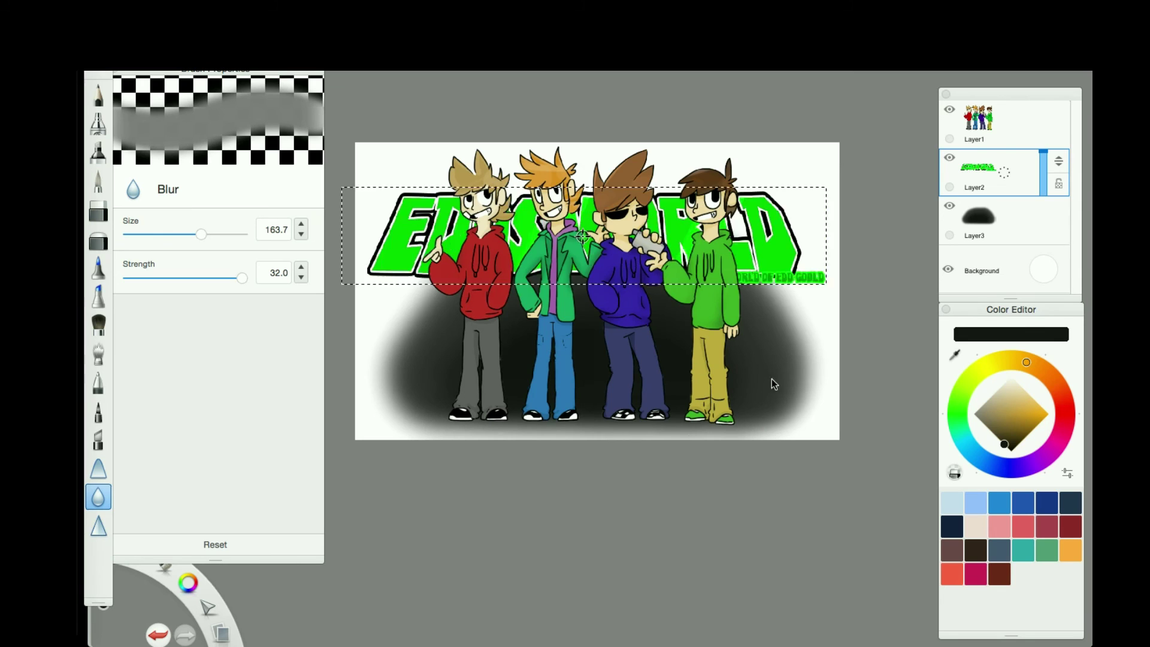
# Move the logo up behind the characters' heads, hide the background and merge the logo, mound and characters into one layer.
pyautogui.moveTo(773, 384); pyautogui.dragTo(788, 385)
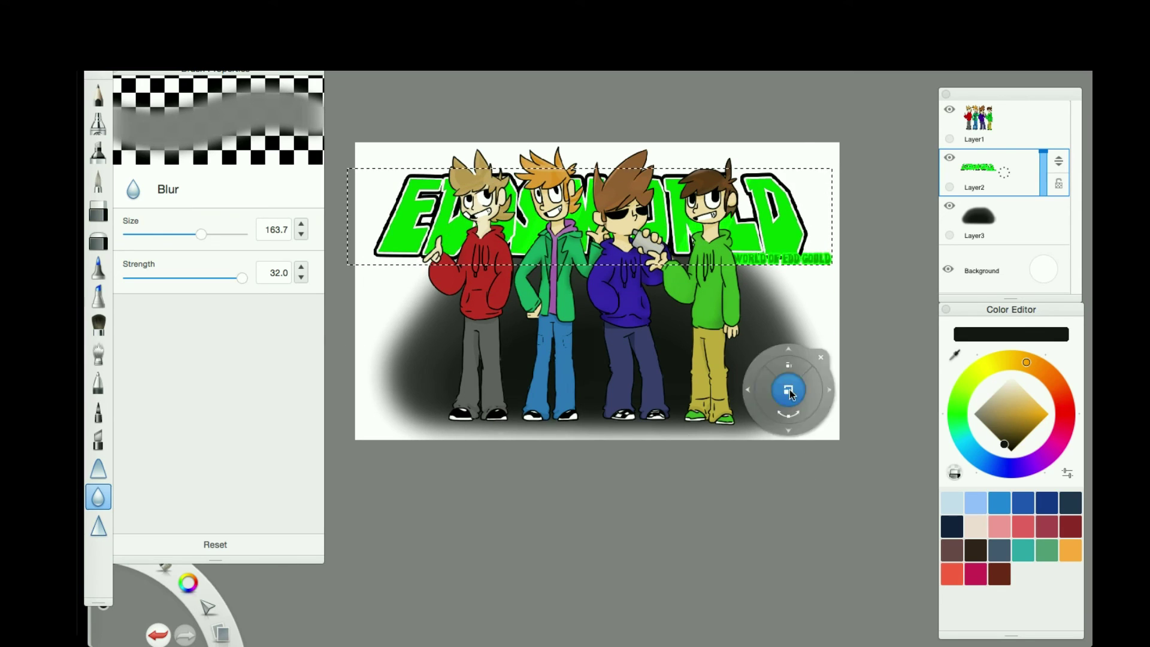
pyautogui.click(948, 269)
pyautogui.moveTo(551, 333)
pyautogui.mouseDown()
pyautogui.moveTo(571, 310)
pyautogui.moveTo(647, 546)
pyautogui.moveTo(669, 395)
pyautogui.moveTo(534, 280)
pyautogui.moveTo(623, 419)
pyautogui.moveTo(690, 485)
pyautogui.moveTo(598, 205)
pyautogui.mouseUp()
pyautogui.press('Return')
pyautogui.hotkey('ctrl', 'shift', 'e')
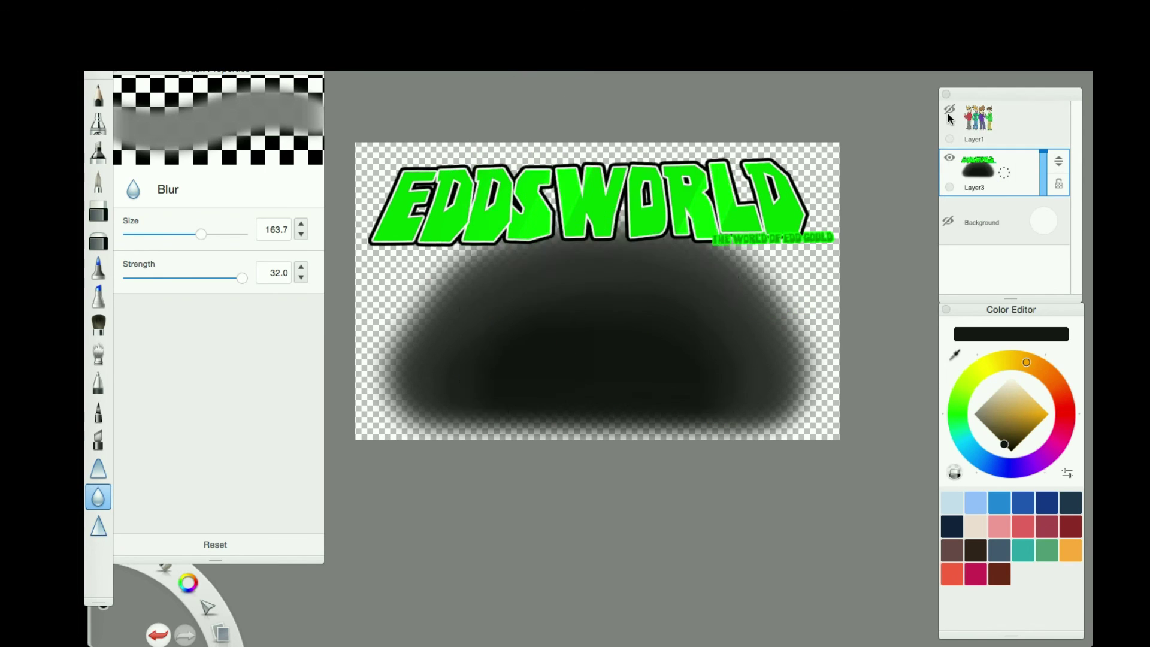
# Save the drawing under the name EddsworldCrew, choosing its save location and file format.
pyautogui.press('super+s')
pyautogui.write('EddsworldCrew')
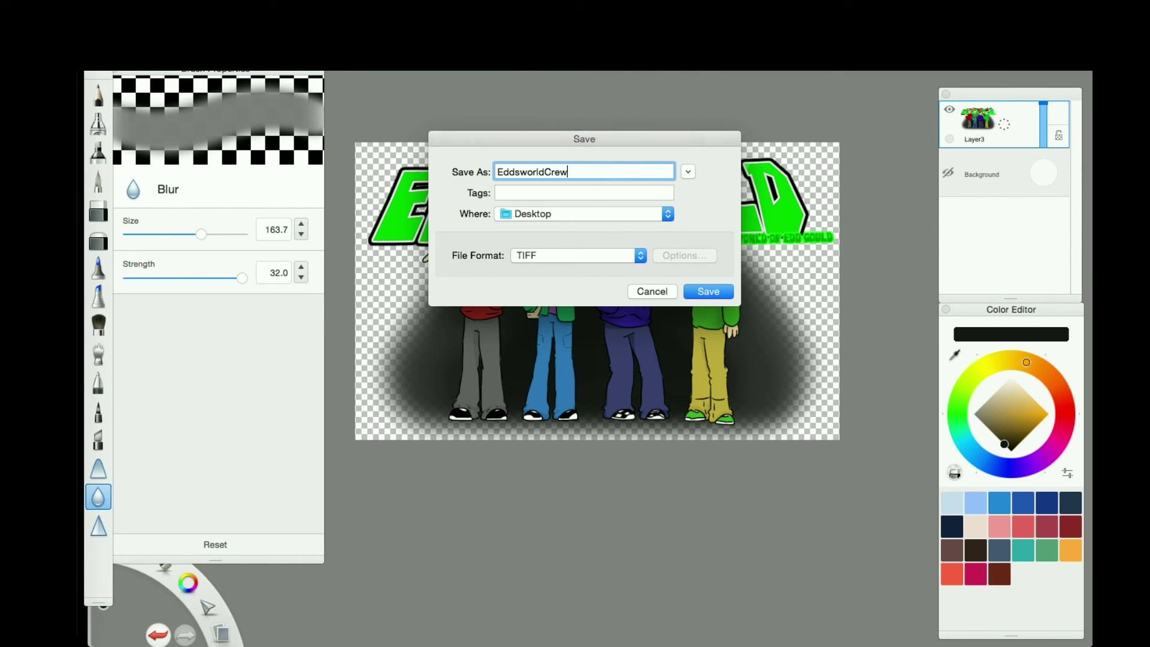
pyautogui.click(667, 214)
pyautogui.click(578, 377)
pyautogui.click(639, 256)
pyautogui.click(533, 294)
pyautogui.click(707, 291)
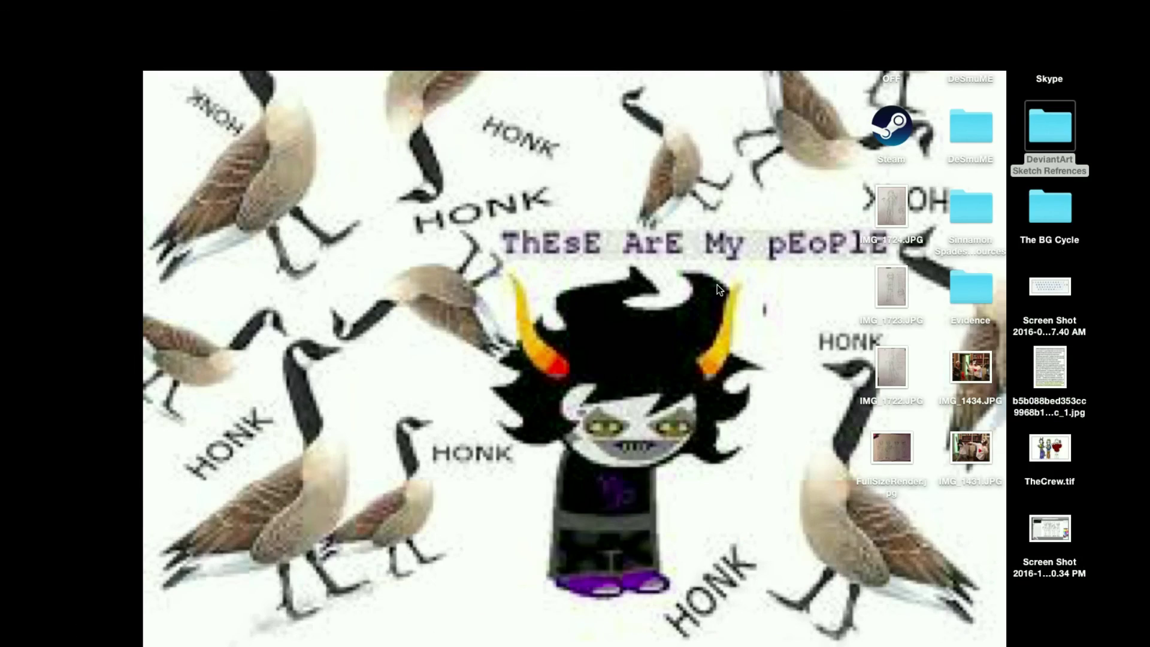